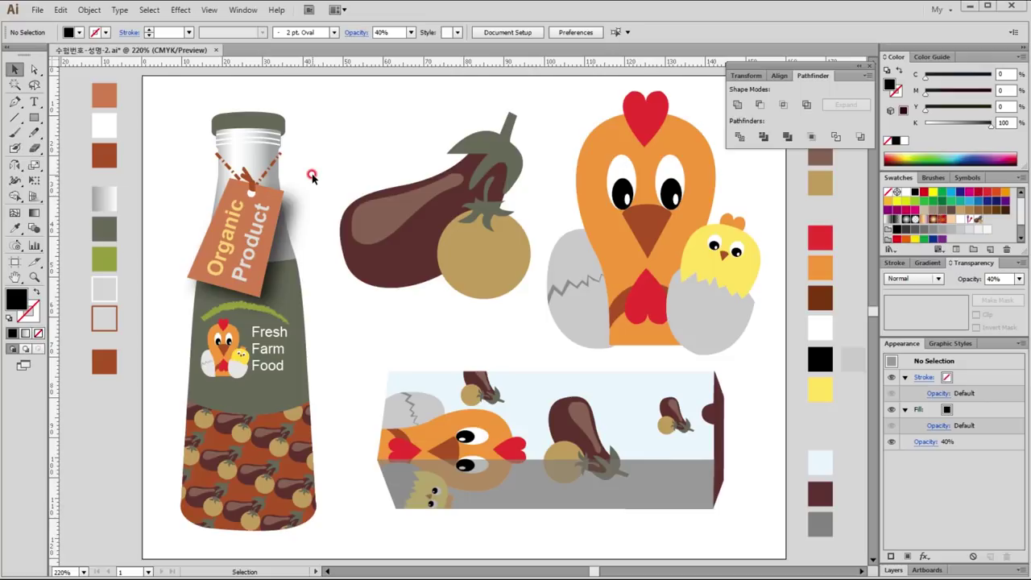
Hide the workspace and start a new document, keeping the Print profile.
{"action": "key", "text": "f"}
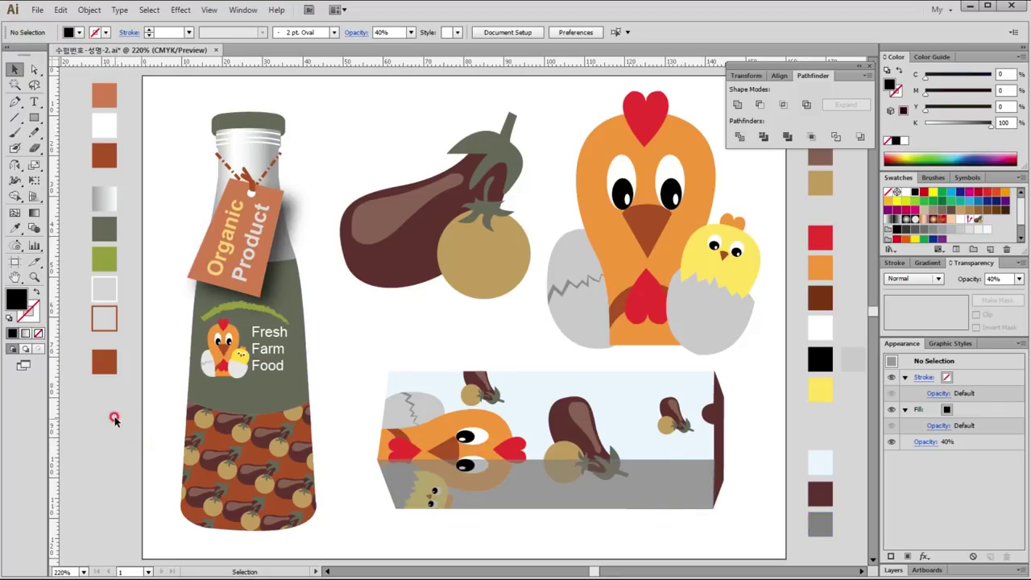
{"action": "left_click", "coordinate": [34, 11]}
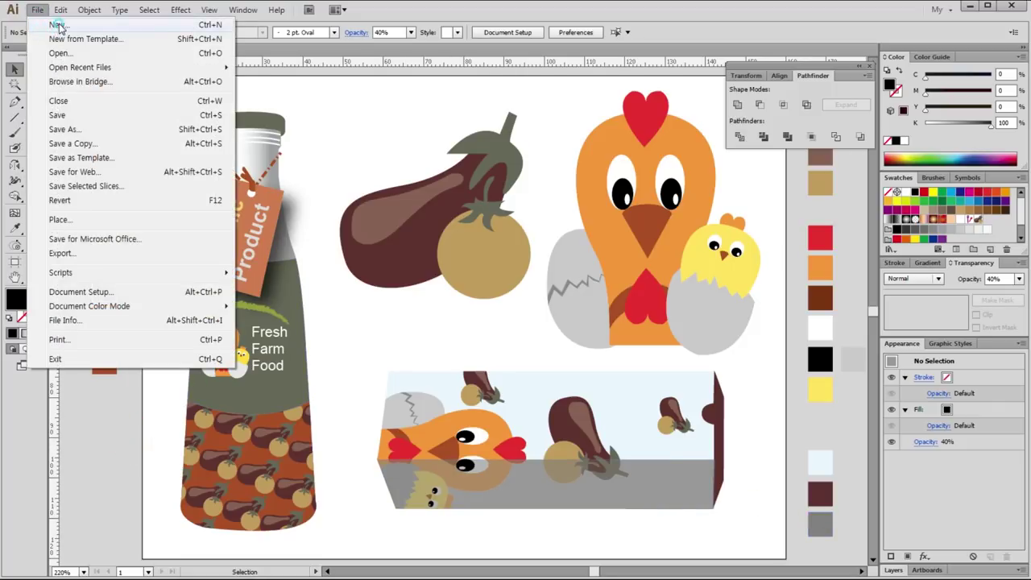
{"action": "left_click", "coordinate": [36, 22]}
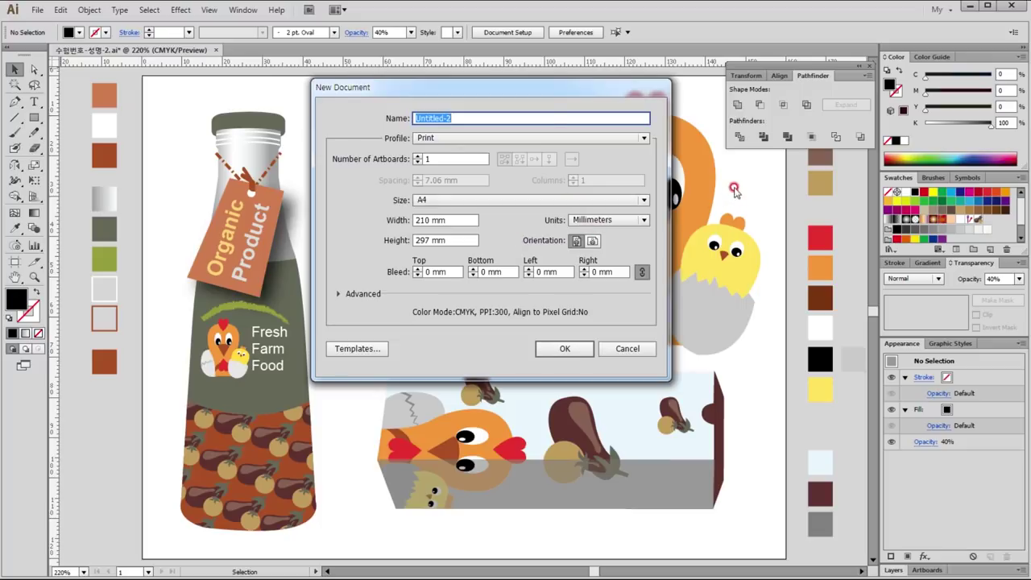
{"action": "double_click", "coordinate": [430, 219]}
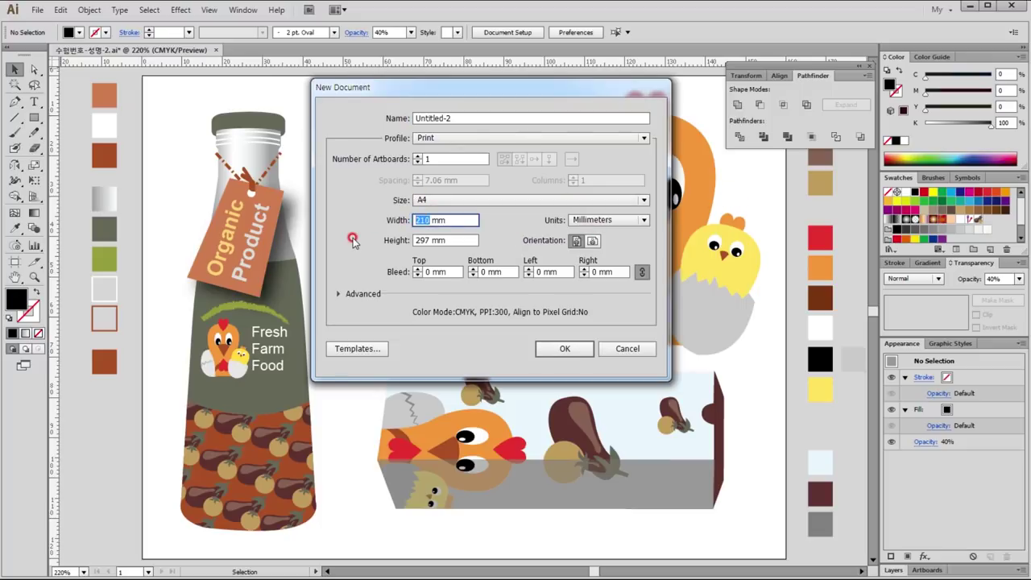
{"action": "left_click", "coordinate": [459, 139]}
{"action": "left_click", "coordinate": [459, 166]}
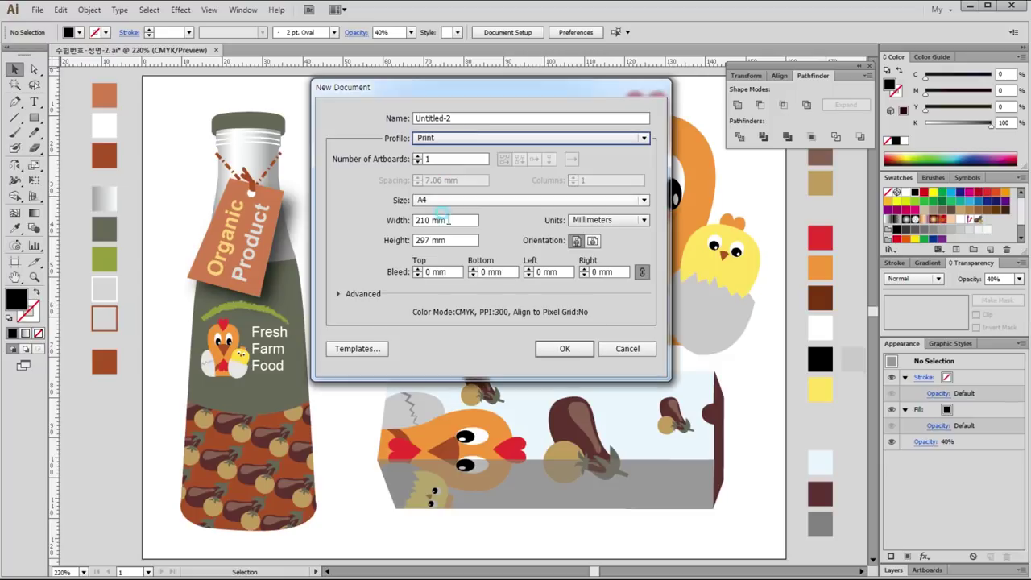
Set the new document to 160 mm wide by 120 mm high and create it.
{"action": "left_click", "coordinate": [424, 220]}
{"action": "type", "text": "160"}
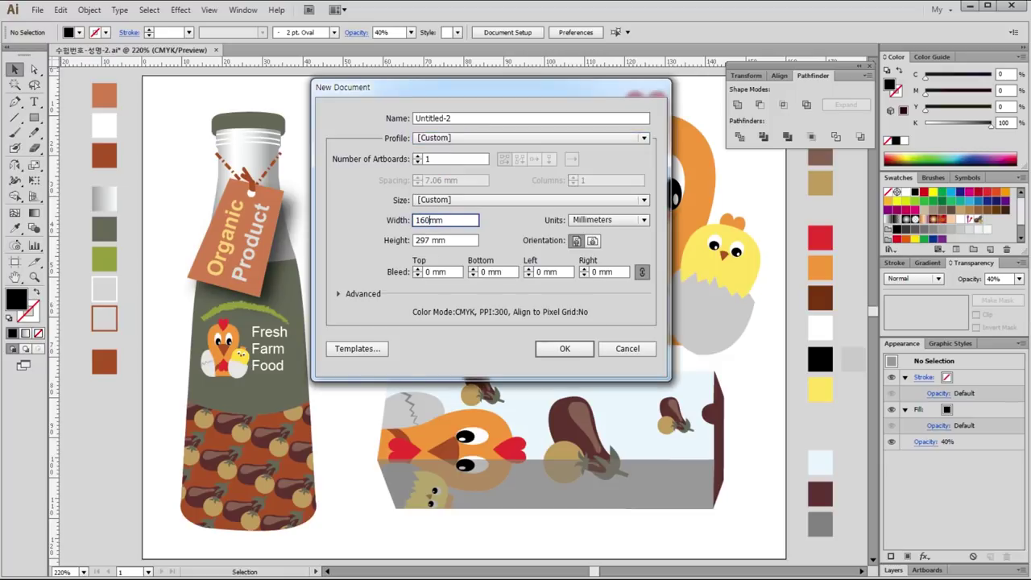
{"action": "double_click", "coordinate": [415, 238]}
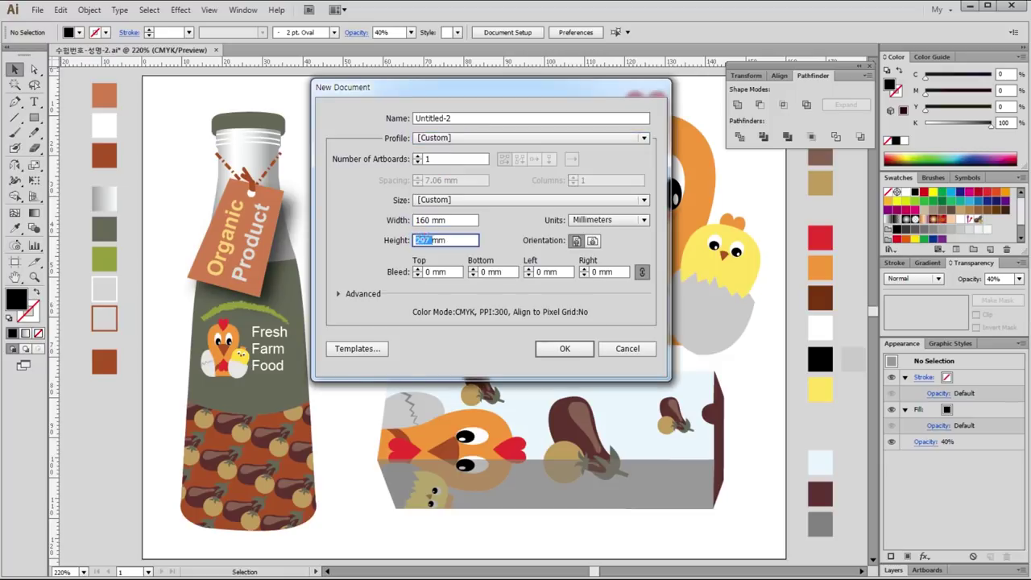
{"action": "type", "text": "120"}
{"action": "left_click", "coordinate": [439, 294]}
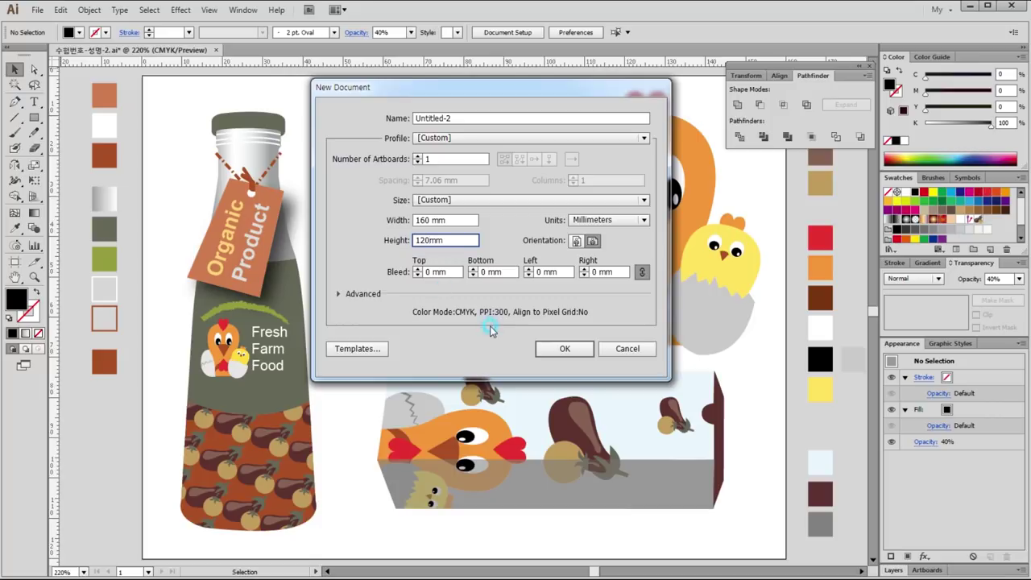
{"action": "left_click", "coordinate": [577, 363]}
{"action": "left_click", "coordinate": [565, 349]}
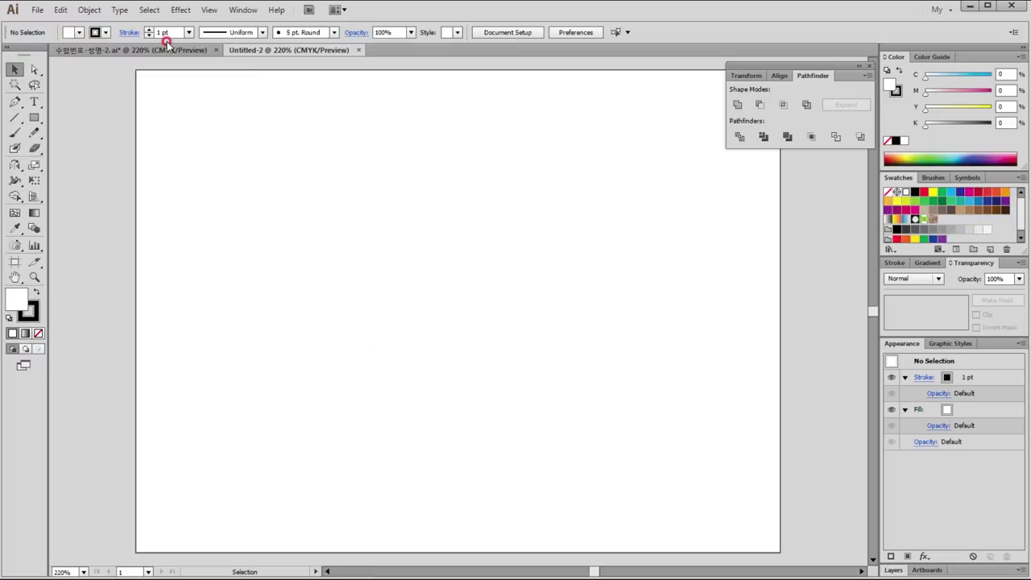
Select the left and right colour swatch columns in the bottle illustration.
{"action": "left_click", "coordinate": [166, 49]}
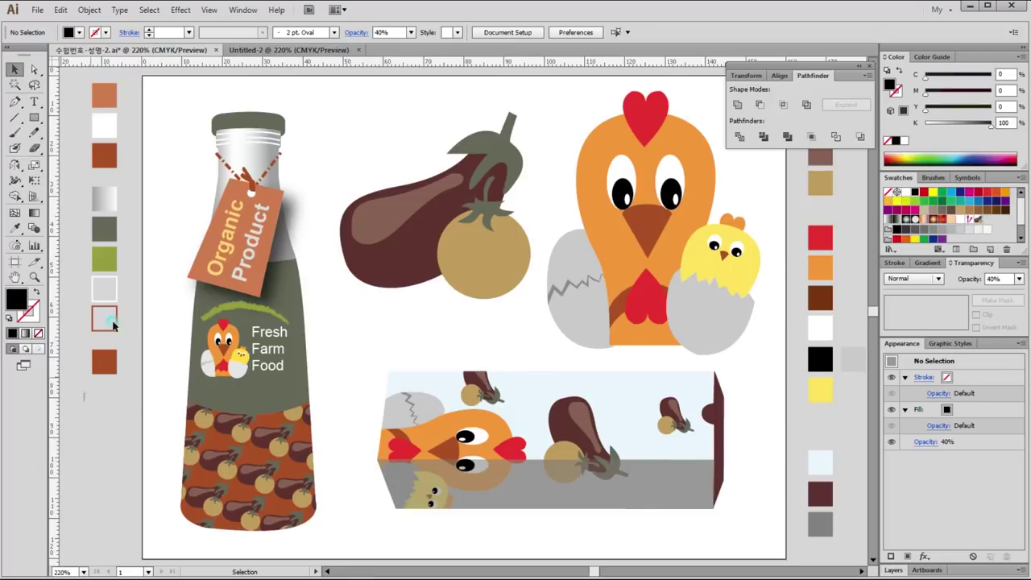
{"action": "left_click_drag", "start_coordinate": [82, 403], "coordinate": [157, 85]}
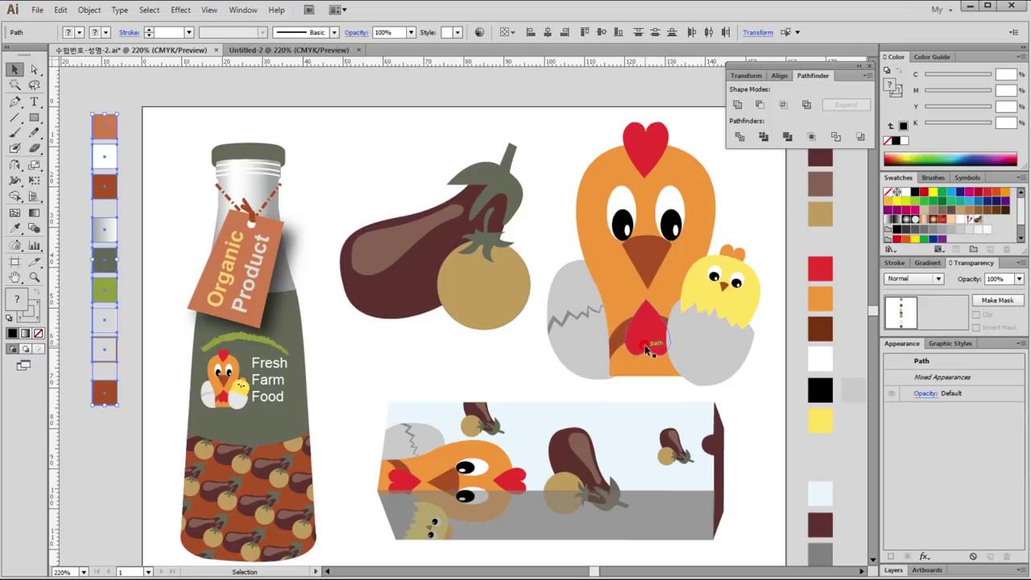
{"action": "mouse_move", "coordinate": [593, 346]}
{"action": "left_mouse_down"}
{"action": "mouse_move", "coordinate": [344, 328]}
{"action": "mouse_move", "coordinate": [366, 311]}
{"action": "left_mouse_up"}
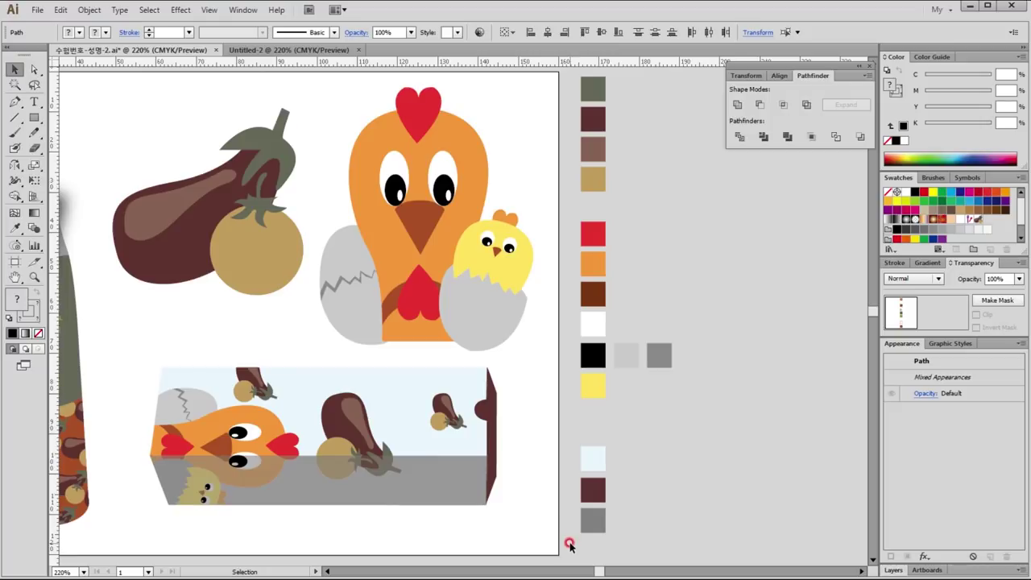
{"action": "scroll", "coordinate": [741, 177], "scroll_direction": "up", "scroll_amount": 3}
{"action": "left_click_drag", "start_coordinate": [570, 545], "coordinate": [742, 177]}
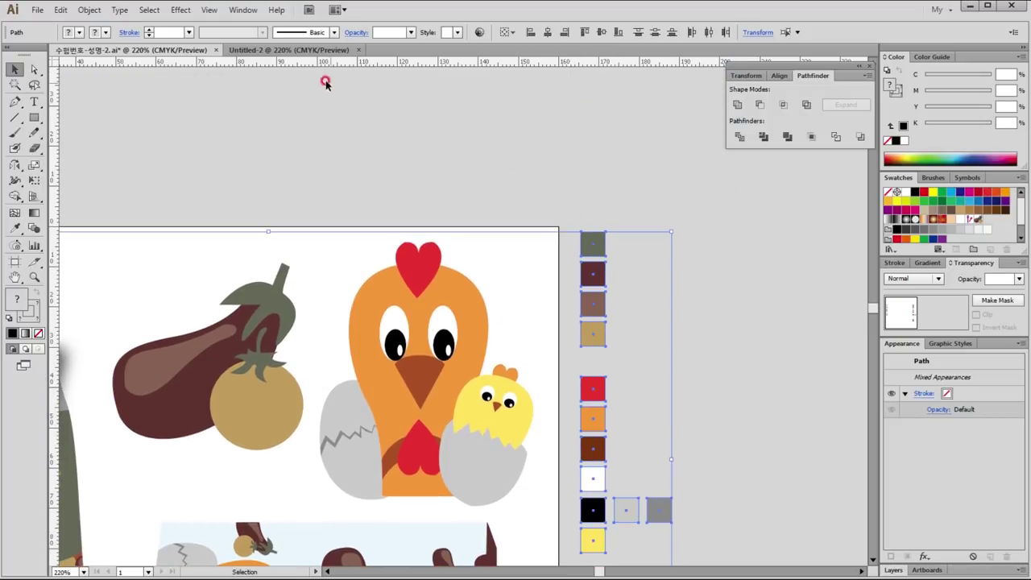
Paste the swatch squares into Untitled-2, nudge them into place, and deselect.
{"action": "left_click", "coordinate": [311, 50]}
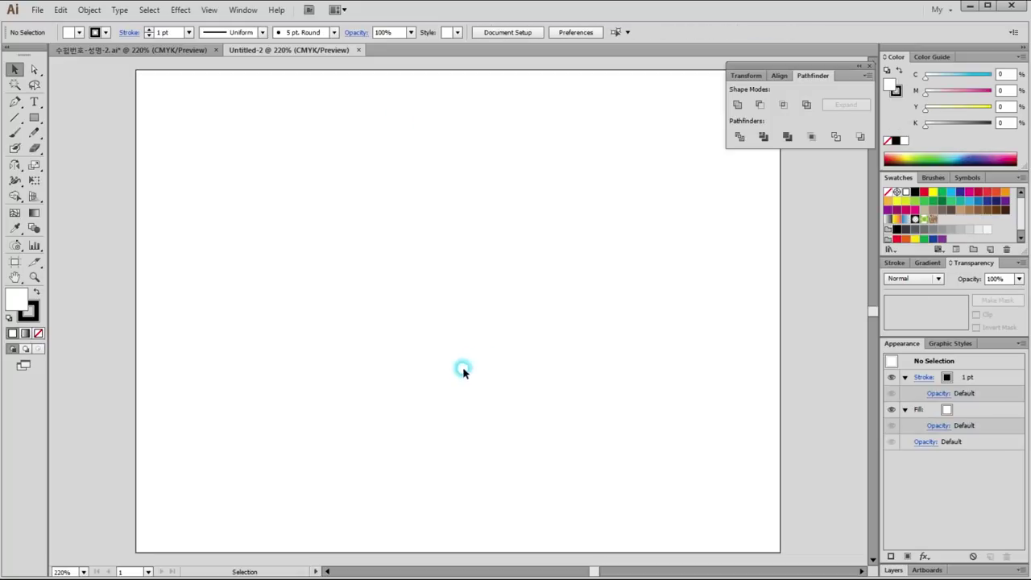
{"action": "key", "text": "ctrl+v"}
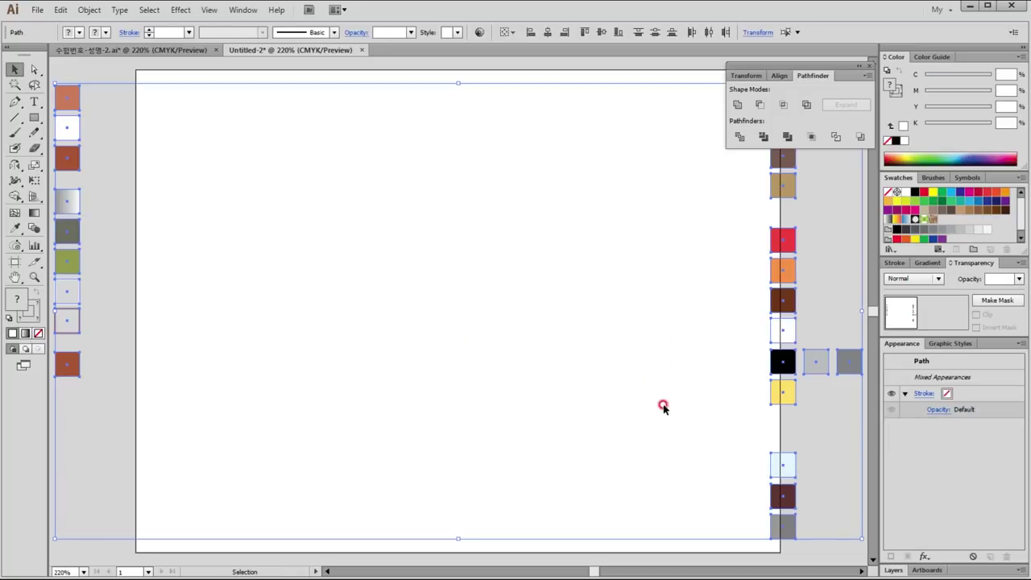
{"action": "key", "text": "Right"}
{"action": "key", "text": "Right"}
{"action": "key", "text": "Right"}
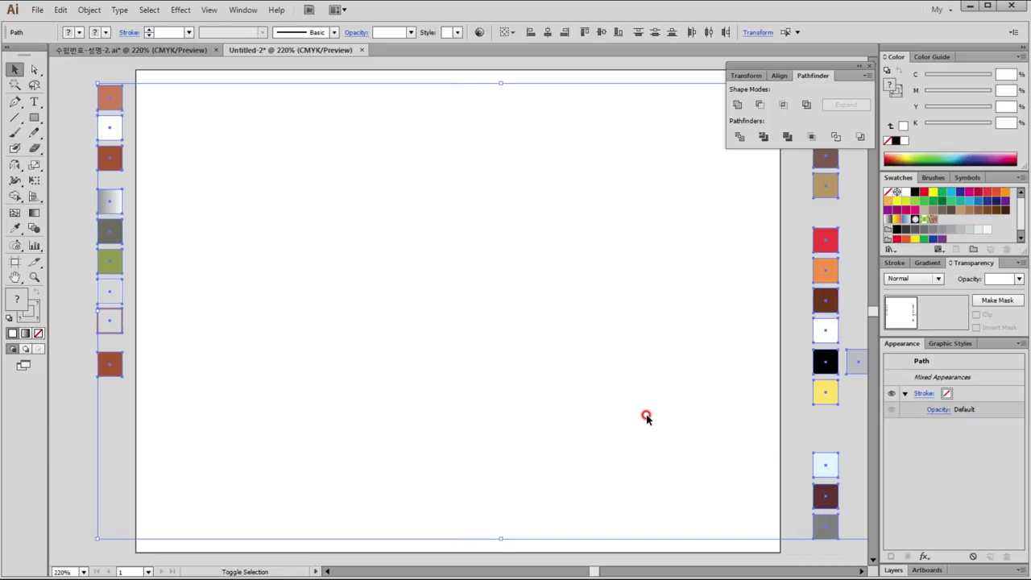
{"action": "key", "text": "Left"}
{"action": "key", "text": "Left"}
{"action": "key", "text": "Left"}
{"action": "key", "text": "Left"}
{"action": "key", "text": "Left"}
{"action": "left_click", "coordinate": [448, 342]}
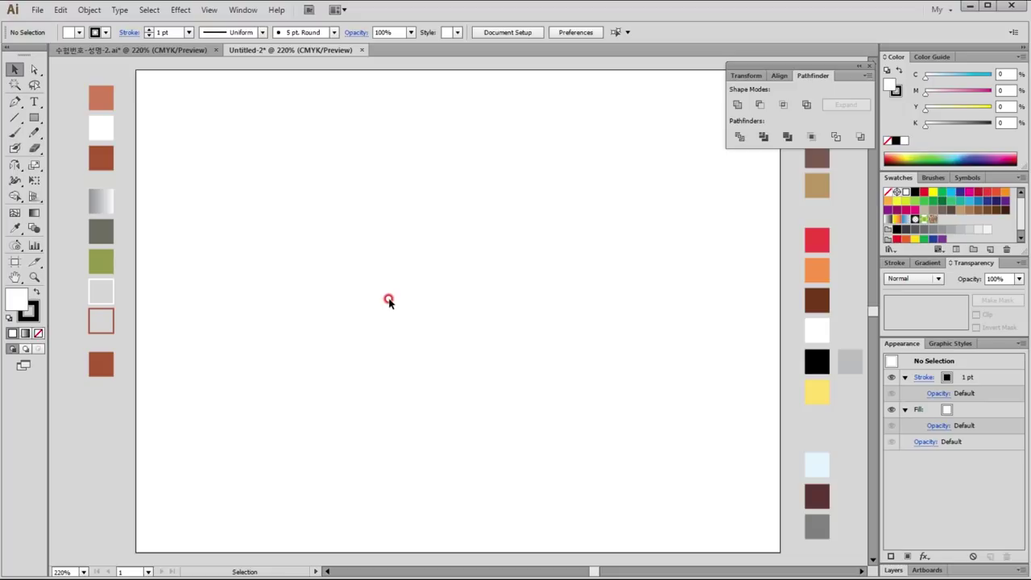
Set the Guides & Grid preference to a gridline every 20 mm.
{"action": "left_click", "coordinate": [60, 10]}
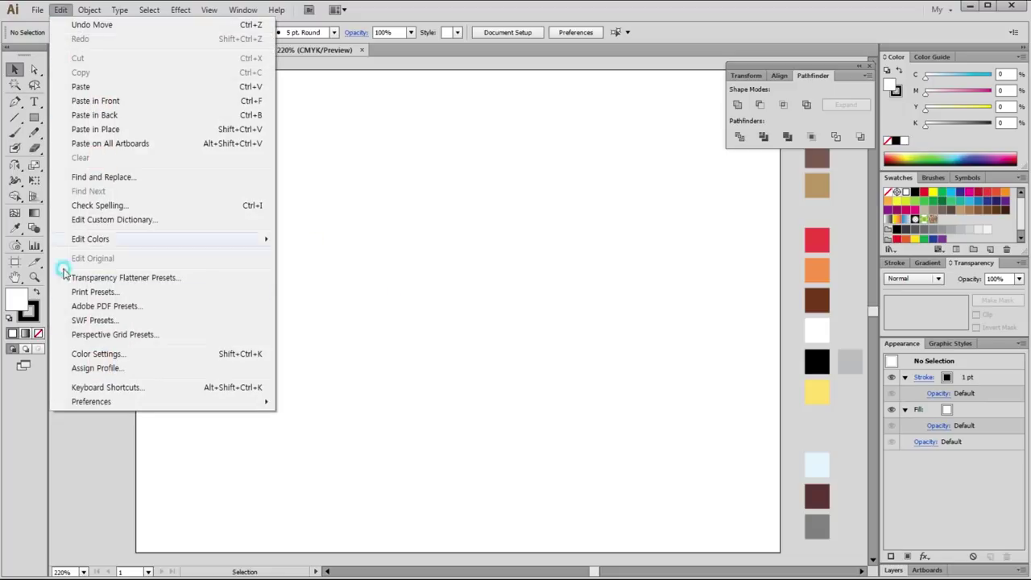
{"action": "mouse_move", "coordinate": [91, 402]}
{"action": "left_click", "coordinate": [347, 461]}
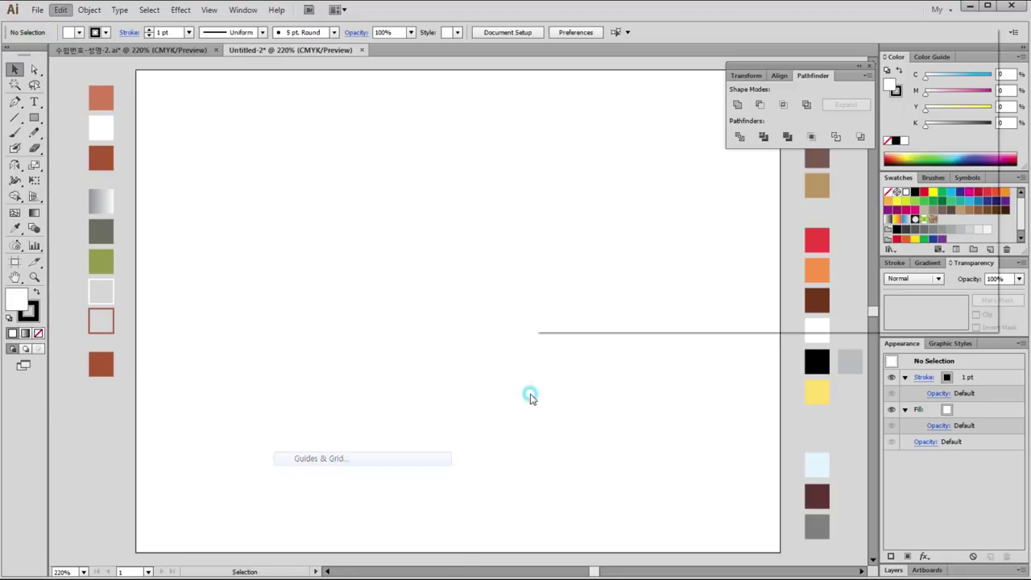
{"action": "left_click_drag", "start_coordinate": [669, 31], "coordinate": [314, 113]}
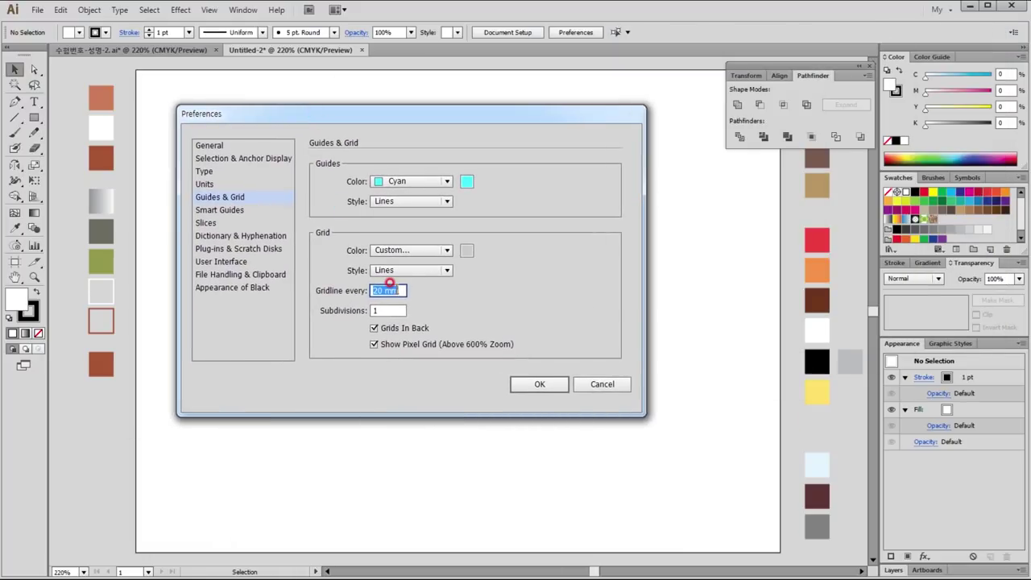
{"action": "left_click_drag", "start_coordinate": [438, 292], "coordinate": [373, 287]}
{"action": "left_click", "coordinate": [553, 384]}
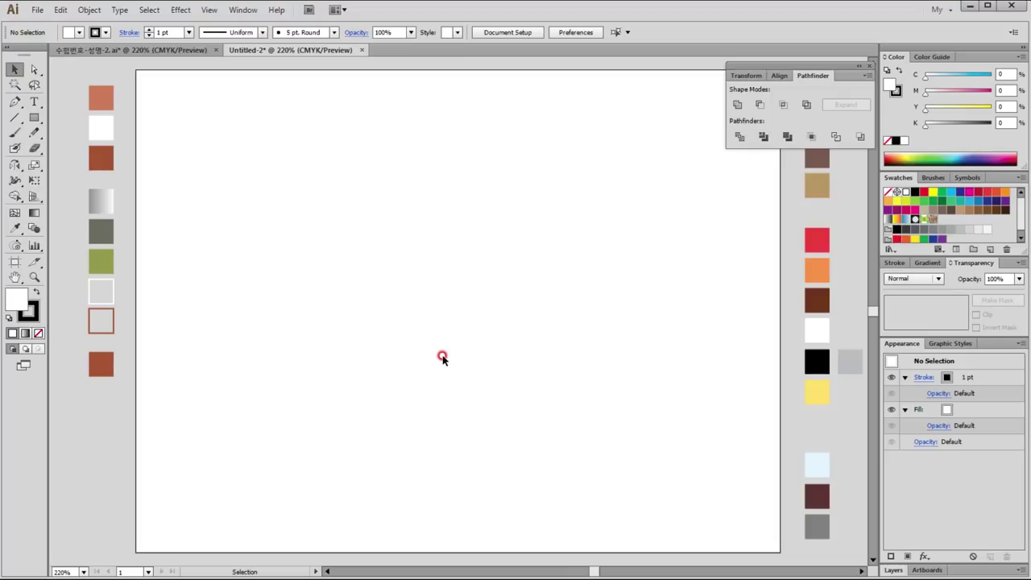
Turn on Show Grid over the Untitled-2 artboard.
{"action": "left_click", "coordinate": [208, 9]}
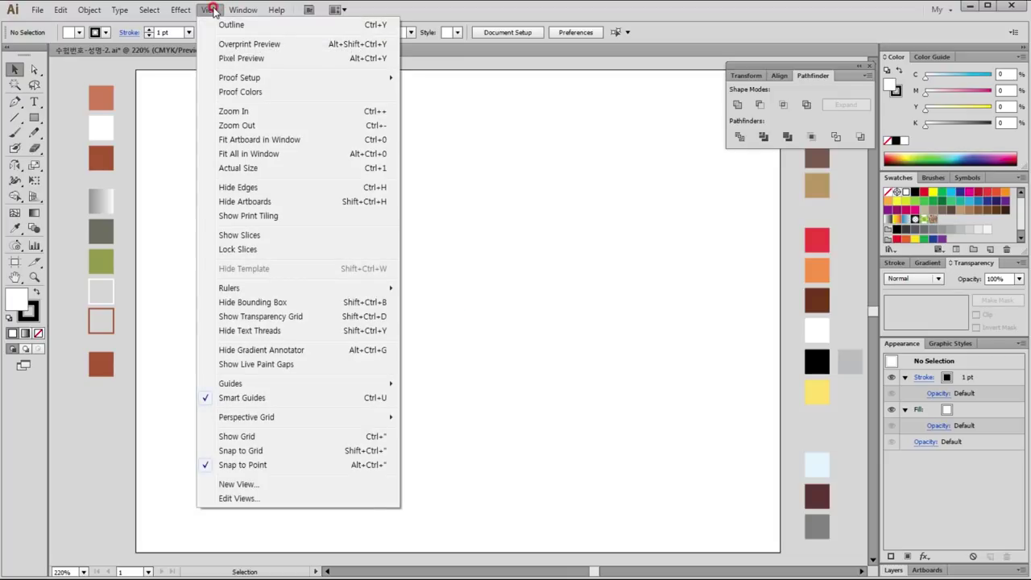
{"action": "left_click", "coordinate": [262, 394]}
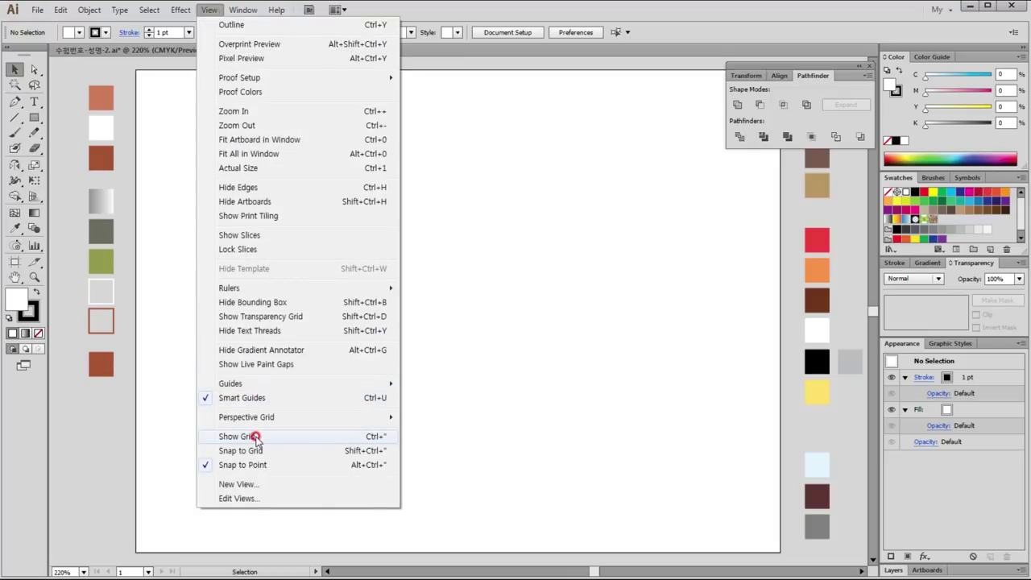
{"action": "left_click", "coordinate": [254, 437]}
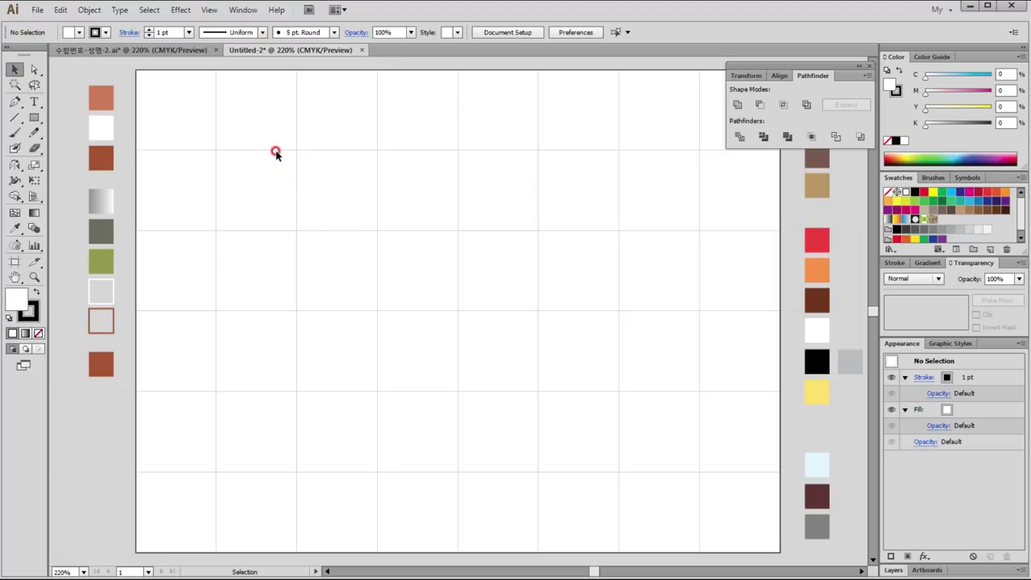
{"action": "left_click", "coordinate": [15, 102]}
Pen-draw the bottle's left half-profile from cap and shoulder down to a rounded base, then select it.
{"action": "left_click", "coordinate": [233, 126]}
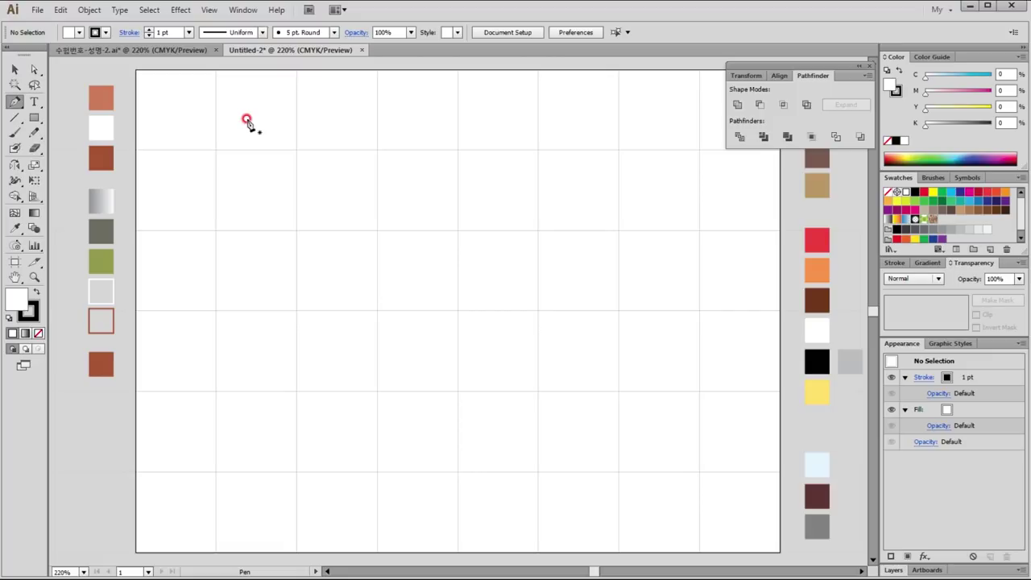
{"action": "left_click", "coordinate": [246, 120]}
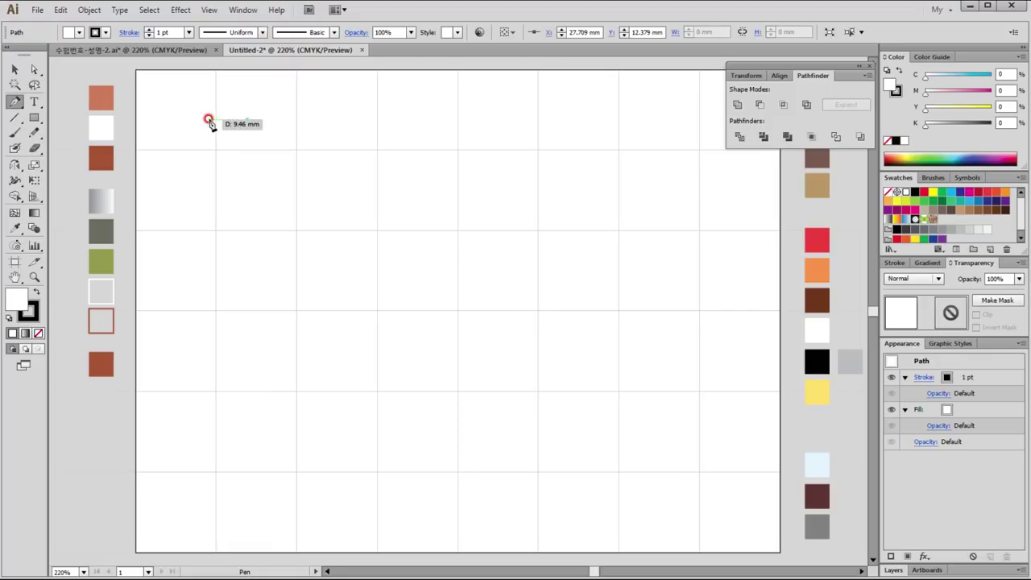
{"action": "left_click", "coordinate": [209, 121]}
{"action": "left_click", "coordinate": [208, 143]}
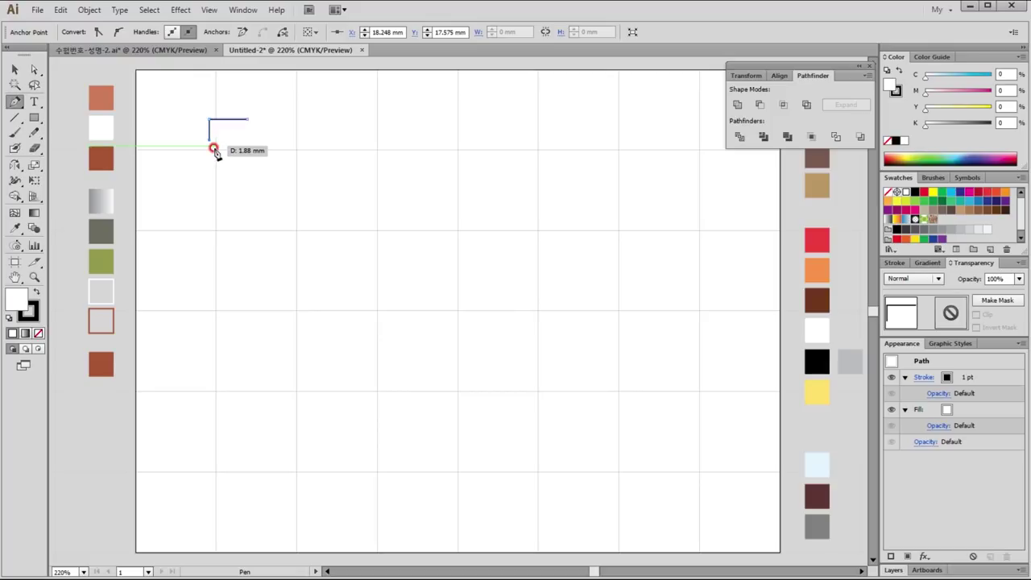
{"action": "left_click", "coordinate": [214, 146]}
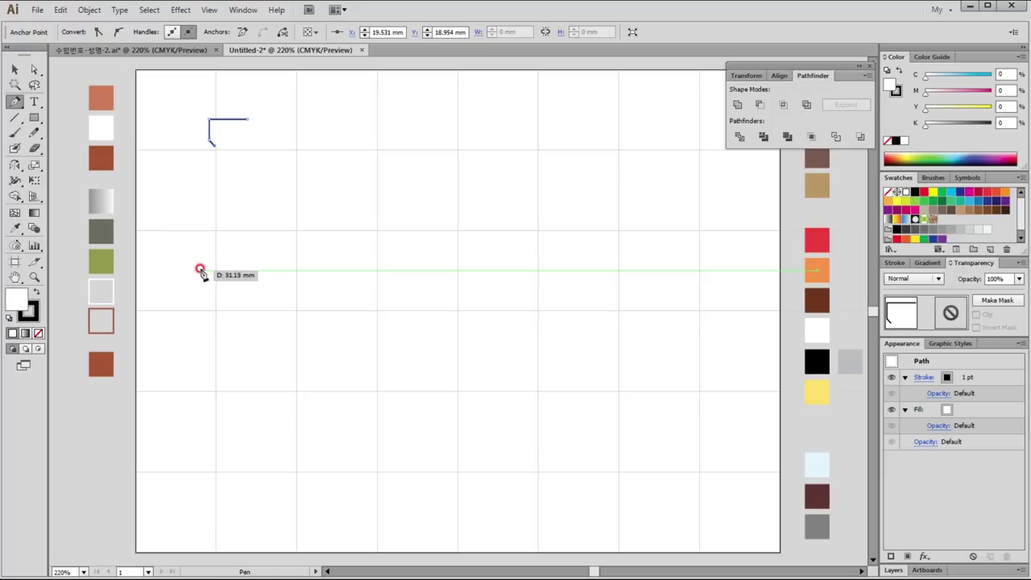
{"action": "left_click_drag", "start_coordinate": [200, 270], "coordinate": [192, 301]}
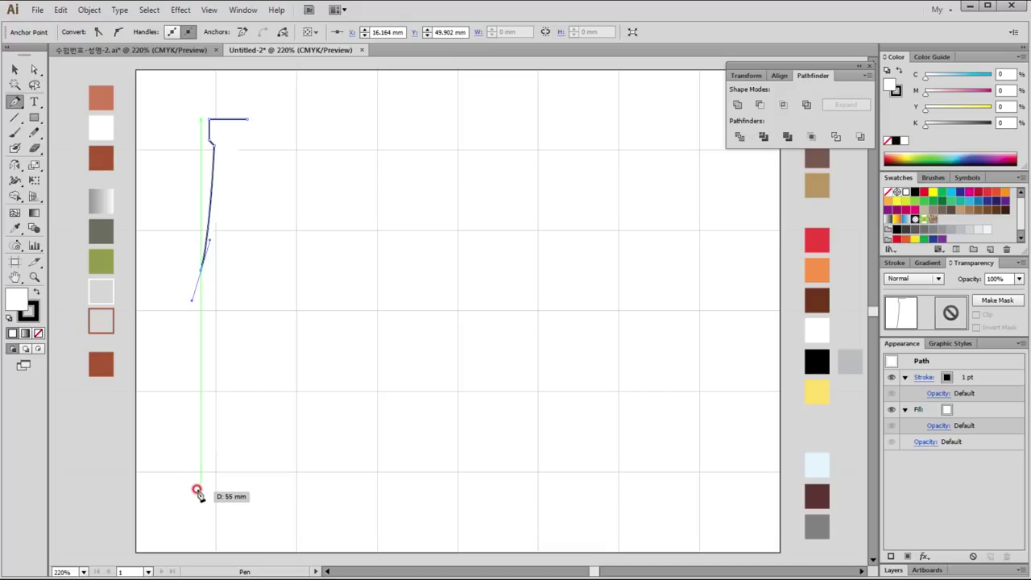
{"action": "left_click", "coordinate": [192, 488]}
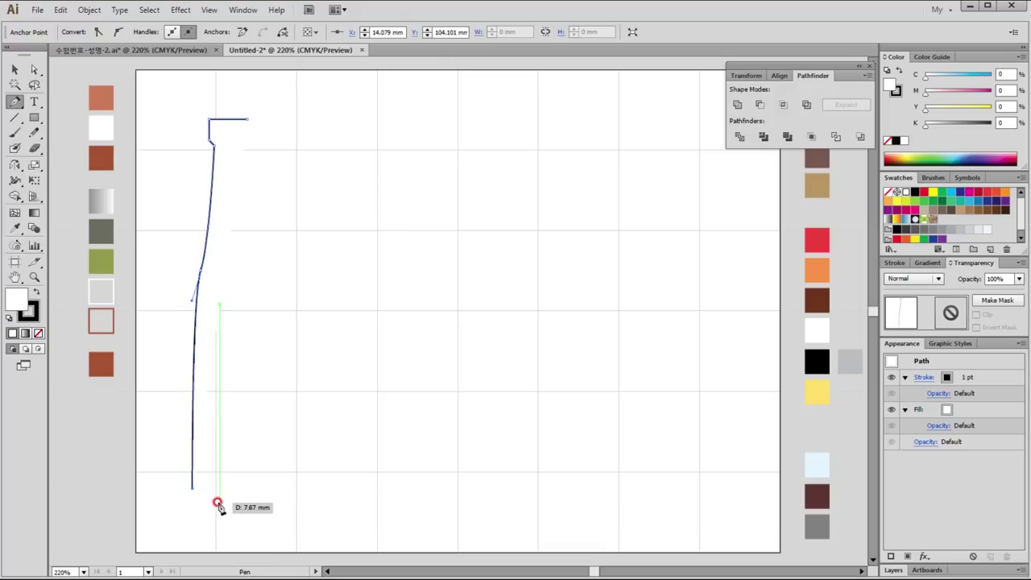
{"action": "left_click_drag", "start_coordinate": [217, 503], "coordinate": [249, 503]}
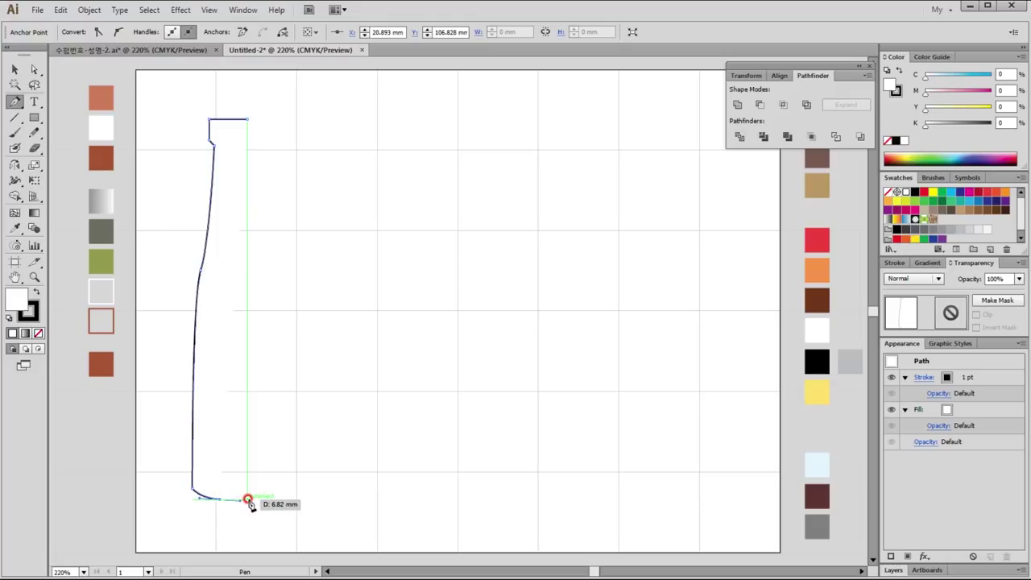
{"action": "left_click", "coordinate": [15, 69]}
{"action": "left_click", "coordinate": [229, 351]}
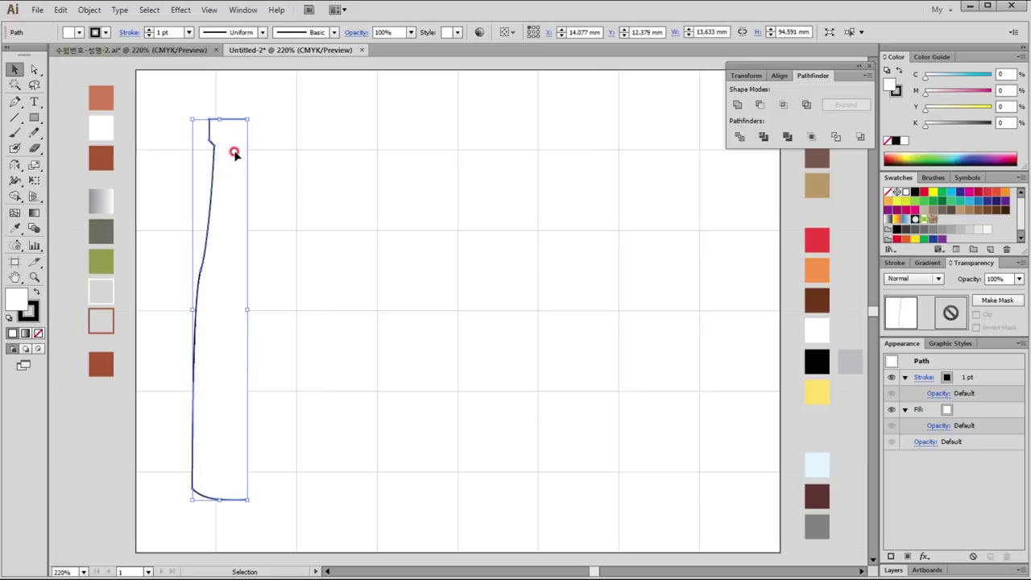
Close the half-bottle outline with a vertical edge from base to top.
{"action": "left_click", "coordinate": [14, 101]}
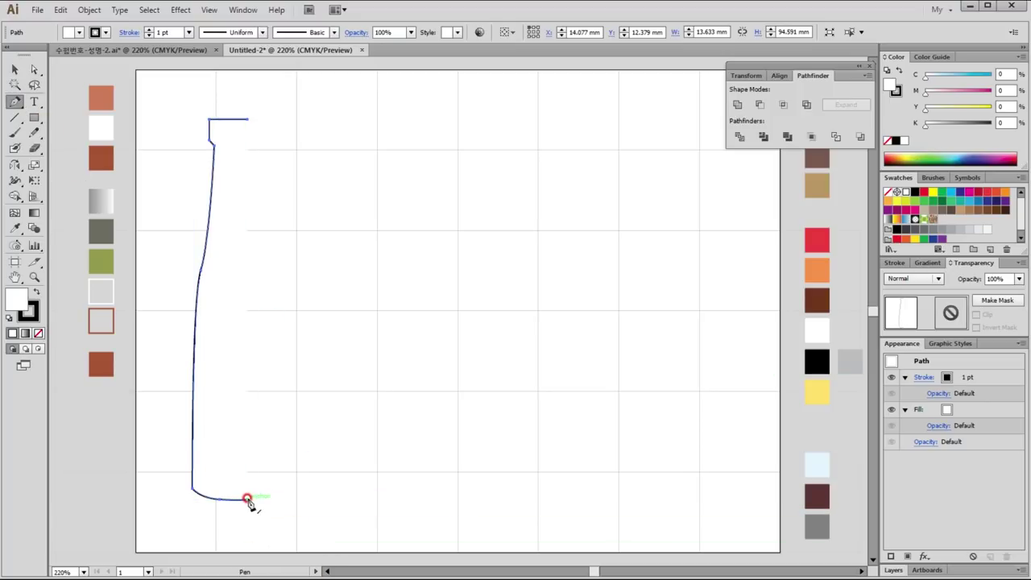
{"action": "left_click", "coordinate": [246, 498]}
{"action": "left_click", "coordinate": [247, 119]}
{"action": "left_click", "coordinate": [15, 69]}
Try reflecting from the bottom anchor, cancel it, and reselect the half shape.
{"action": "left_click", "coordinate": [15, 164]}
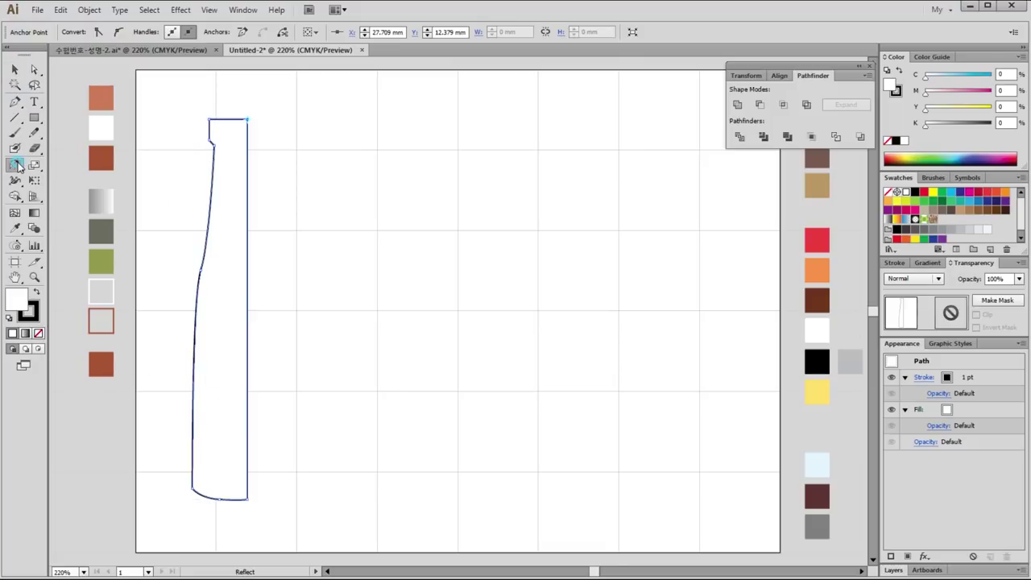
{"action": "left_click", "coordinate": [248, 497], "text": "alt"}
{"action": "left_click", "coordinate": [667, 375]}
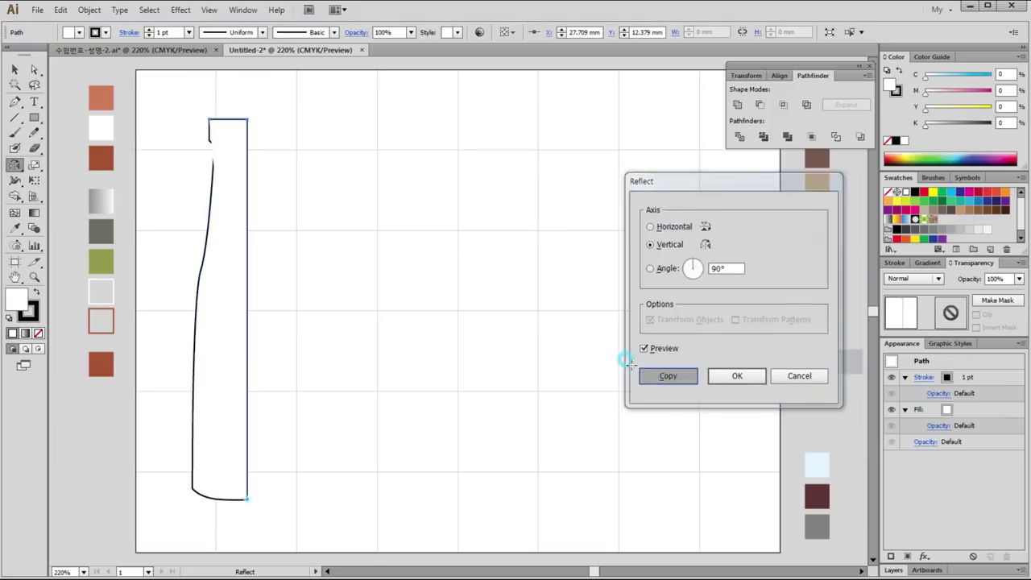
{"action": "left_click", "coordinate": [14, 70]}
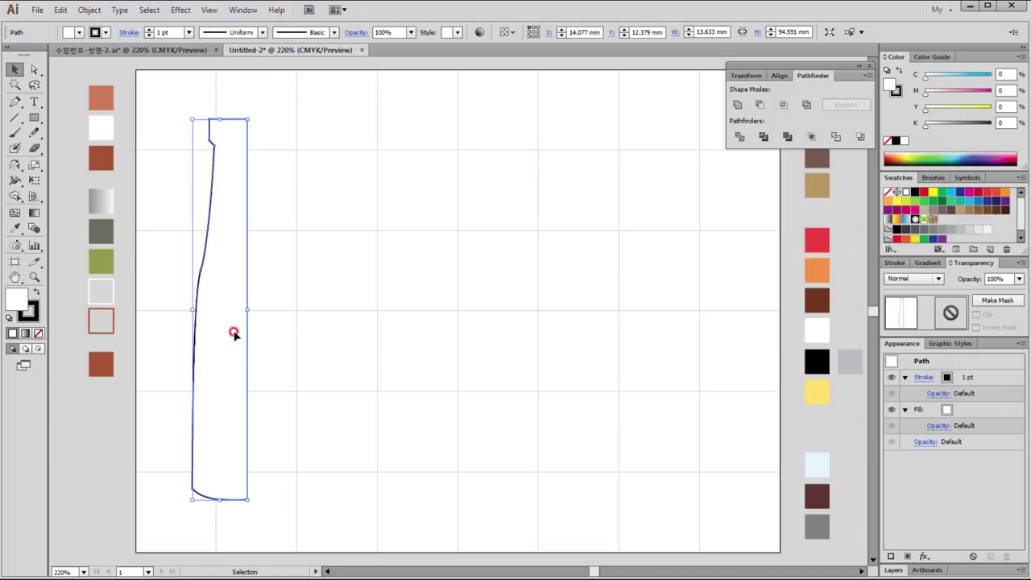
Reflect a vertical copy around the bottom-right anchor and select both bottle halves.
{"action": "left_click", "coordinate": [14, 164]}
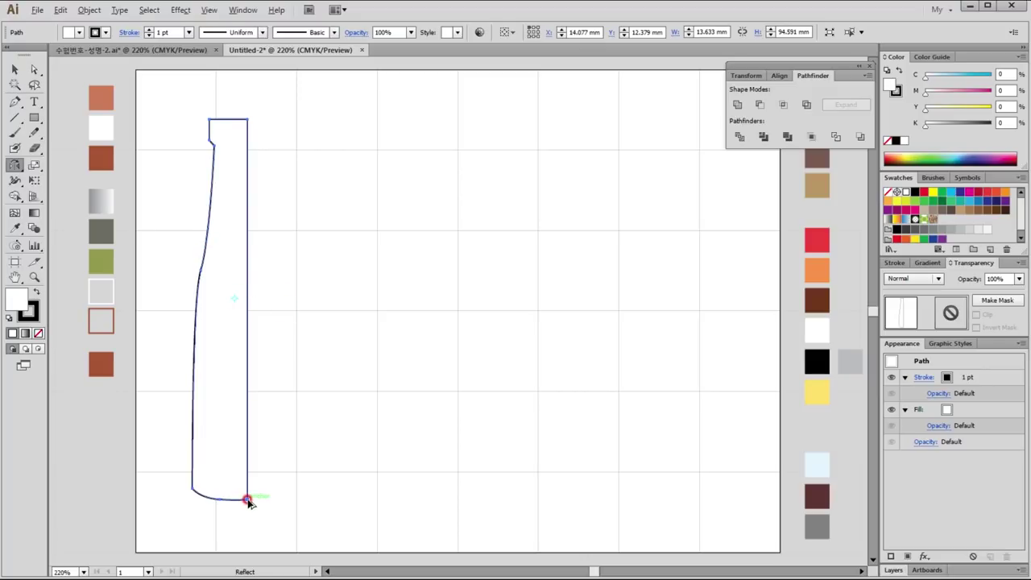
{"action": "left_click", "coordinate": [16, 165]}
{"action": "key", "text": "alt"}
{"action": "left_click_drag", "start_coordinate": [16, 168], "coordinate": [57, 179]}
{"action": "left_click", "coordinate": [243, 493], "text": "alt"}
{"action": "left_click", "coordinate": [676, 377]}
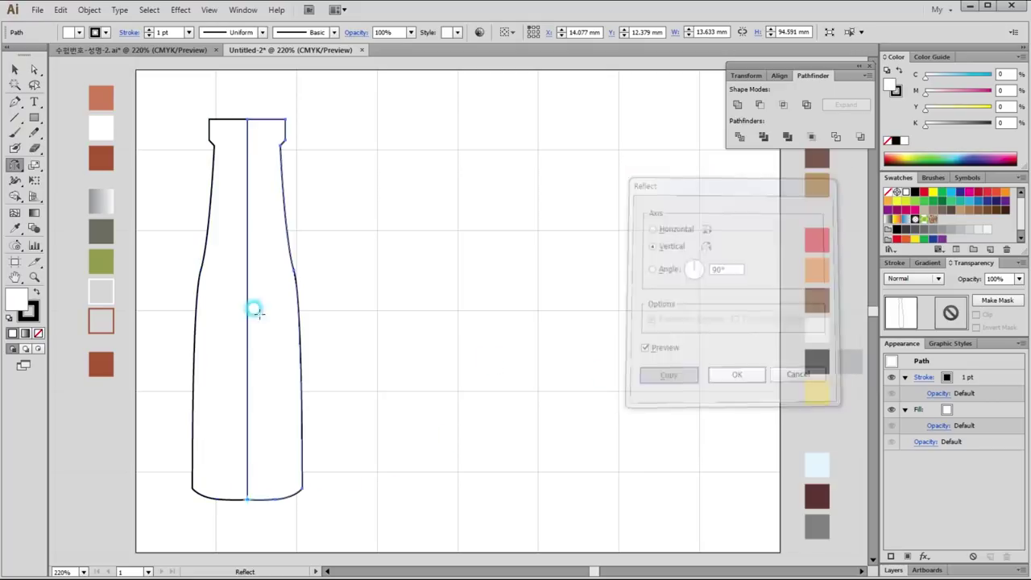
{"action": "left_click", "coordinate": [14, 70]}
{"action": "left_click", "coordinate": [237, 185], "text": "shift"}
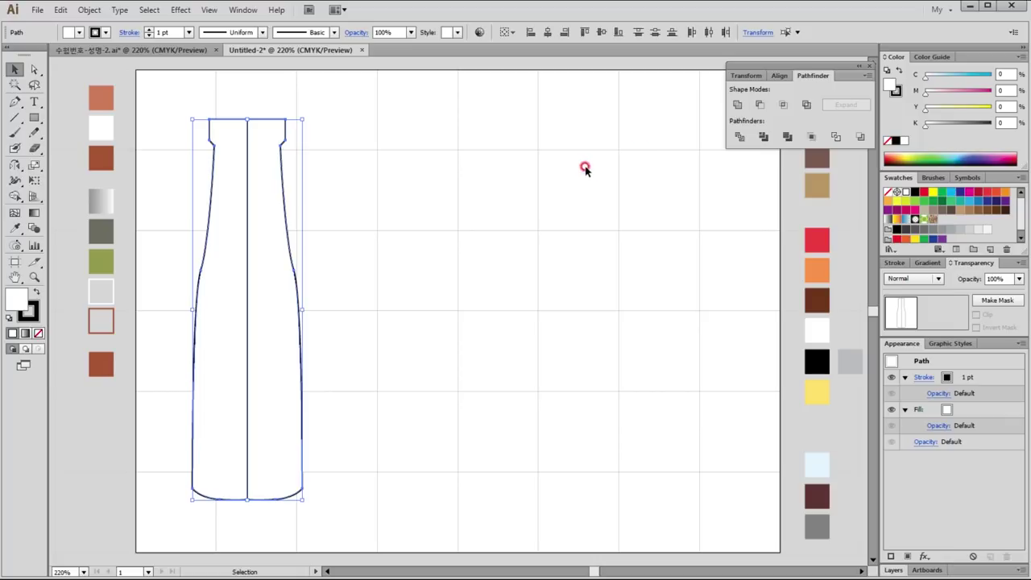
Unite the two halves and nudge the left and right neck anchors inward.
{"action": "left_click", "coordinate": [737, 105]}
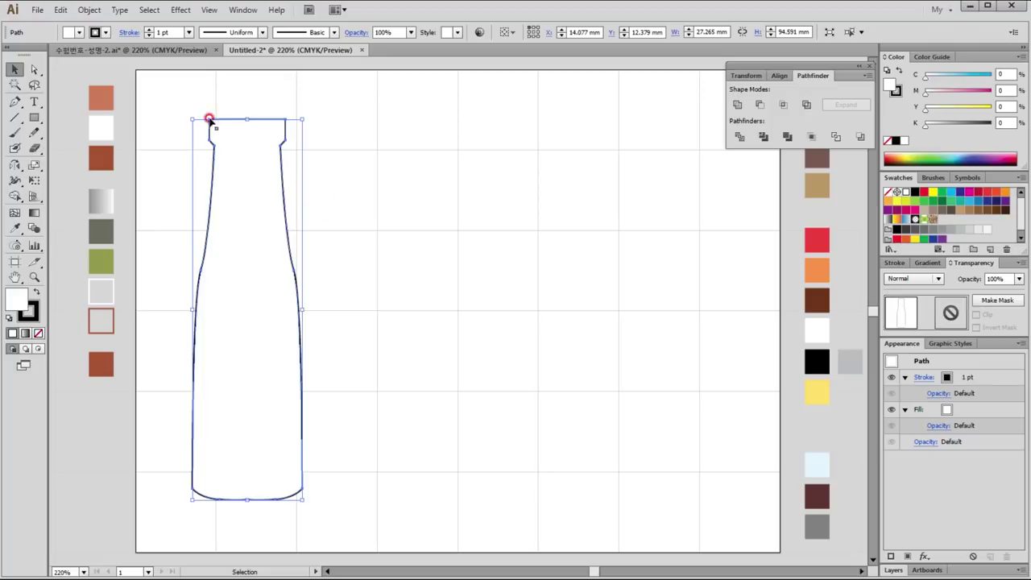
{"action": "left_click", "coordinate": [33, 70]}
{"action": "left_click_drag", "start_coordinate": [198, 103], "coordinate": [233, 165]}
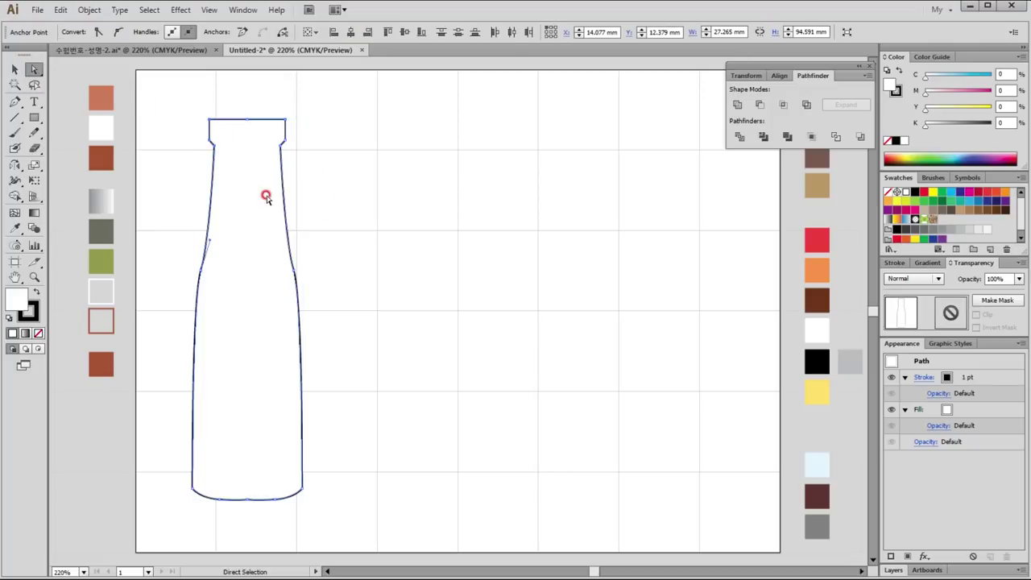
{"action": "key", "text": "Right"}
{"action": "key", "text": "Right"}
{"action": "key", "text": "Right"}
{"action": "left_click_drag", "start_coordinate": [266, 109], "coordinate": [291, 168]}
{"action": "key", "text": "Left"}
{"action": "key", "text": "Left"}
{"action": "key", "text": "Left"}
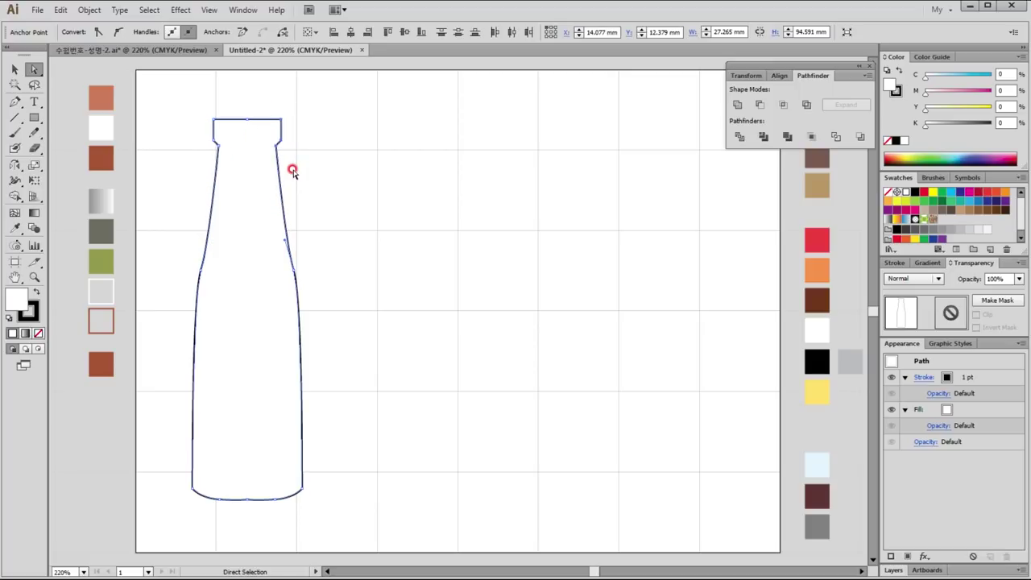
{"action": "left_click_drag", "start_coordinate": [225, 114], "coordinate": [224, 163]}
{"action": "key", "text": "Right"}
{"action": "key", "text": "Right"}
{"action": "left_click_drag", "start_coordinate": [259, 108], "coordinate": [306, 158]}
{"action": "key", "text": "Left"}
{"action": "key", "text": "Left"}
Raise the rim's top-middle anchor slightly.
{"action": "left_click", "coordinate": [305, 149]}
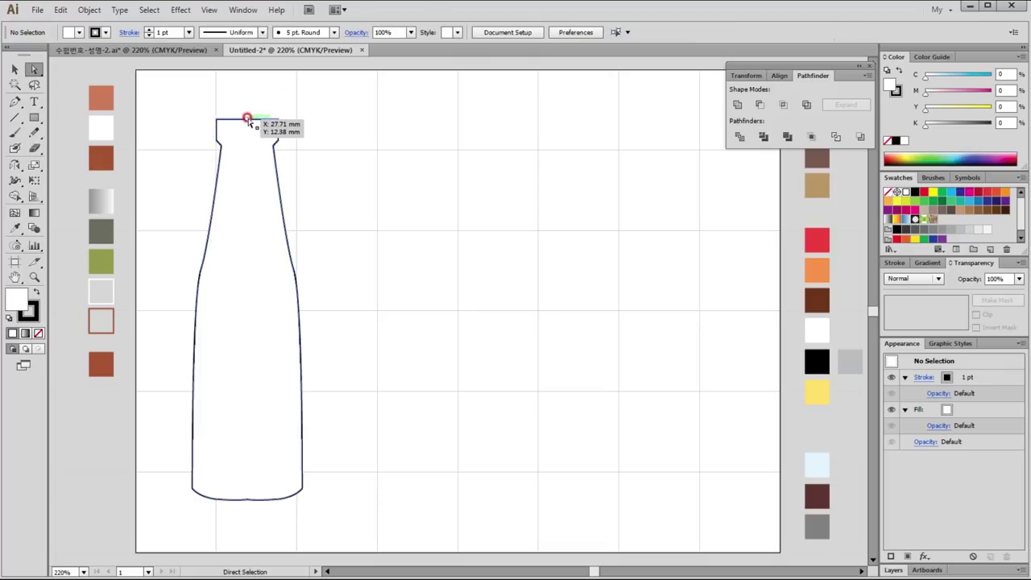
{"action": "left_click", "coordinate": [247, 119]}
{"action": "left_click_drag", "start_coordinate": [247, 119], "coordinate": [248, 115]}
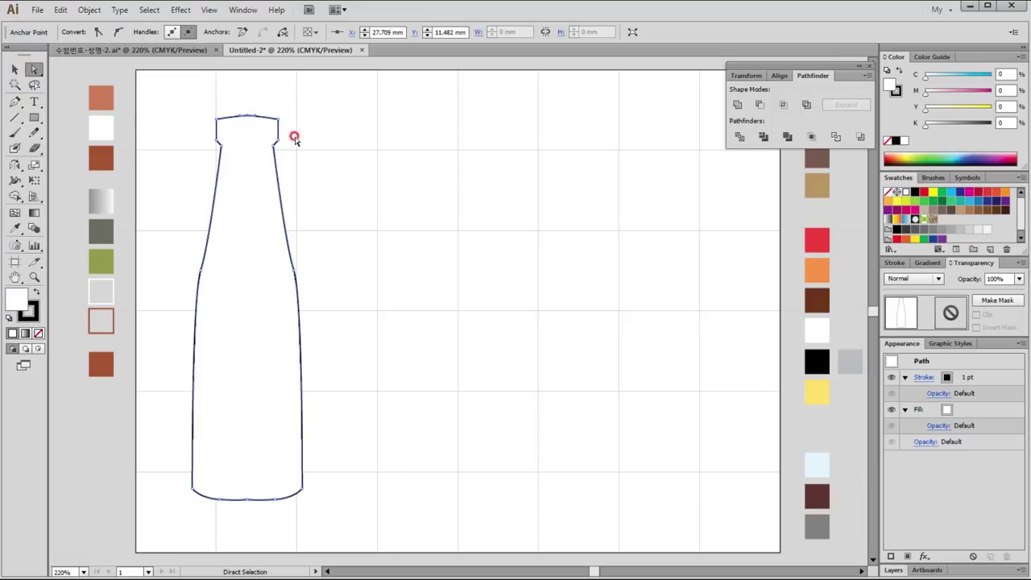
{"action": "left_click", "coordinate": [314, 136]}
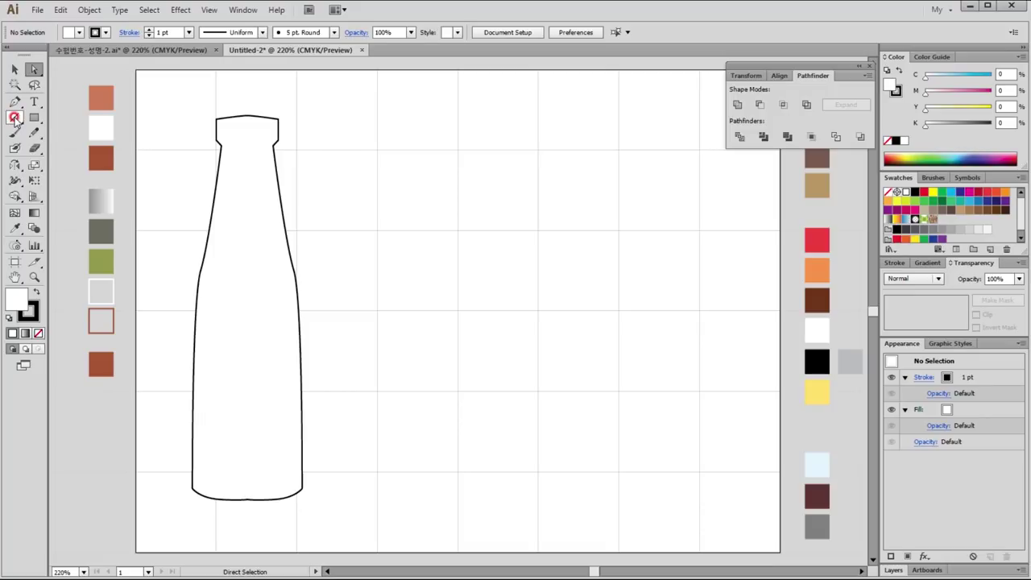
{"action": "left_click", "coordinate": [14, 102]}
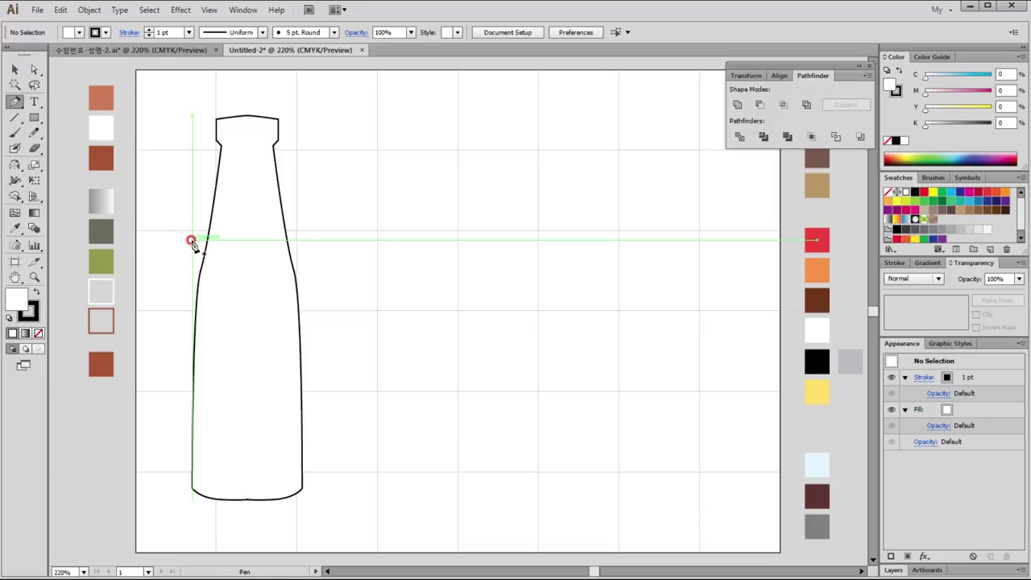
Draw a curved line across the bottle below the shoulder with no fill.
{"action": "left_click", "coordinate": [192, 240]}
{"action": "left_click_drag", "start_coordinate": [246, 251], "coordinate": [274, 252]}
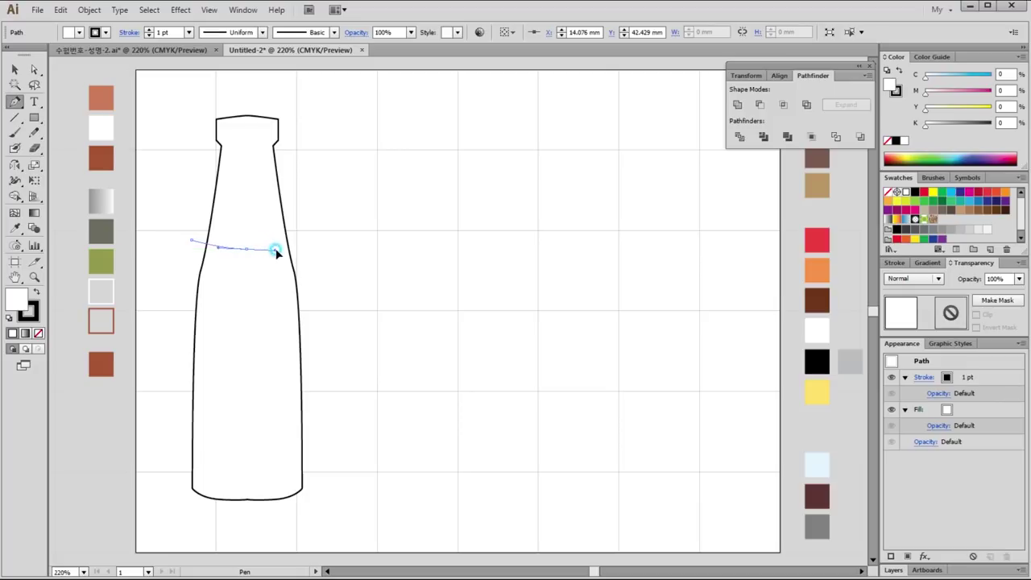
{"action": "left_click", "coordinate": [303, 239]}
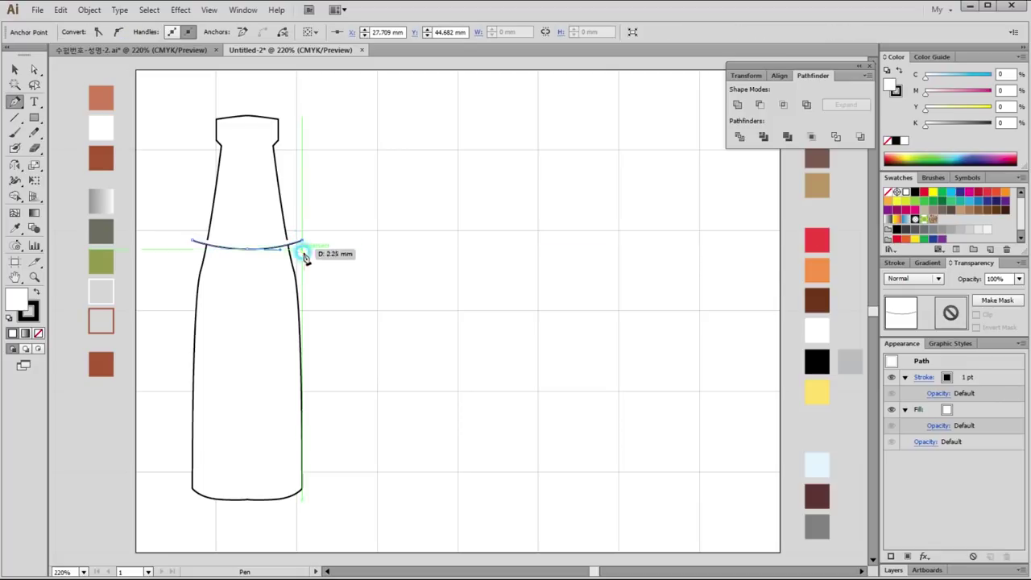
{"action": "left_click", "coordinate": [15, 69]}
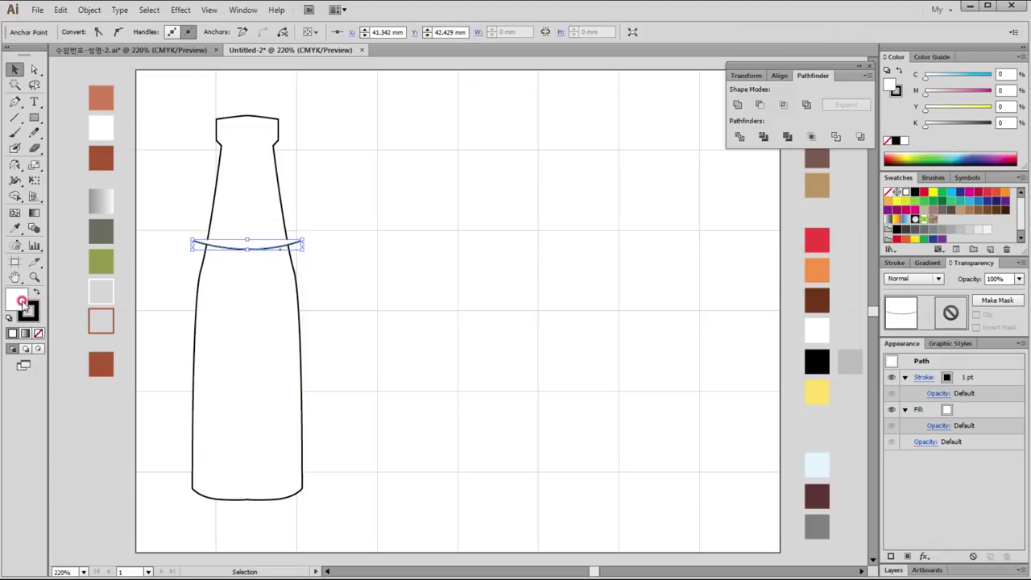
{"action": "left_click", "coordinate": [36, 333]}
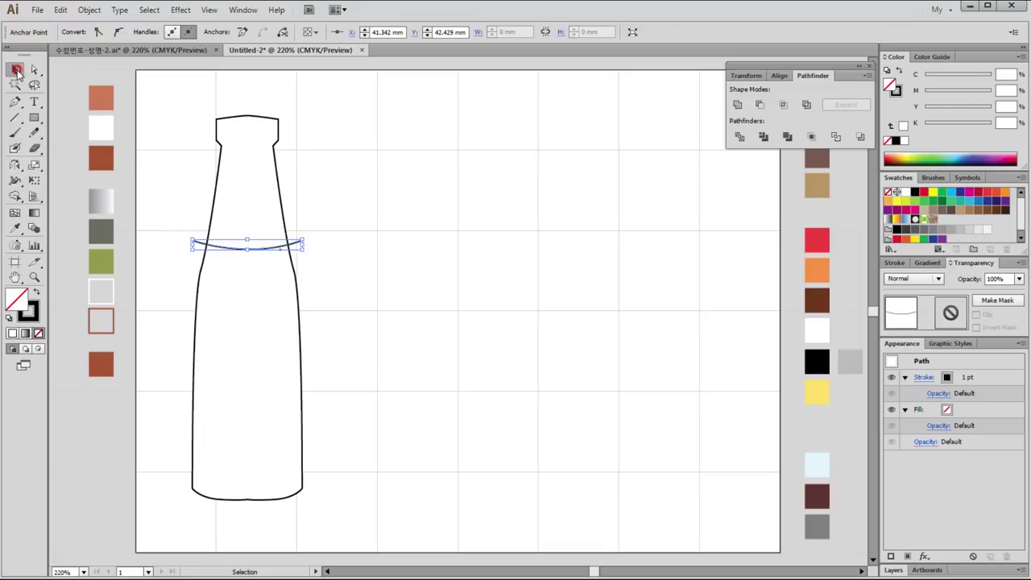
{"action": "left_click", "coordinate": [180, 350]}
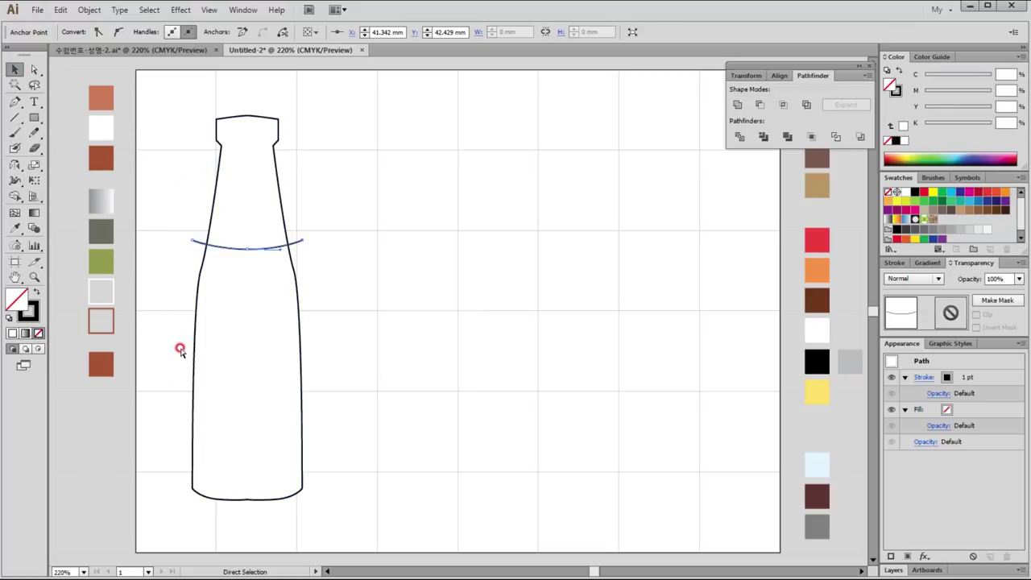
Draw a second curve across the lower body, arc its middle downward, and select everything.
{"action": "left_click", "coordinate": [16, 102]}
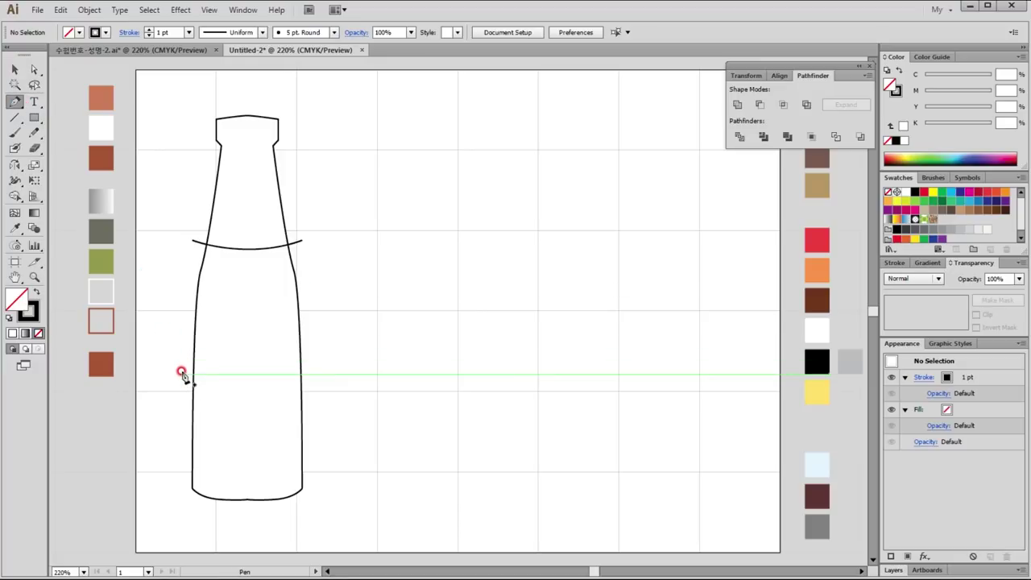
{"action": "left_click", "coordinate": [181, 370]}
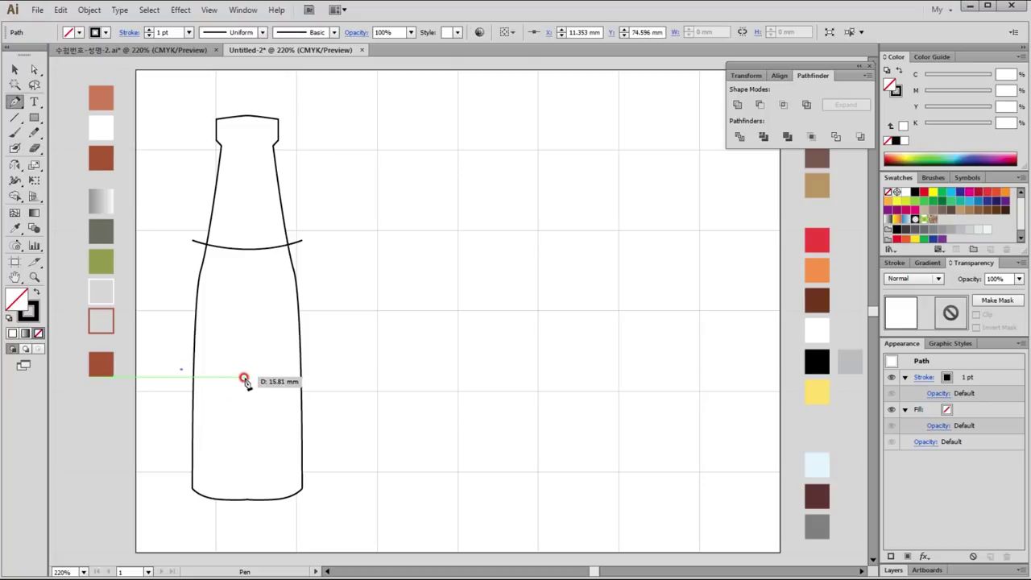
{"action": "left_click_drag", "start_coordinate": [247, 375], "coordinate": [287, 371]}
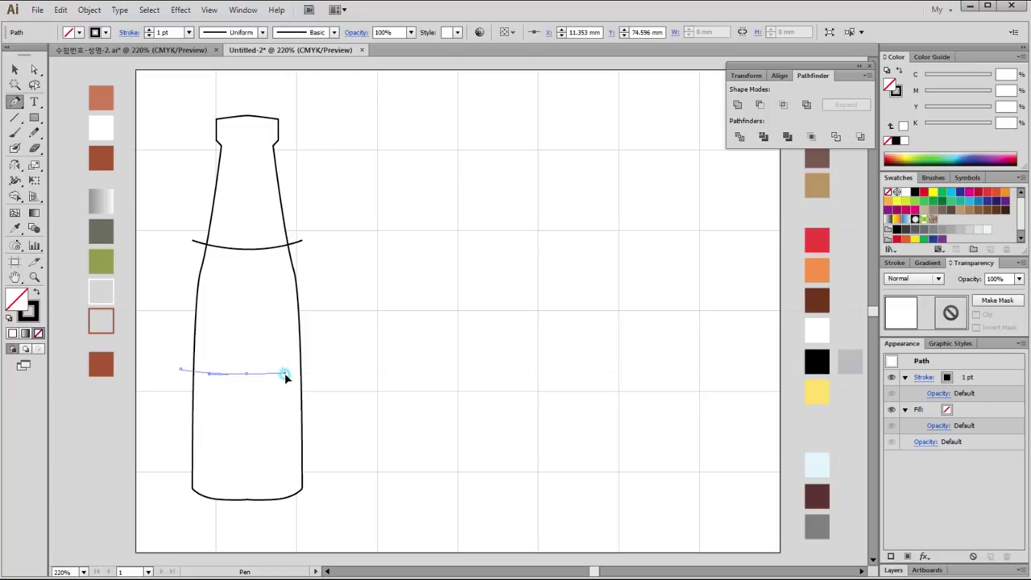
{"action": "left_click", "coordinate": [312, 365]}
{"action": "left_click", "coordinate": [33, 70]}
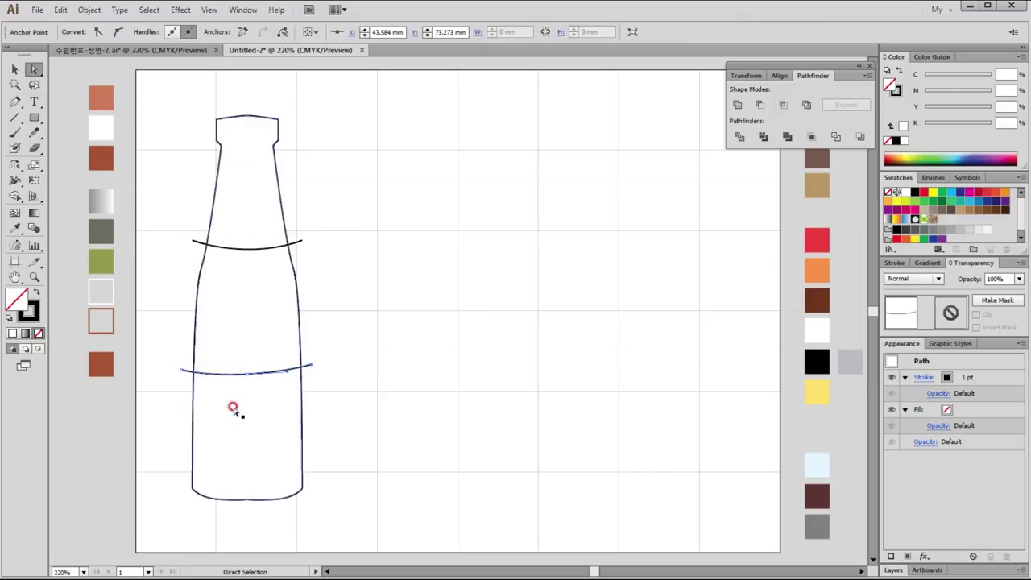
{"action": "mouse_move", "coordinate": [247, 375]}
{"action": "left_mouse_down"}
{"action": "mouse_move", "coordinate": [247, 388]}
{"action": "mouse_move", "coordinate": [290, 387]}
{"action": "left_mouse_up"}
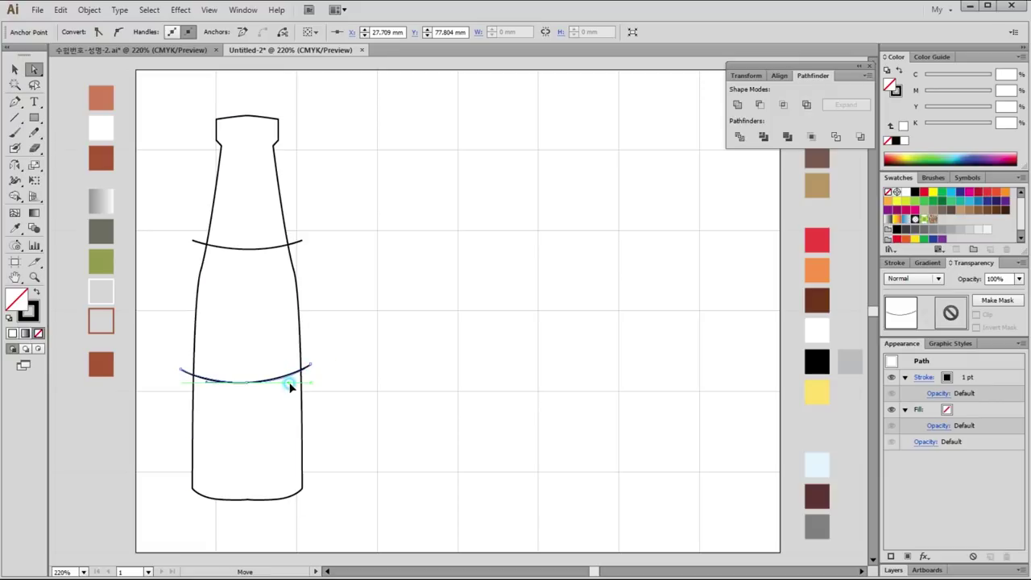
{"action": "left_click", "coordinate": [332, 382]}
{"action": "left_click", "coordinate": [15, 69]}
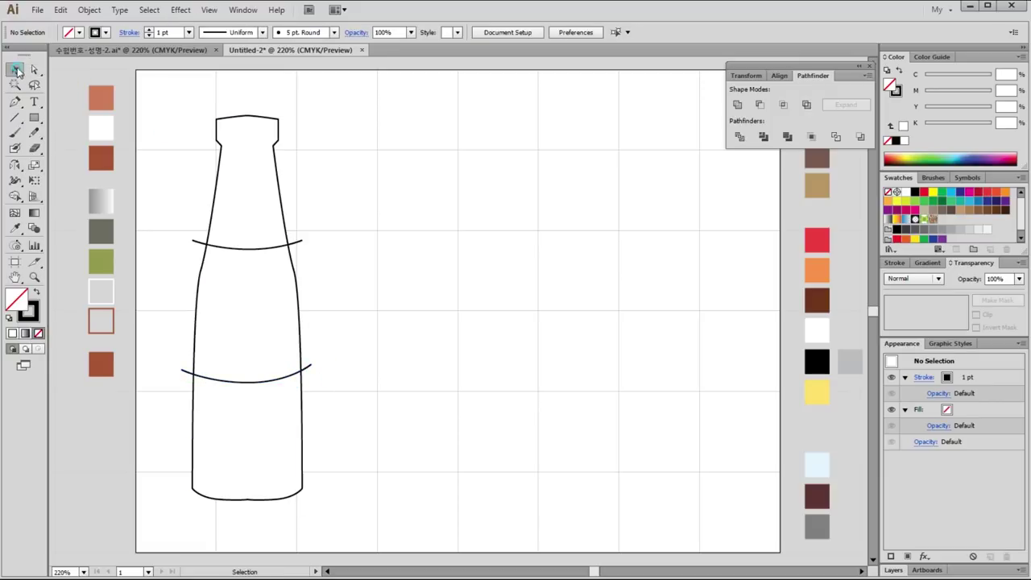
{"action": "left_click_drag", "start_coordinate": [151, 89], "coordinate": [360, 528]}
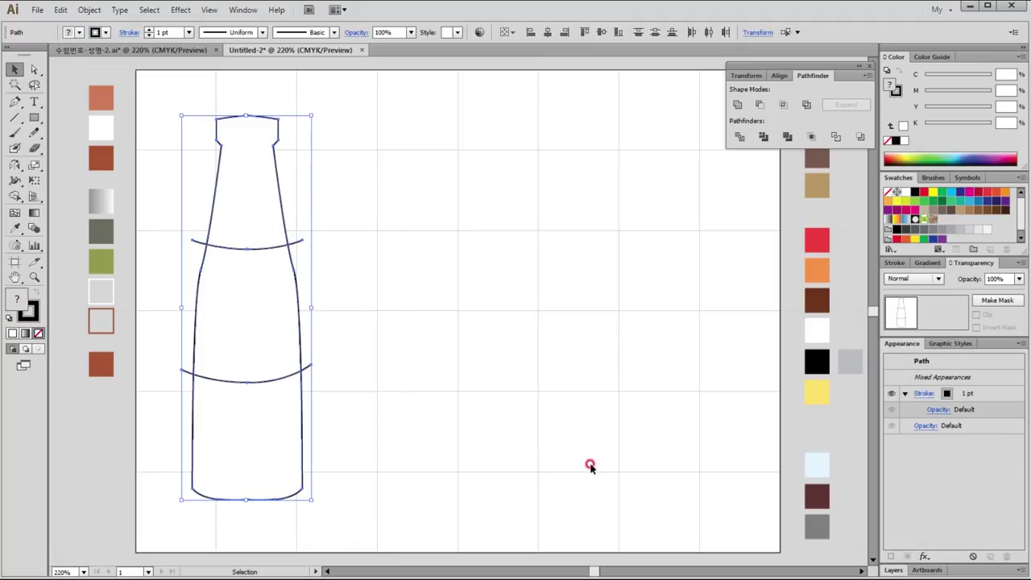
Divide the bottle along the curves with Pathfinder and ungroup the sections.
{"action": "left_click", "coordinate": [740, 137]}
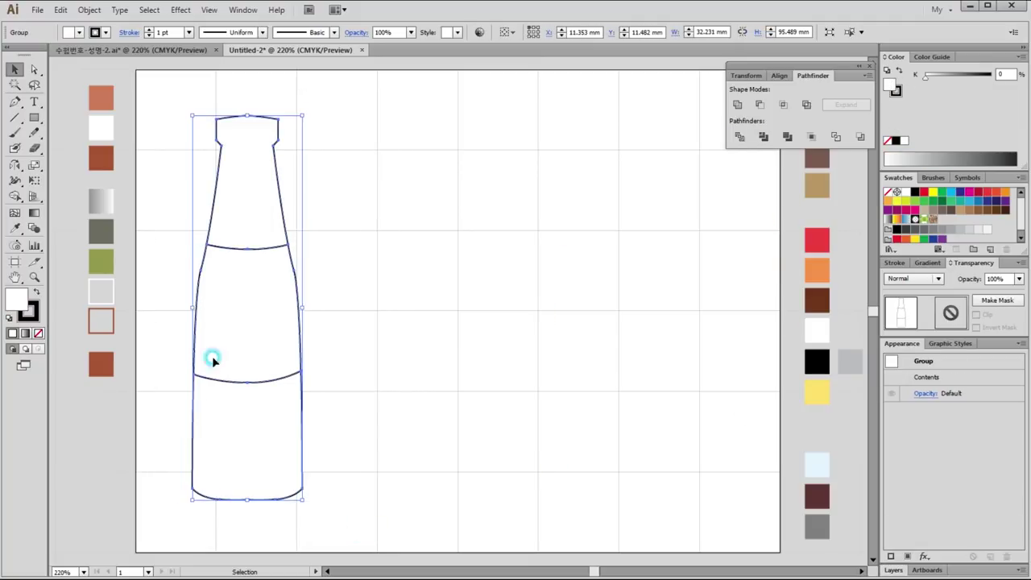
{"action": "right_click", "coordinate": [247, 357]}
{"action": "left_click", "coordinate": [282, 435]}
{"action": "left_click", "coordinate": [403, 380]}
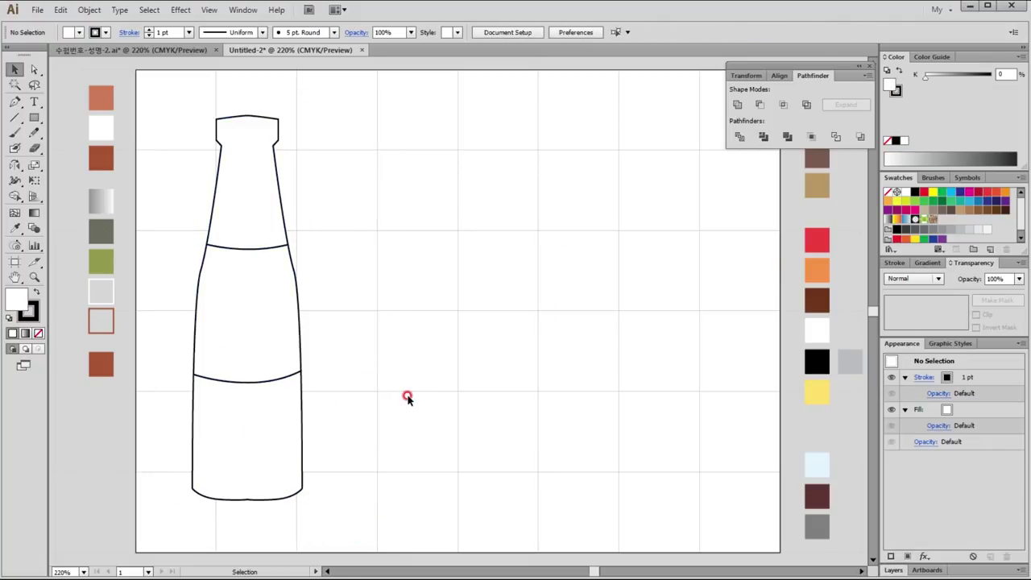
Smooth the dip at the bottom-centre anchor of the base section.
{"action": "left_click", "coordinate": [35, 69]}
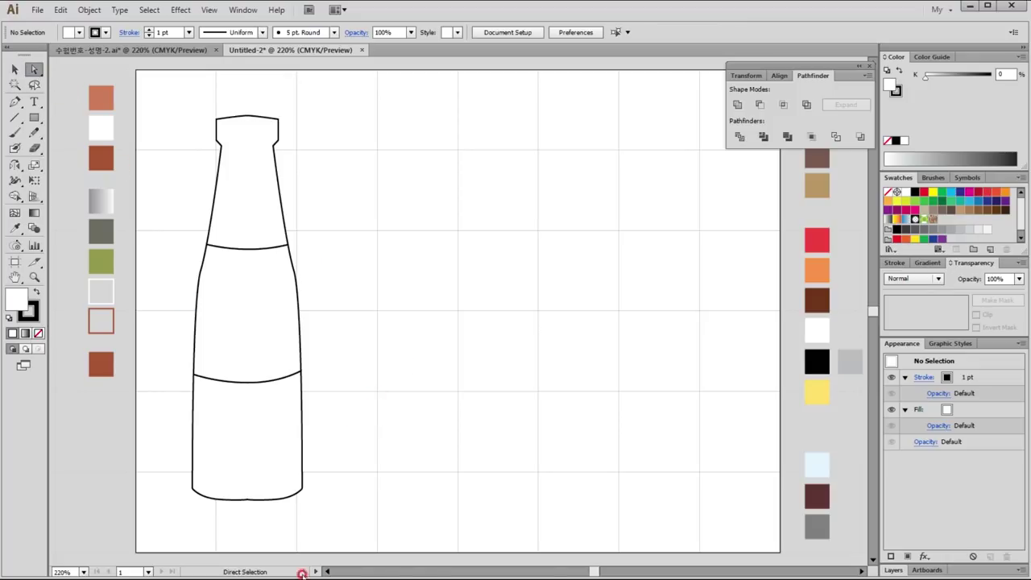
{"action": "left_click", "coordinate": [292, 485]}
{"action": "left_click_drag", "start_coordinate": [191, 460], "coordinate": [341, 437]}
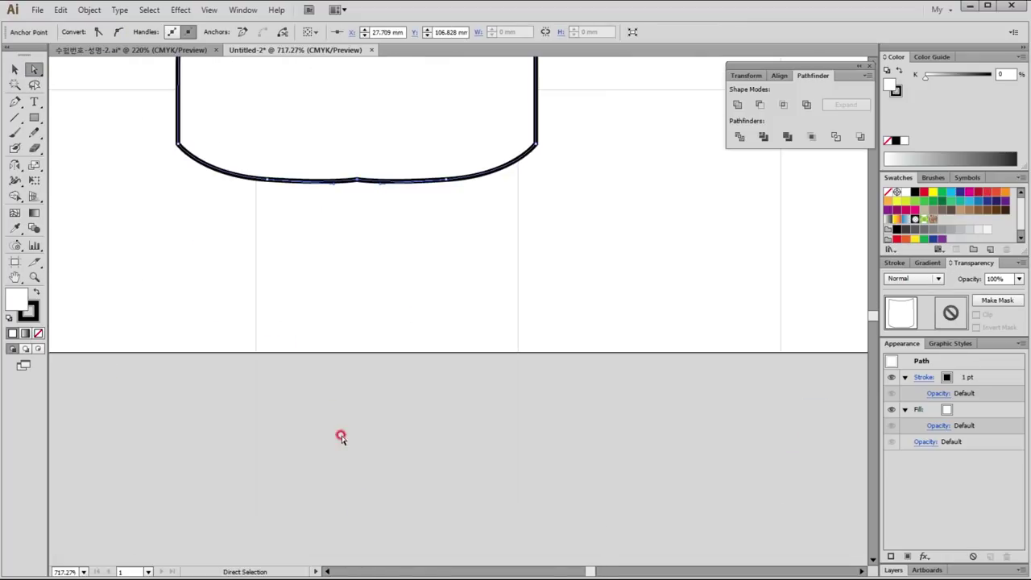
{"action": "left_click_drag", "start_coordinate": [357, 181], "coordinate": [360, 194]}
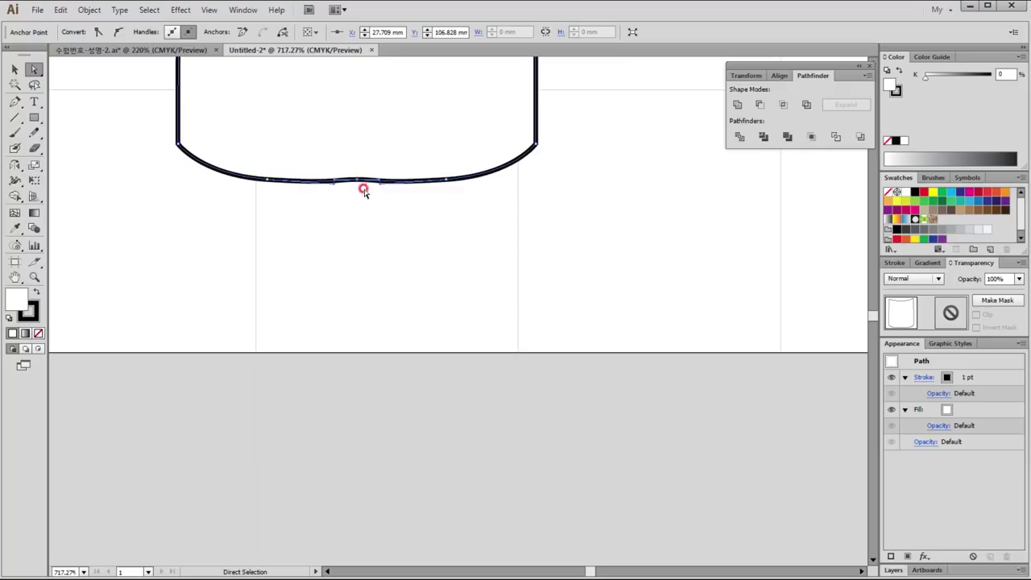
{"action": "left_click_drag", "start_coordinate": [361, 194], "coordinate": [361, 186]}
{"action": "left_click", "coordinate": [491, 246]}
{"action": "key", "text": "ctrl+0"}
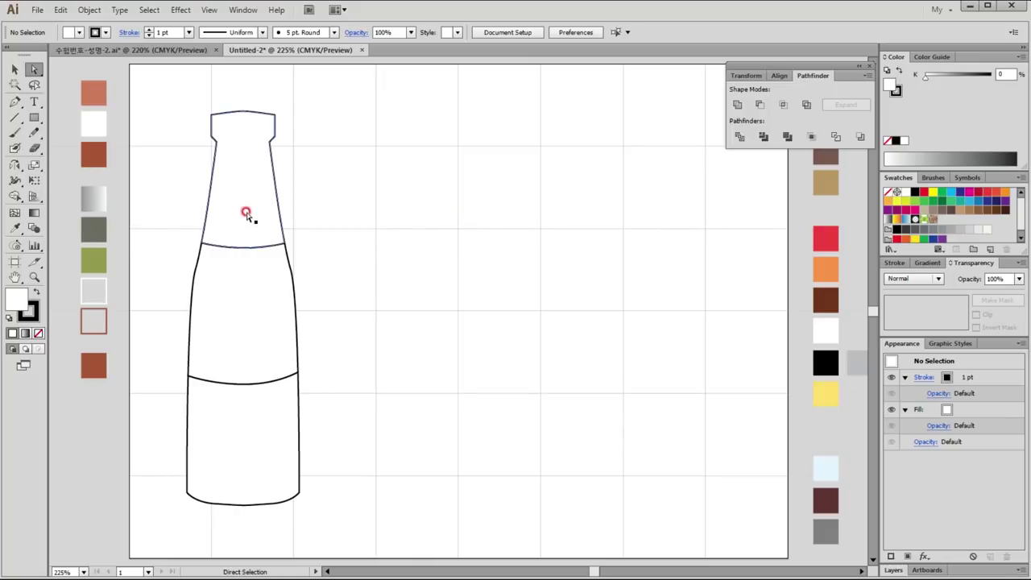
Fill the bottle's middle band with the olive-green swatch colour.
{"action": "key", "text": "v"}
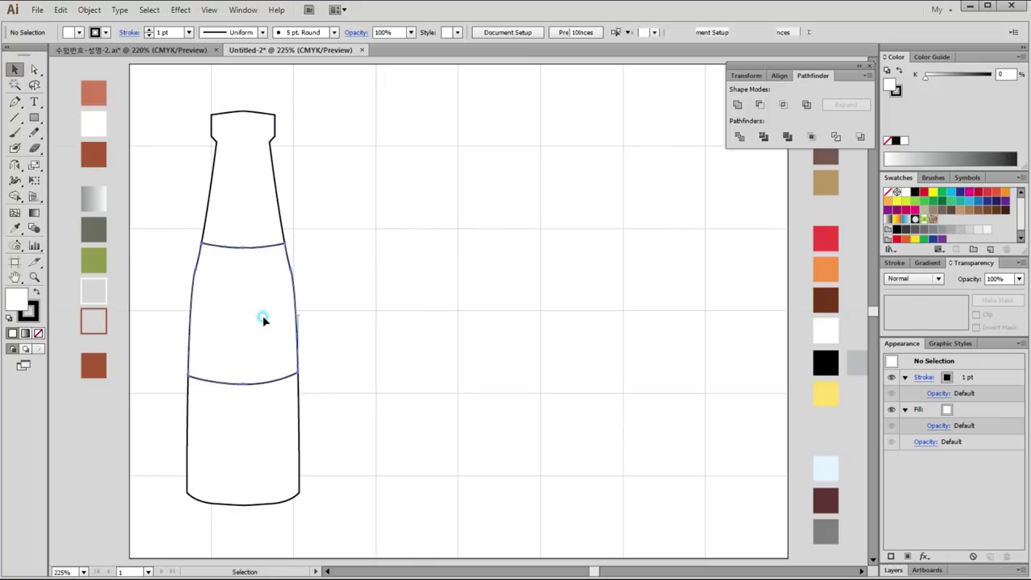
{"action": "left_click", "coordinate": [275, 313]}
{"action": "key", "text": "i"}
{"action": "left_click", "coordinate": [92, 257]}
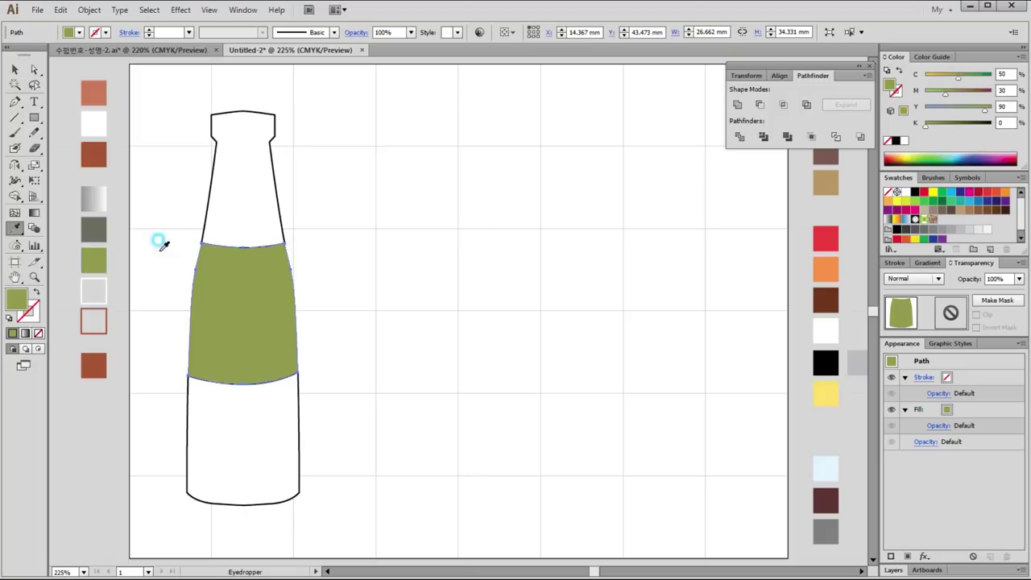
{"action": "left_click", "coordinate": [16, 71]}
{"action": "left_click", "coordinate": [161, 168]}
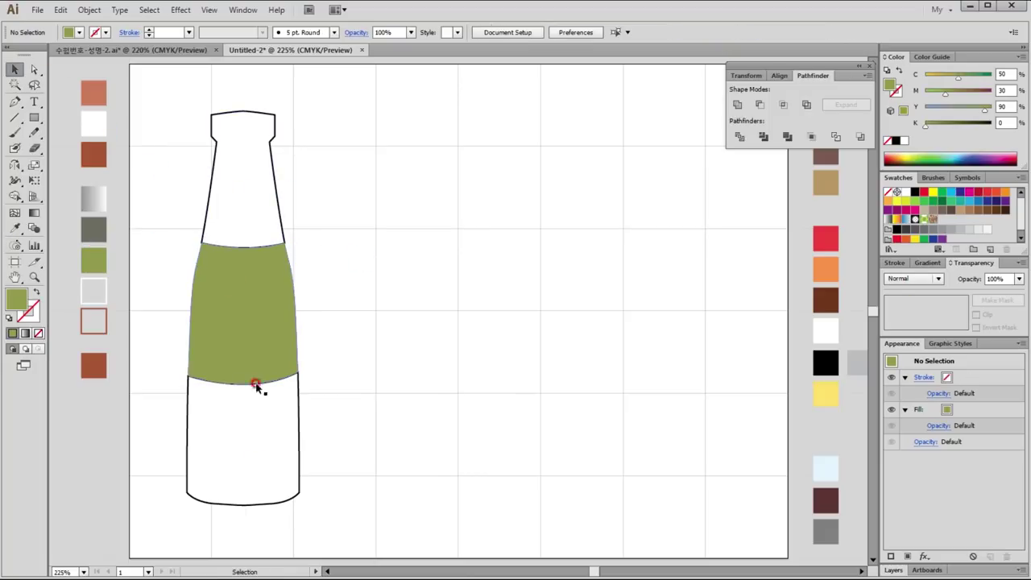
Fill the lower body brown and the neck with the grey gradient swatch.
{"action": "left_click", "coordinate": [241, 463]}
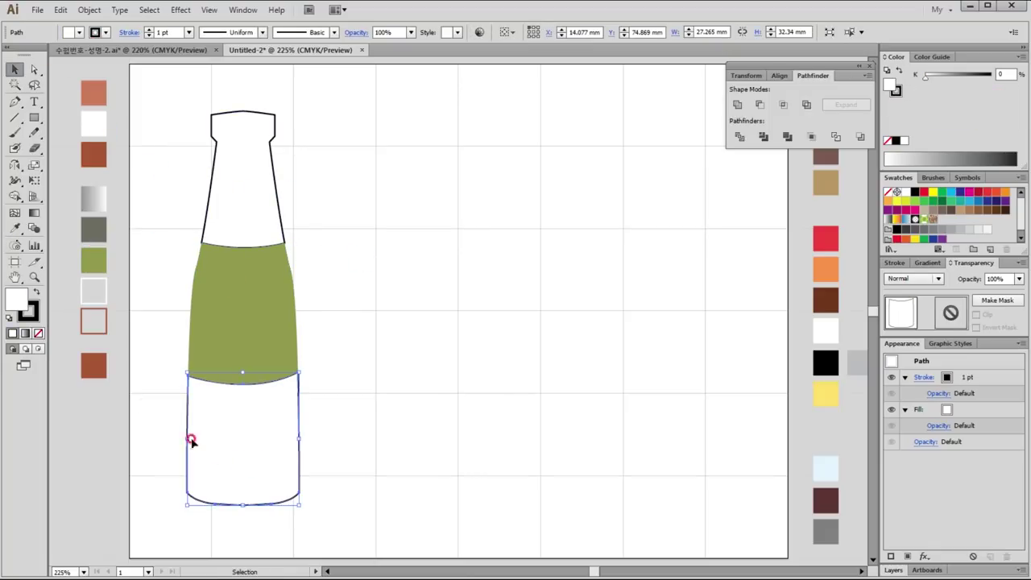
{"action": "key", "text": "i"}
{"action": "left_click", "coordinate": [102, 362]}
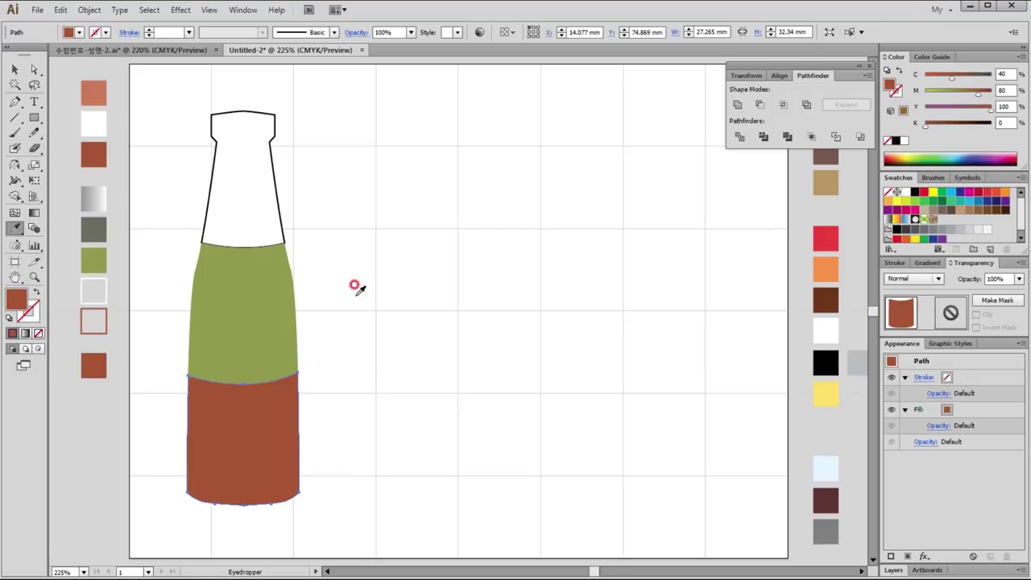
{"action": "key", "text": "ctrl+shift+a"}
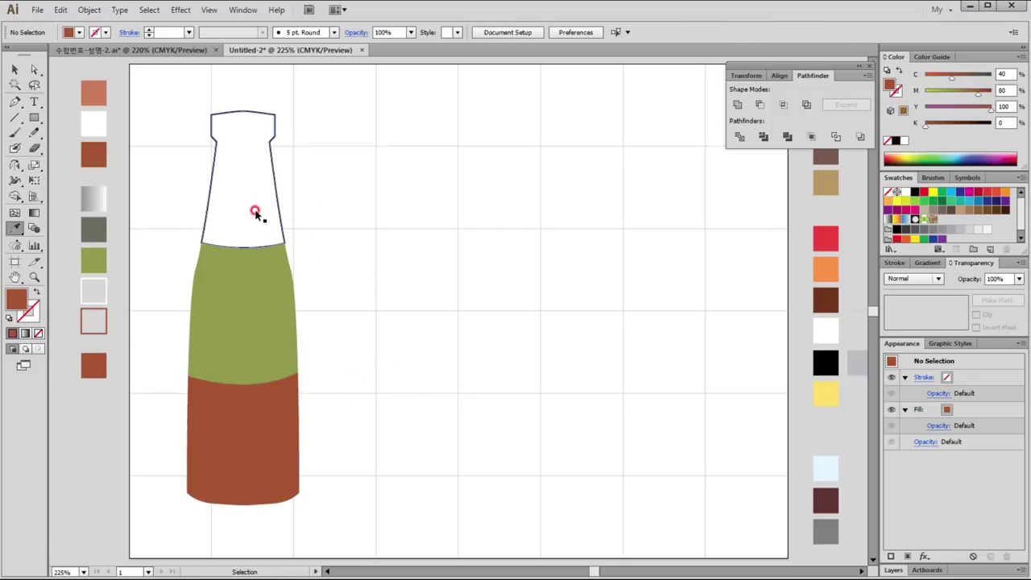
{"action": "left_click", "coordinate": [256, 211], "text": "ctrl"}
{"action": "left_click", "coordinate": [93, 187]}
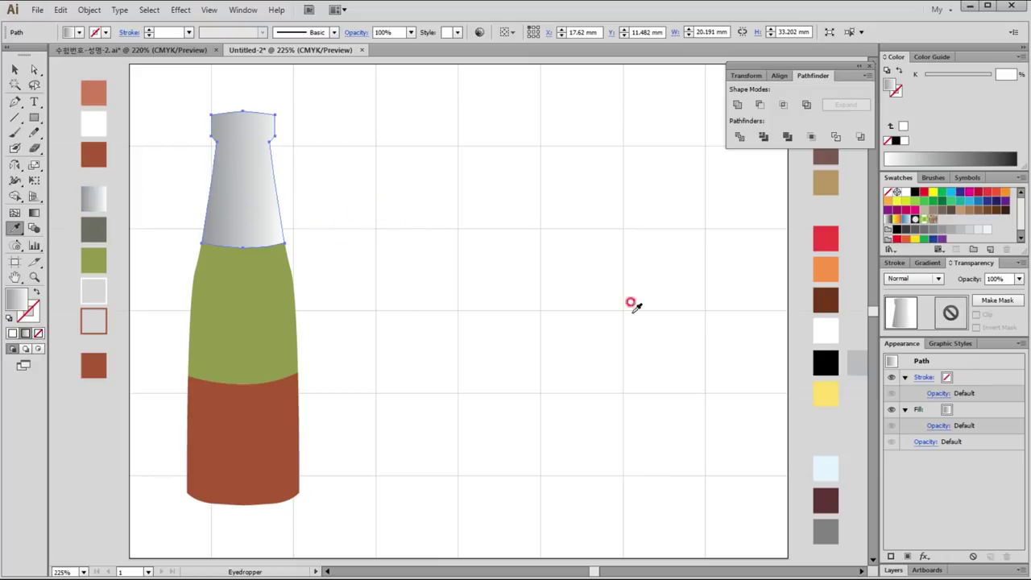
{"action": "left_click", "coordinate": [929, 263]}
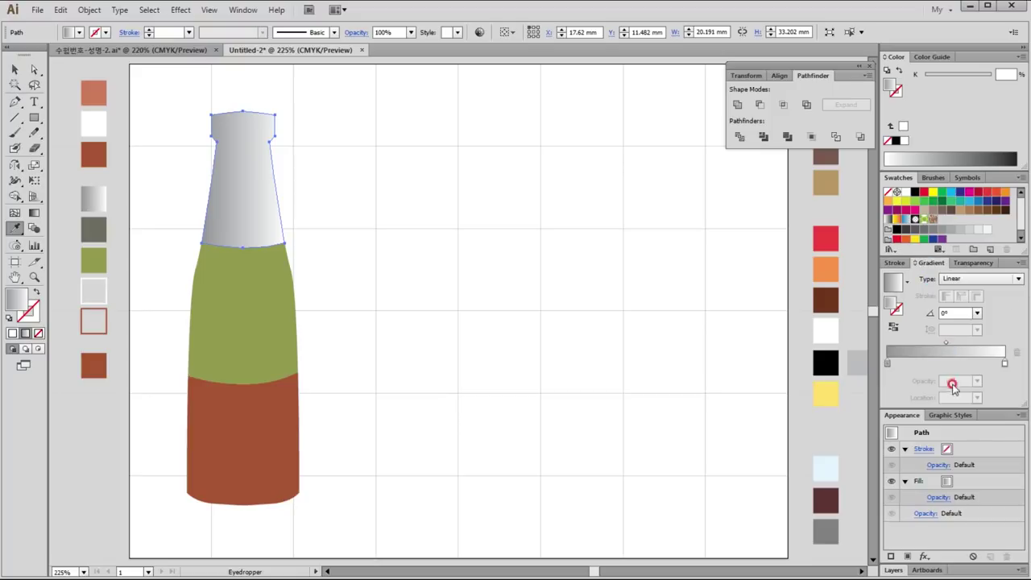
Add a gradient stop near 36%, make both end stops grey, and zoom into the neck.
{"action": "left_click_drag", "start_coordinate": [996, 365], "coordinate": [925, 365]}
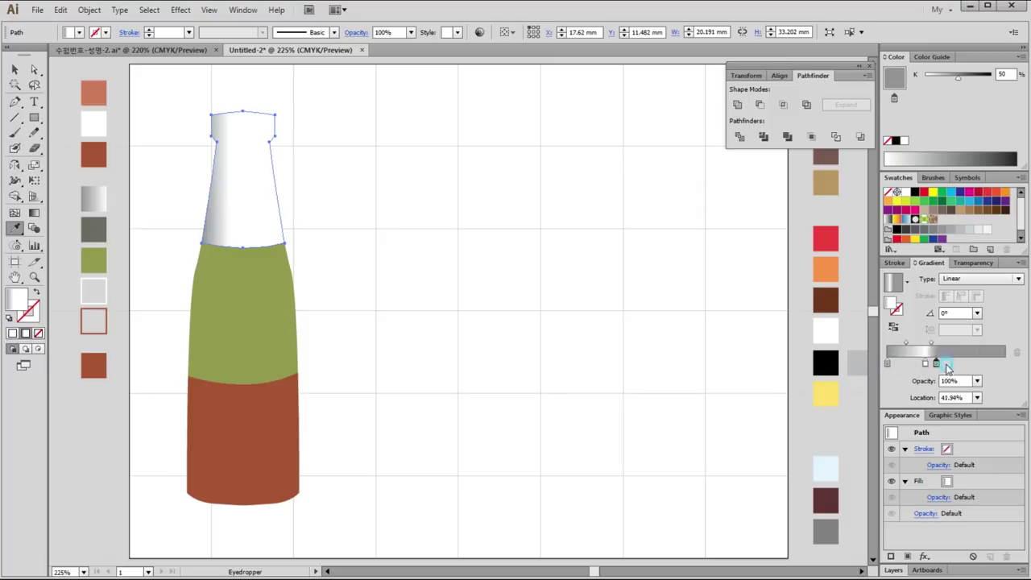
{"action": "left_click_drag", "start_coordinate": [887, 365], "coordinate": [1007, 362]}
{"action": "mouse_move", "coordinate": [810, 346]}
{"action": "left_mouse_down"}
{"action": "mouse_move", "coordinate": [891, 377]}
{"action": "mouse_move", "coordinate": [930, 363]}
{"action": "left_mouse_up"}
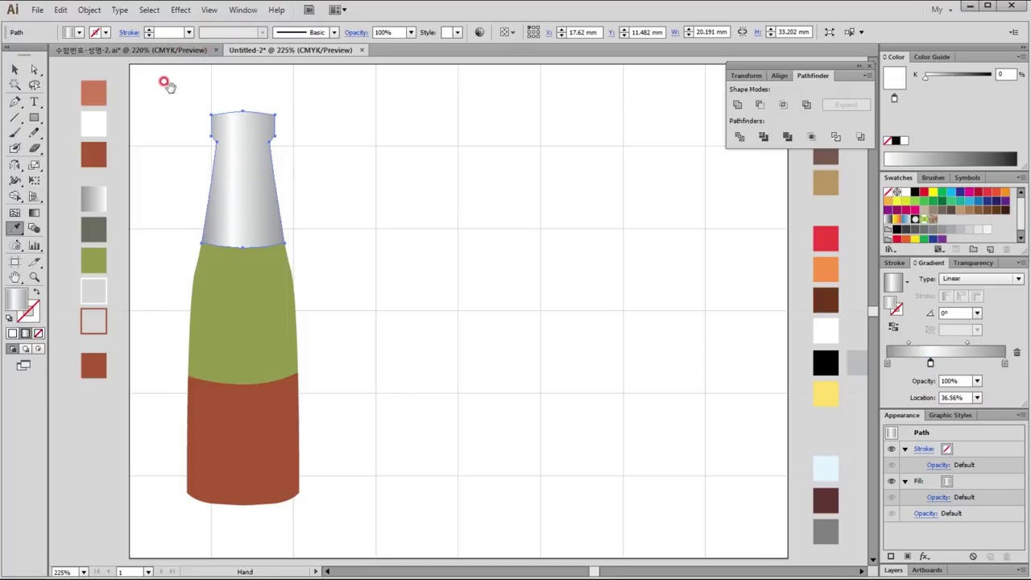
{"action": "left_click_drag", "start_coordinate": [165, 83], "coordinate": [292, 161]}
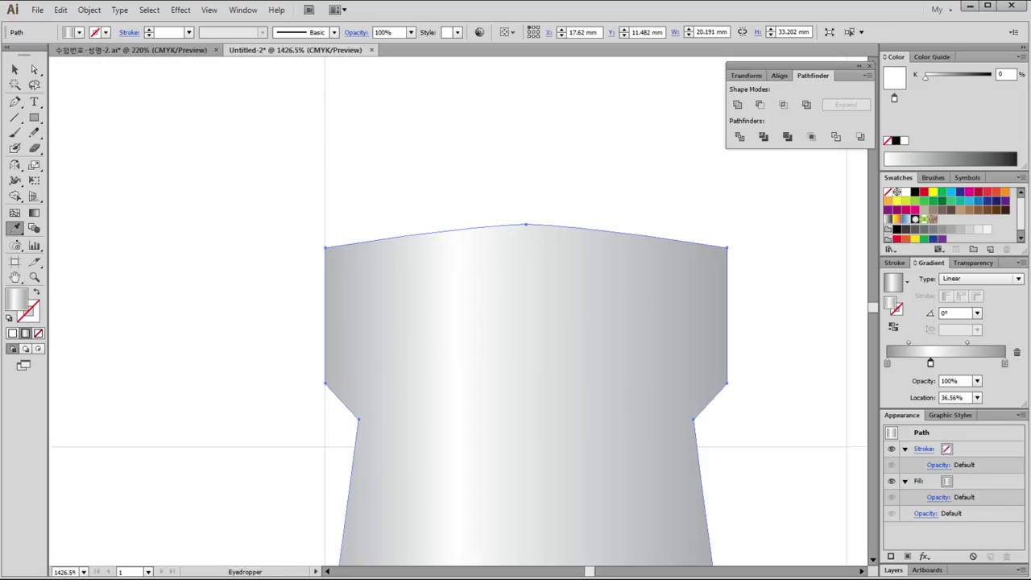
Draw a curved path across the bottle neck with no fill and a white 1 pt stroke.
{"action": "left_click", "coordinate": [15, 101]}
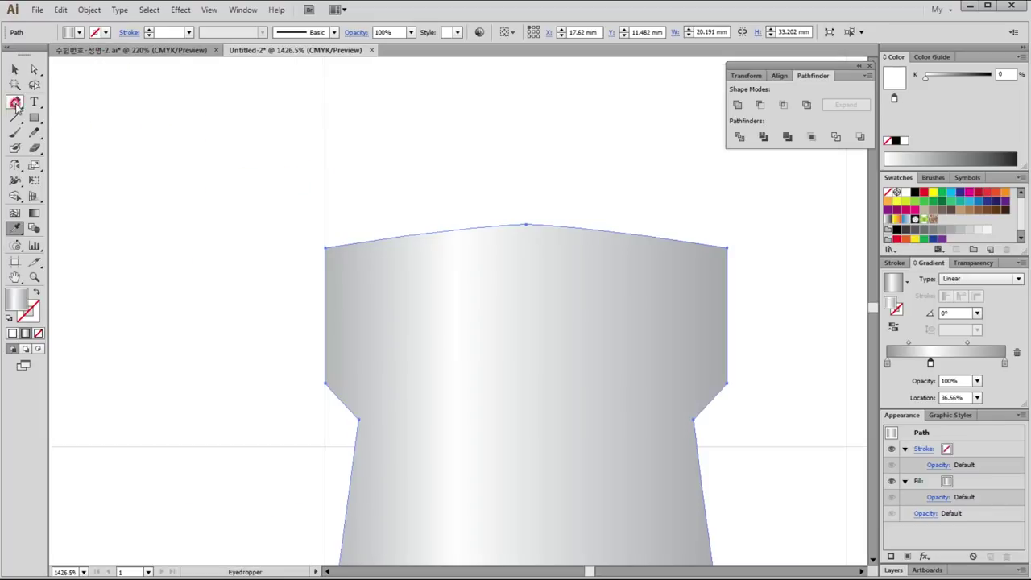
{"action": "left_click", "coordinate": [212, 245], "text": "ctrl"}
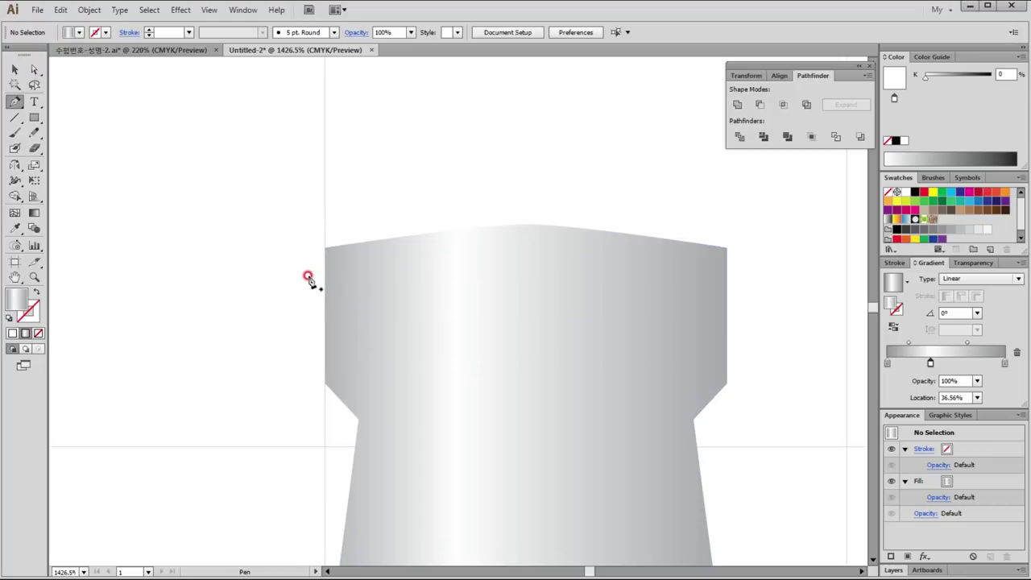
{"action": "left_click", "coordinate": [323, 274]}
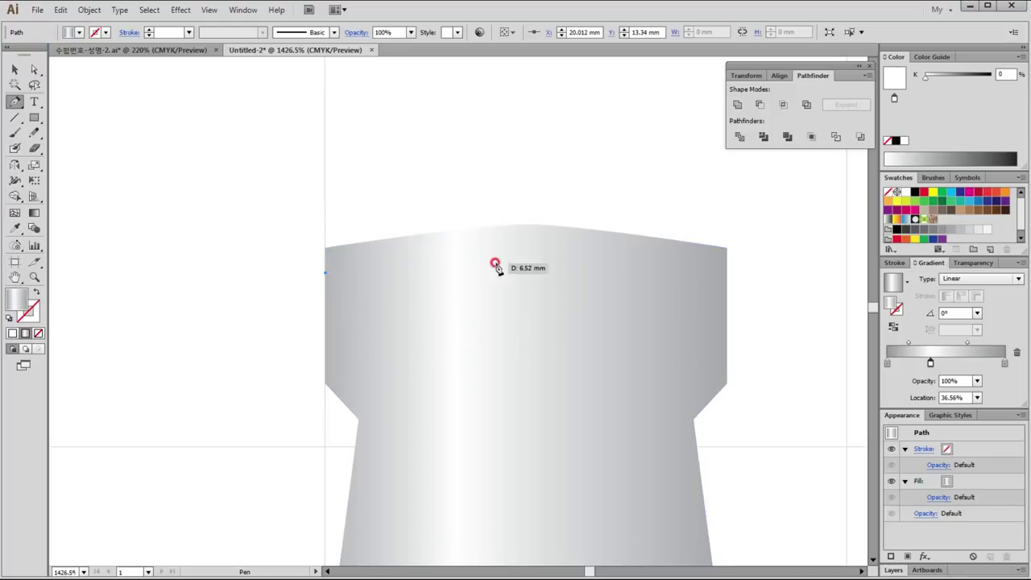
{"action": "left_click_drag", "start_coordinate": [526, 254], "coordinate": [610, 256]}
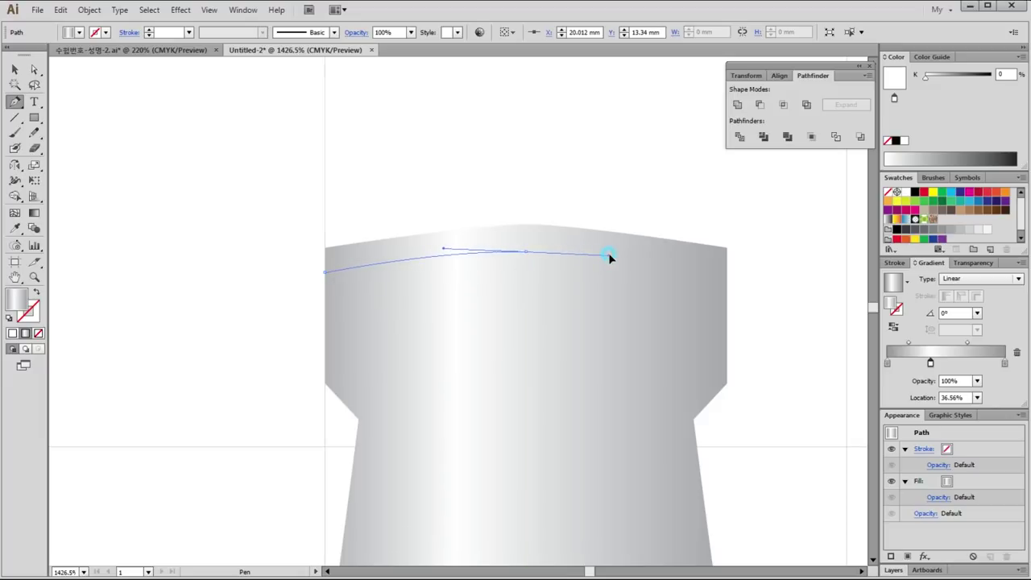
{"action": "left_click_drag", "start_coordinate": [610, 256], "coordinate": [614, 252]}
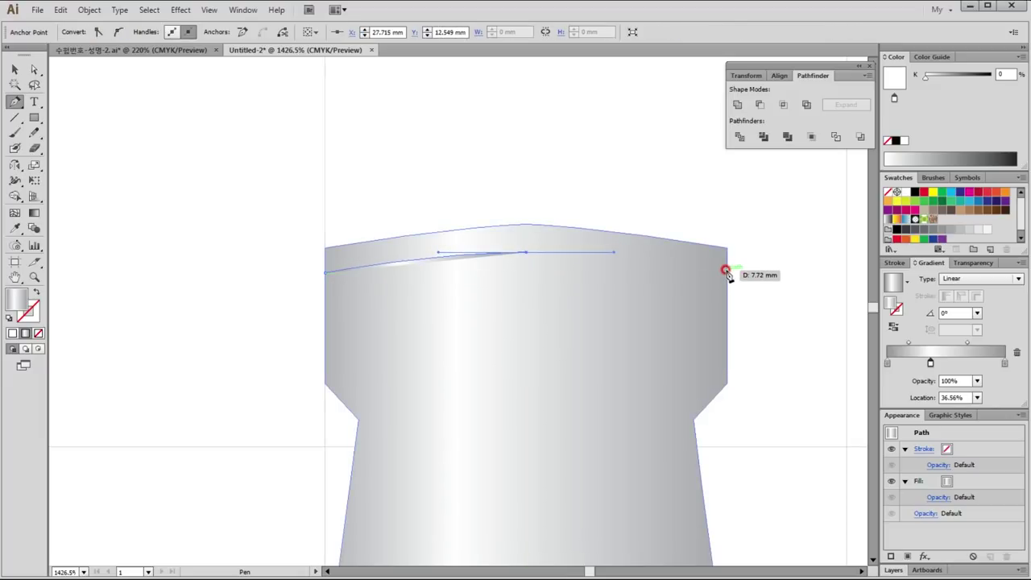
{"action": "left_click", "coordinate": [728, 273]}
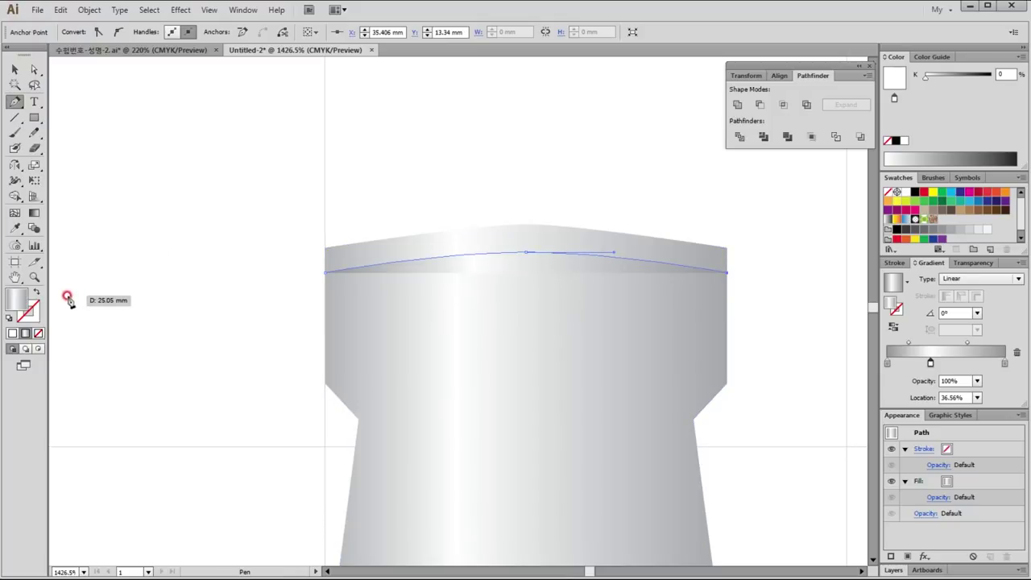
{"action": "left_click", "coordinate": [37, 333]}
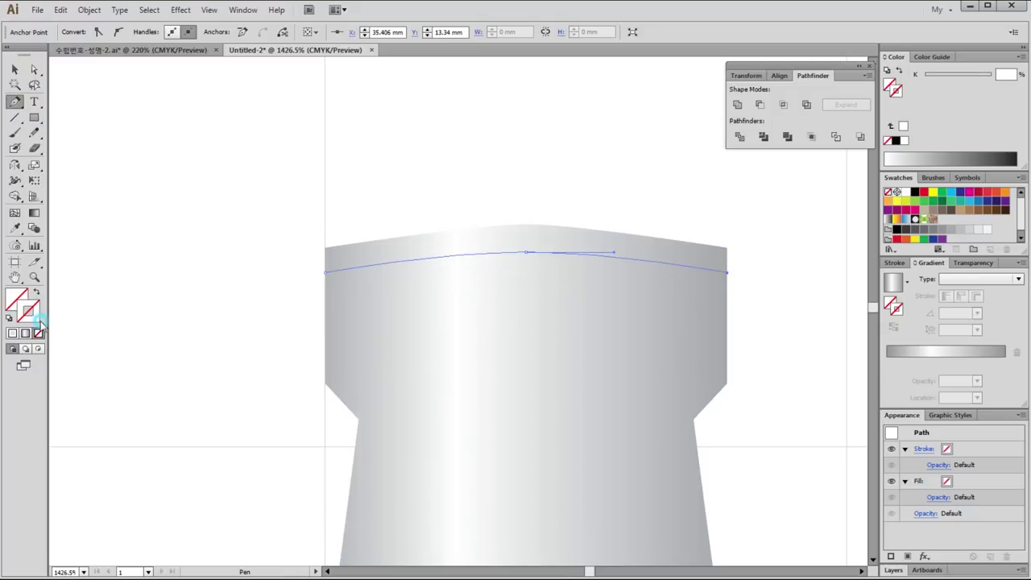
{"action": "left_click", "coordinate": [892, 125]}
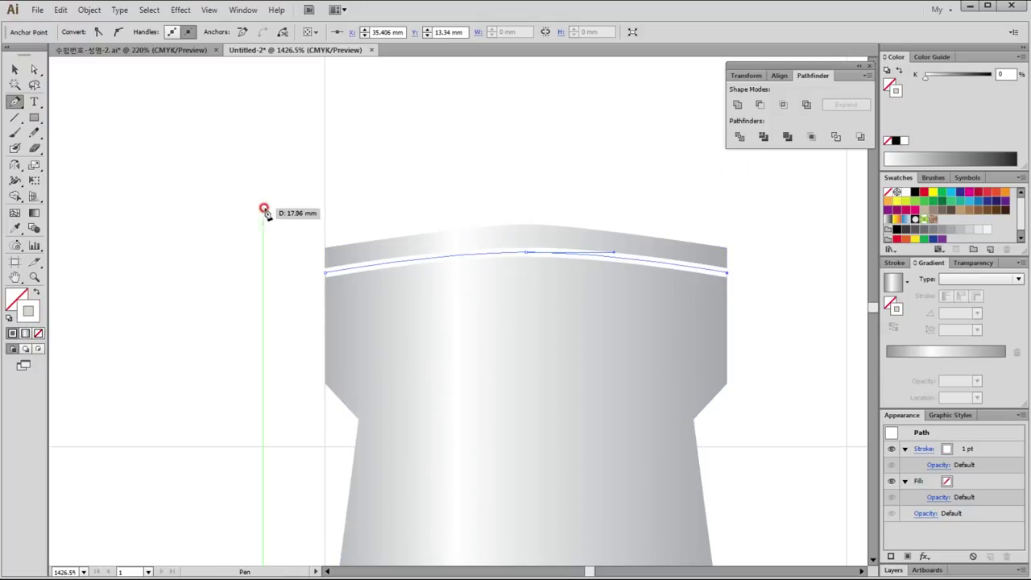
Duplicate the white curve downward twice to make three stripes.
{"action": "left_click", "coordinate": [14, 70]}
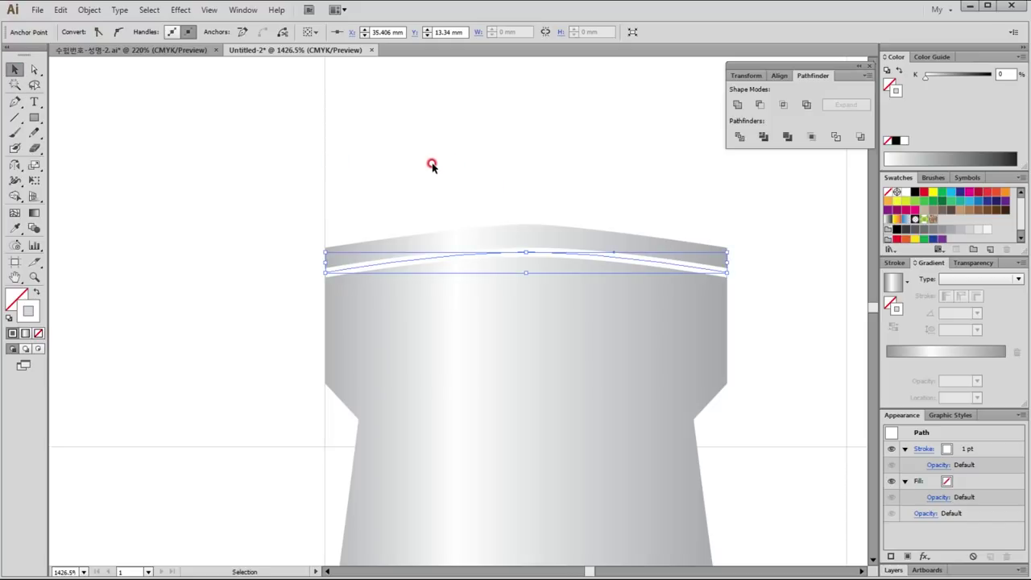
{"action": "left_click_drag", "start_coordinate": [542, 256], "coordinate": [547, 276]}
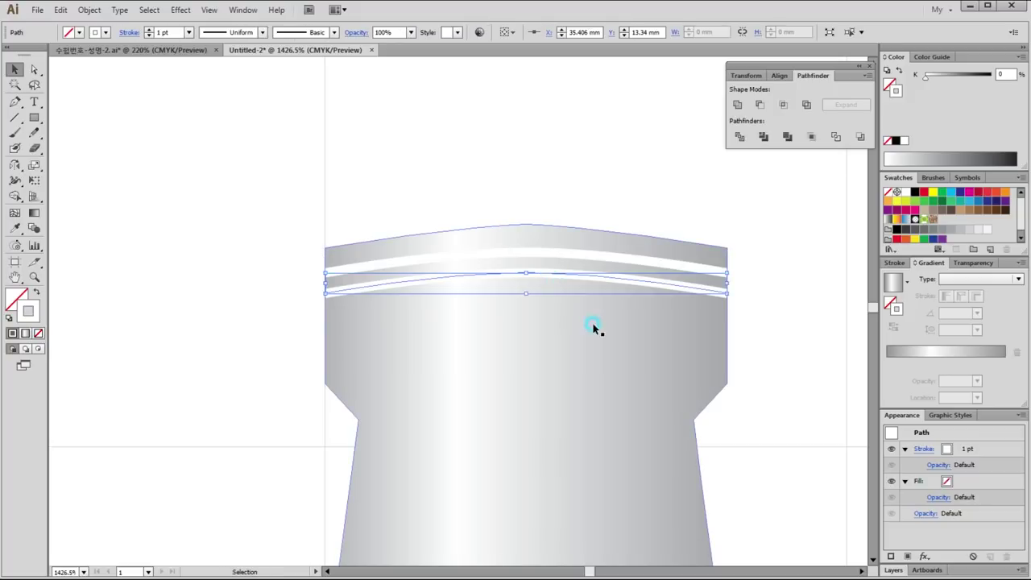
{"action": "key", "text": "ctrl+d"}
{"action": "left_click", "coordinate": [603, 228]}
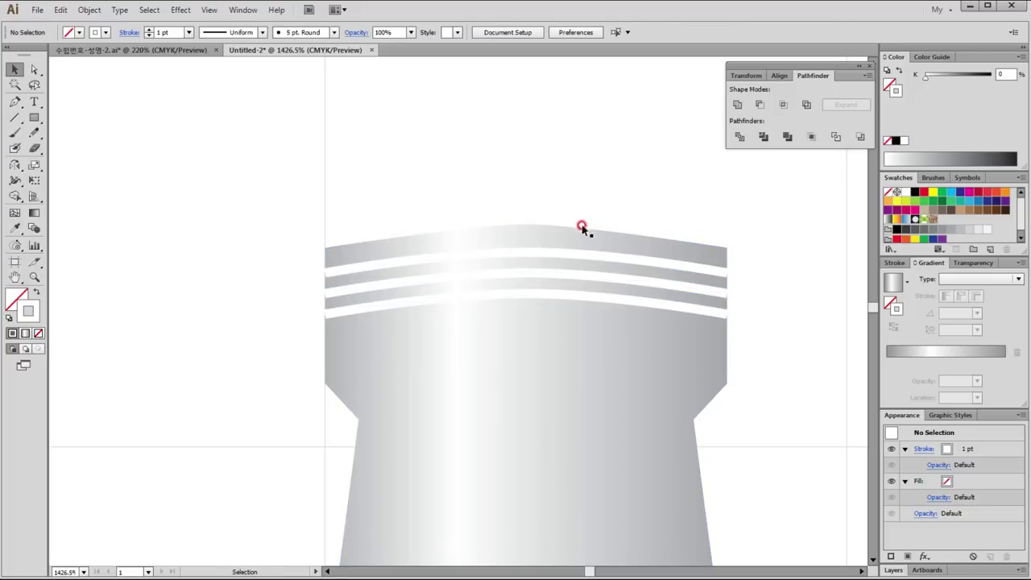
Reframe the view close on the top of the bottle neck.
{"action": "left_click_drag", "start_coordinate": [584, 279], "coordinate": [451, 302]}
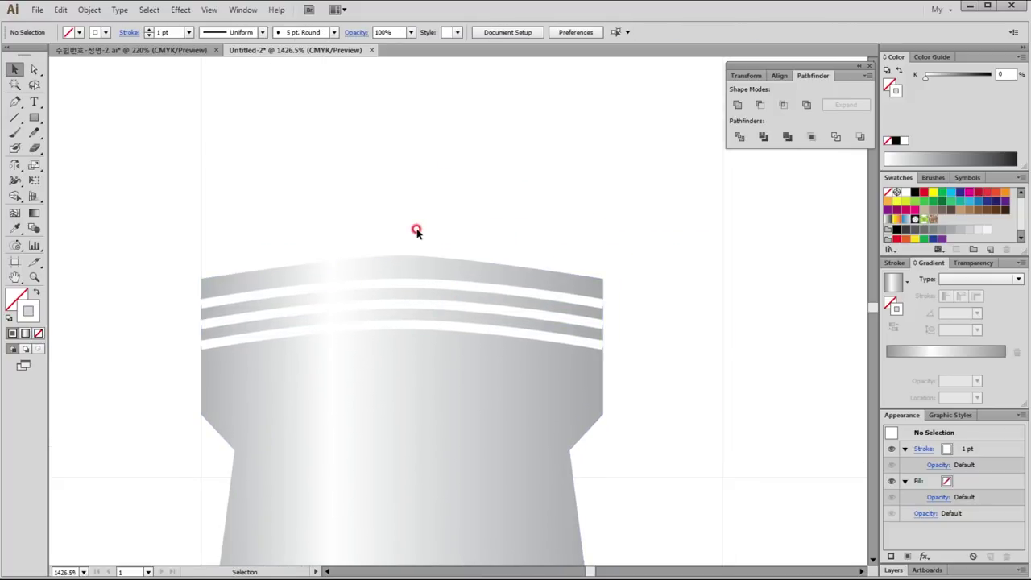
{"action": "key", "text": "ctrl+minus"}
{"action": "key", "text": "ctrl+minus"}
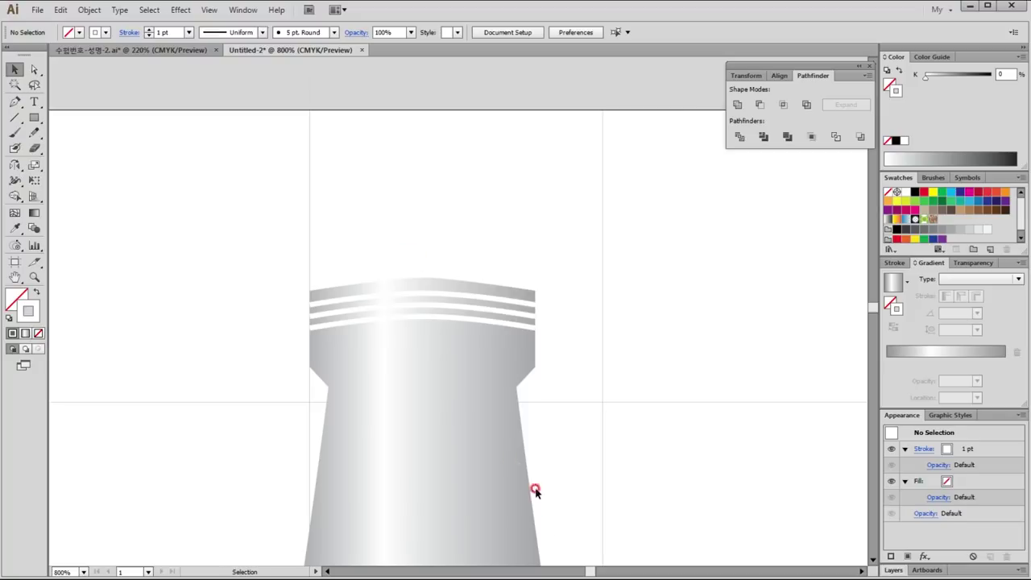
{"action": "key", "text": "ctrl+minus"}
{"action": "key", "text": "ctrl+minus"}
{"action": "key", "text": "ctrl+minus"}
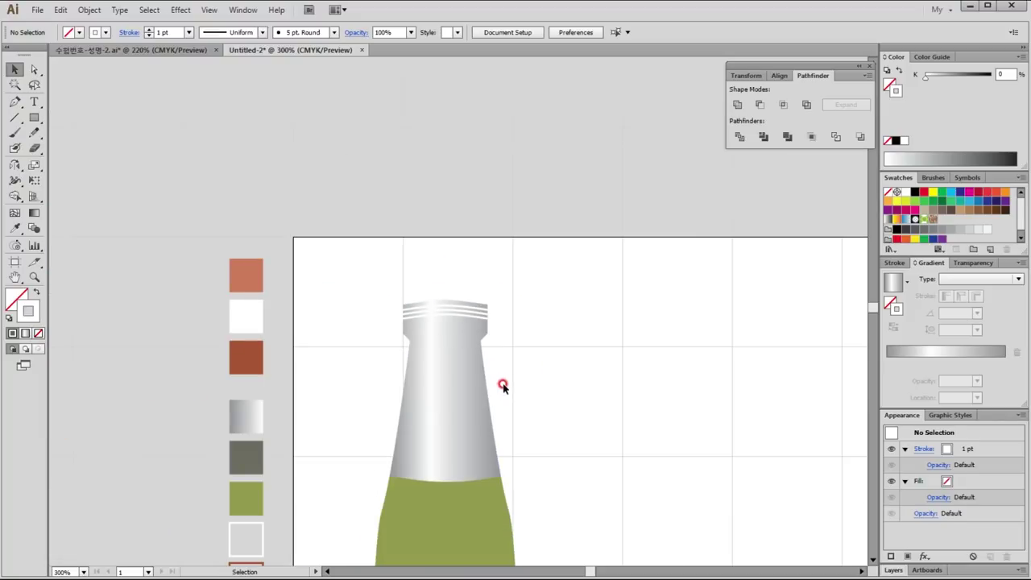
{"action": "left_click", "coordinate": [472, 531]}
{"action": "key", "text": "space"}
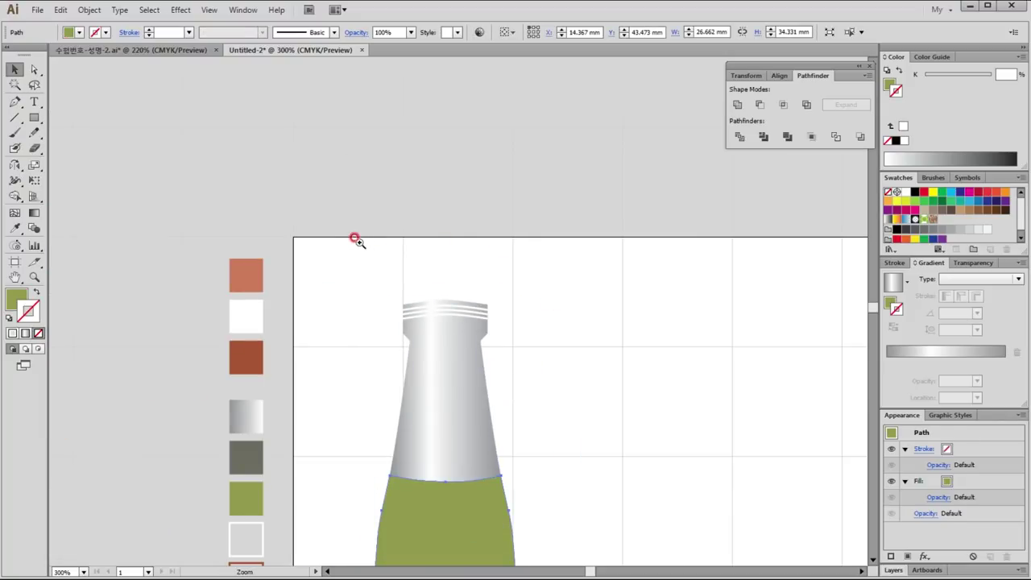
{"action": "left_click_drag", "start_coordinate": [355, 239], "coordinate": [532, 380]}
{"action": "key", "text": "p"}
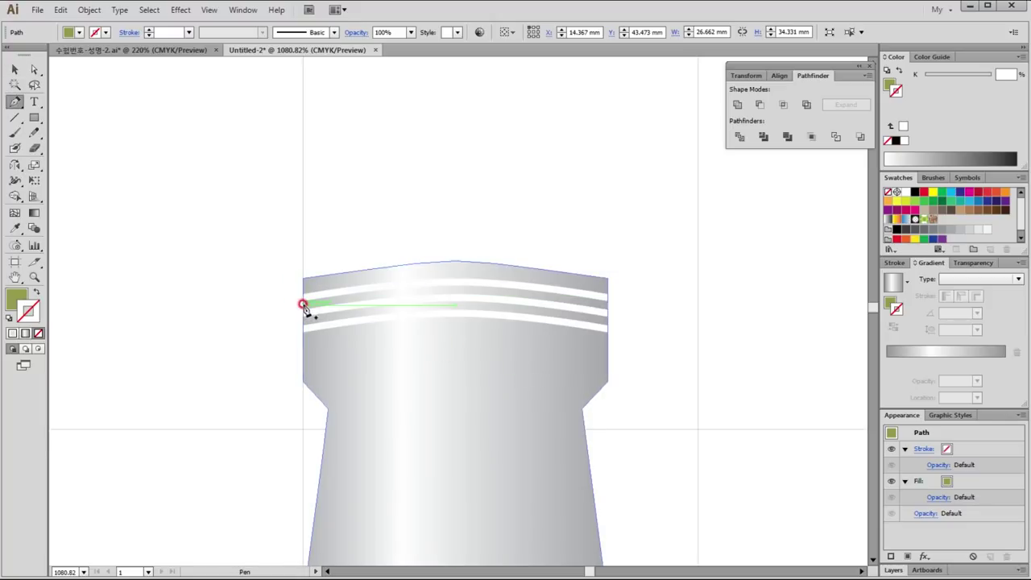
Draw the closed left-half cap outline above the cap's left edge with a curved top.
{"action": "left_click_drag", "start_coordinate": [303, 301], "coordinate": [277, 283]}
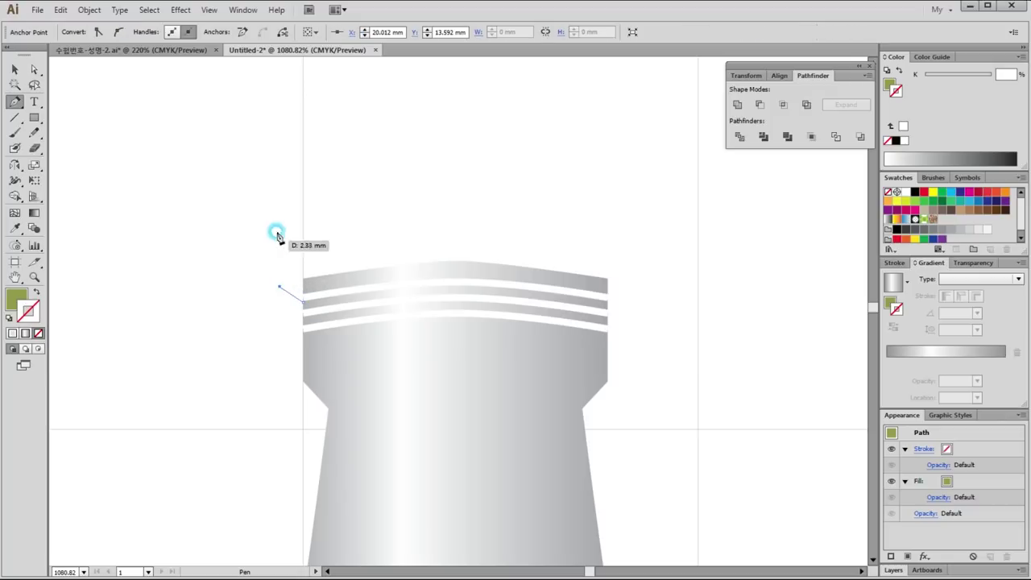
{"action": "left_click", "coordinate": [272, 179]}
{"action": "left_click_drag", "start_coordinate": [304, 165], "coordinate": [320, 164]}
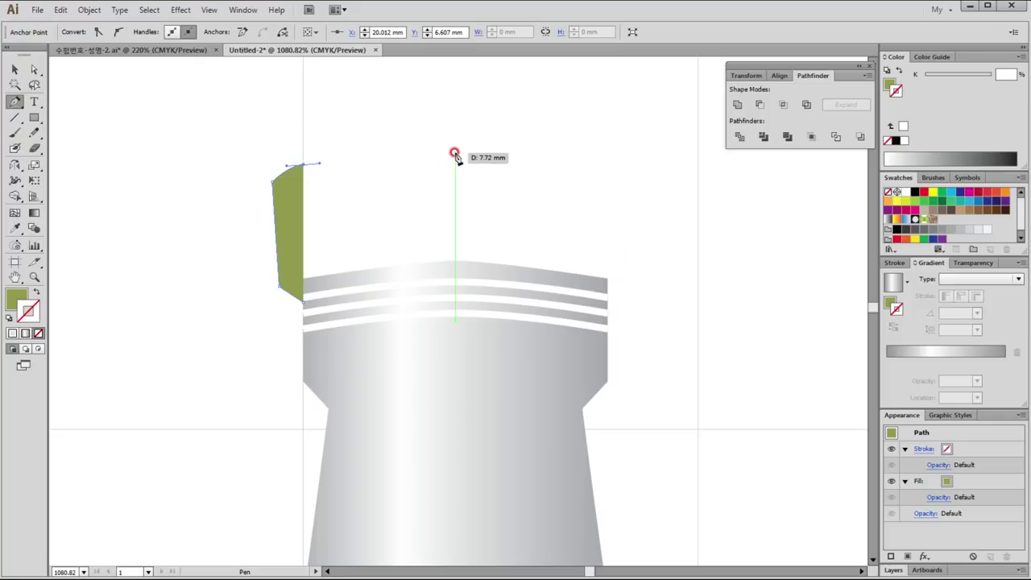
{"action": "left_click", "coordinate": [454, 153]}
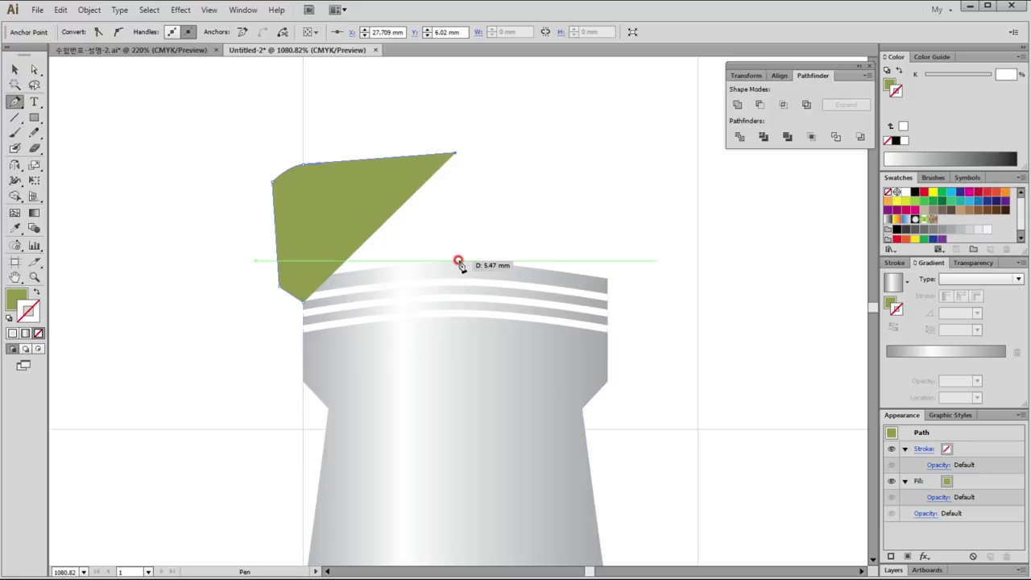
{"action": "left_click", "coordinate": [455, 262]}
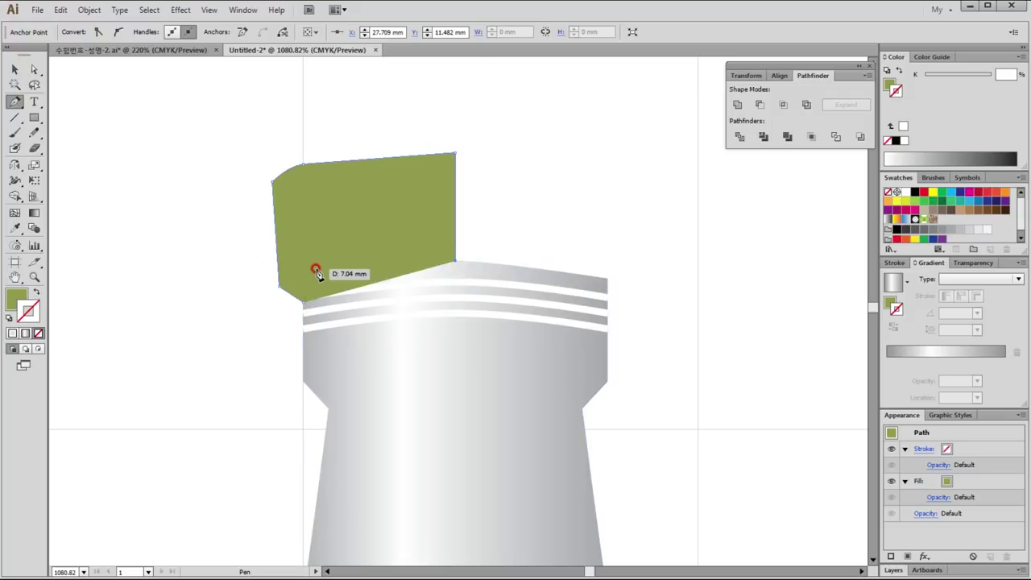
{"action": "key", "text": "ctrl+y"}
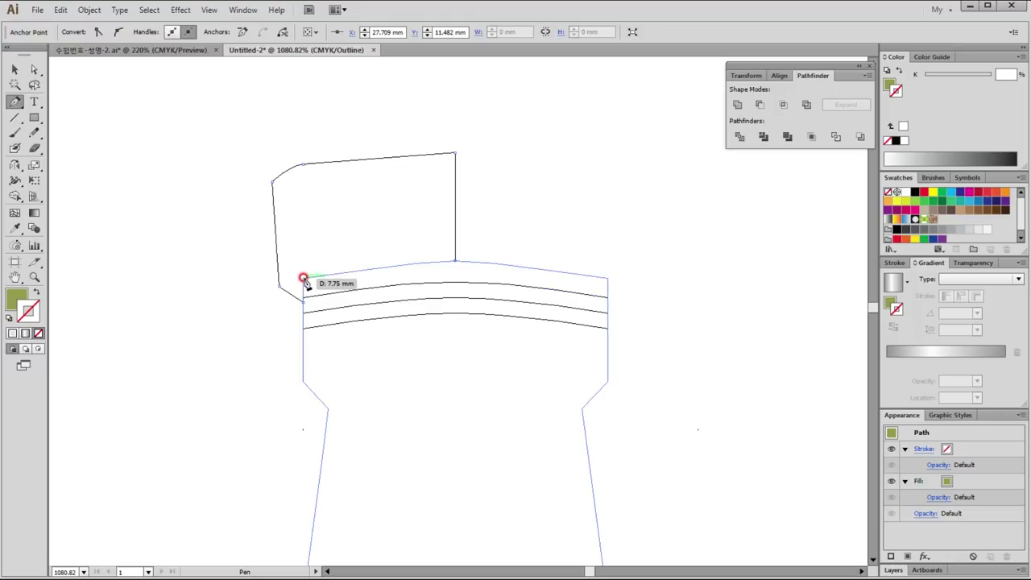
{"action": "left_click", "coordinate": [304, 300]}
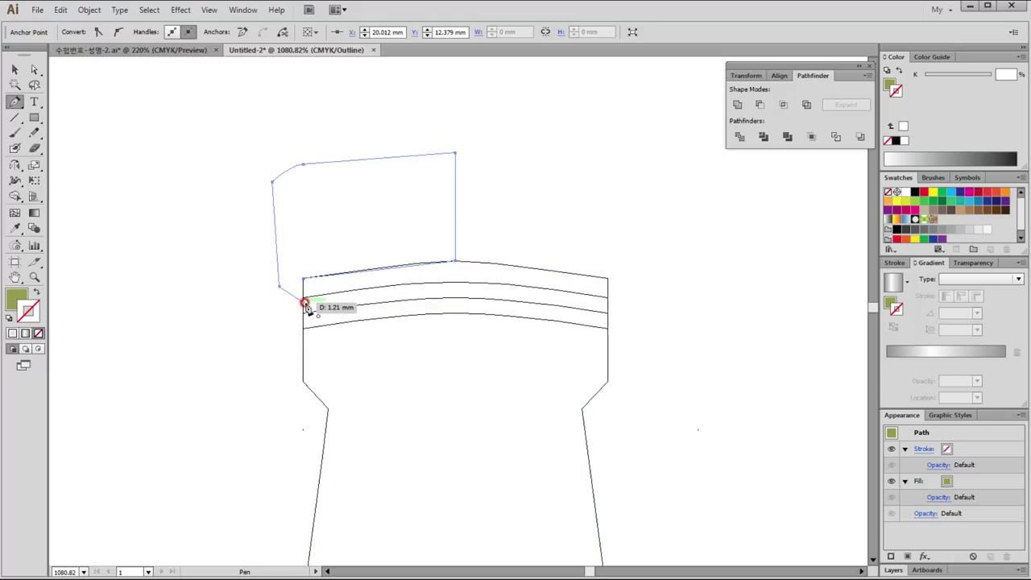
Return to Preview mode and select the green half-cap shape.
{"action": "left_click", "coordinate": [15, 70]}
{"action": "left_click", "coordinate": [506, 175]}
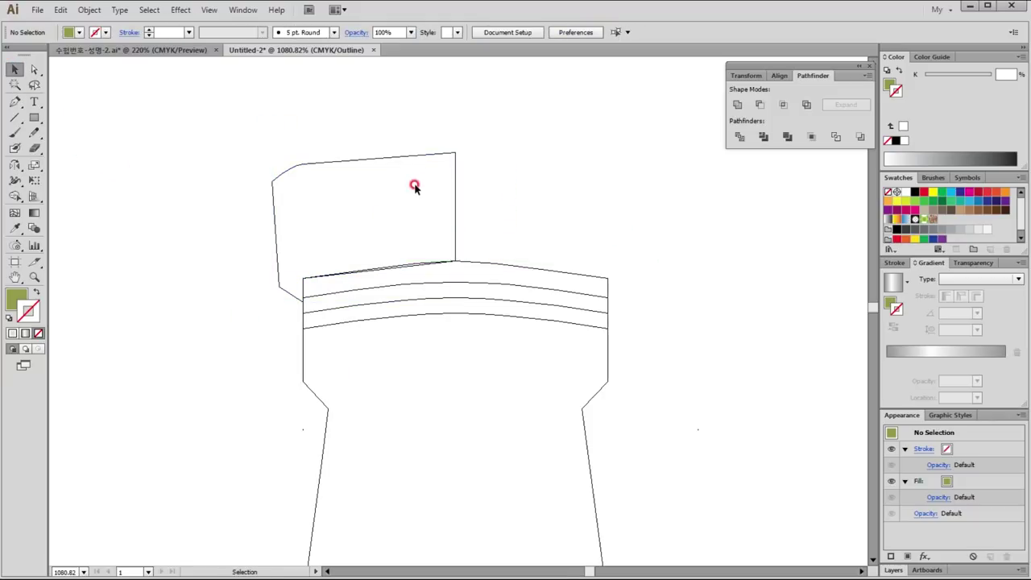
{"action": "key", "text": "ctrl+y"}
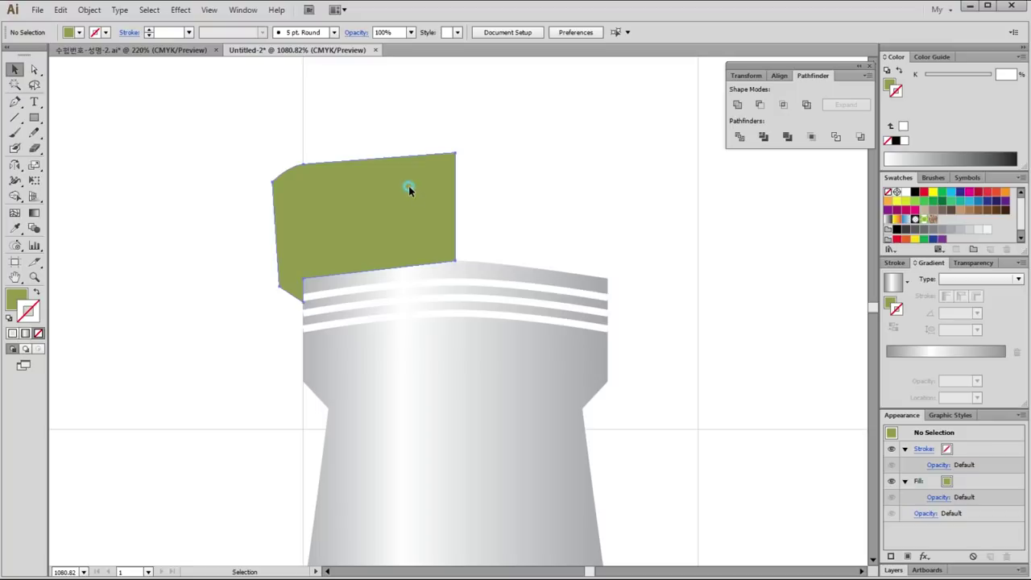
{"action": "left_click", "coordinate": [410, 189]}
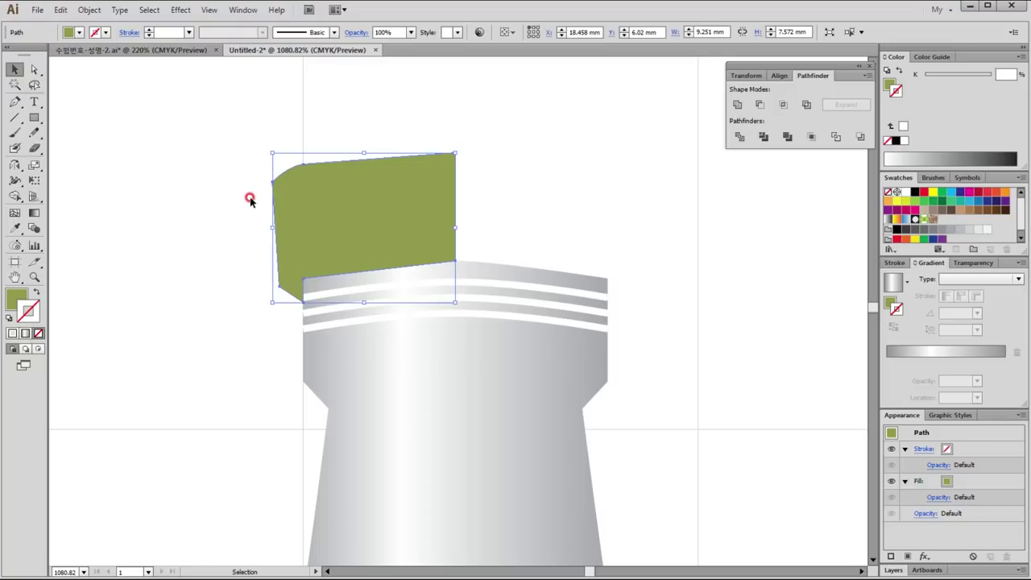
{"action": "key", "text": "o"}
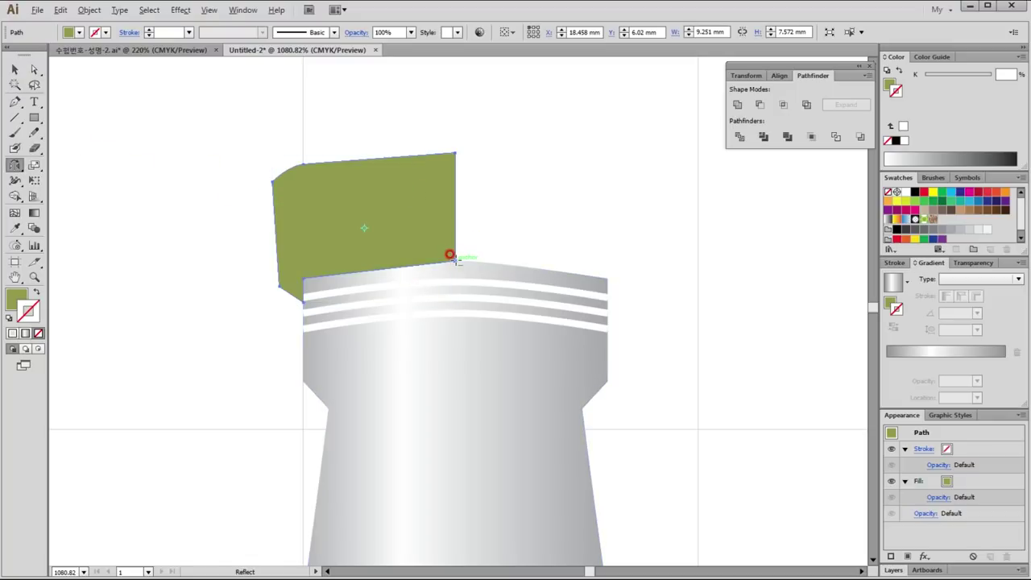
Reflect a vertical copy of the half cap and unite both halves into one shape.
{"action": "left_click", "coordinate": [455, 260], "text": "alt"}
{"action": "left_click", "coordinate": [685, 377]}
{"action": "left_click", "coordinate": [15, 69]}
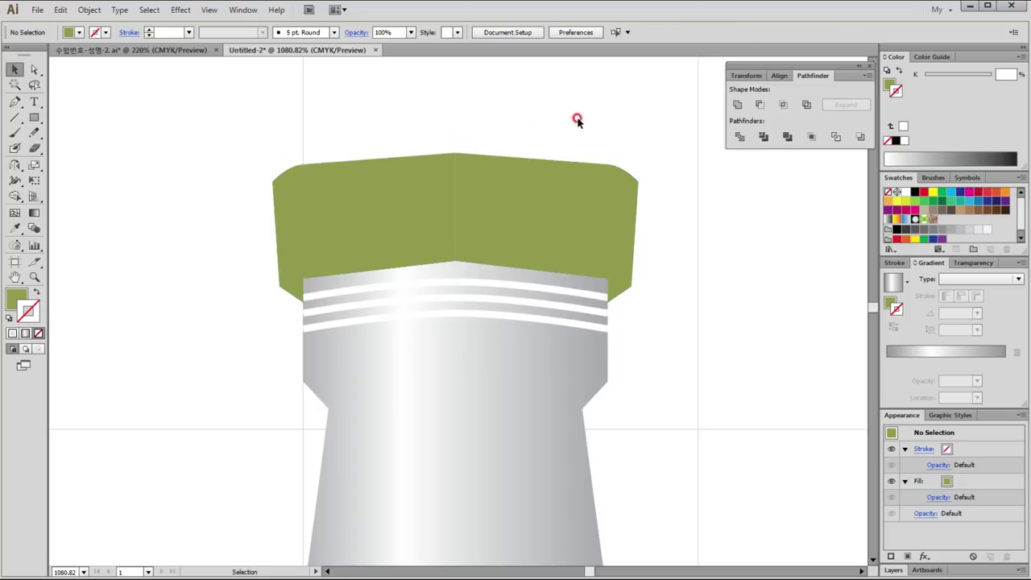
{"action": "left_click_drag", "start_coordinate": [468, 135], "coordinate": [431, 176]}
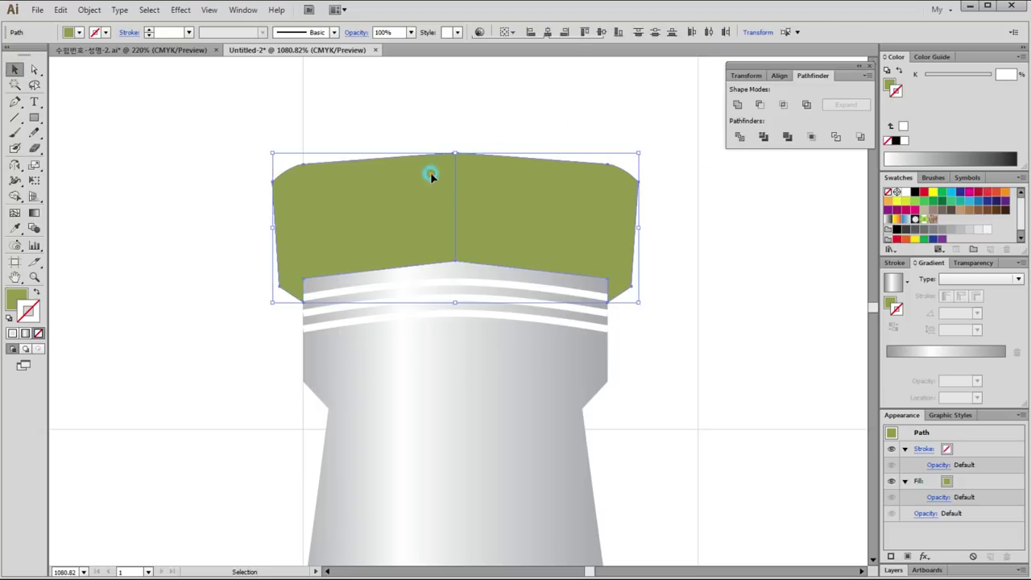
{"action": "left_click", "coordinate": [738, 105]}
{"action": "left_click", "coordinate": [473, 122]}
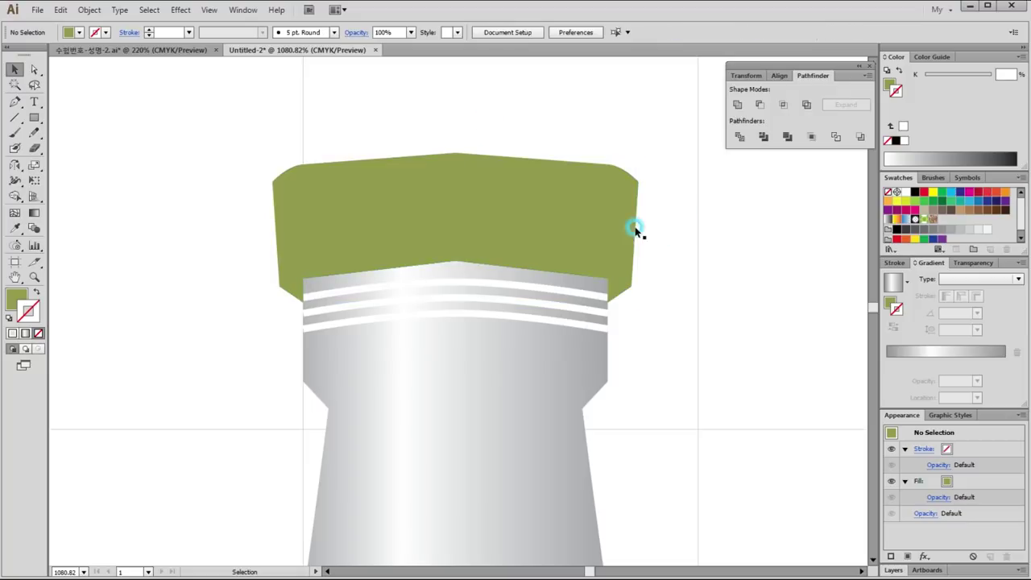
{"action": "left_click", "coordinate": [456, 153]}
Reshape the cap's top edge and convert the lower-edge notch into a smooth curve.
{"action": "left_click", "coordinate": [41, 70]}
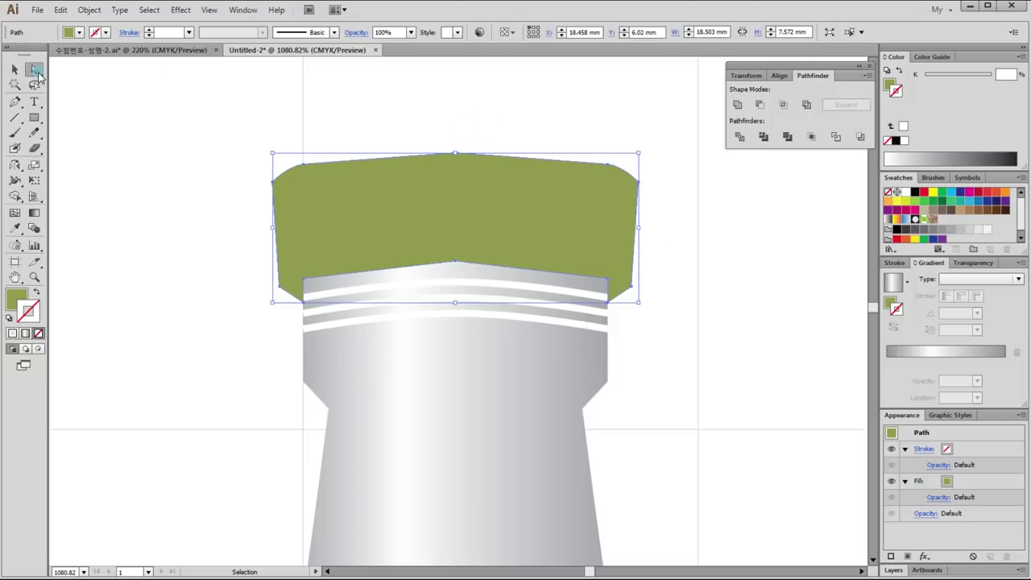
{"action": "left_click", "coordinate": [422, 121]}
{"action": "left_click", "coordinate": [457, 154]}
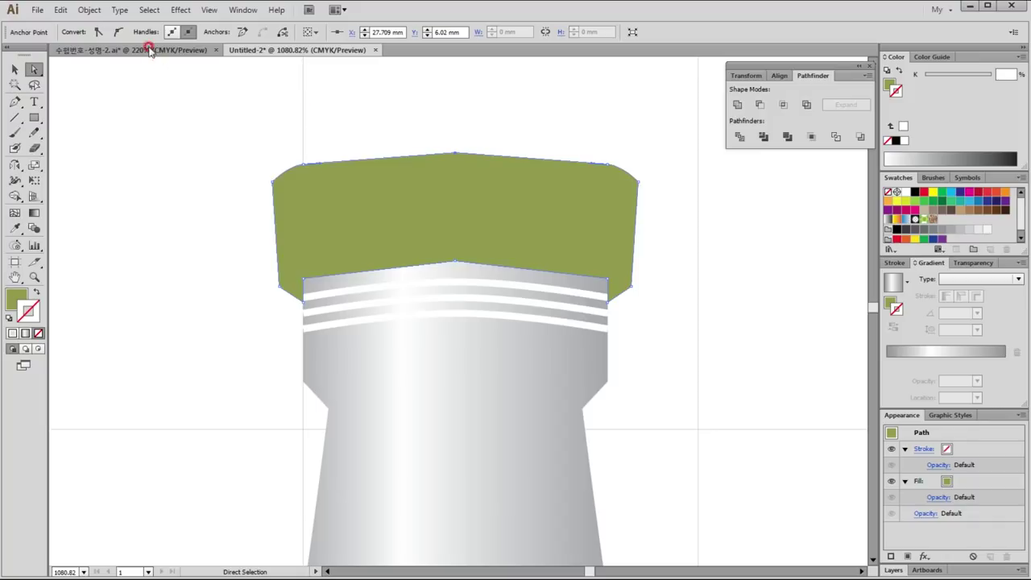
{"action": "left_click", "coordinate": [509, 160]}
{"action": "left_click_drag", "start_coordinate": [496, 156], "coordinate": [481, 158]}
{"action": "left_click_drag", "start_coordinate": [418, 151], "coordinate": [396, 156]}
{"action": "left_click", "coordinate": [454, 267]}
{"action": "left_click", "coordinate": [157, 32]}
{"action": "left_click", "coordinate": [109, 34]}
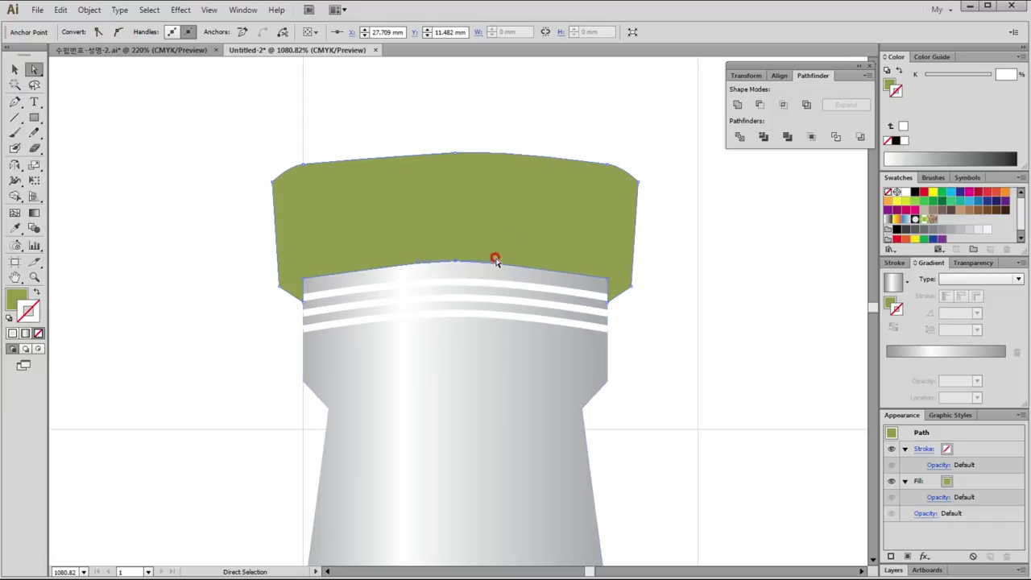
{"action": "left_click_drag", "start_coordinate": [494, 262], "coordinate": [515, 262]}
{"action": "left_click", "coordinate": [559, 264]}
{"action": "left_click", "coordinate": [235, 354]}
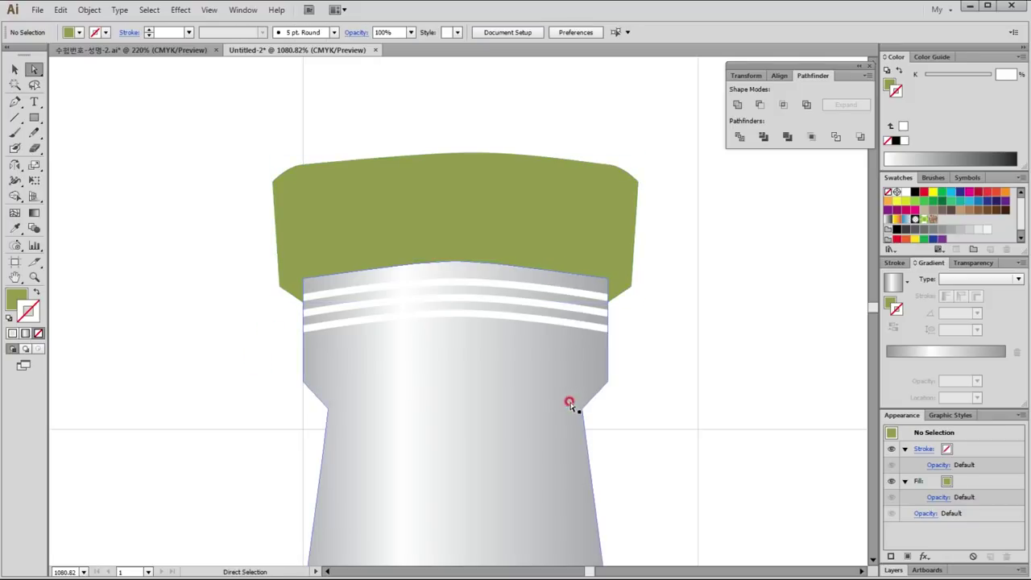
{"action": "key", "text": "ctrl+0"}
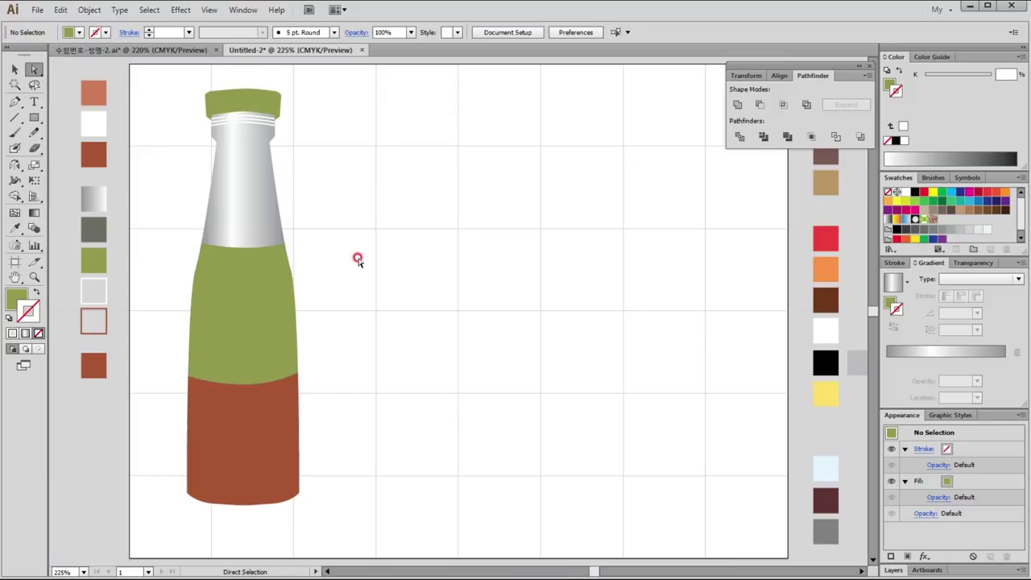
Pan and zoom in close on the bottle neck beneath the green cap.
{"action": "left_click", "coordinate": [15, 69]}
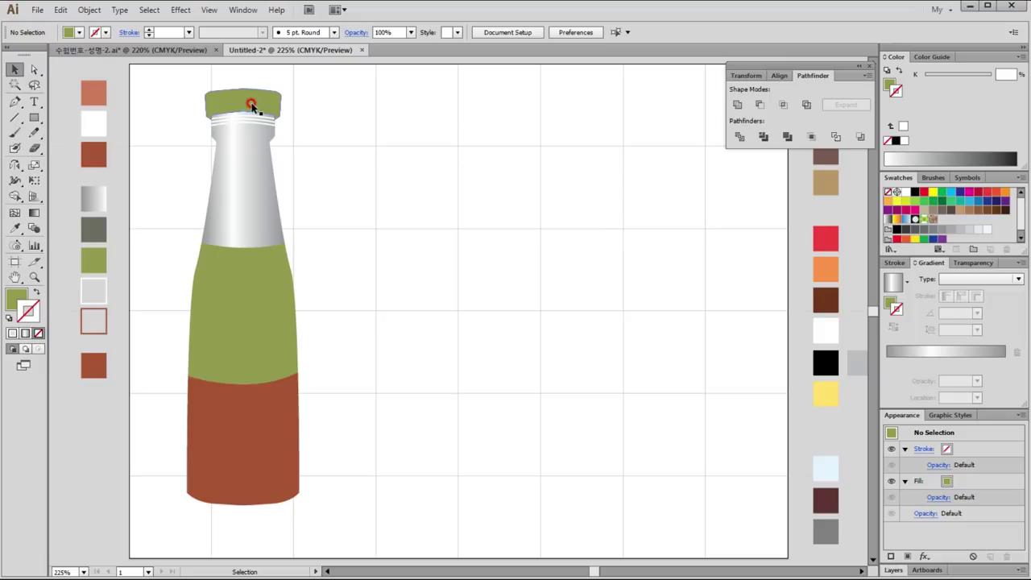
{"action": "left_click", "coordinate": [246, 100]}
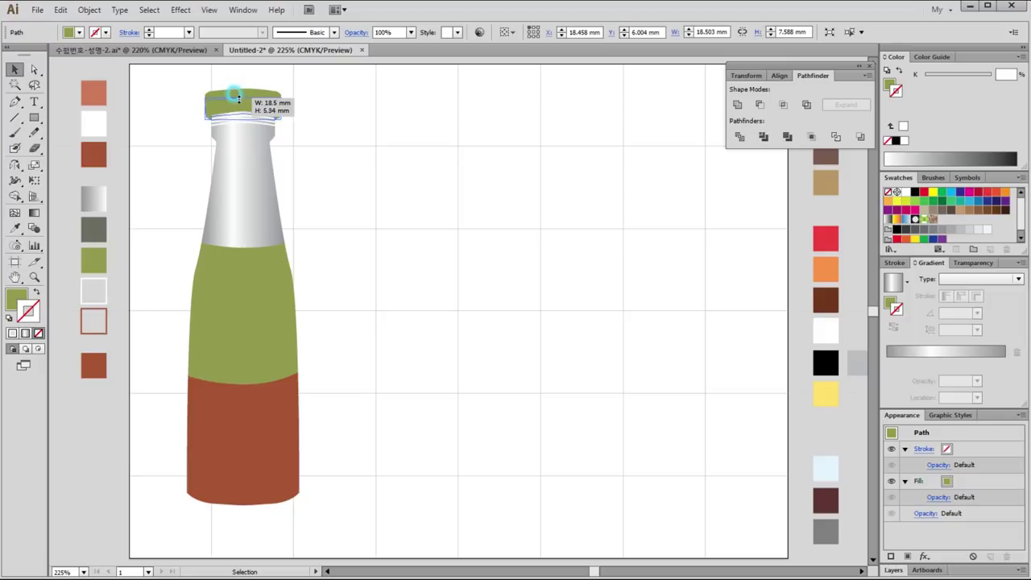
{"action": "left_click_drag", "start_coordinate": [240, 87], "coordinate": [238, 98]}
{"action": "left_click", "coordinate": [321, 177]}
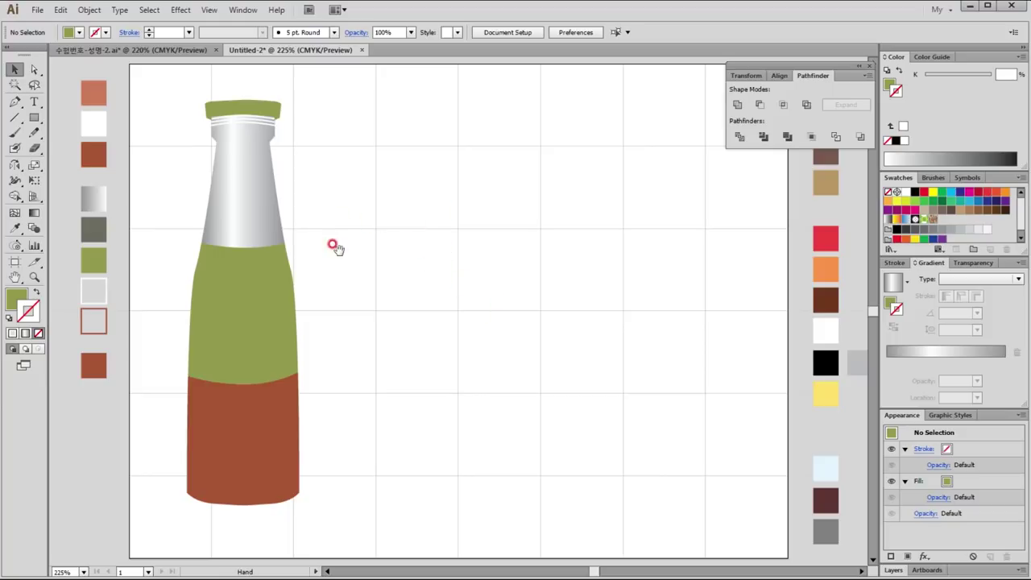
{"action": "left_click_drag", "start_coordinate": [345, 201], "coordinate": [399, 253]}
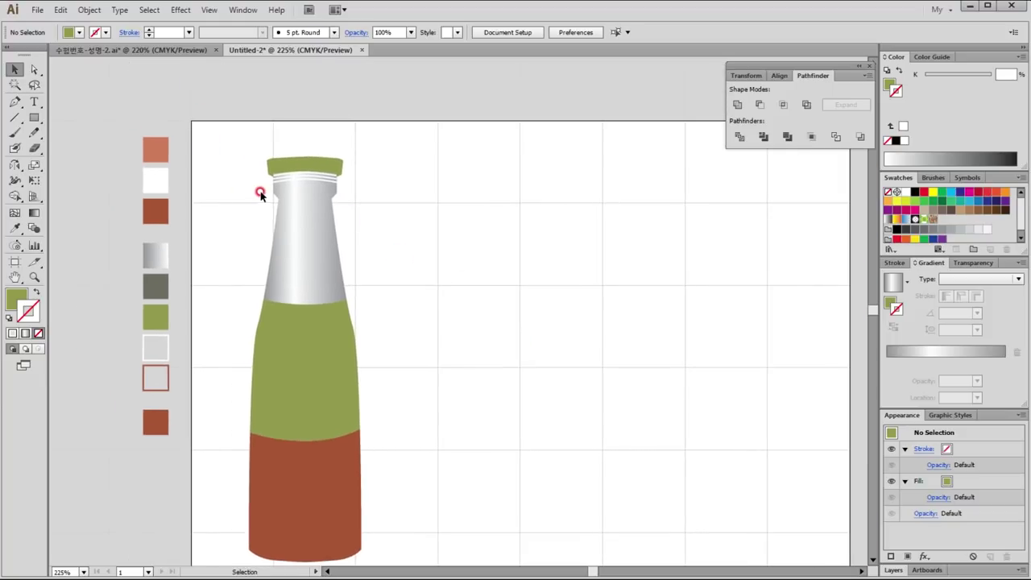
{"action": "key", "text": "ctrl+space"}
{"action": "left_click_drag", "start_coordinate": [197, 130], "coordinate": [407, 328]}
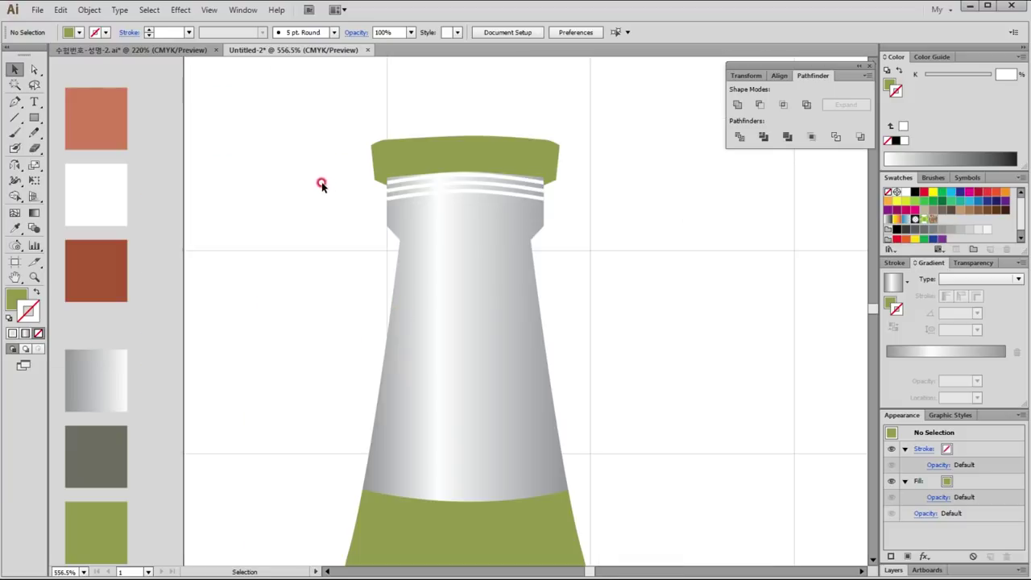
{"action": "left_click", "coordinate": [15, 102]}
{"action": "left_click", "coordinate": [15, 102]}
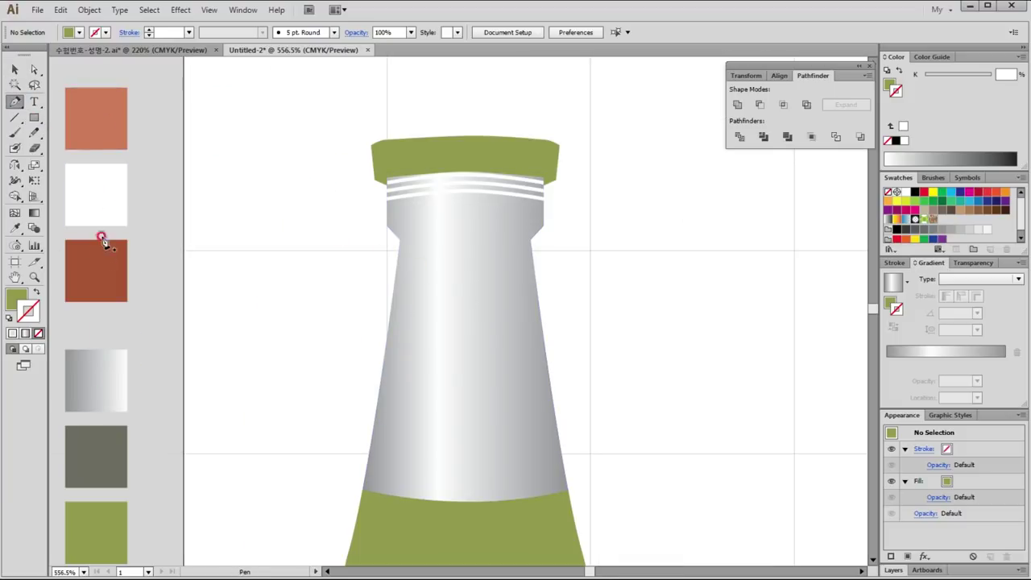
In salmon, draw a tilted four-sided tag over the neck and green band.
{"action": "left_click", "coordinate": [91, 118]}
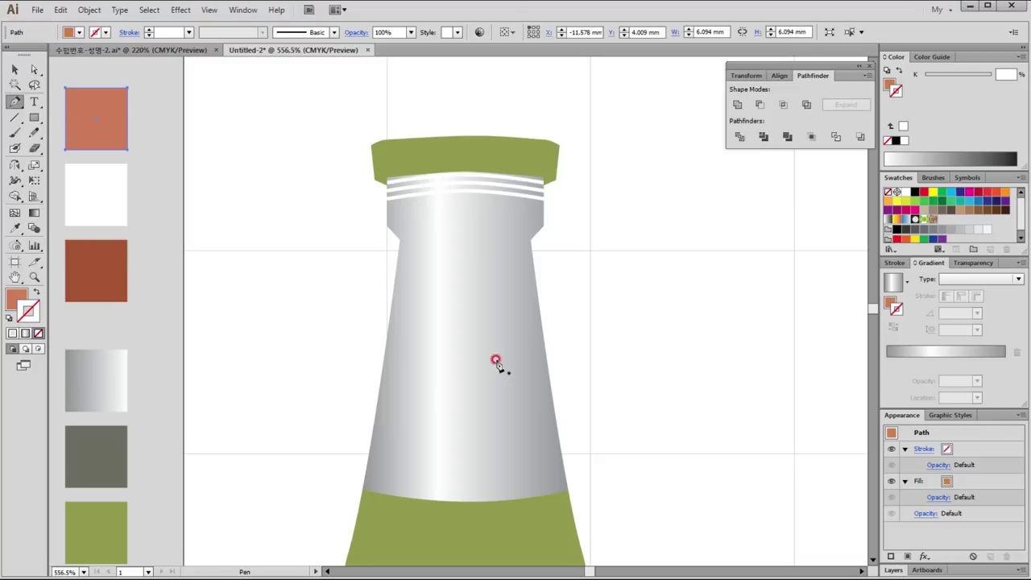
{"action": "left_click", "coordinate": [423, 257]}
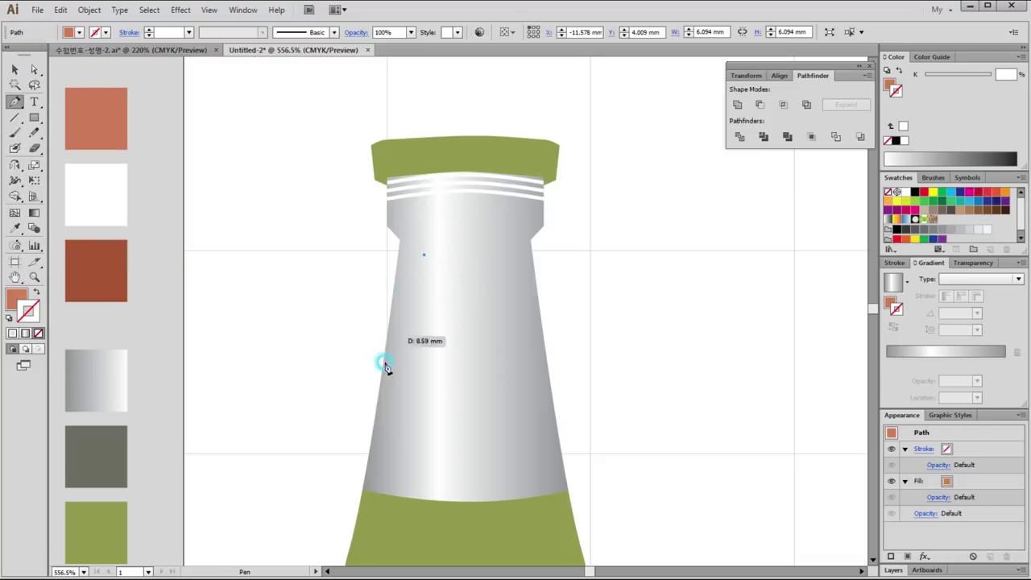
{"action": "left_click", "coordinate": [357, 424]}
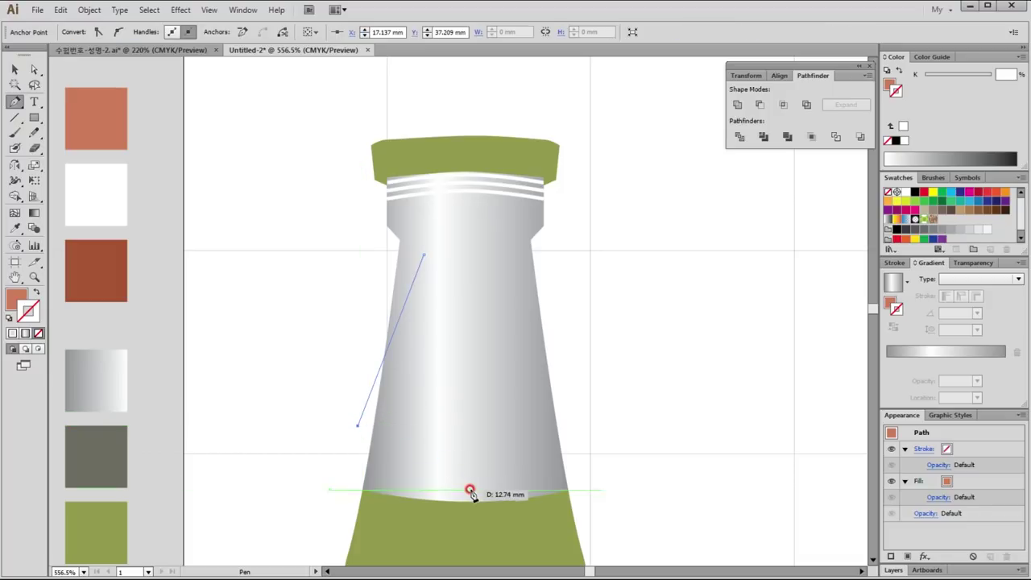
{"action": "key", "text": "ctrl+z"}
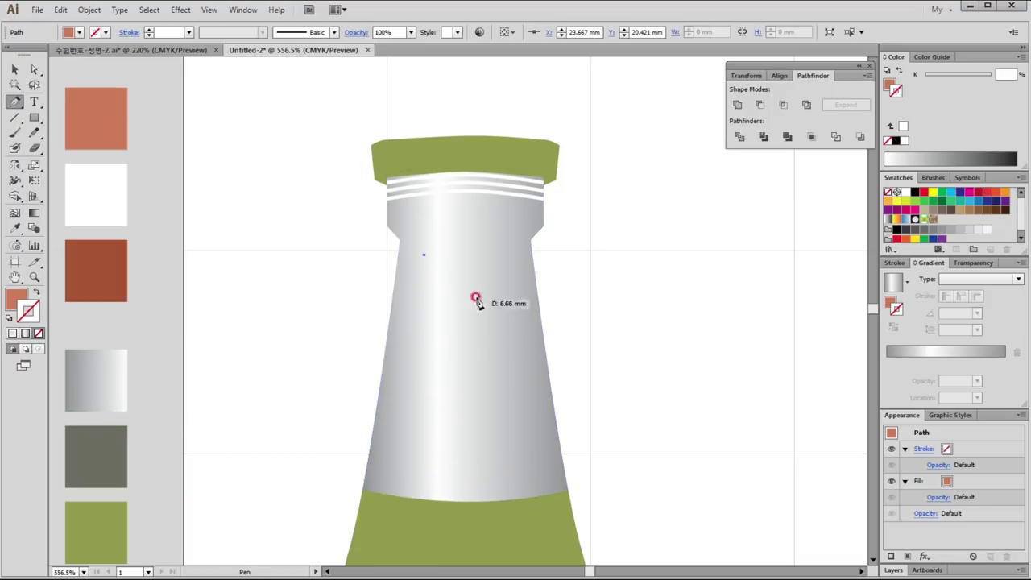
{"action": "key", "text": "ctrl+z"}
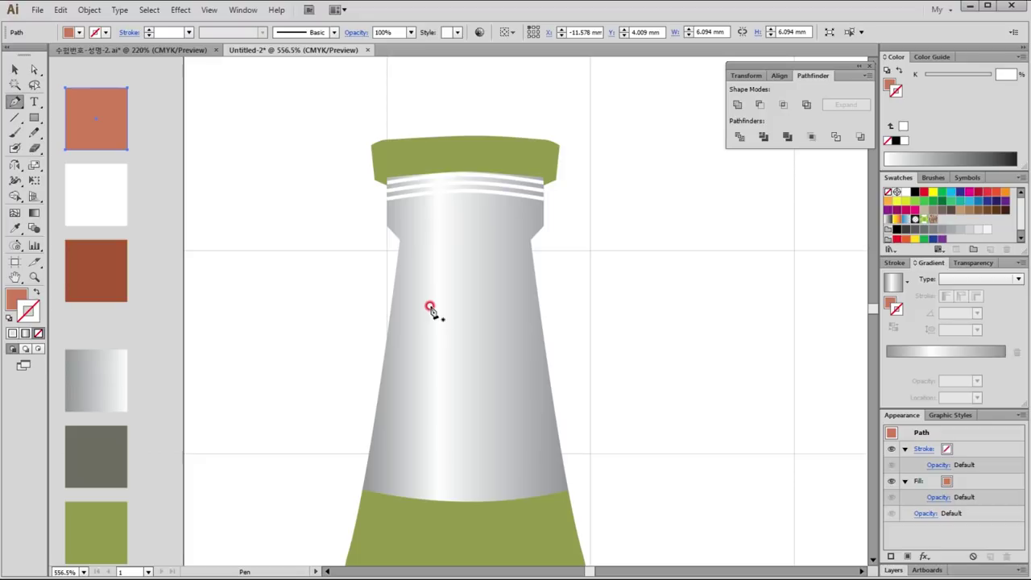
{"action": "left_click_drag", "start_coordinate": [432, 309], "coordinate": [343, 509]}
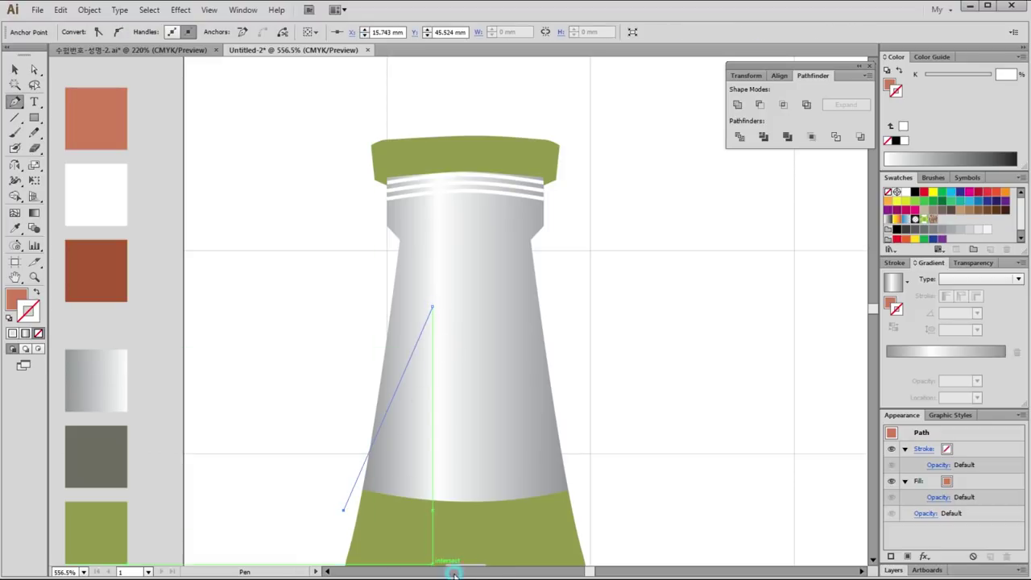
{"action": "scroll", "coordinate": [507, 525], "scroll_direction": "down", "scroll_amount": 2}
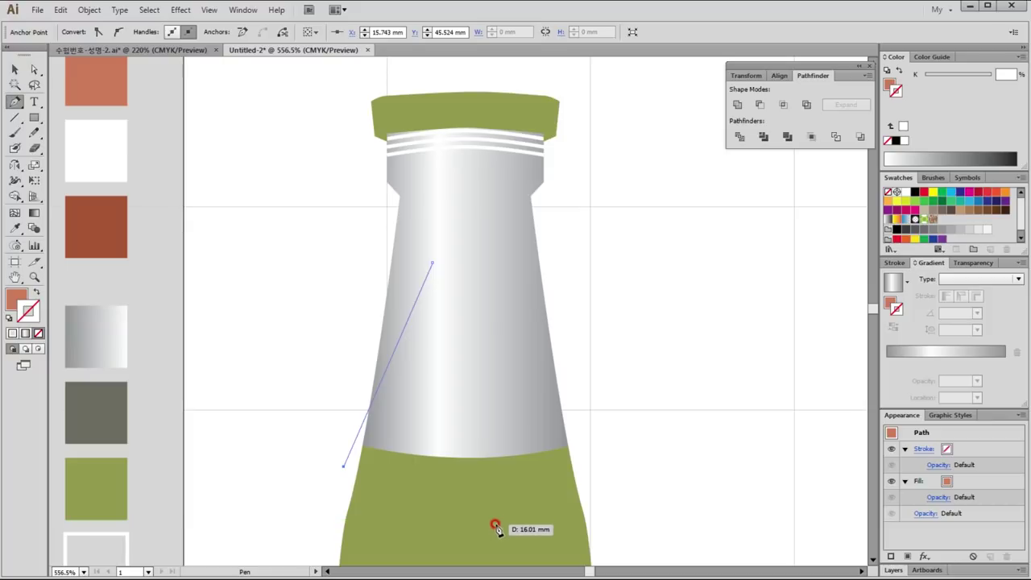
{"action": "left_click", "coordinate": [497, 520]}
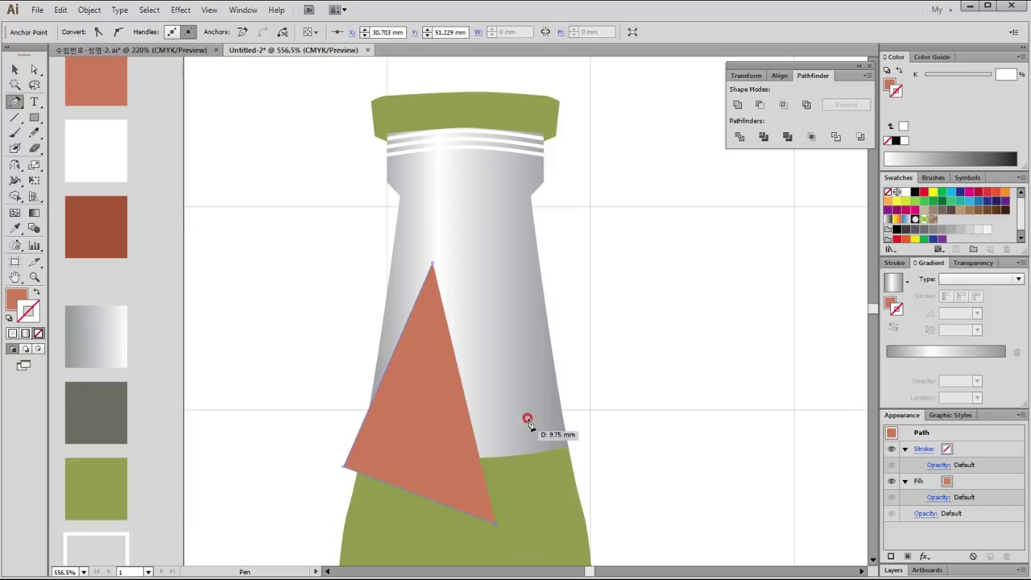
{"action": "left_click", "coordinate": [553, 289]}
{"action": "left_click", "coordinate": [435, 264]}
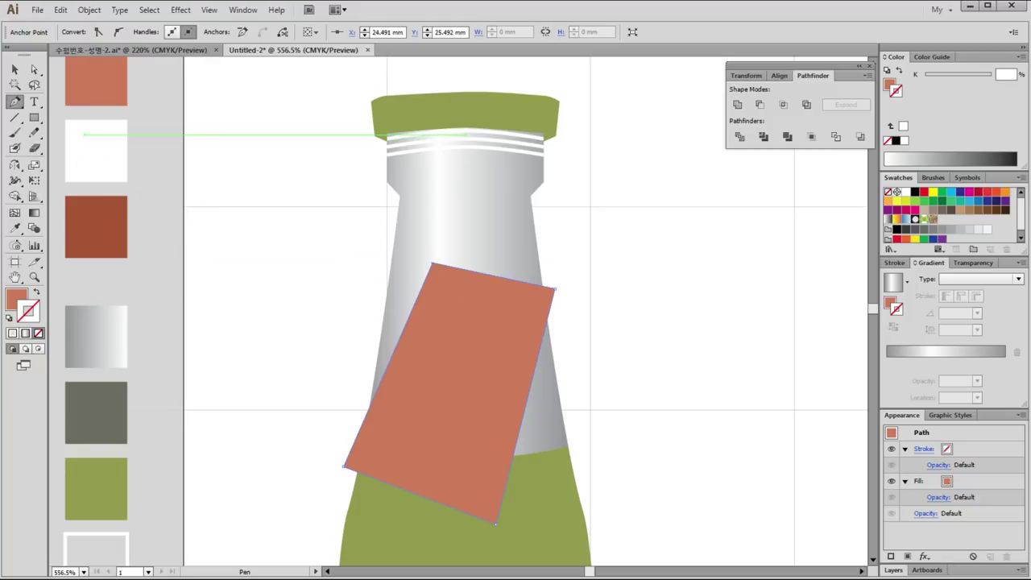
Set white as the fill colour.
{"action": "left_click", "coordinate": [14, 69]}
{"action": "left_click", "coordinate": [66, 153]}
{"action": "left_click_drag", "start_coordinate": [35, 118], "coordinate": [87, 145]}
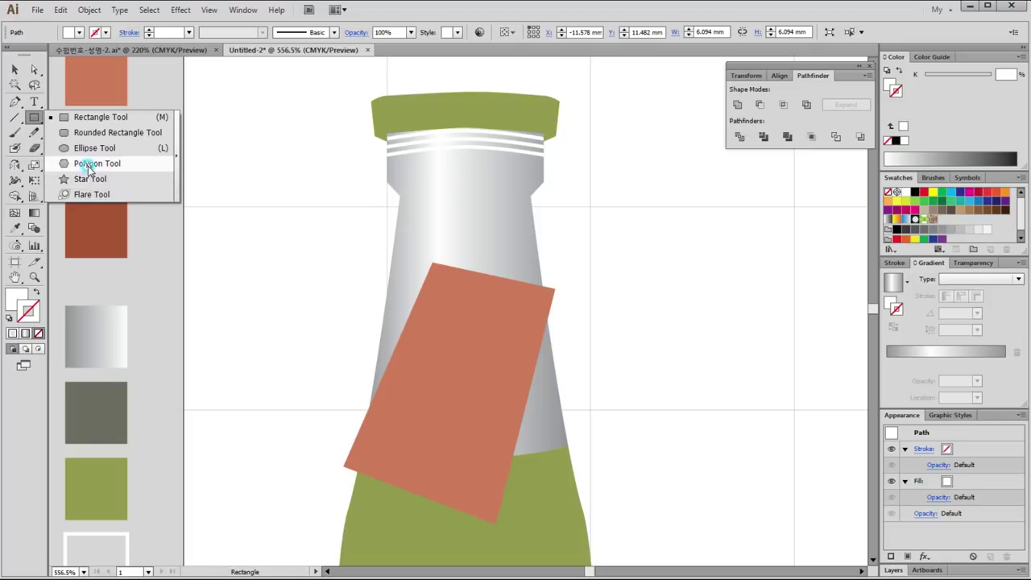
Draw a small white circle as the tag's hole, then pick dark brown and zoom in.
{"action": "left_click_drag", "start_coordinate": [476, 282], "coordinate": [490, 304]}
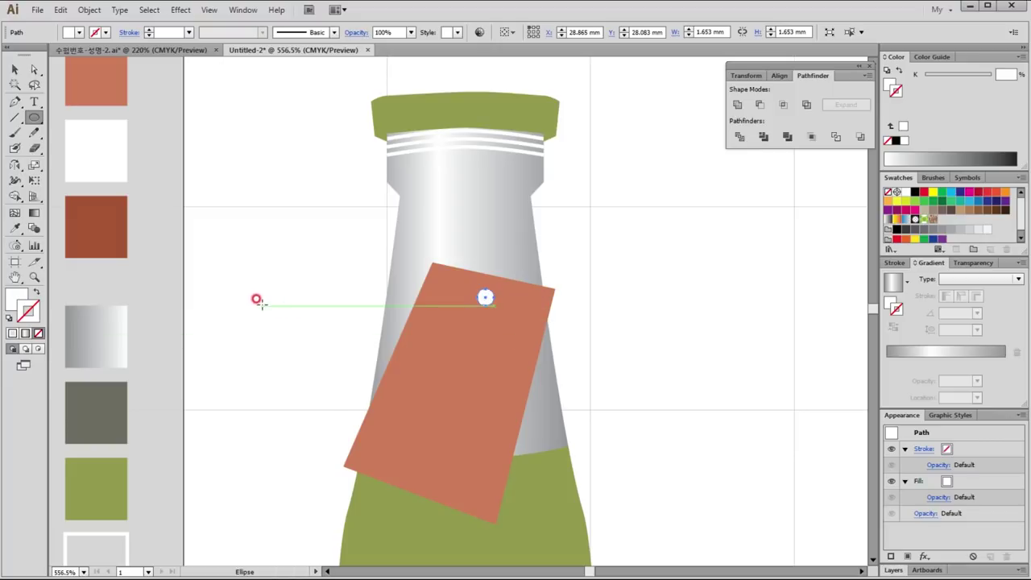
{"action": "key", "text": "v"}
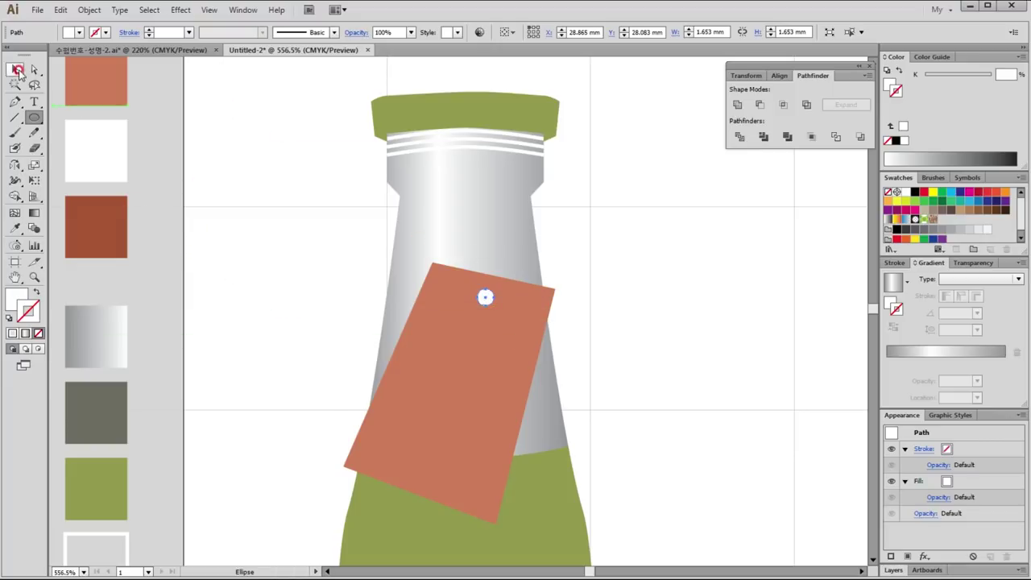
{"action": "left_click", "coordinate": [540, 274]}
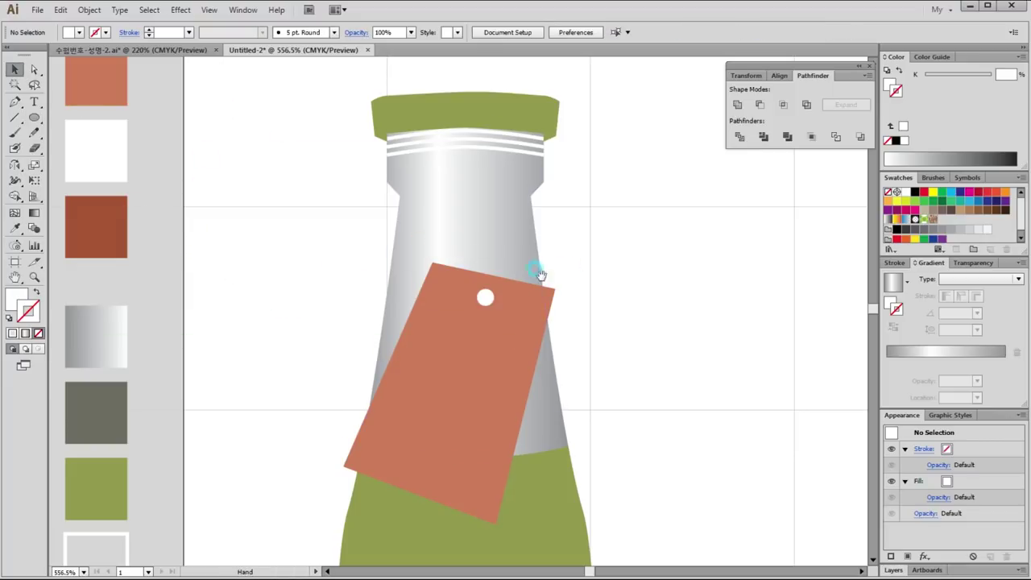
{"action": "left_click", "coordinate": [84, 221]}
{"action": "left_click_drag", "start_coordinate": [393, 197], "coordinate": [583, 357]}
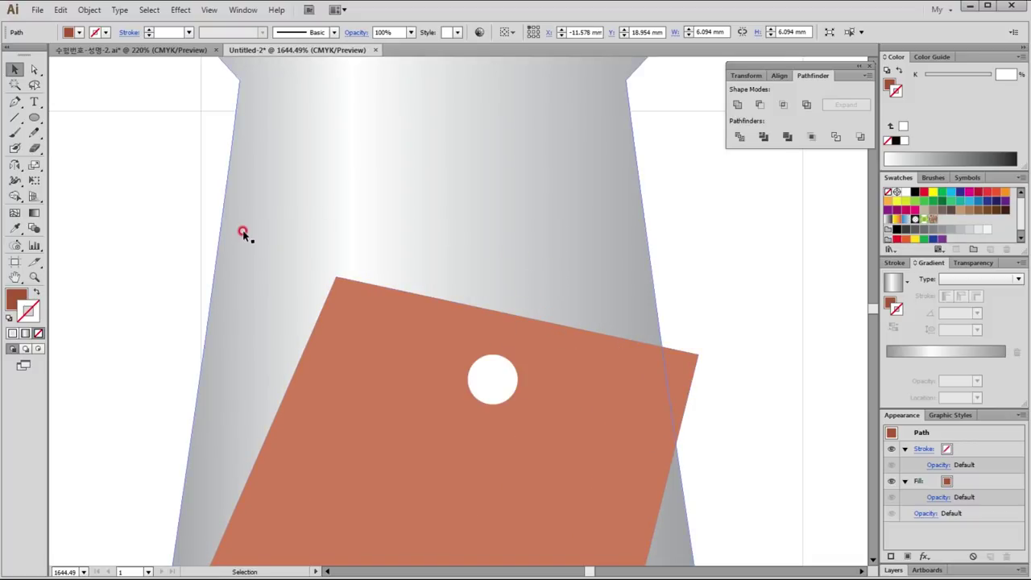
Paint a dark brown Blob Brush knot from the tag's hole with two upward strands.
{"action": "left_click", "coordinate": [20, 135]}
{"action": "left_click", "coordinate": [35, 292]}
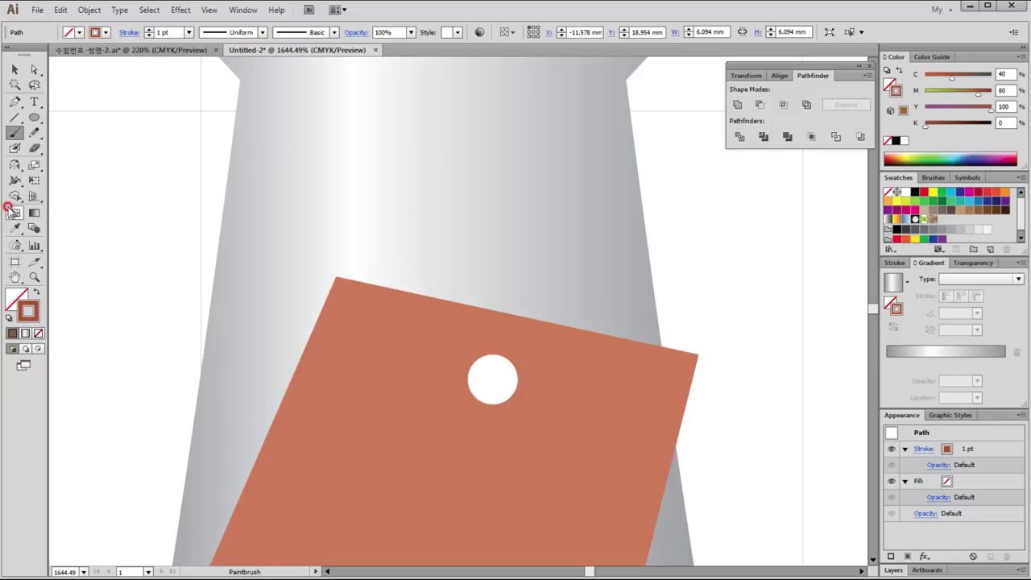
{"action": "left_click", "coordinate": [15, 150]}
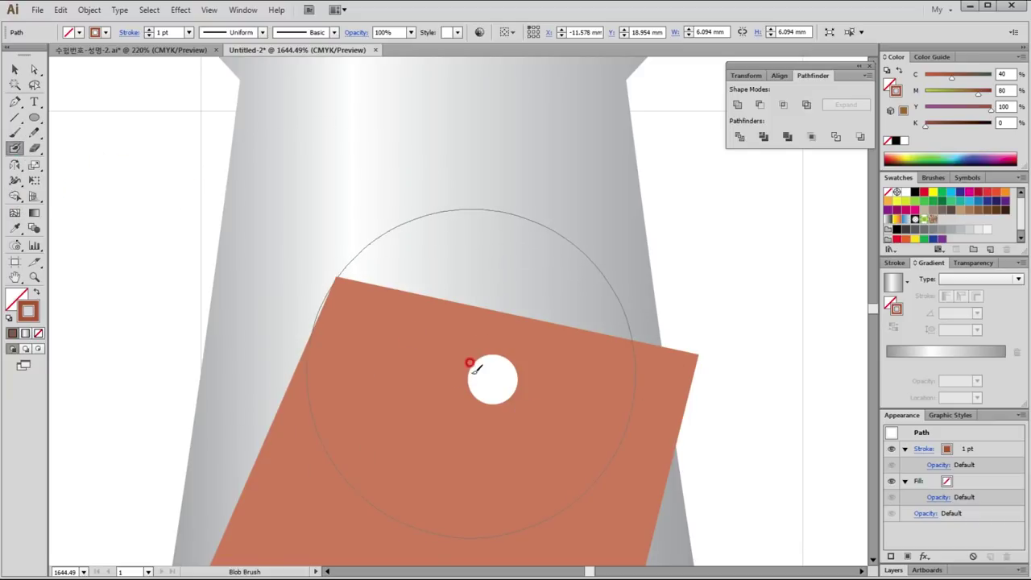
{"action": "key", "text": "bracketleft"}
{"action": "key", "text": "bracketleft"}
{"action": "key", "text": "bracketleft"}
{"action": "key", "text": "bracketleft"}
{"action": "key", "text": "bracketleft"}
{"action": "key", "text": "bracketleft"}
{"action": "key", "text": "bracketleft"}
{"action": "key", "text": "bracketleft"}
{"action": "key", "text": "bracketleft"}
{"action": "key", "text": "bracketleft"}
{"action": "key", "text": "bracketleft"}
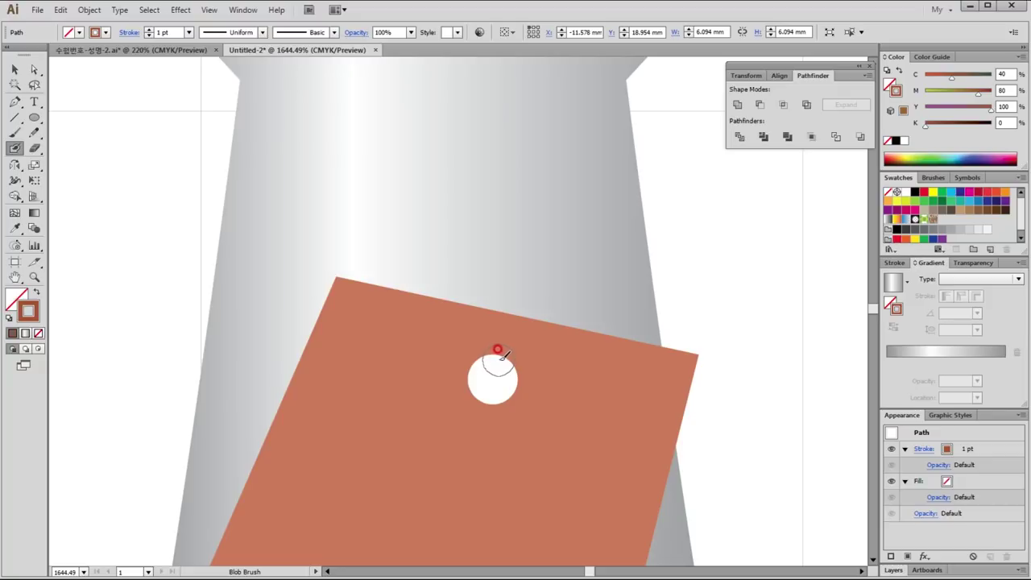
{"action": "mouse_move", "coordinate": [497, 349]}
{"action": "left_mouse_down"}
{"action": "mouse_move", "coordinate": [490, 357]}
{"action": "mouse_move", "coordinate": [502, 311]}
{"action": "mouse_move", "coordinate": [491, 336]}
{"action": "mouse_move", "coordinate": [500, 360]}
{"action": "left_mouse_up"}
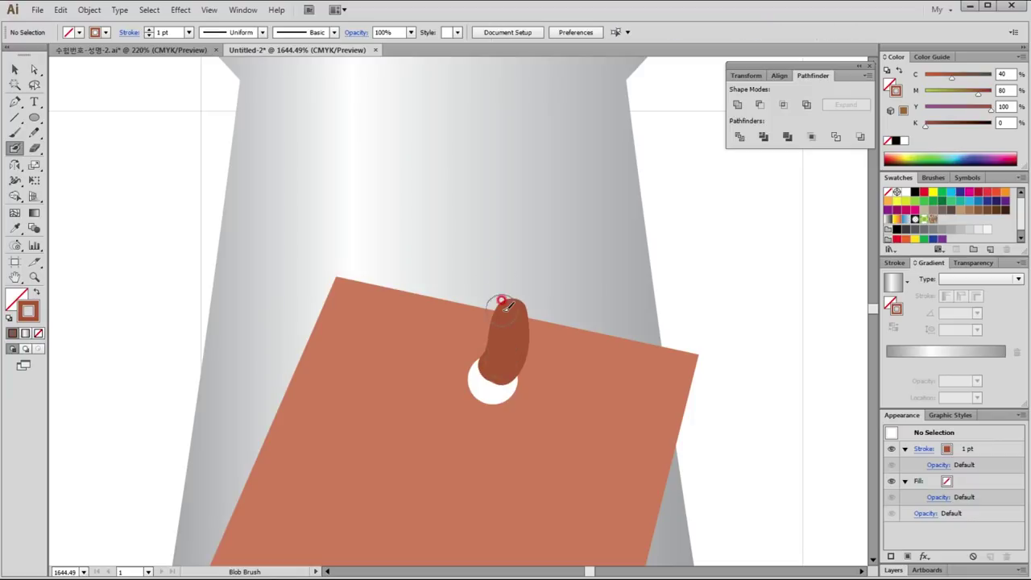
{"action": "mouse_move", "coordinate": [506, 302]}
{"action": "left_mouse_down"}
{"action": "mouse_move", "coordinate": [462, 276]}
{"action": "mouse_move", "coordinate": [449, 248]}
{"action": "mouse_move", "coordinate": [505, 295]}
{"action": "left_mouse_up"}
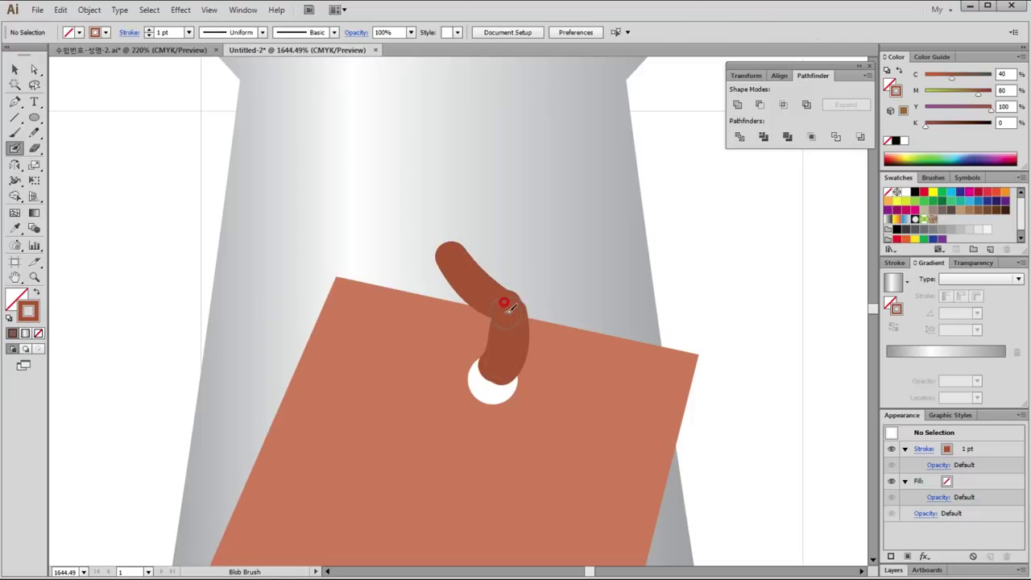
{"action": "mouse_move", "coordinate": [518, 299]}
{"action": "left_mouse_down"}
{"action": "mouse_move", "coordinate": [482, 196]}
{"action": "mouse_move", "coordinate": [511, 307]}
{"action": "mouse_move", "coordinate": [518, 282]}
{"action": "left_mouse_up"}
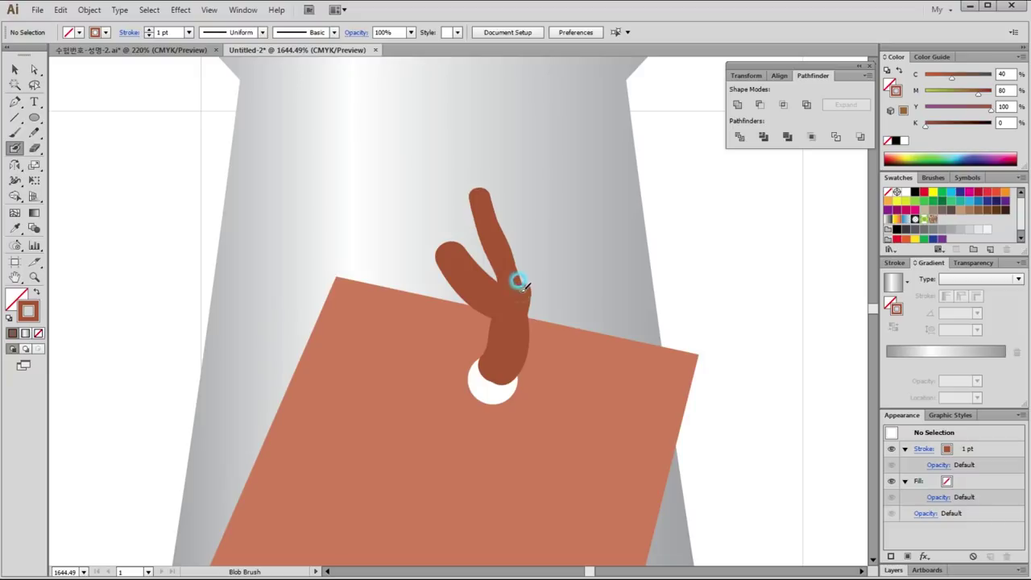
{"action": "key", "text": "ctrl"}
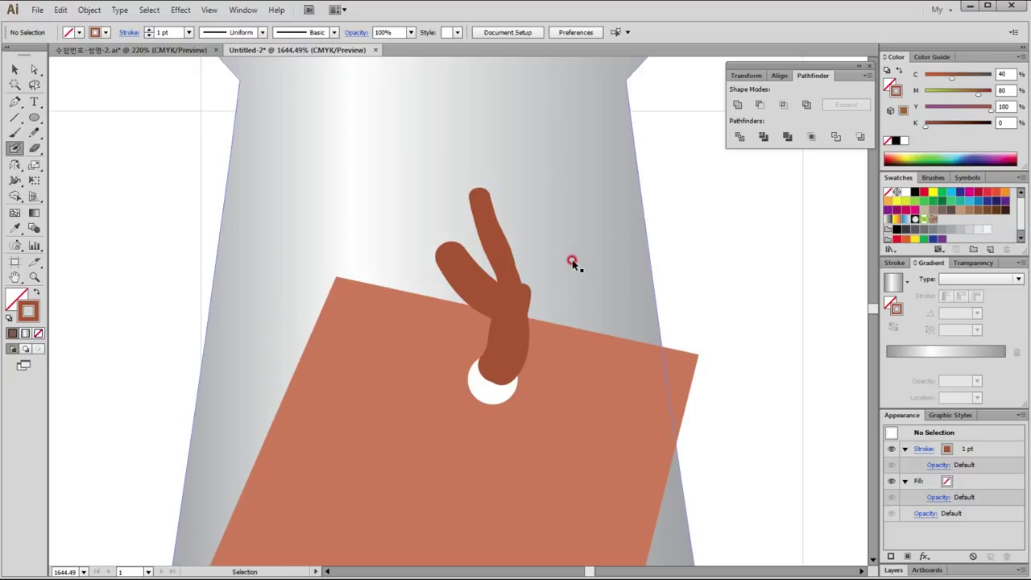
{"action": "key", "text": "ctrl+minus"}
{"action": "key", "text": "ctrl+minus"}
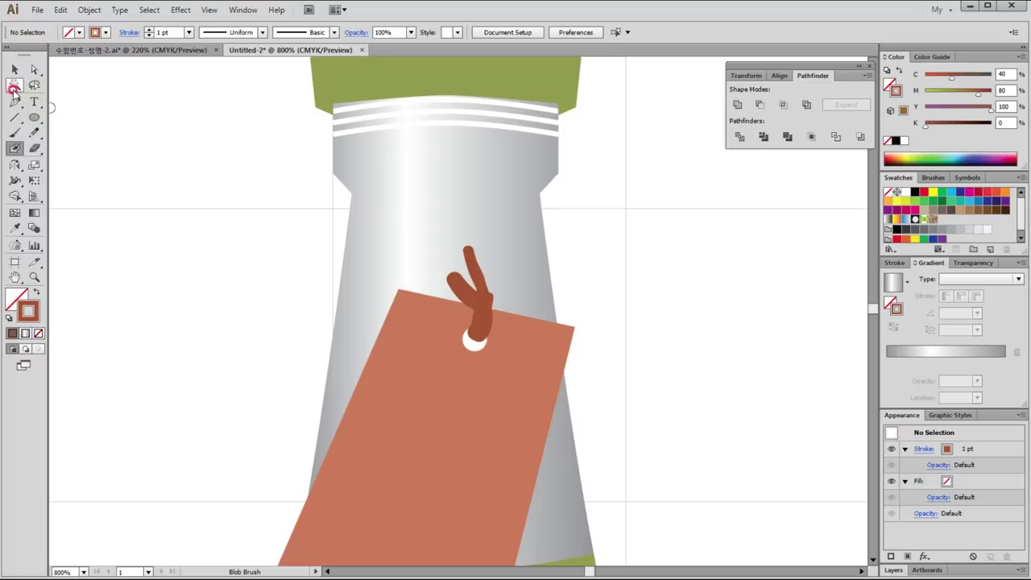
Draw two straight lines from the tag's top edge to the neck's left and right sides.
{"action": "left_click", "coordinate": [14, 101]}
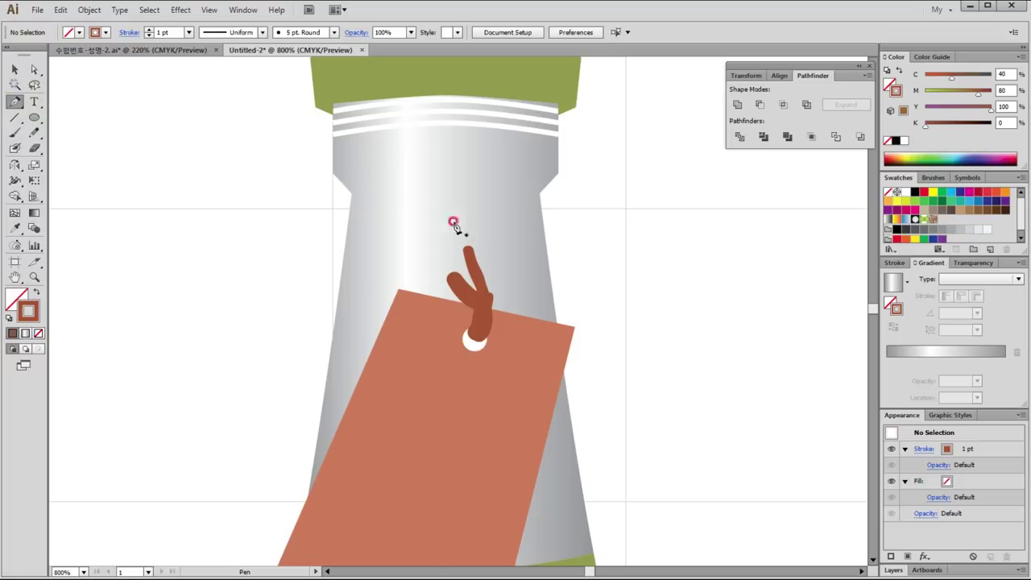
{"action": "left_click", "coordinate": [327, 180]}
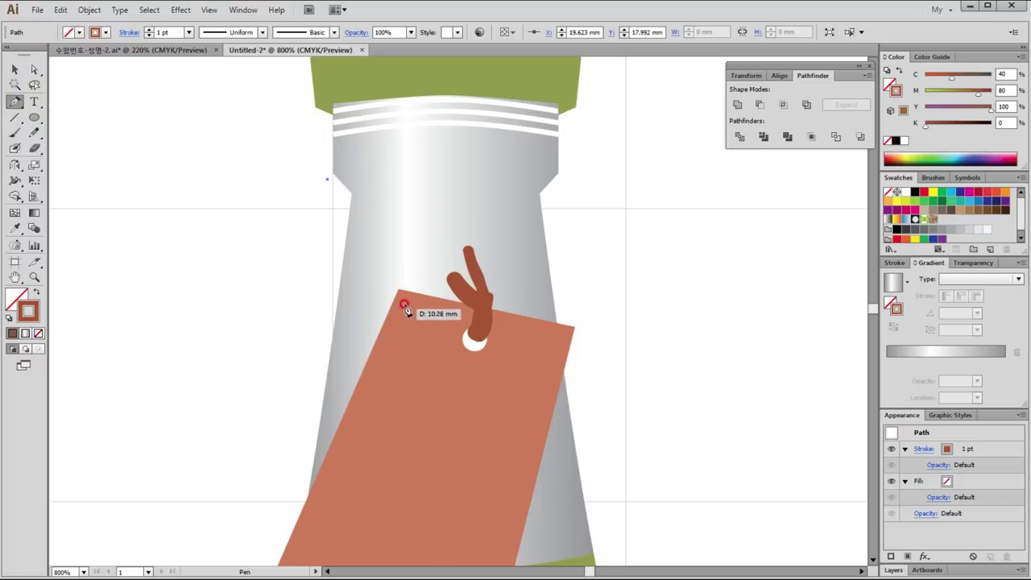
{"action": "left_click", "coordinate": [428, 294]}
{"action": "left_click", "coordinate": [625, 295], "text": "ctrl"}
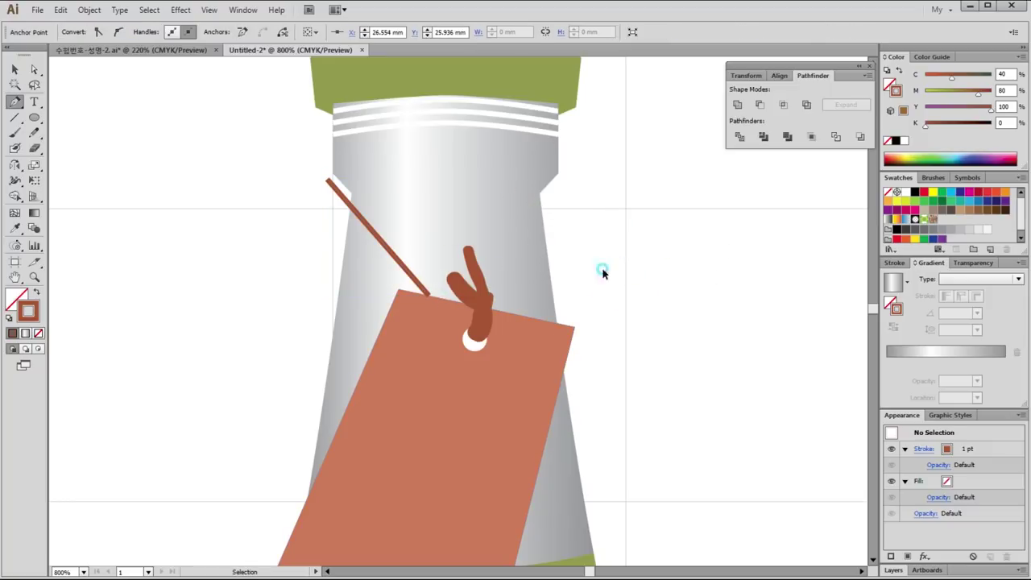
{"action": "left_click", "coordinate": [502, 313]}
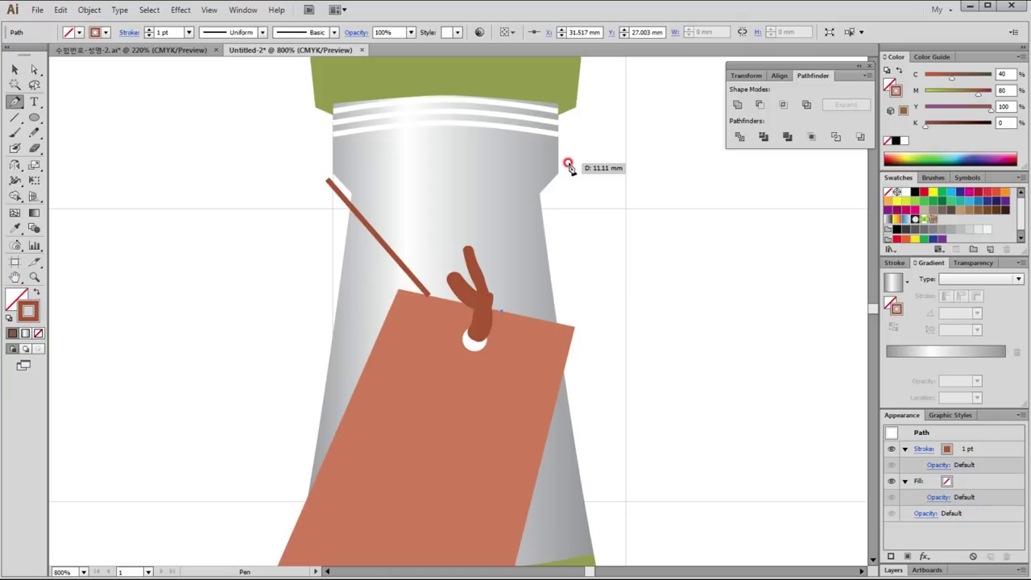
{"action": "left_click", "coordinate": [564, 167]}
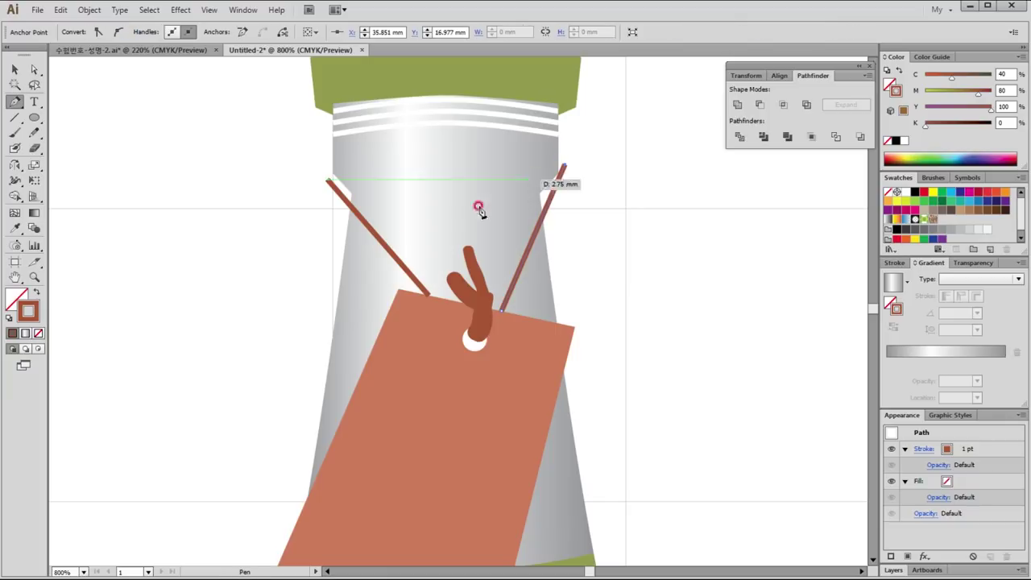
{"action": "left_click", "coordinate": [14, 70]}
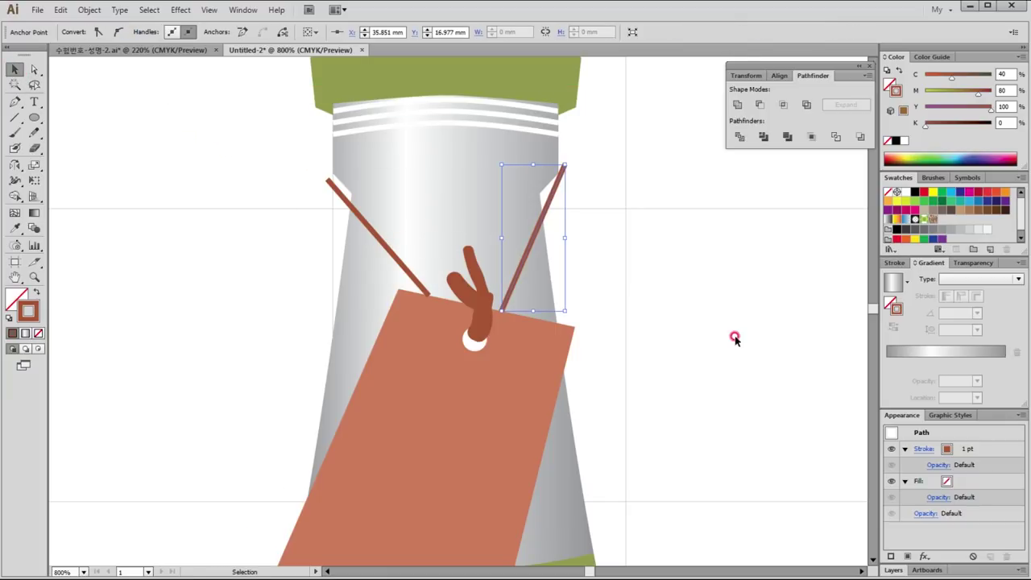
Give the right string a dashed stroke with a 3, 0.6, 0.6, 0.6 pt pattern.
{"action": "left_click", "coordinate": [896, 262]}
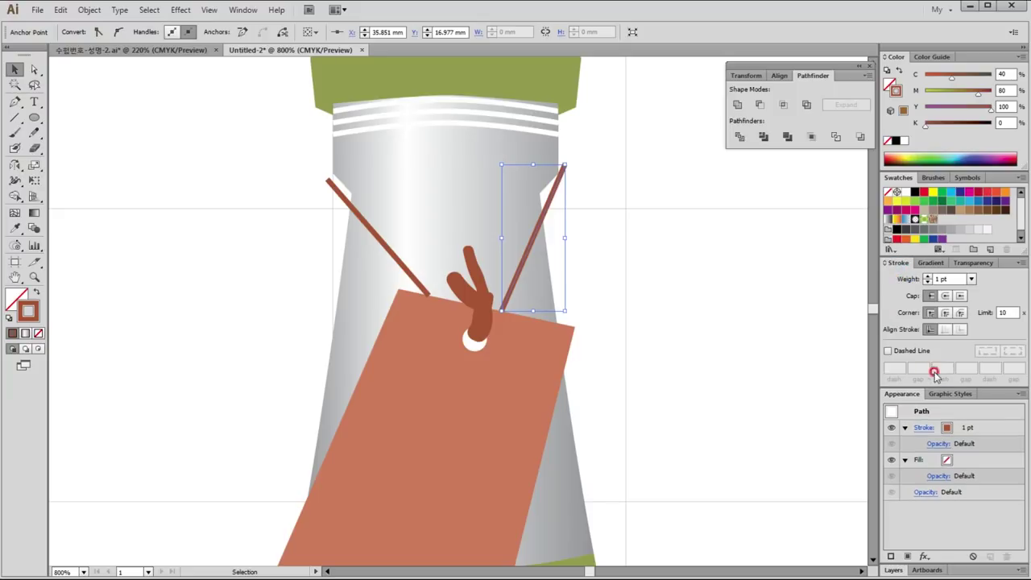
{"action": "left_click", "coordinate": [901, 352]}
{"action": "left_click", "coordinate": [892, 371]}
{"action": "type", "text": "3"}
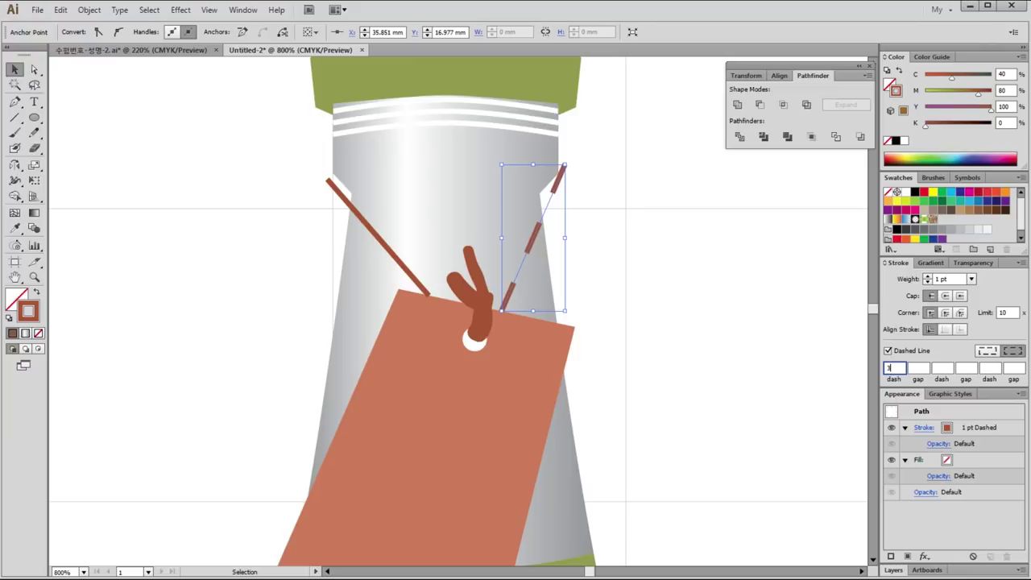
{"action": "left_click", "coordinate": [917, 364]}
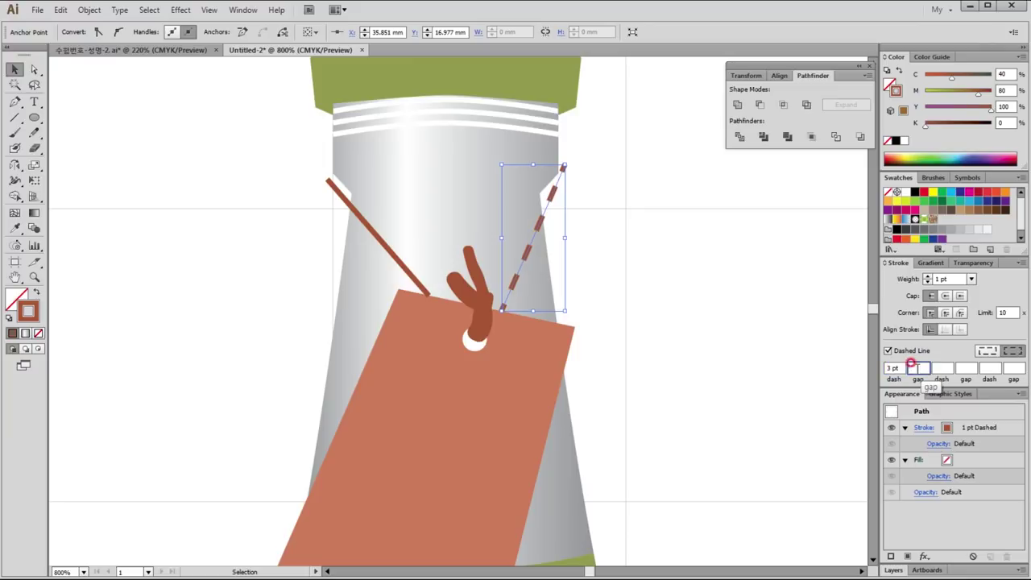
{"action": "type", "text": "0.3"}
{"action": "left_click", "coordinate": [944, 367]}
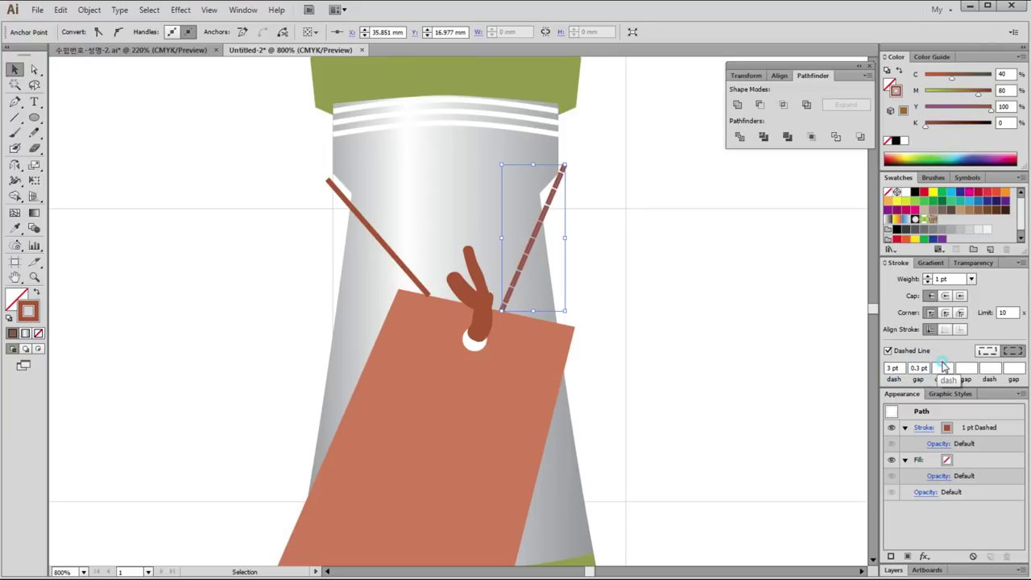
{"action": "left_click", "coordinate": [920, 368]}
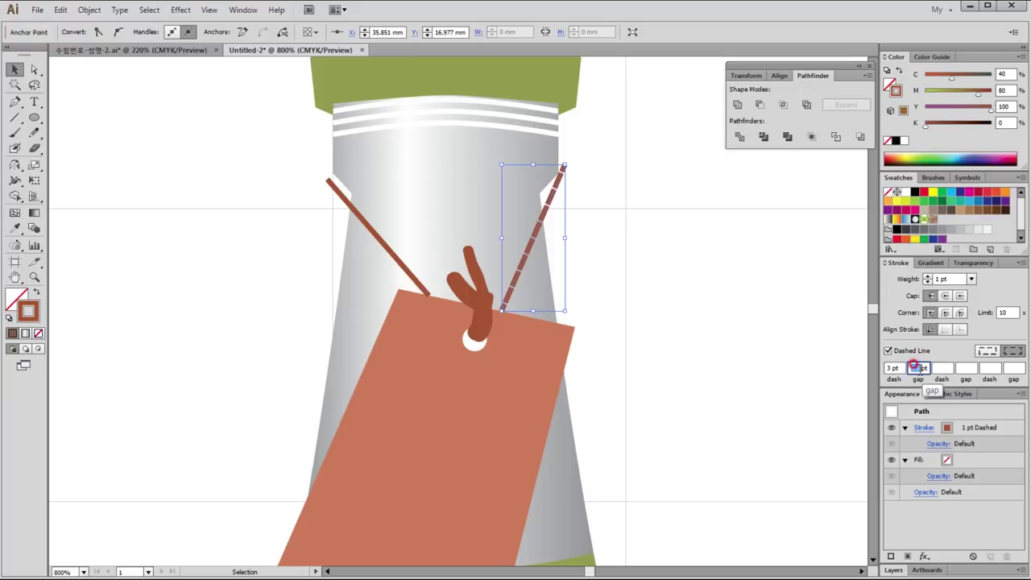
{"action": "type", "text": "0.6"}
{"action": "left_click", "coordinate": [935, 368]}
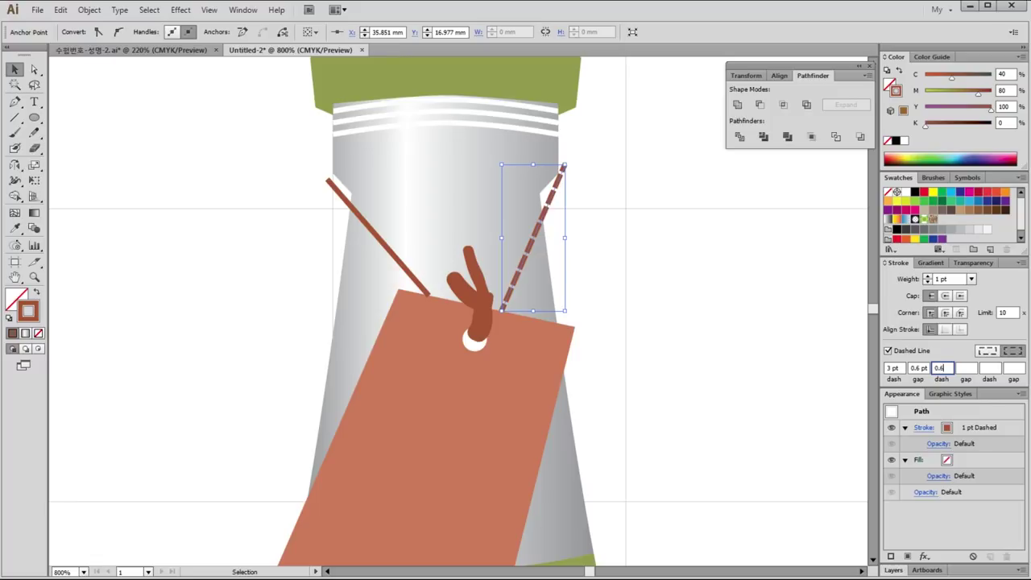
{"action": "key", "text": "Return"}
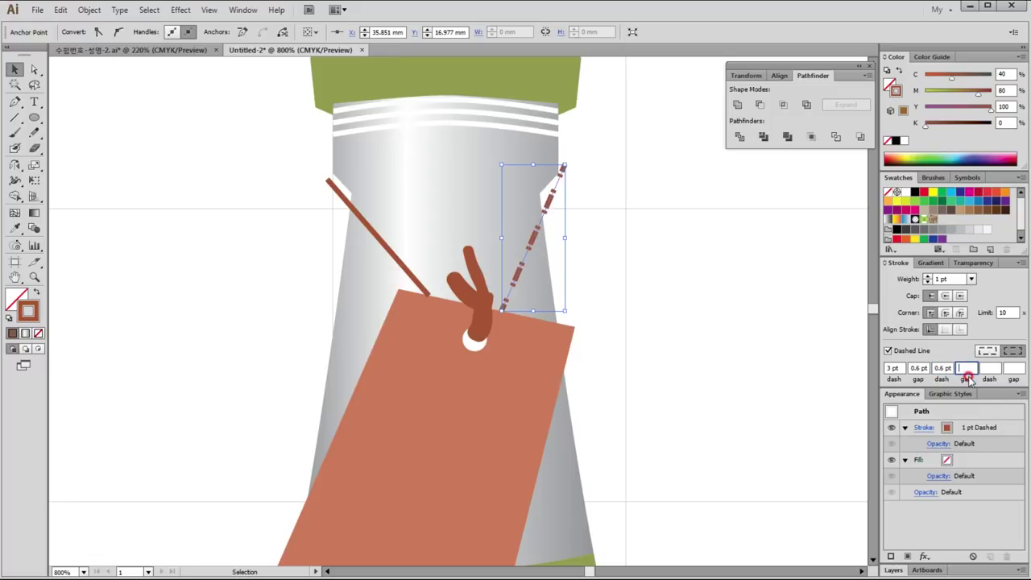
{"action": "type", "text": "0.6"}
{"action": "key", "text": "Return"}
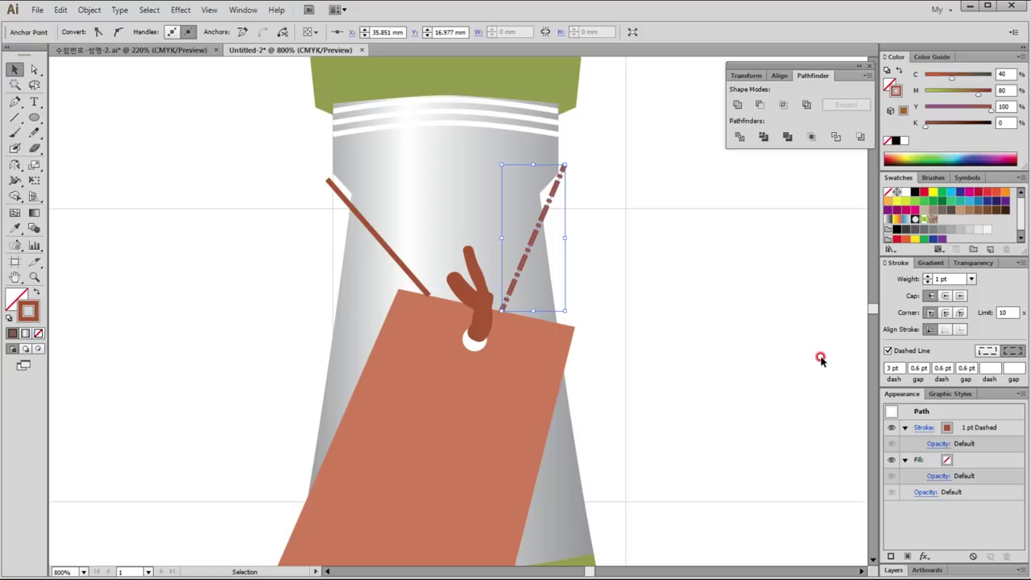
Copy the dashed stroke style onto the left string with the Eyedropper.
{"action": "key", "text": "a"}
{"action": "left_click", "coordinate": [337, 192]}
{"action": "key", "text": "v"}
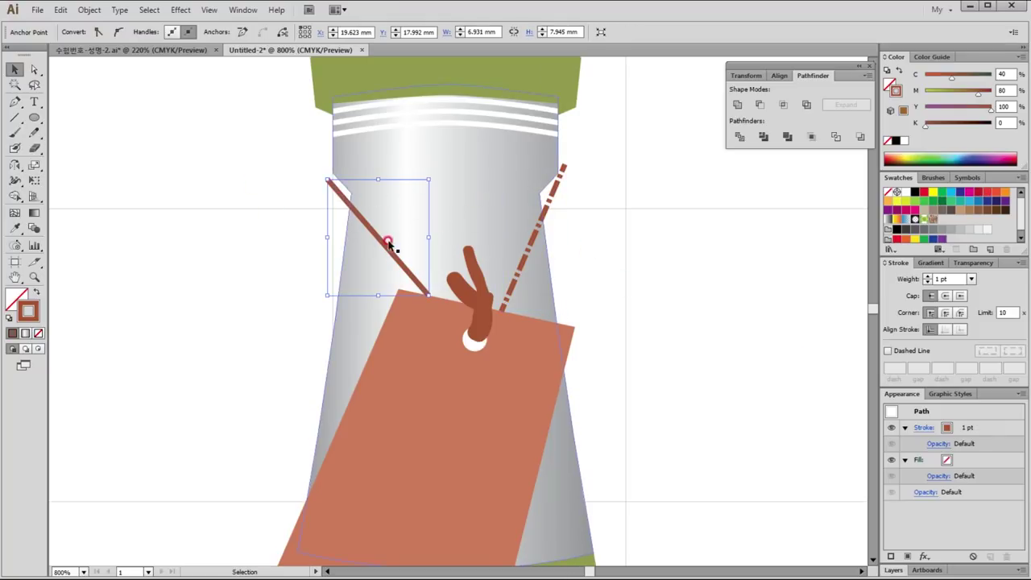
{"action": "key", "text": "i"}
{"action": "left_click", "coordinate": [556, 190]}
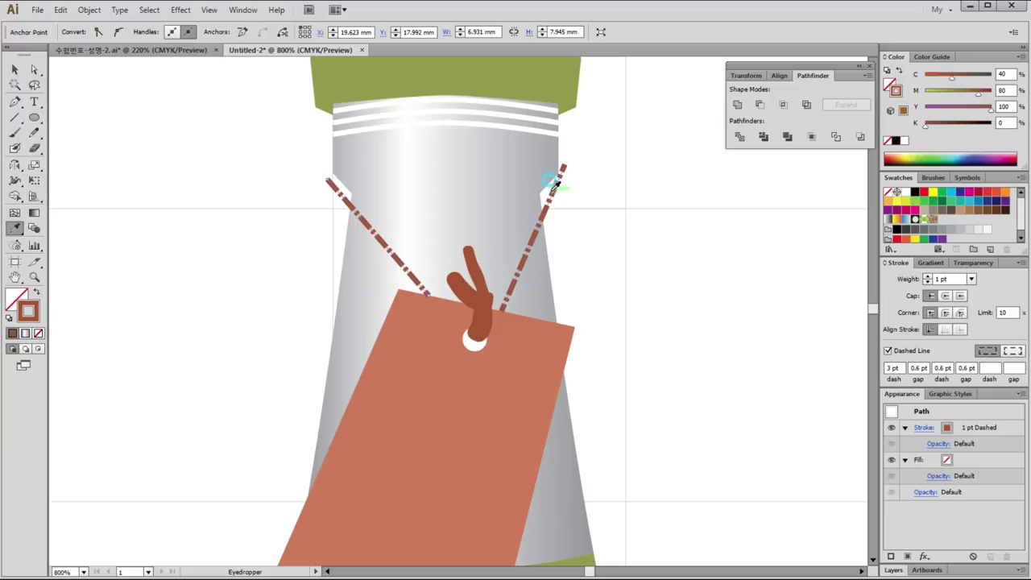
{"action": "left_click", "coordinate": [15, 70]}
{"action": "left_click", "coordinate": [161, 219]}
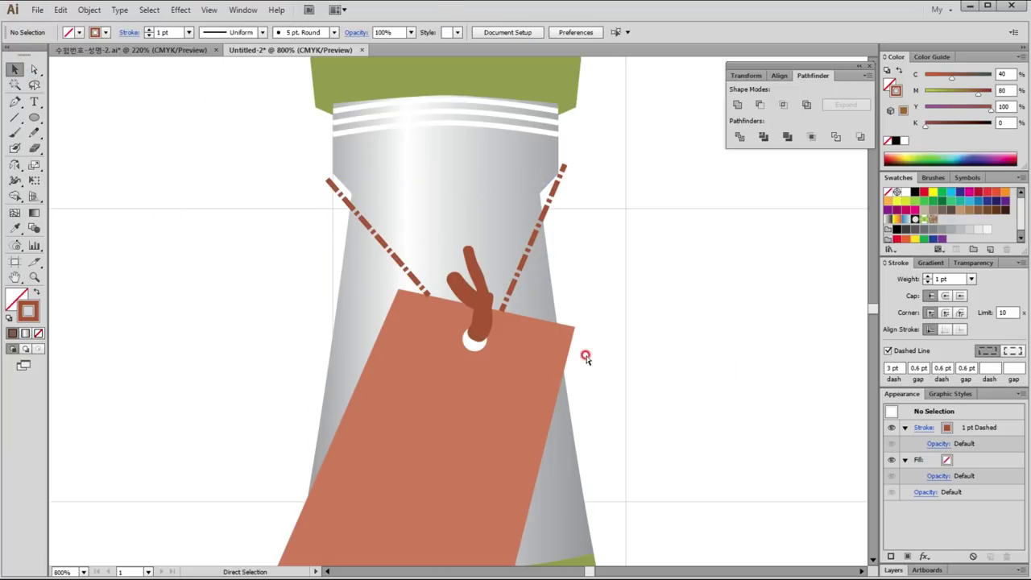
{"action": "key", "text": "ctrl+minus"}
{"action": "key", "text": "ctrl+minus"}
{"action": "key", "text": "ctrl+minus"}
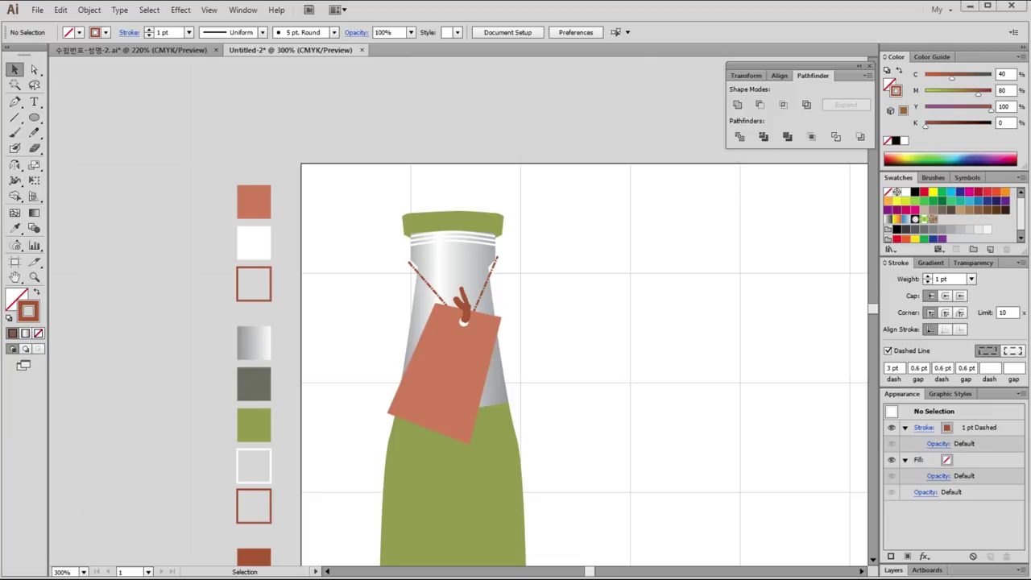
Type the text 'Organic Product' above the artboard.
{"action": "left_click", "coordinate": [46, 103]}
{"action": "left_click", "coordinate": [425, 133]}
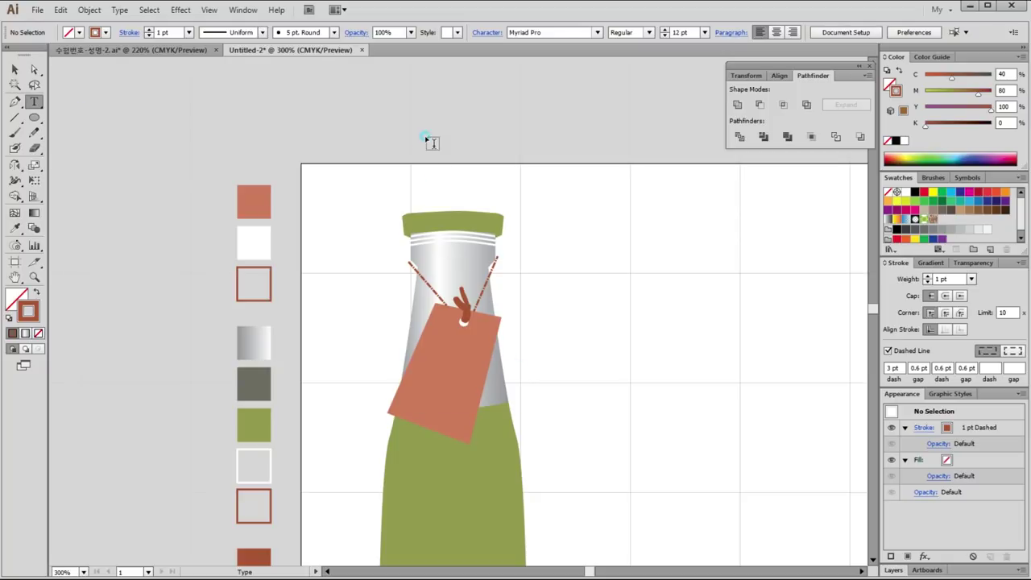
{"action": "type", "text": "Organic Product"}
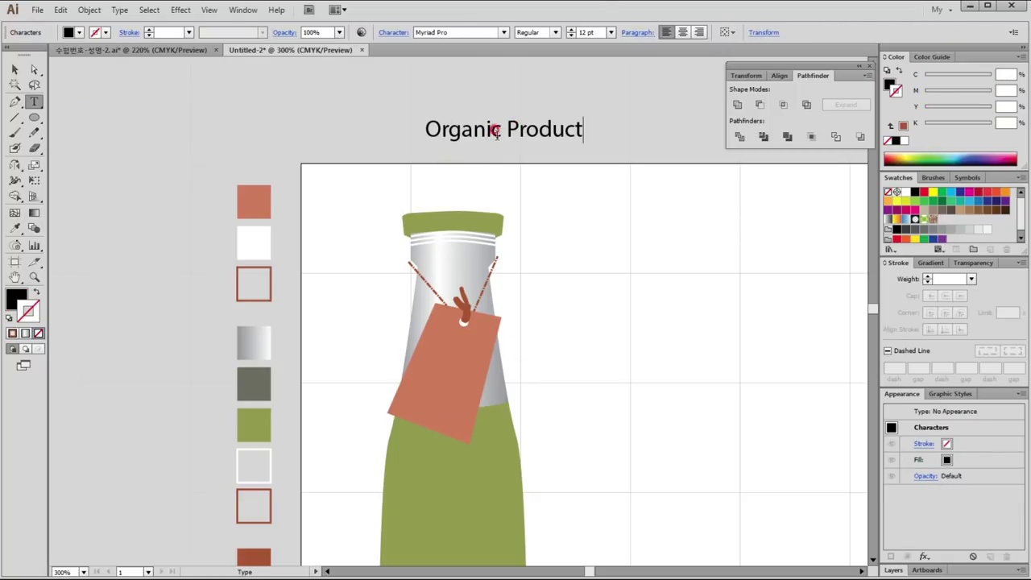
{"action": "left_click", "coordinate": [15, 69]}
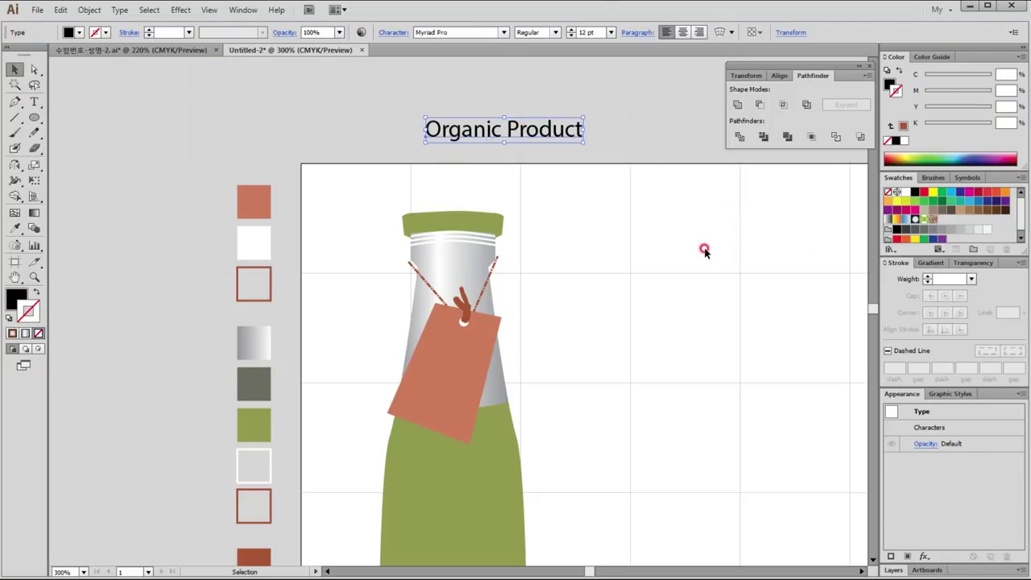
Set the 'Organic Product' title to Arial Bold at 15 pt in the Character panel.
{"action": "key", "text": "ctrl+t"}
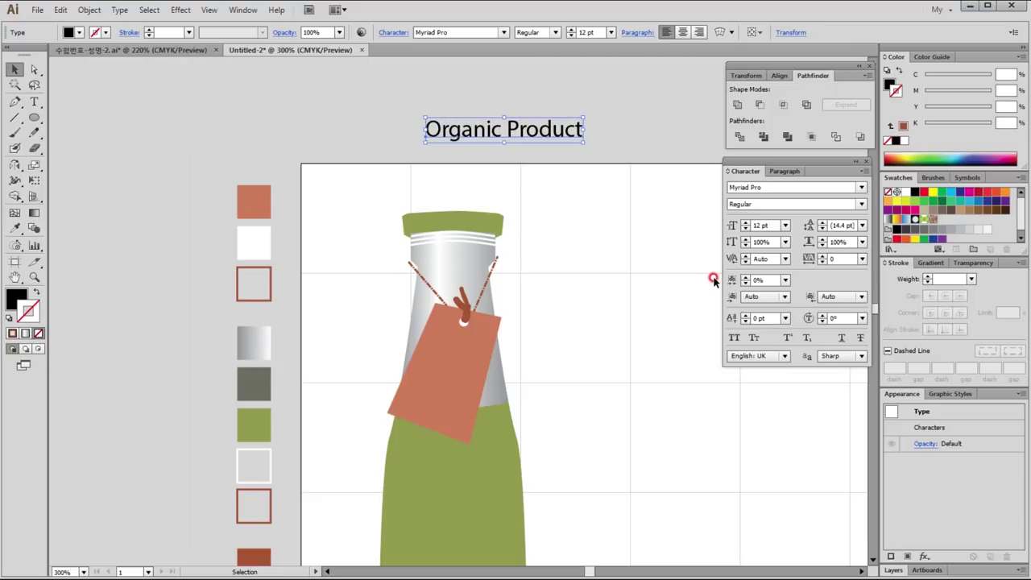
{"action": "left_click", "coordinate": [863, 185]}
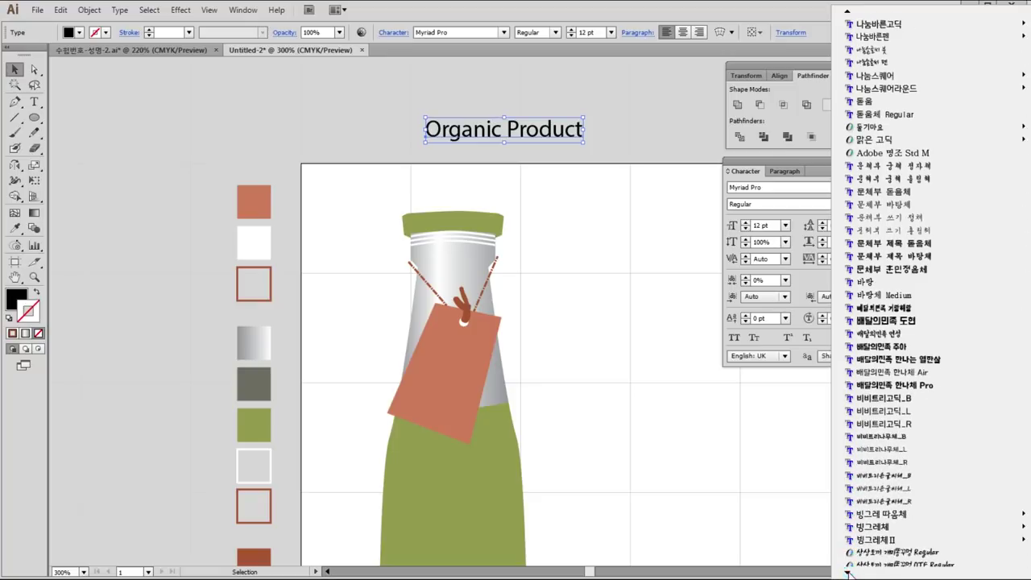
{"action": "key", "text": "Down"}
{"action": "key", "text": "Down"}
{"action": "key", "text": "Down"}
{"action": "key", "text": "Down"}
{"action": "key", "text": "Down"}
{"action": "key", "text": "Down"}
{"action": "key", "text": "Down"}
{"action": "key", "text": "Down"}
{"action": "key", "text": "Down"}
{"action": "key", "text": "Down"}
{"action": "key", "text": "Down"}
{"action": "key", "text": "Down"}
{"action": "key", "text": "Down"}
{"action": "key", "text": "Down"}
{"action": "key", "text": "Down"}
{"action": "key", "text": "Down"}
{"action": "key", "text": "Down"}
{"action": "key", "text": "Down"}
{"action": "key", "text": "Down"}
{"action": "key", "text": "Down"}
{"action": "key", "text": "Down"}
{"action": "key", "text": "Down"}
{"action": "key", "text": "Down"}
{"action": "key", "text": "Down"}
{"action": "key", "text": "Down"}
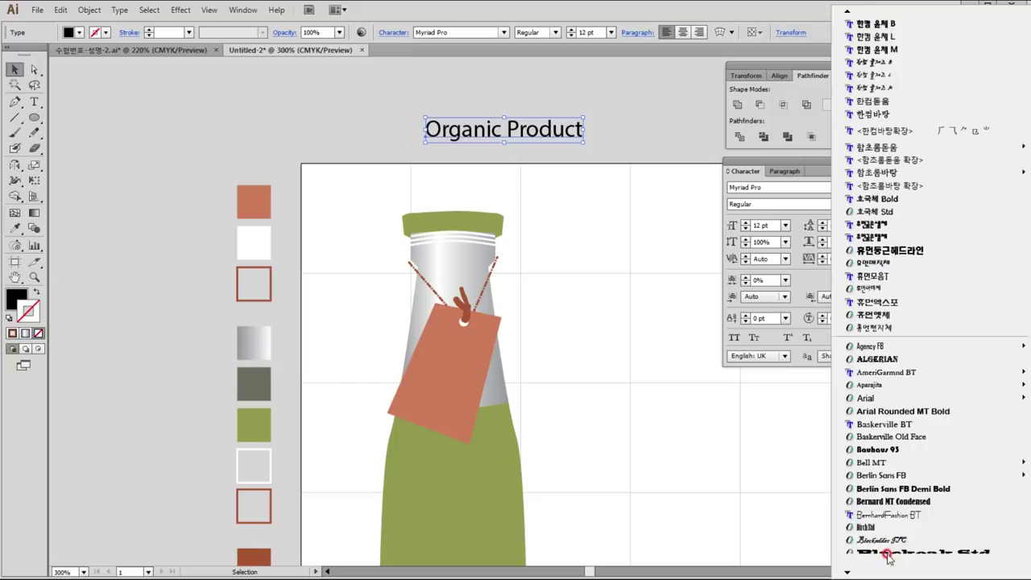
{"action": "mouse_move", "coordinate": [886, 385]}
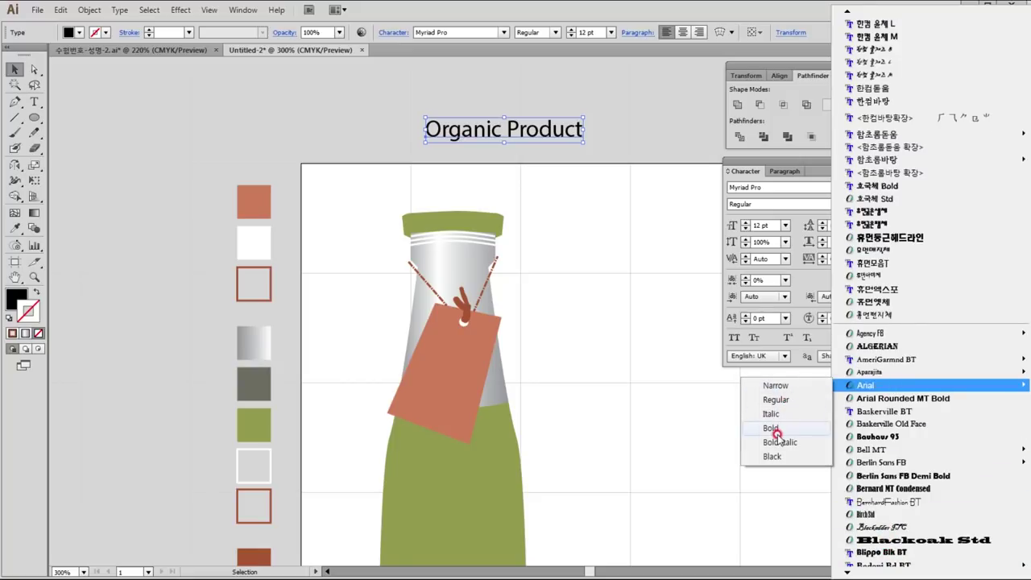
{"action": "left_click", "coordinate": [773, 428]}
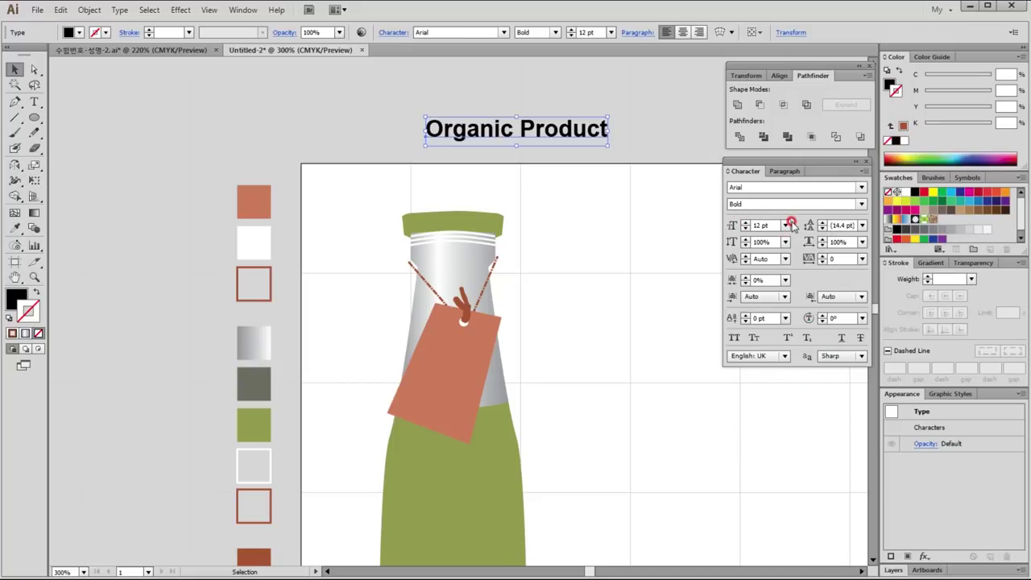
{"action": "left_click", "coordinate": [758, 225]}
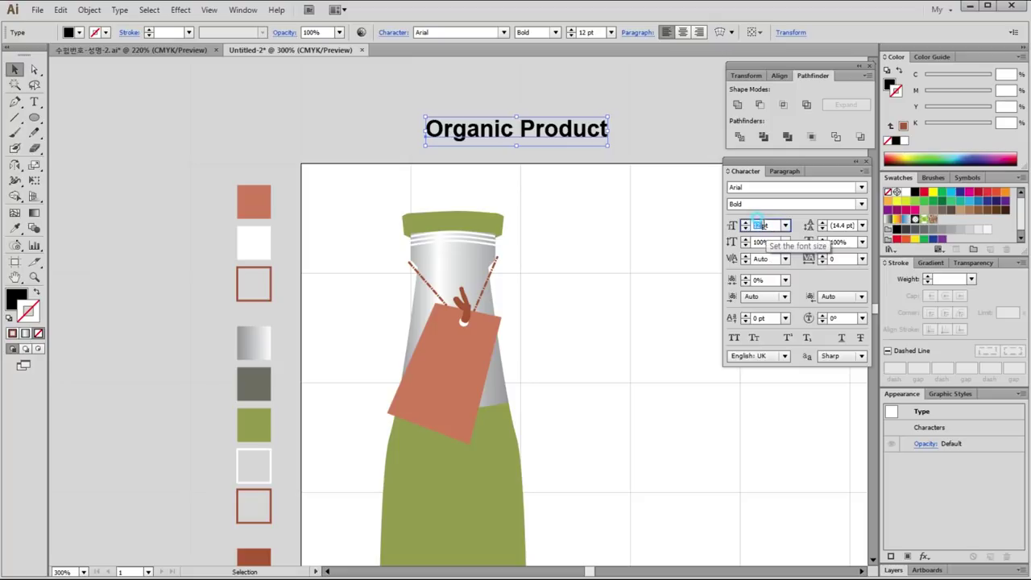
{"action": "type", "text": "15"}
{"action": "key", "text": "Return"}
{"action": "left_click", "coordinate": [758, 225]}
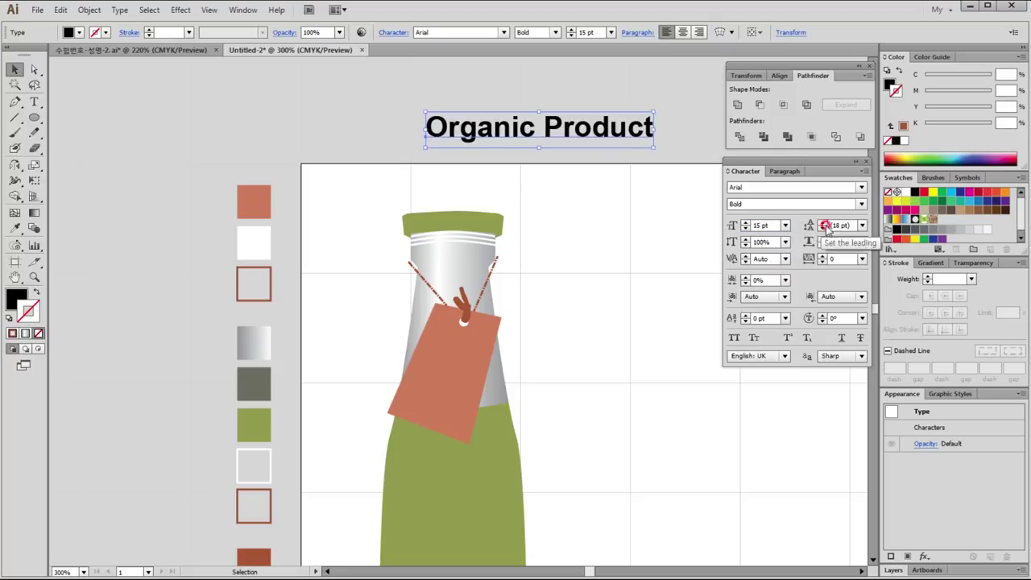
{"action": "double_click", "coordinate": [525, 126]}
Give the word Organic a peach fill with no outline.
{"action": "left_click_drag", "start_coordinate": [527, 125], "coordinate": [371, 127]}
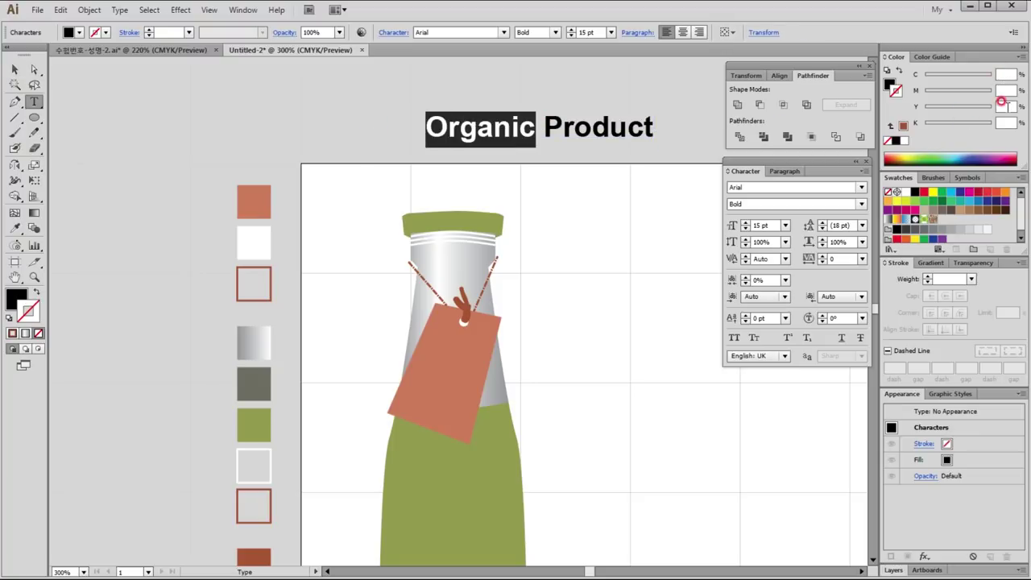
{"action": "left_click", "coordinate": [943, 92]}
{"action": "key", "text": "Tab"}
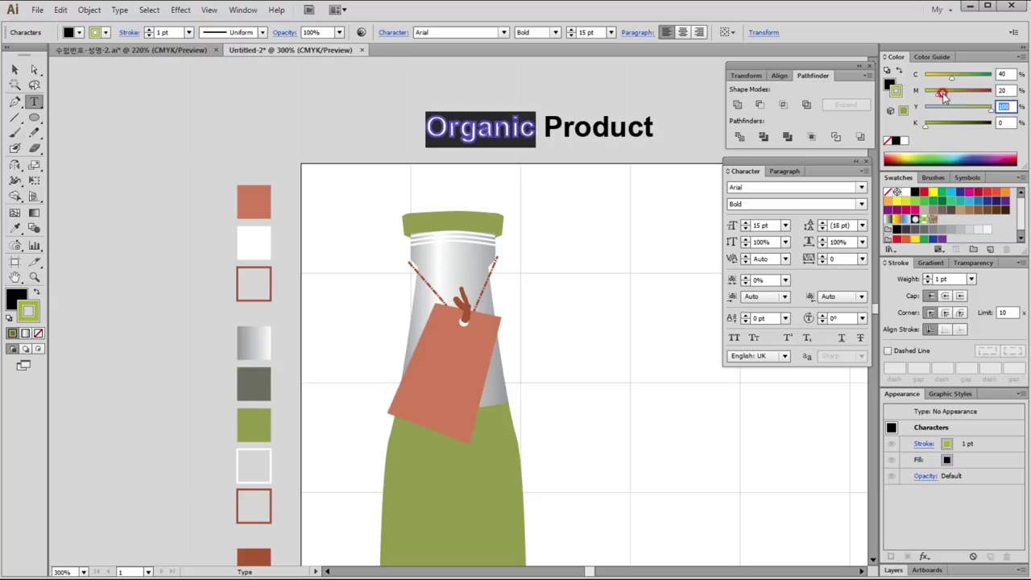
{"action": "left_click", "coordinate": [955, 74]}
{"action": "left_click", "coordinate": [252, 237]}
{"action": "left_click", "coordinate": [33, 293]}
{"action": "left_click", "coordinate": [38, 333]}
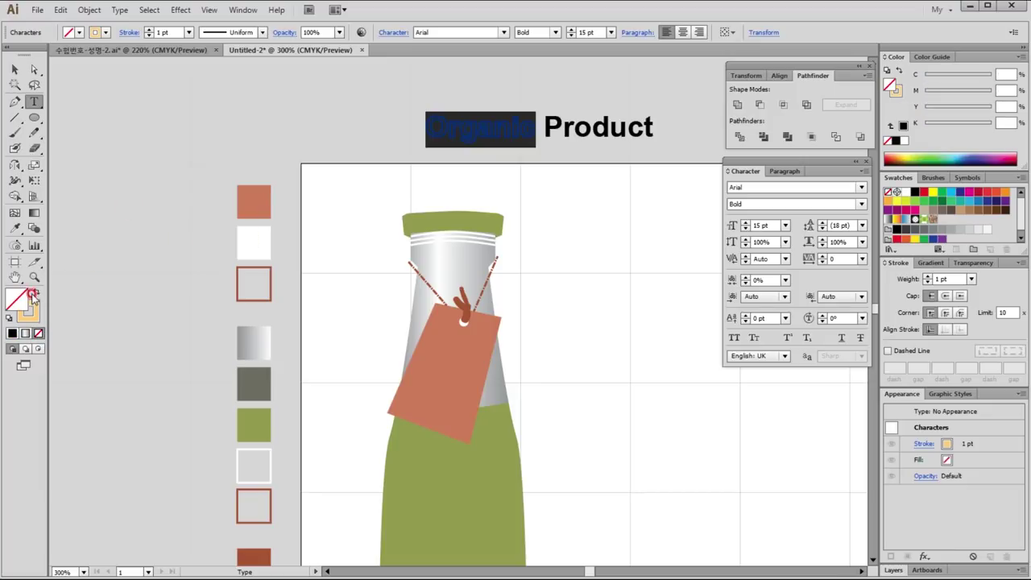
{"action": "left_click", "coordinate": [33, 293]}
Make Product light grey (K 20) and break it onto a second line.
{"action": "left_click", "coordinate": [546, 129]}
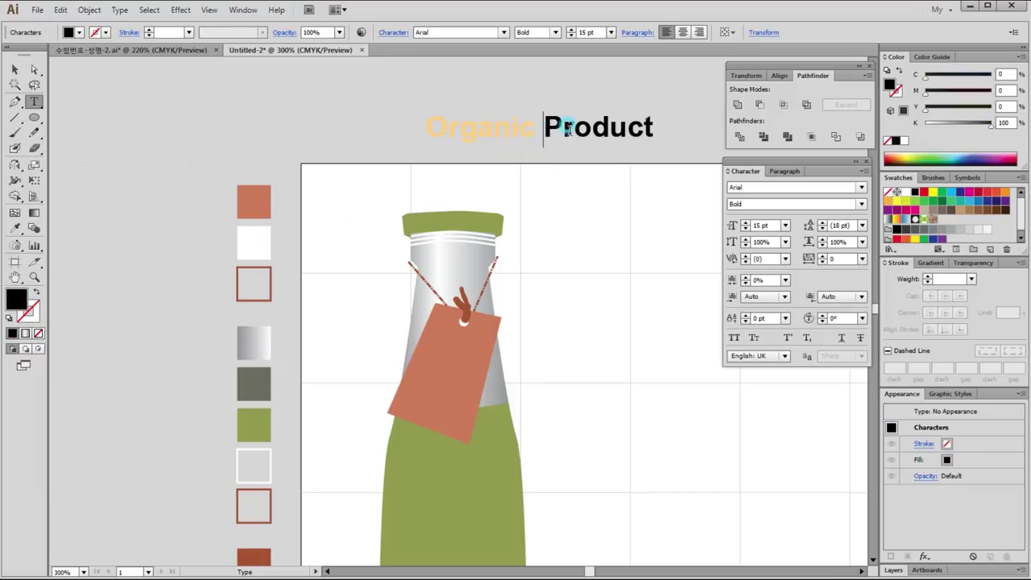
{"action": "left_click_drag", "start_coordinate": [543, 126], "coordinate": [685, 124]}
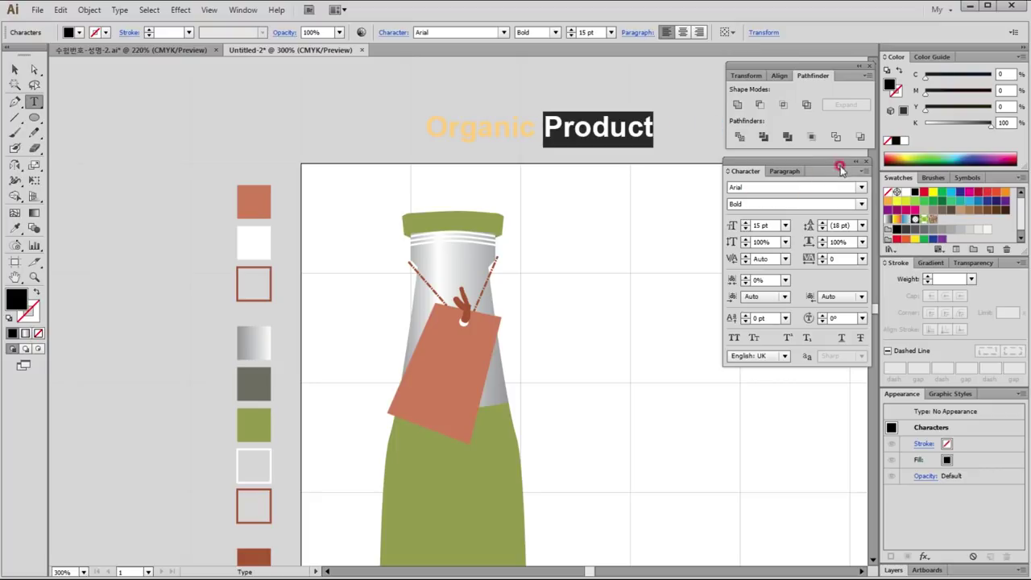
{"action": "type", "text": "20"}
{"action": "key", "text": "Return"}
{"action": "left_click", "coordinate": [546, 127]}
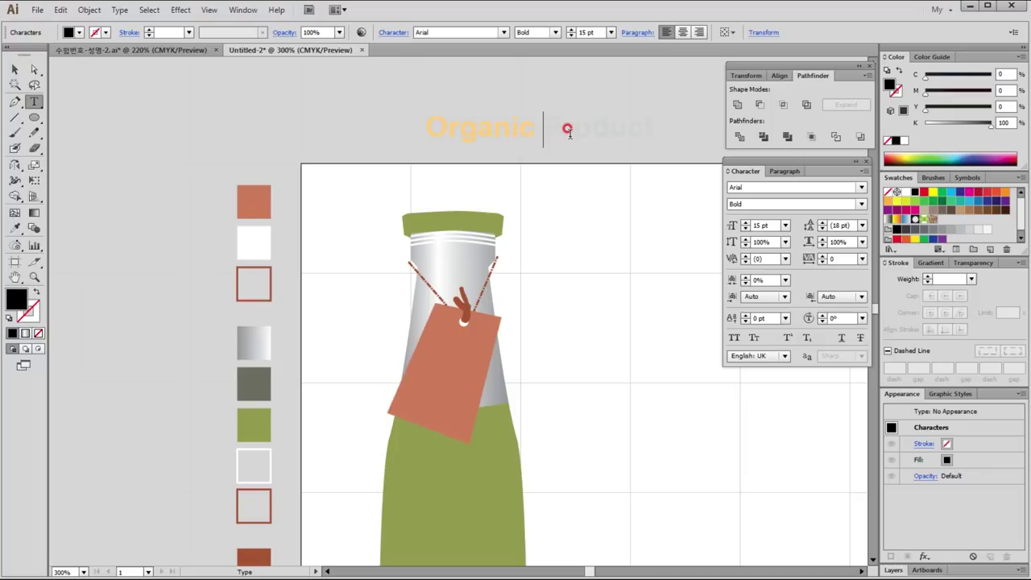
{"action": "key", "text": "Return"}
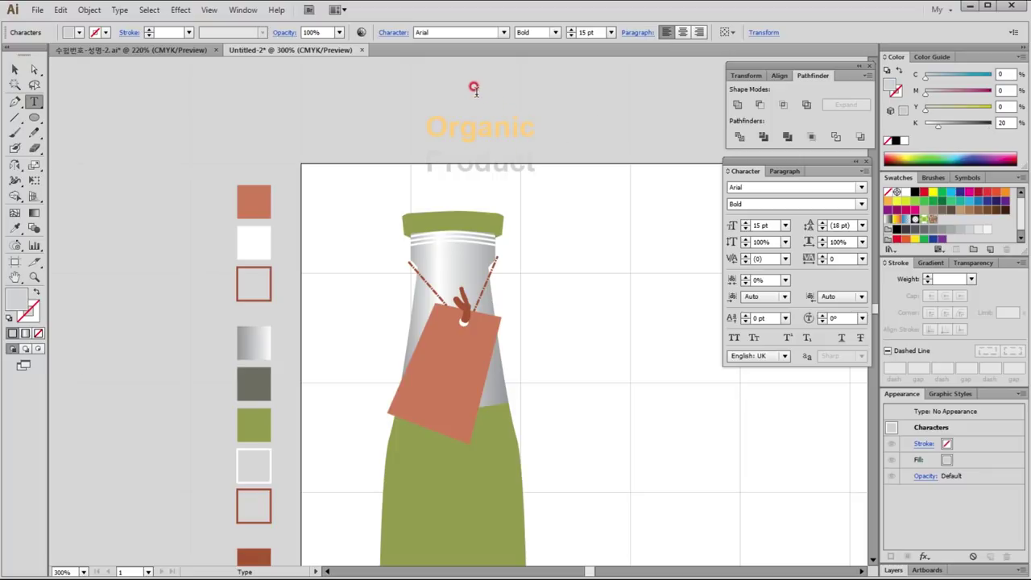
Rotate the Organic Product text and lay it on the orange tag, tilted to match its angle.
{"action": "left_click", "coordinate": [14, 69]}
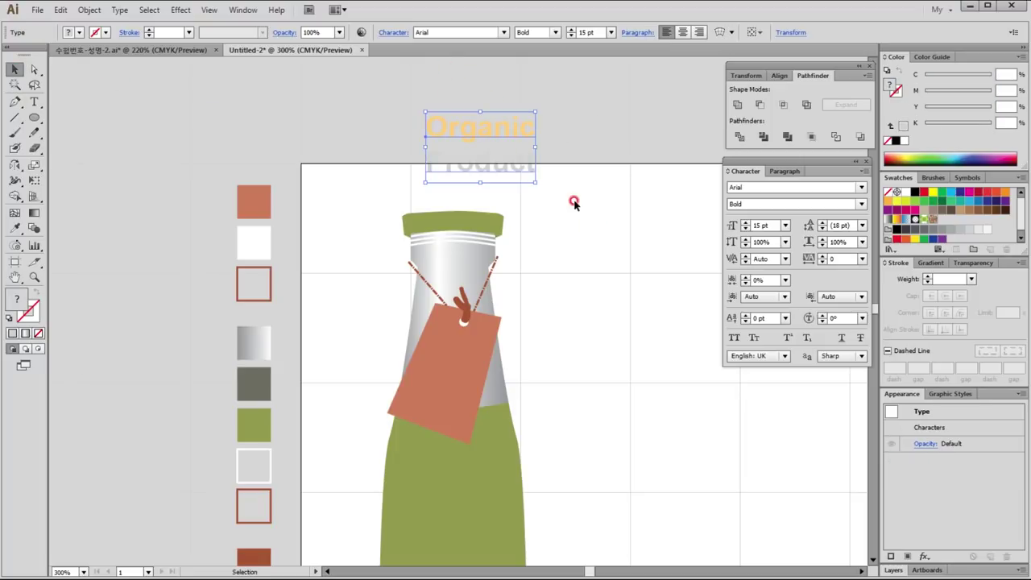
{"action": "left_click_drag", "start_coordinate": [535, 184], "coordinate": [505, 164]}
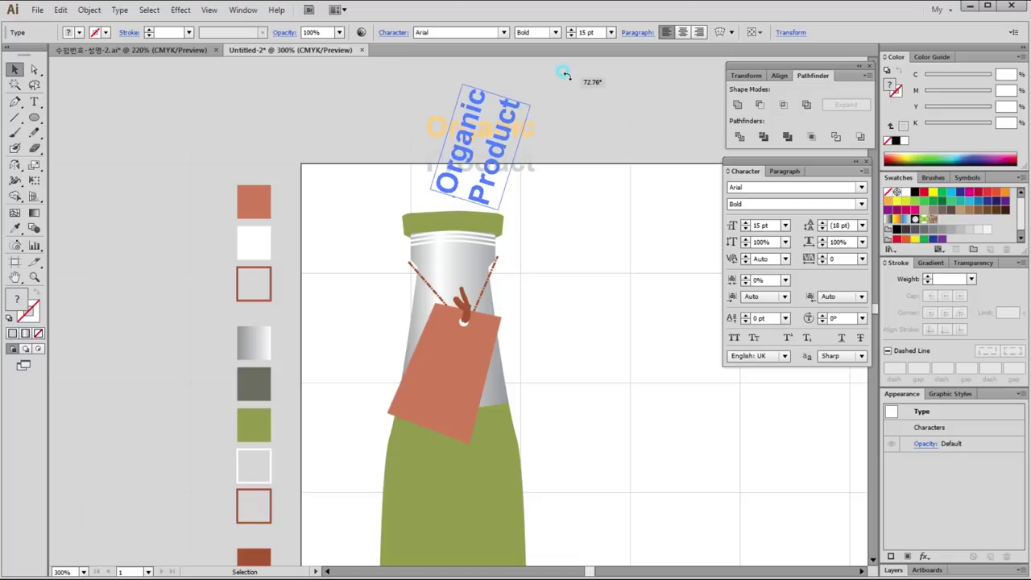
{"action": "left_click_drag", "start_coordinate": [483, 180], "coordinate": [453, 396]}
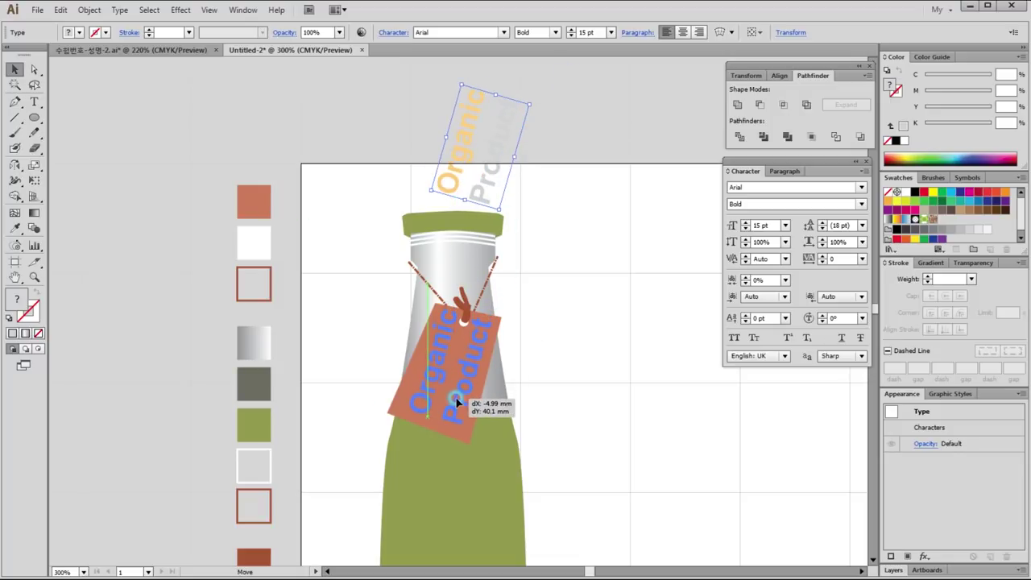
{"action": "left_click_drag", "start_coordinate": [454, 397], "coordinate": [512, 334]}
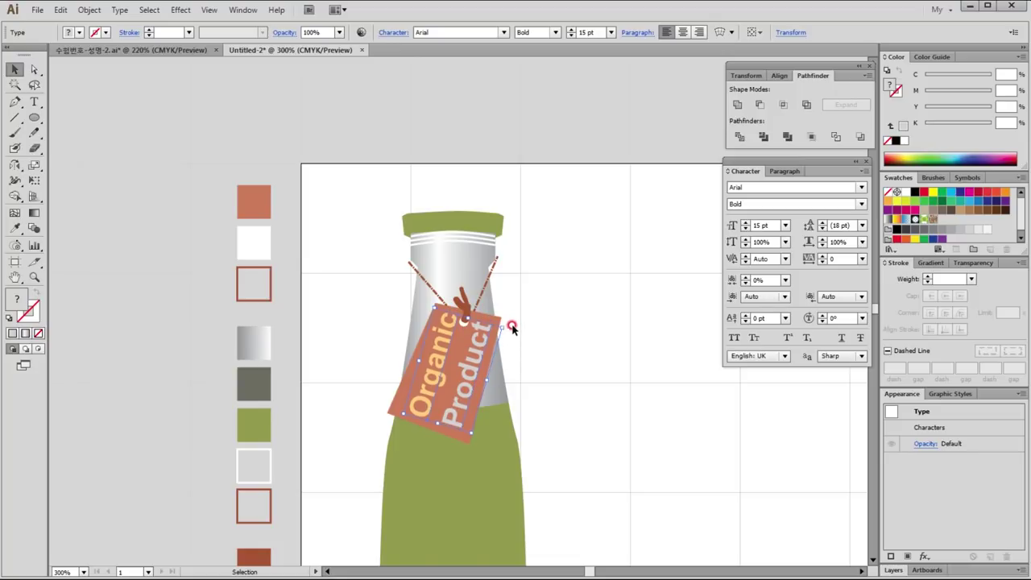
{"action": "left_click_drag", "start_coordinate": [506, 324], "coordinate": [552, 350]}
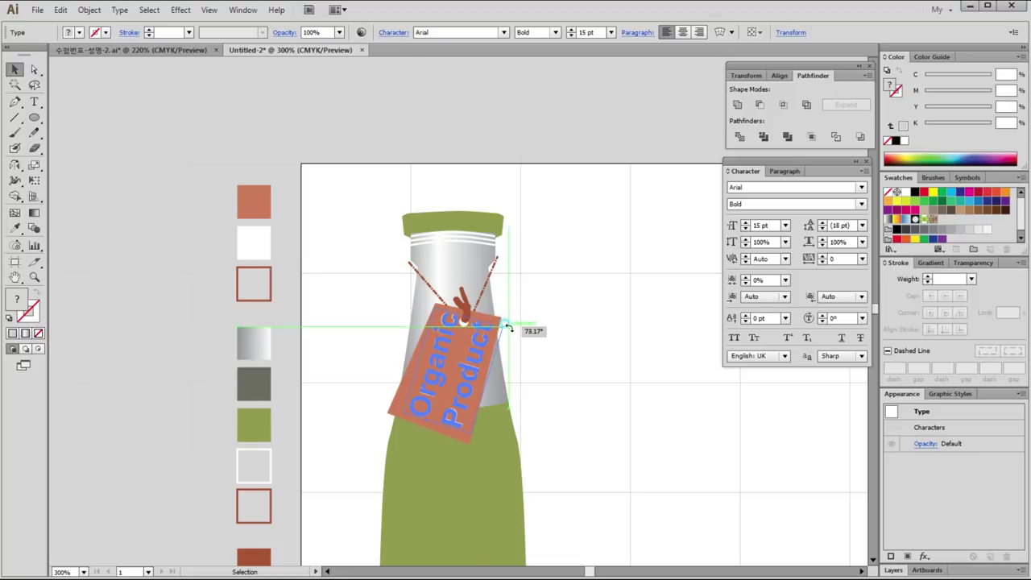
{"action": "left_click", "coordinate": [553, 350]}
{"action": "mouse_move", "coordinate": [532, 465]}
{"action": "left_mouse_down"}
{"action": "mouse_move", "coordinate": [472, 279]}
{"action": "mouse_move", "coordinate": [468, 129]}
{"action": "mouse_move", "coordinate": [427, 204]}
{"action": "mouse_move", "coordinate": [442, 226]}
{"action": "mouse_move", "coordinate": [439, 206]}
{"action": "left_mouse_up"}
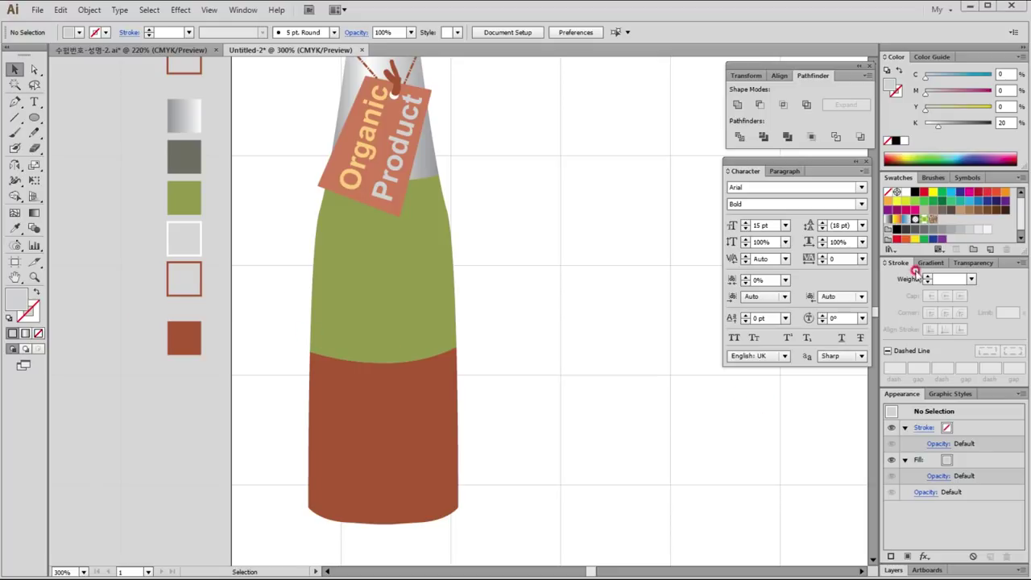
{"action": "left_click", "coordinate": [935, 178]}
Load Artistic_ChalkCharcoalPencil, add its Charcoal - Pencil brush, and set fill to None.
{"action": "left_click", "coordinate": [891, 249]}
{"action": "mouse_move", "coordinate": [918, 298]}
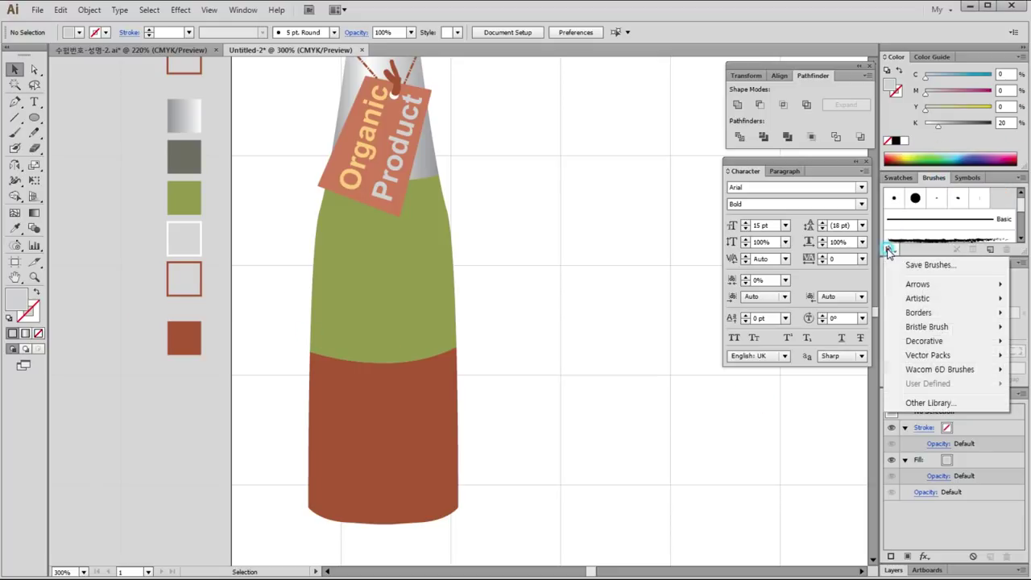
{"action": "left_click", "coordinate": [926, 299]}
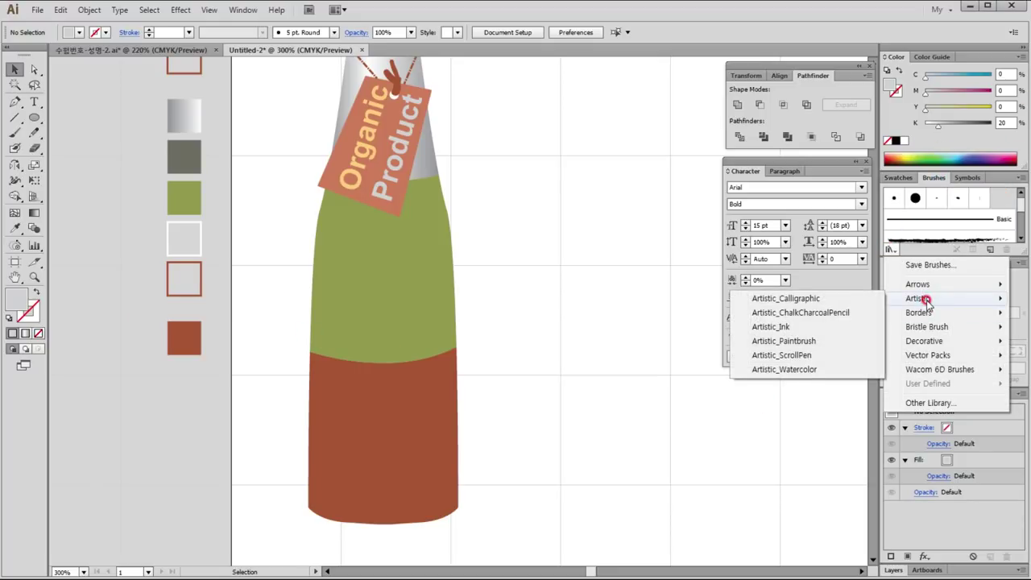
{"action": "left_click", "coordinate": [825, 314]}
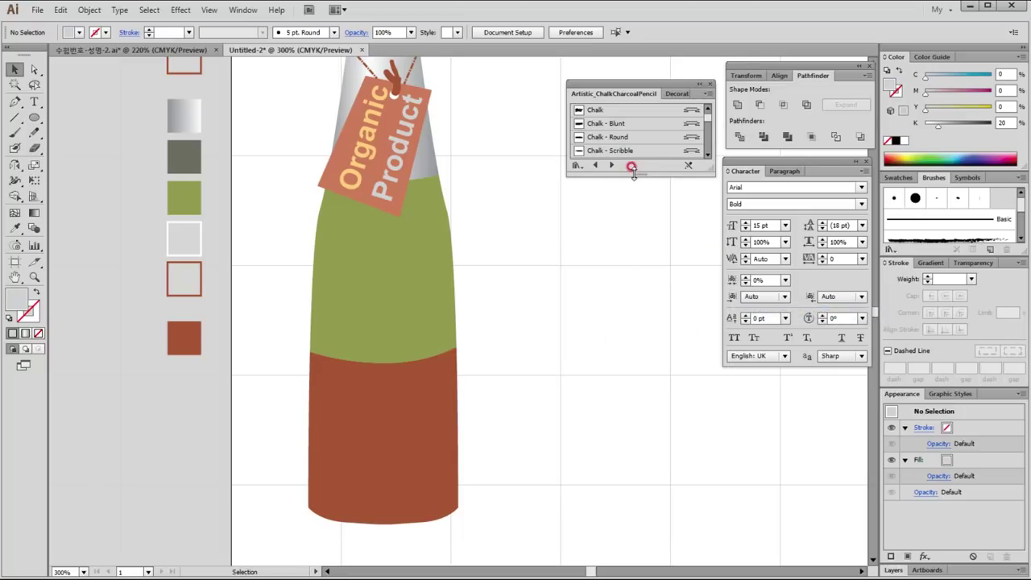
{"action": "left_click_drag", "start_coordinate": [634, 173], "coordinate": [636, 387]}
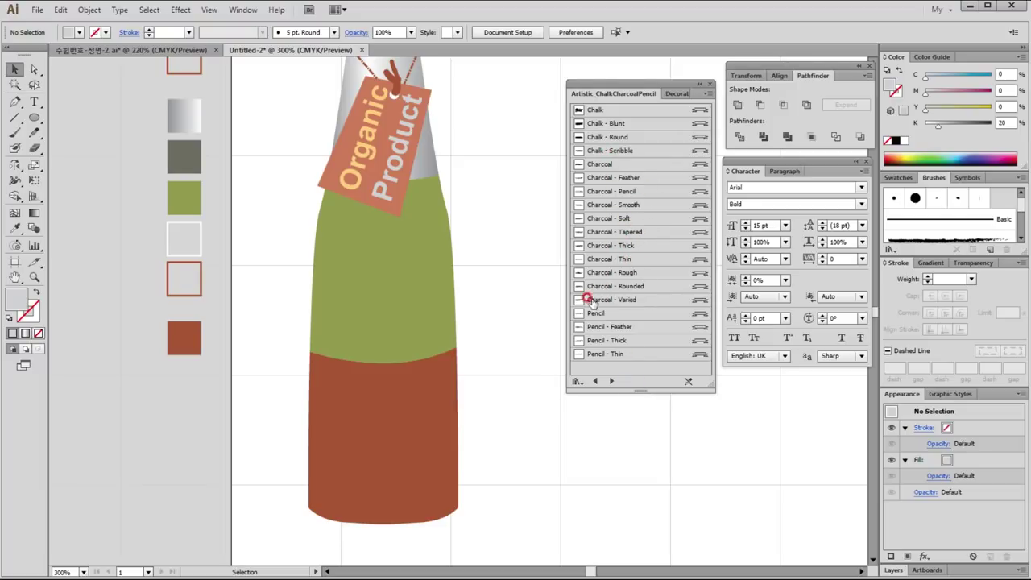
{"action": "left_click", "coordinate": [625, 191]}
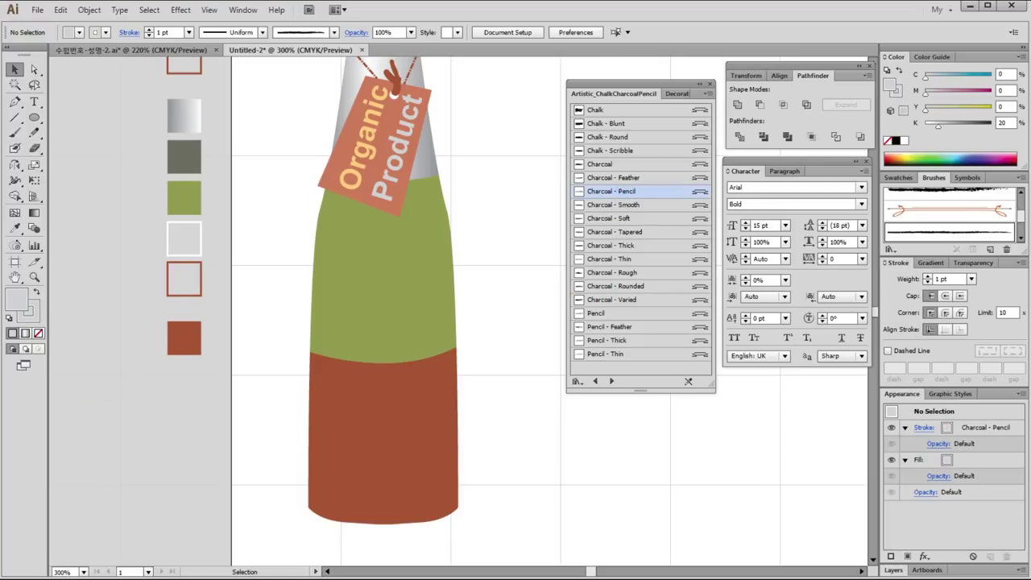
{"action": "left_click", "coordinate": [38, 334]}
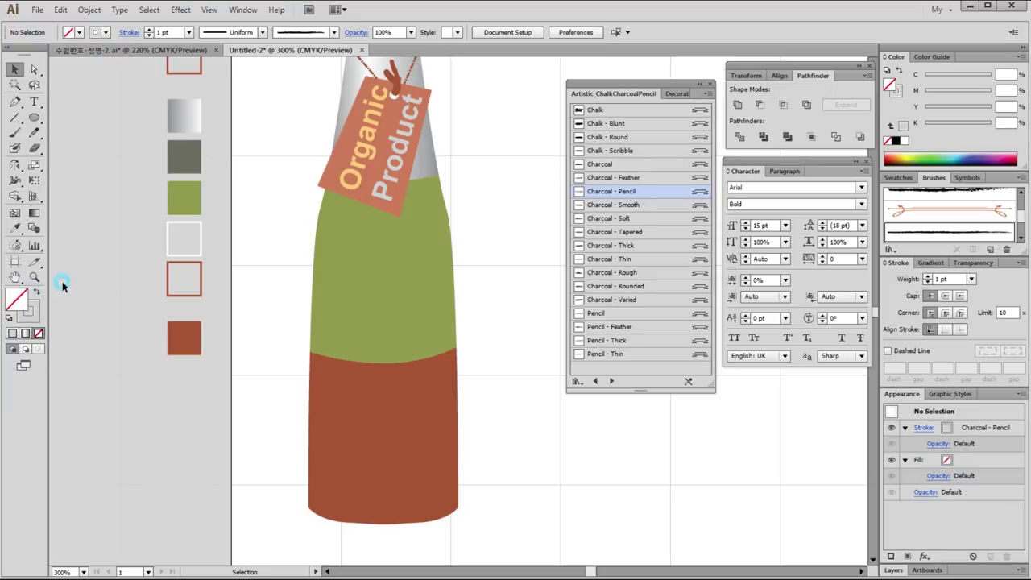
{"action": "left_click", "coordinate": [178, 201]}
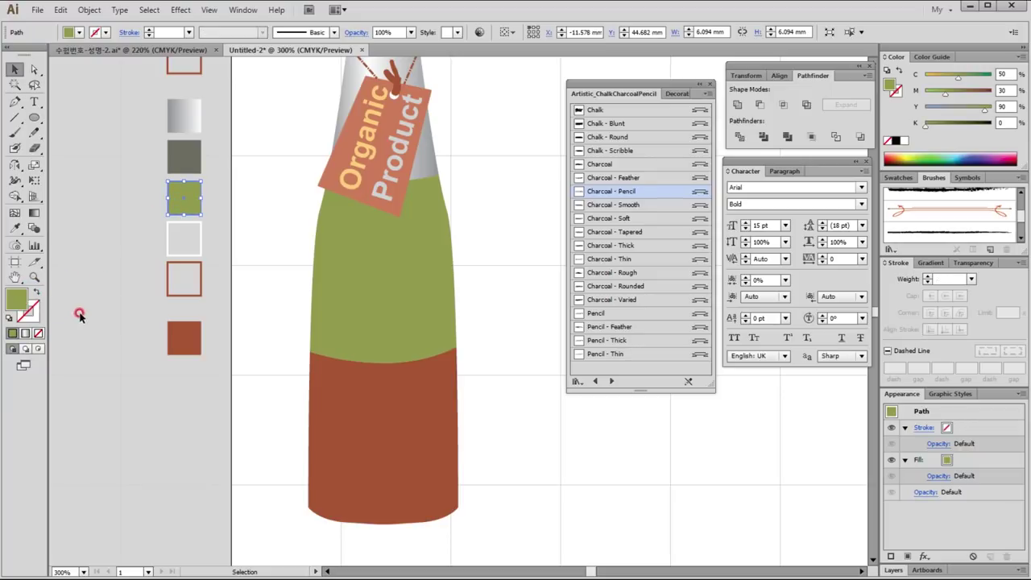
Paint a green Charcoal - Pencil arc across the bottle's label band.
{"action": "left_click", "coordinate": [36, 293]}
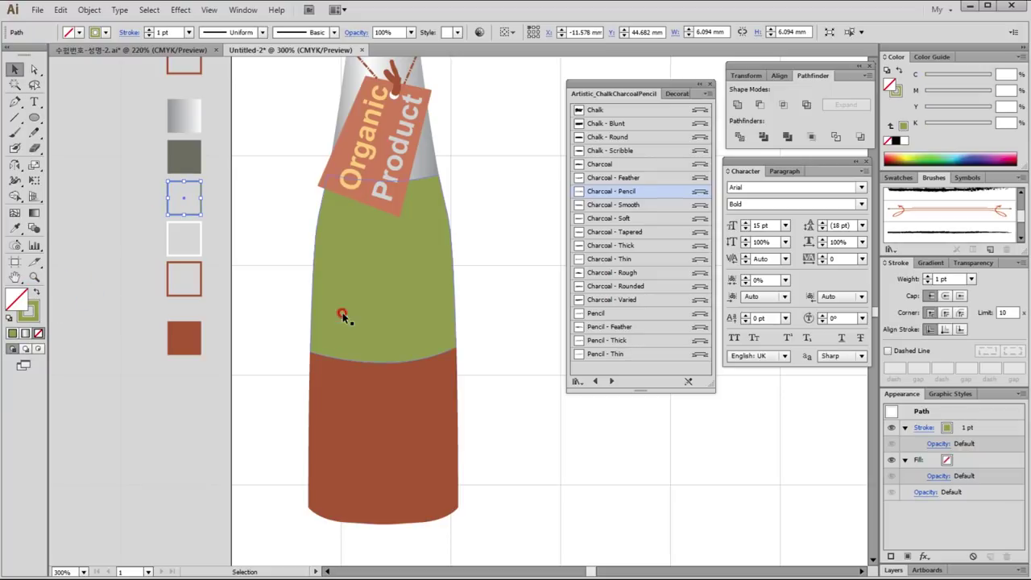
{"action": "left_click", "coordinate": [512, 260]}
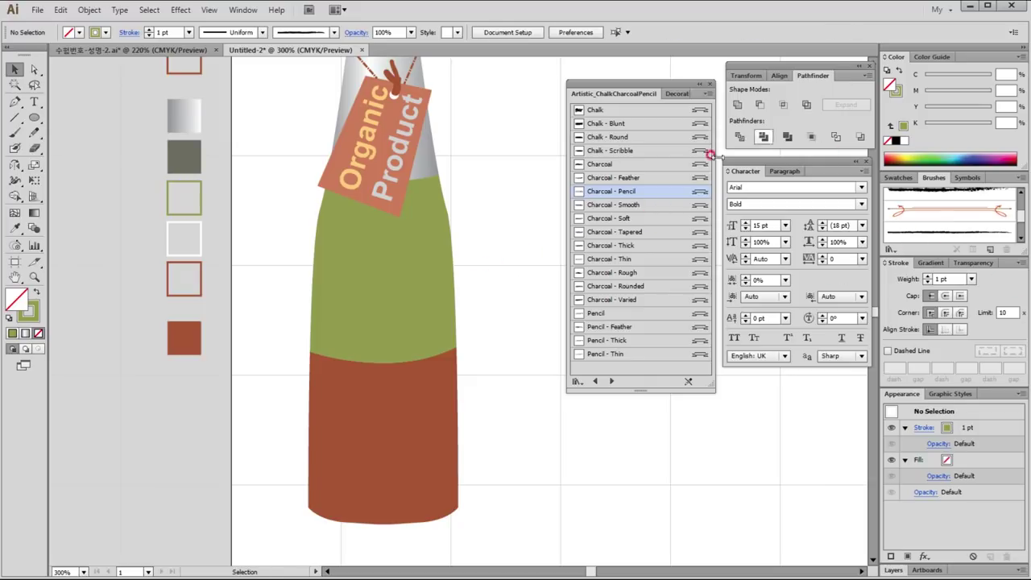
{"action": "left_click", "coordinate": [606, 191]}
{"action": "left_click", "coordinate": [13, 134]}
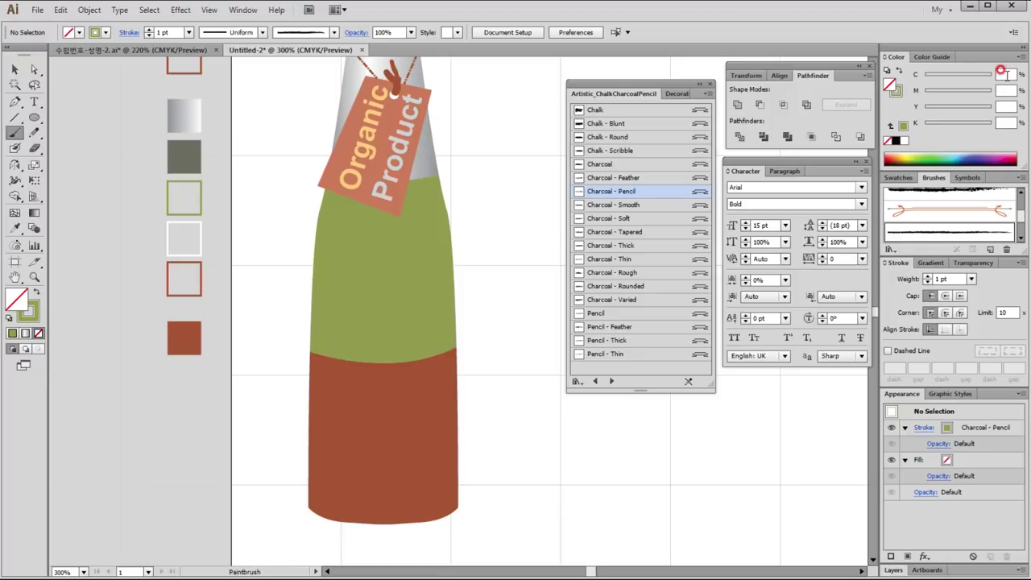
{"action": "left_click", "coordinate": [17, 323]}
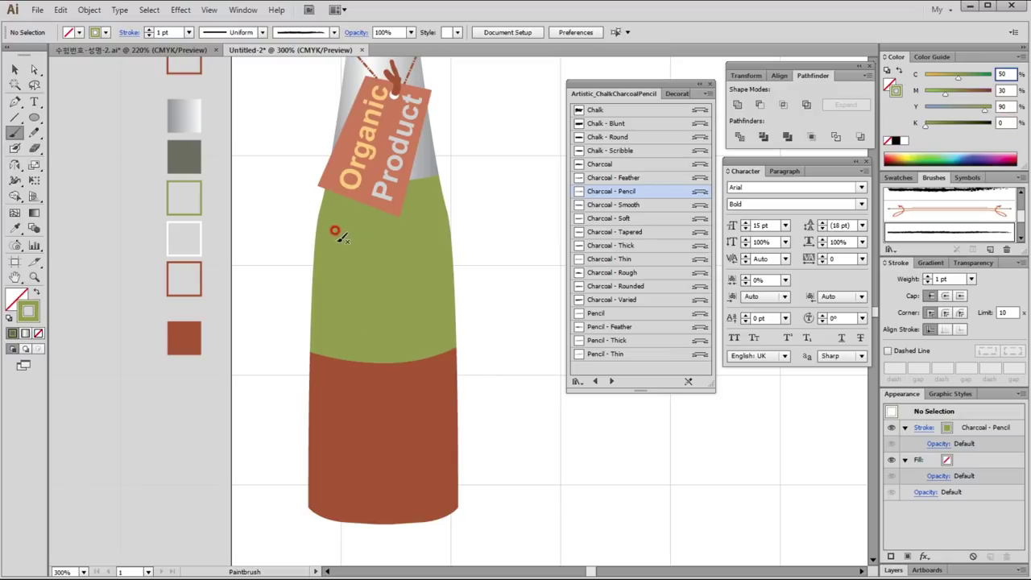
{"action": "left_click_drag", "start_coordinate": [332, 234], "coordinate": [431, 239]}
Recolour the green bottle section dark grey by sampling the grey swatch.
{"action": "left_click", "coordinate": [18, 71]}
{"action": "left_click", "coordinate": [343, 316]}
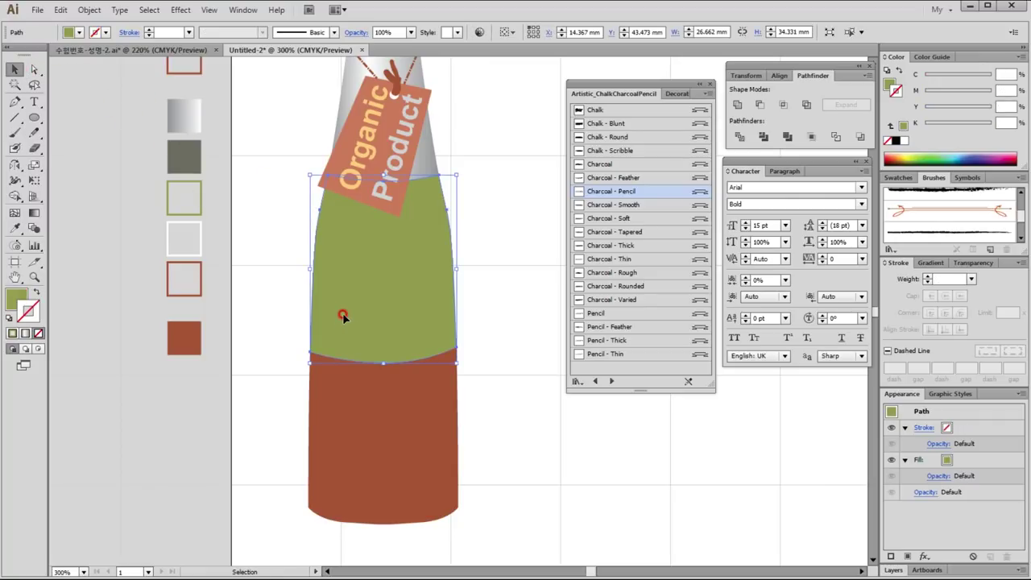
{"action": "key", "text": "i"}
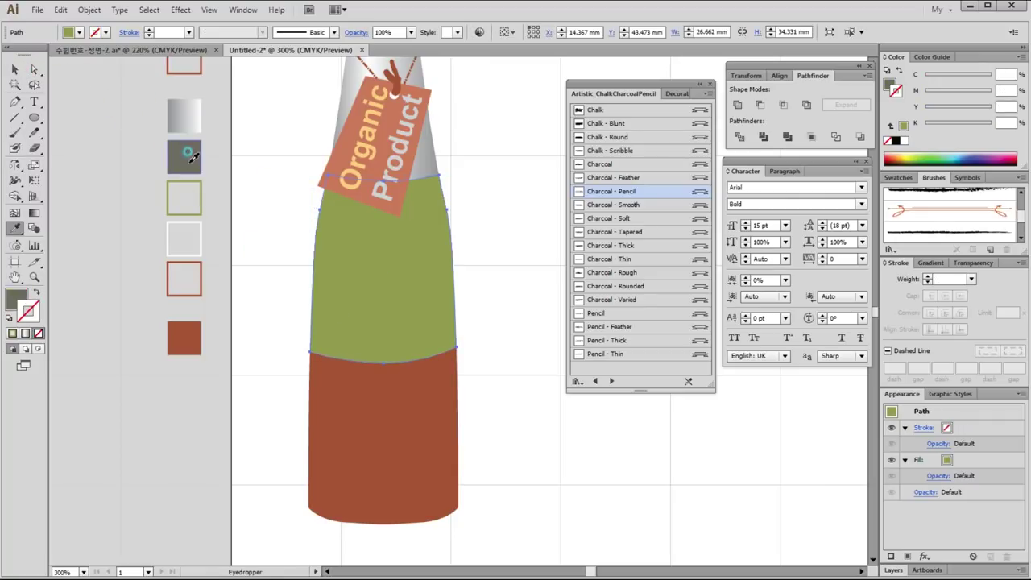
{"action": "left_click", "coordinate": [183, 157]}
{"action": "left_click", "coordinate": [15, 70]}
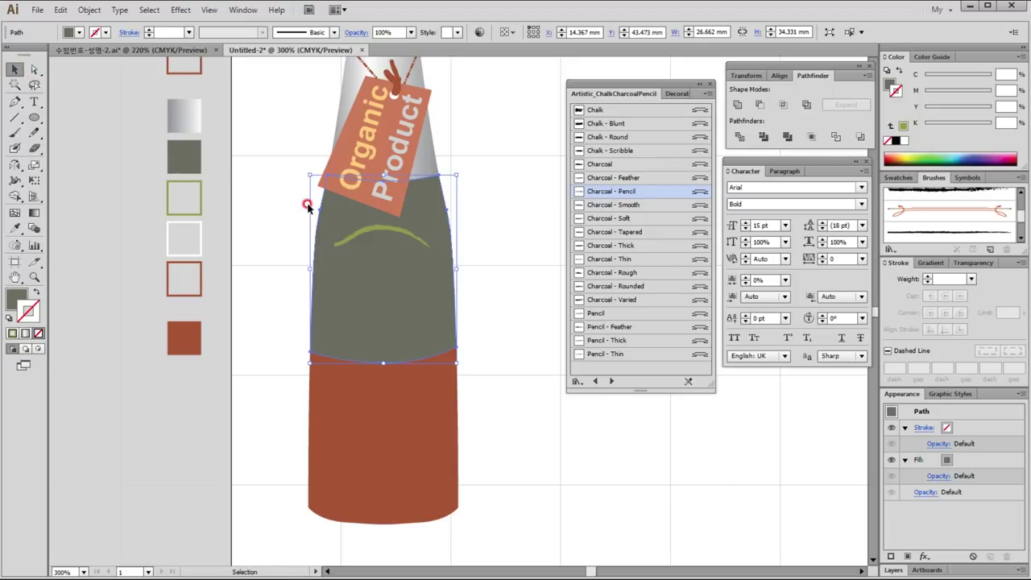
Set the chalk curve's stroke weight to 2 pt.
{"action": "left_click", "coordinate": [356, 233]}
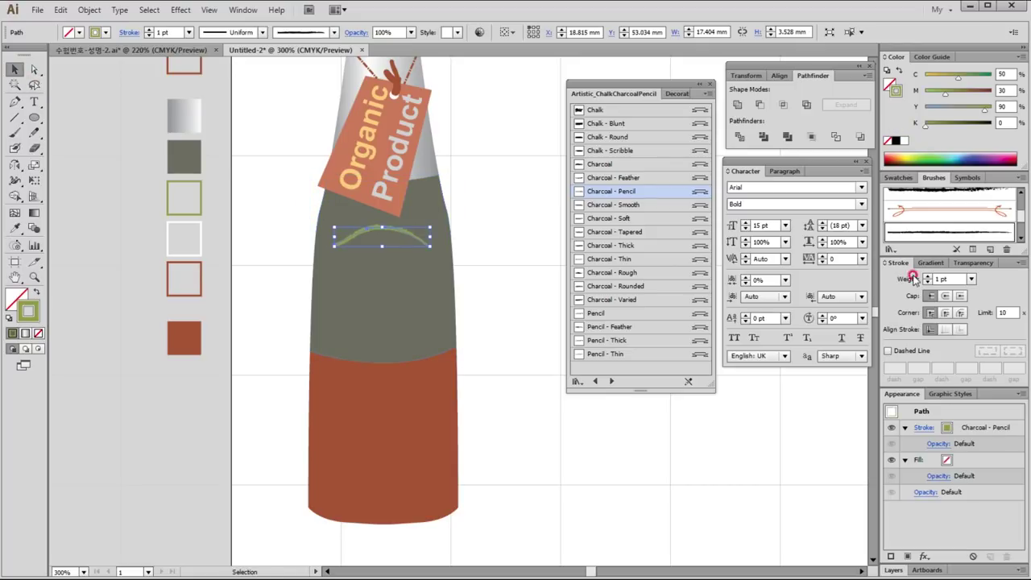
{"action": "left_click", "coordinate": [972, 279]}
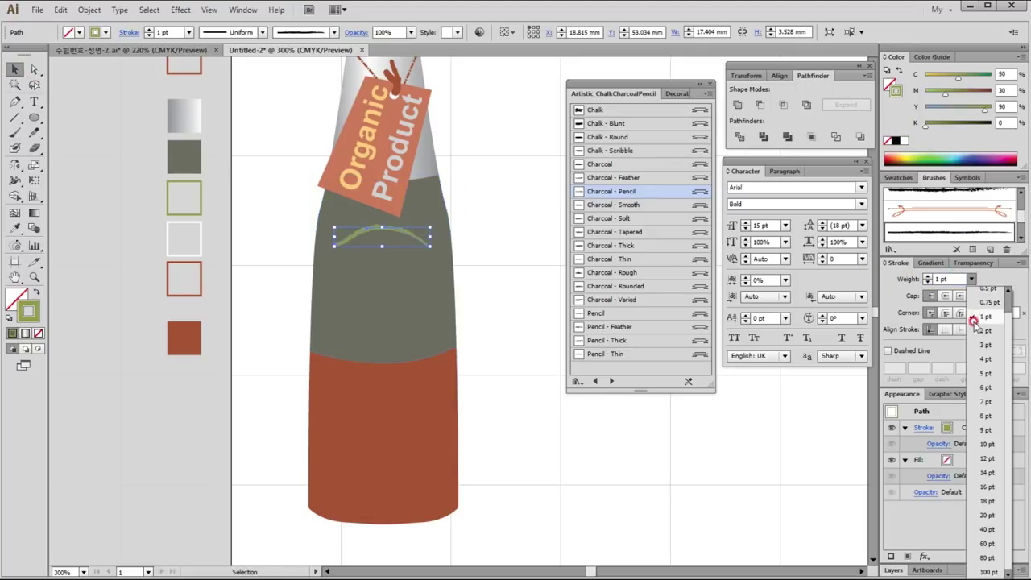
{"action": "left_click", "coordinate": [985, 331]}
{"action": "left_click", "coordinate": [528, 307]}
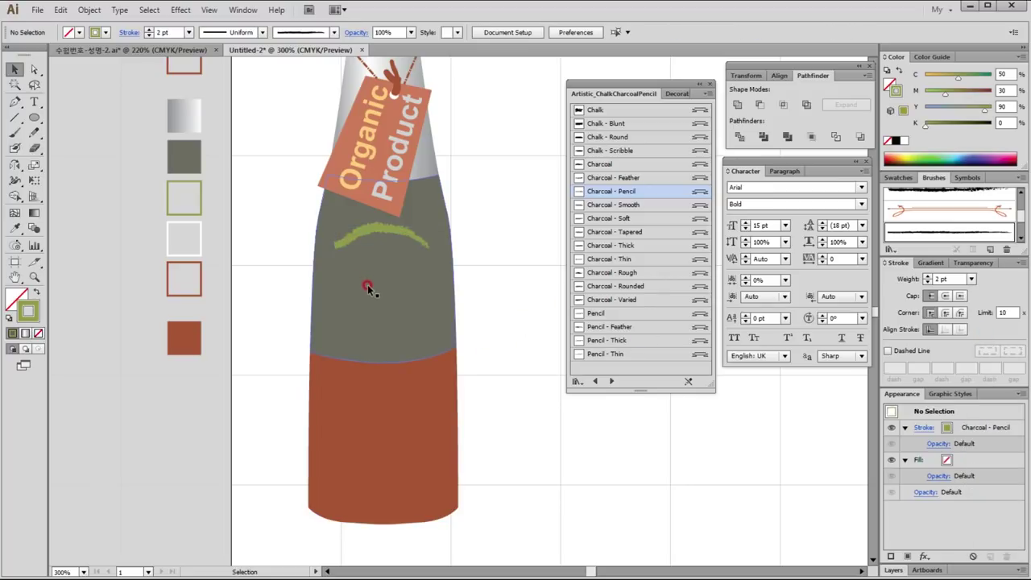
Close the chalk brush library and frame the whole bottle and swatches at 200%.
{"action": "mouse_move", "coordinate": [479, 343]}
{"action": "left_mouse_down"}
{"action": "mouse_move", "coordinate": [217, 488]}
{"action": "mouse_move", "coordinate": [265, 396]}
{"action": "left_mouse_up"}
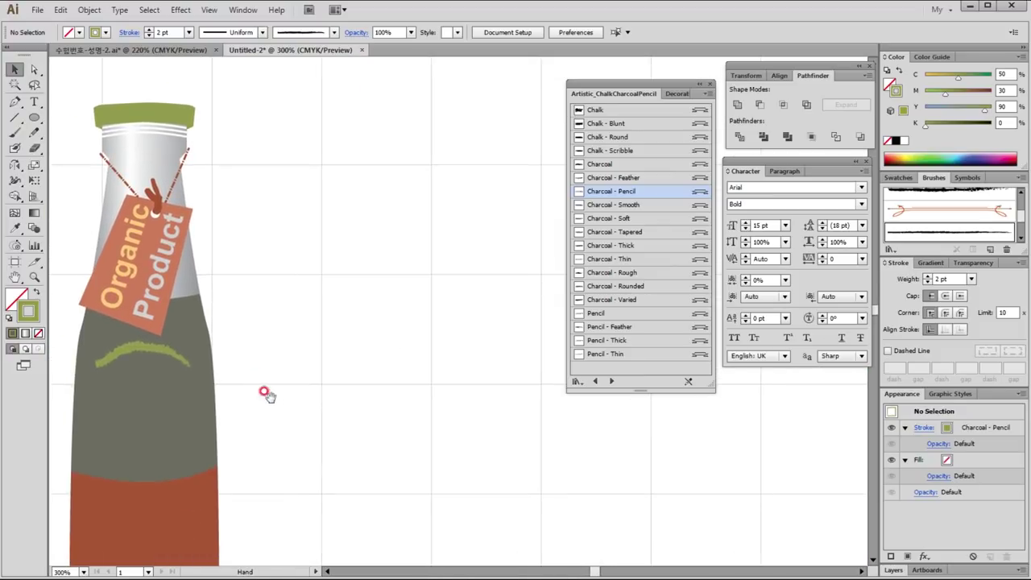
{"action": "left_click", "coordinate": [708, 85]}
{"action": "key", "text": "ctrl+minus"}
{"action": "key", "text": "ctrl+minus"}
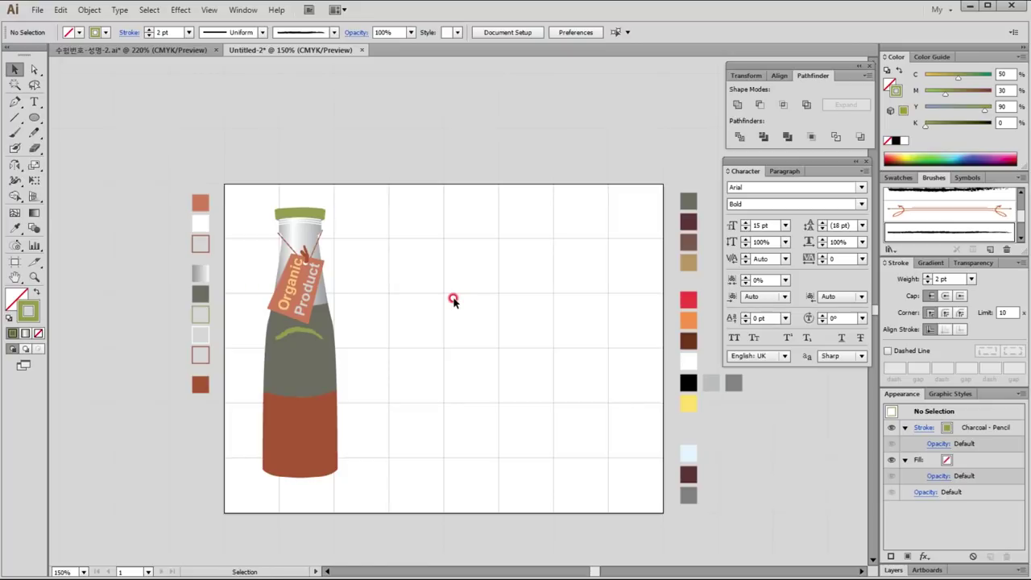
{"action": "mouse_move", "coordinate": [474, 322]}
{"action": "left_mouse_down"}
{"action": "mouse_move", "coordinate": [325, 302]}
{"action": "mouse_move", "coordinate": [382, 301]}
{"action": "left_mouse_up"}
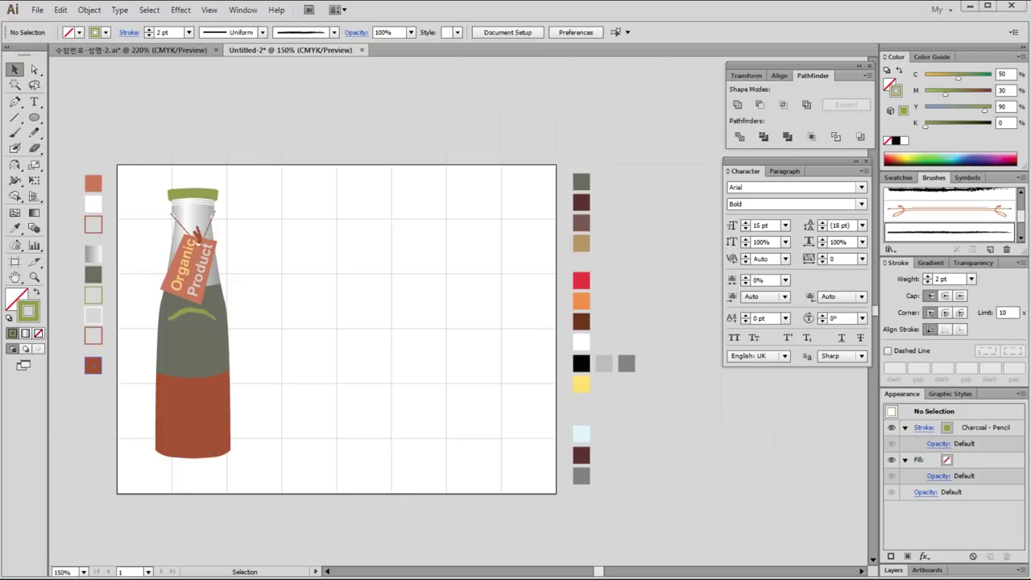
{"action": "key", "text": "ctrl+space"}
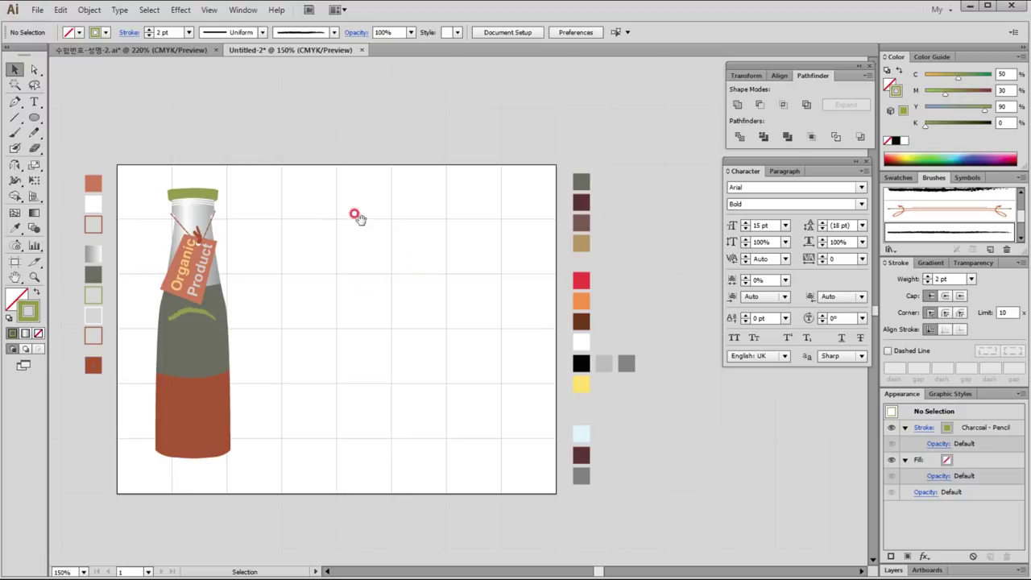
{"action": "left_click_drag", "start_coordinate": [218, 152], "coordinate": [477, 345]}
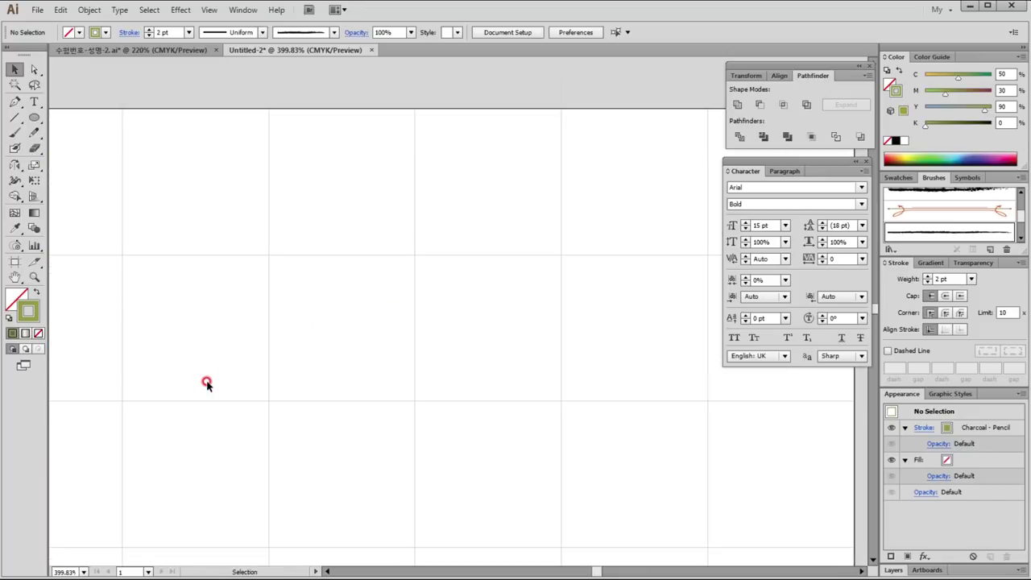
{"action": "key", "text": "ctrl+minus"}
{"action": "key", "text": "ctrl+minus"}
{"action": "left_click_drag", "start_coordinate": [223, 387], "coordinate": [205, 325]}
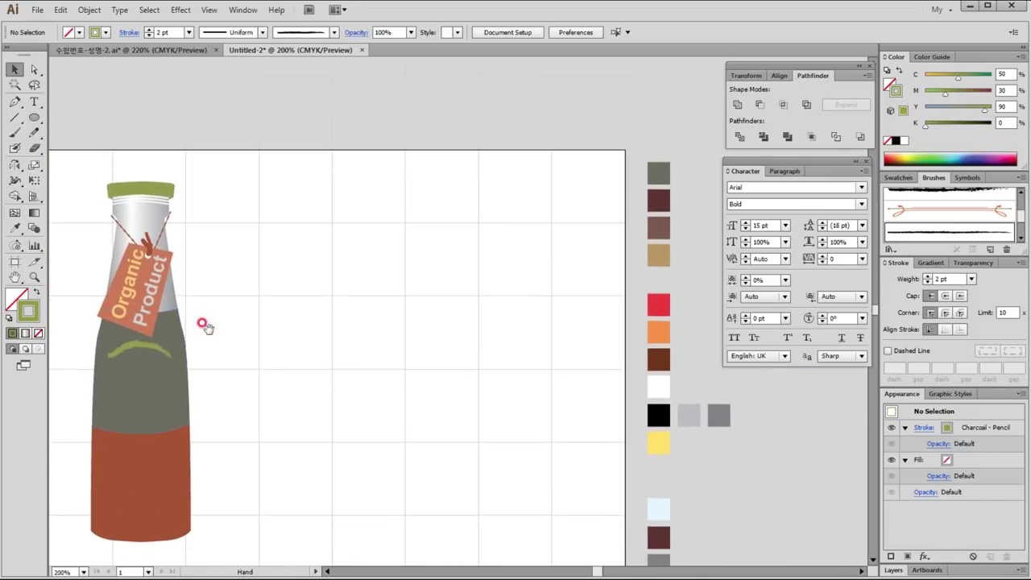
{"action": "key", "text": "p"}
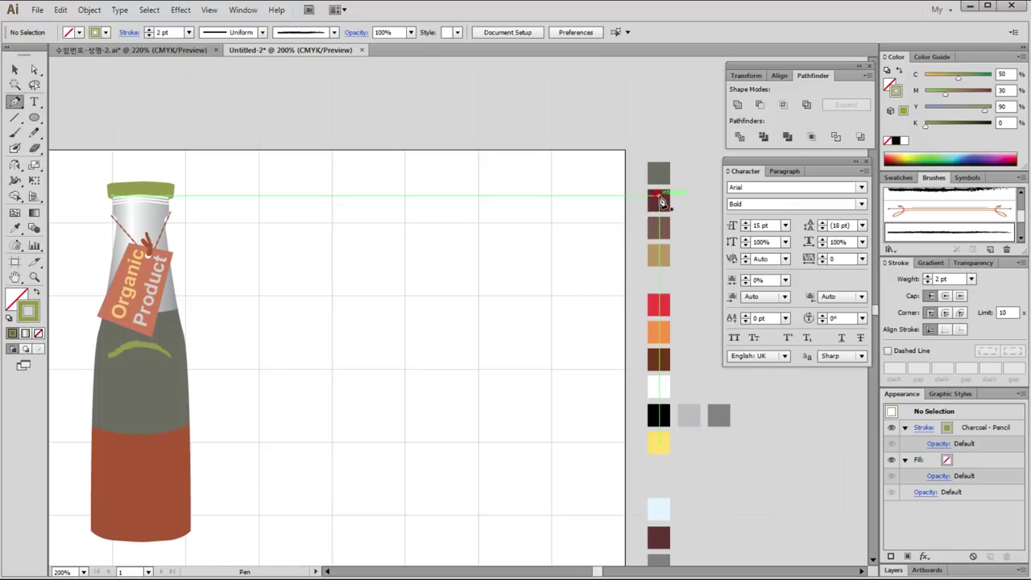
Pen-draw a closed dark brown curved shape with a pointed top beside the bottle.
{"action": "left_click", "coordinate": [659, 199], "text": "ctrl"}
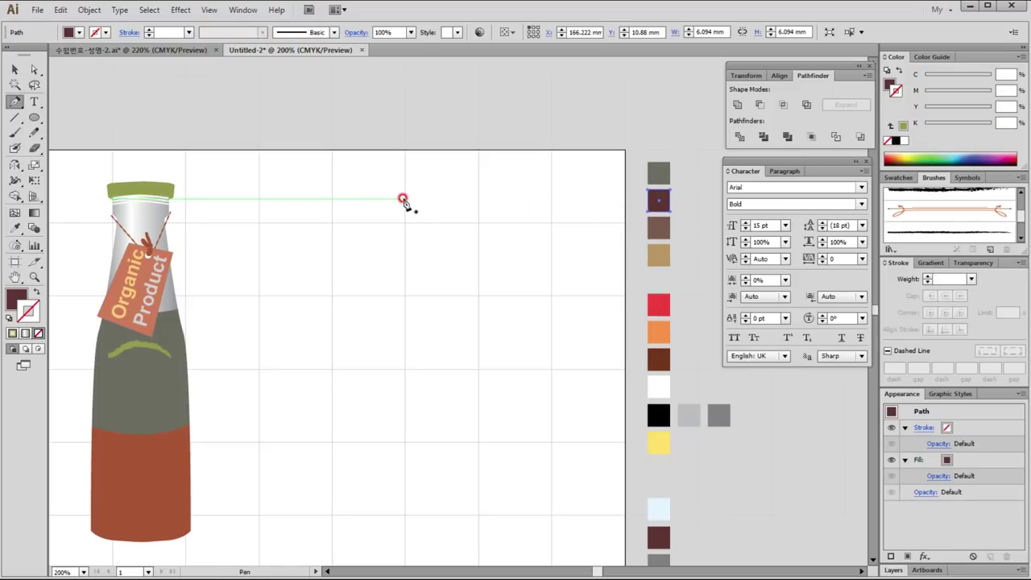
{"action": "left_click", "coordinate": [373, 199]}
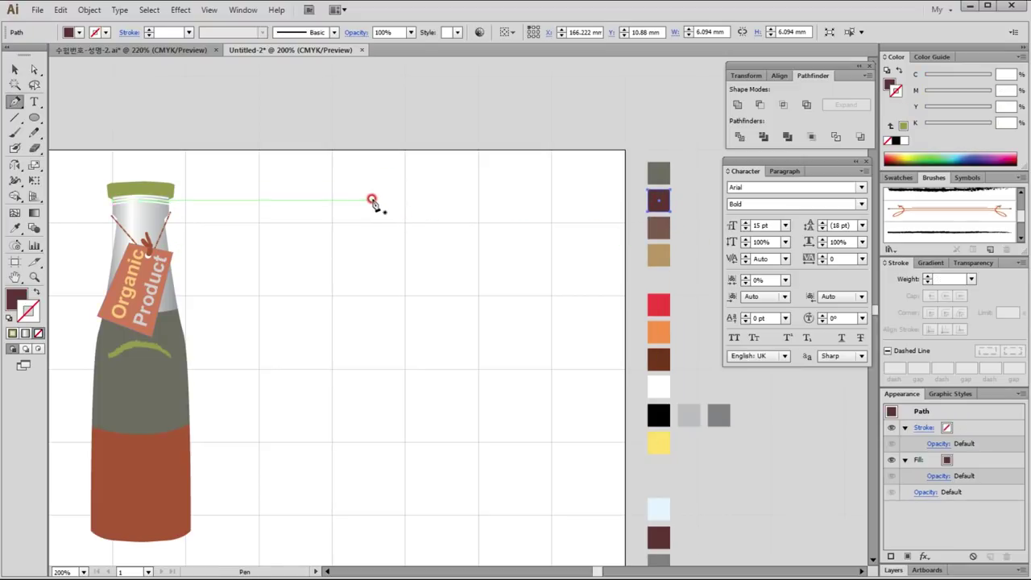
{"action": "left_click_drag", "start_coordinate": [339, 247], "coordinate": [323, 251]}
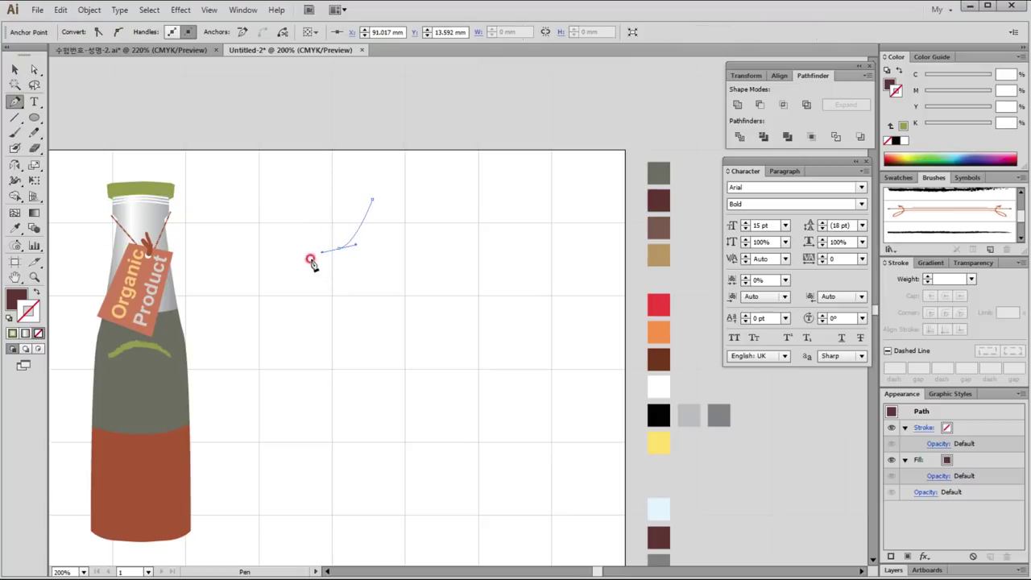
{"action": "mouse_move", "coordinate": [255, 298]}
{"action": "left_mouse_down"}
{"action": "mouse_move", "coordinate": [276, 360]}
{"action": "mouse_move", "coordinate": [373, 339]}
{"action": "left_mouse_up"}
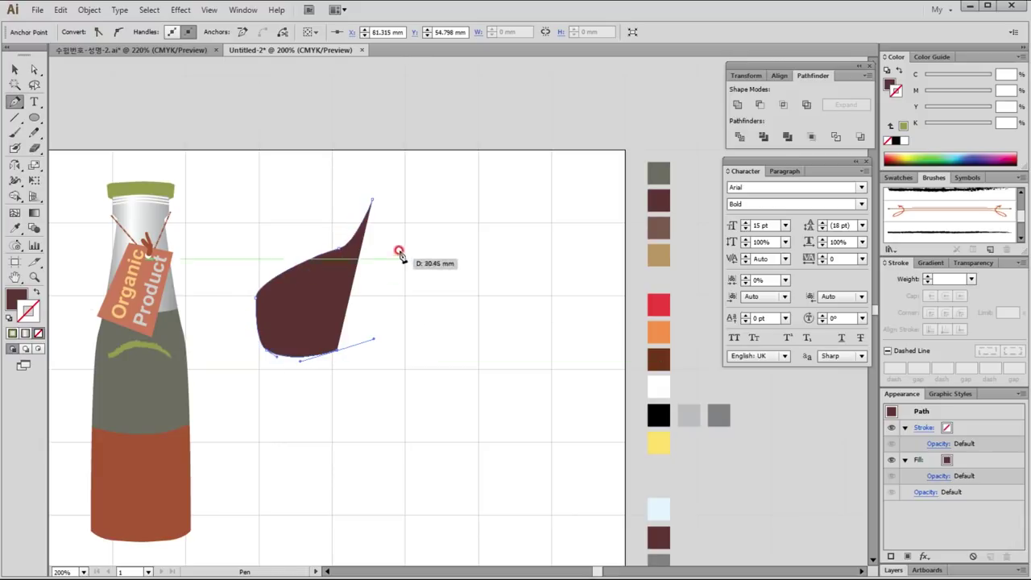
{"action": "mouse_move", "coordinate": [405, 231]}
{"action": "left_mouse_down"}
{"action": "mouse_move", "coordinate": [405, 216]}
{"action": "mouse_move", "coordinate": [374, 202]}
{"action": "left_mouse_up"}
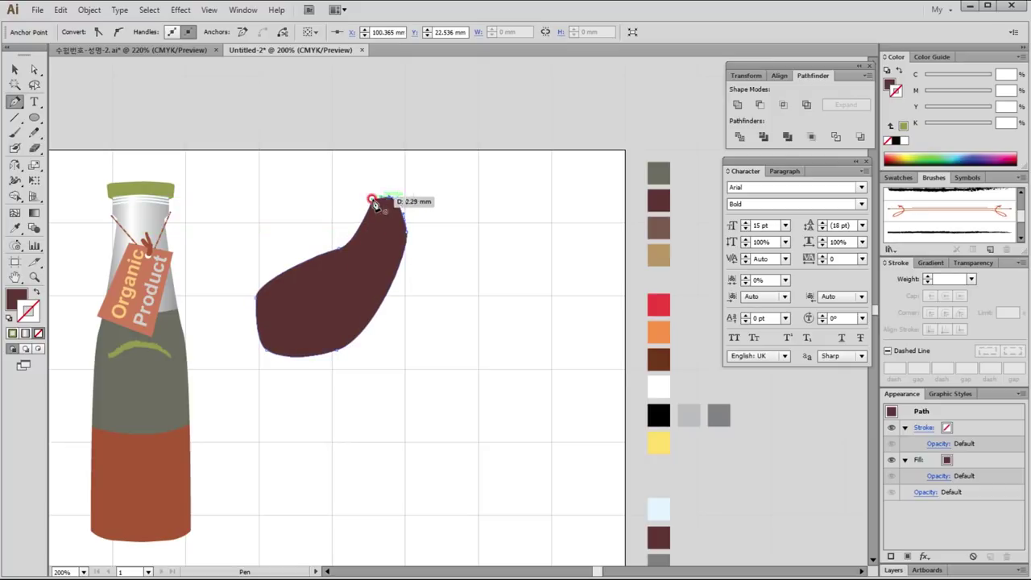
{"action": "left_click", "coordinate": [415, 262], "text": "ctrl"}
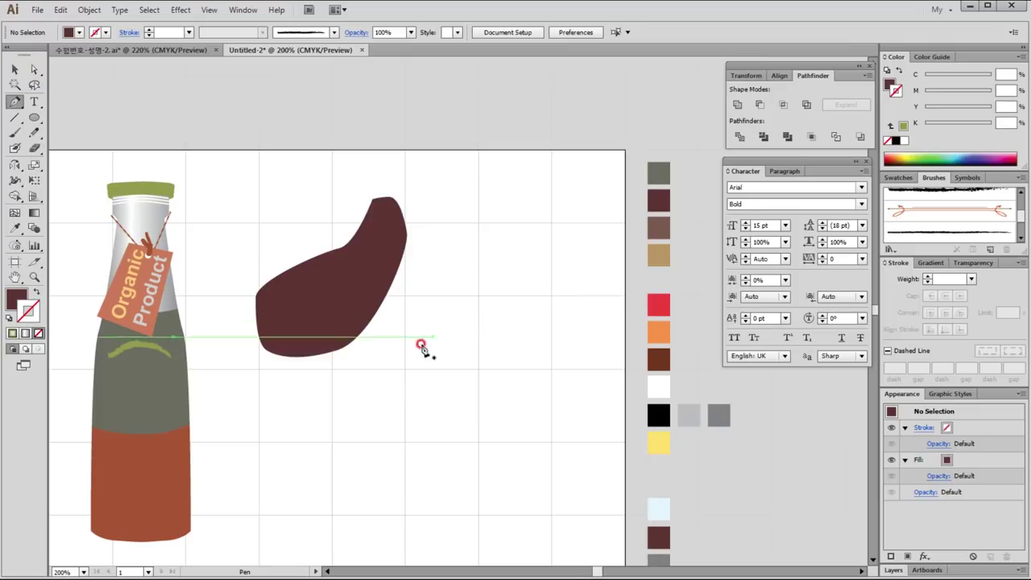
{"action": "left_click", "coordinate": [658, 256], "text": "ctrl"}
Draw a tan circle overlapping the lower edge of the brown shape.
{"action": "left_click", "coordinate": [34, 118]}
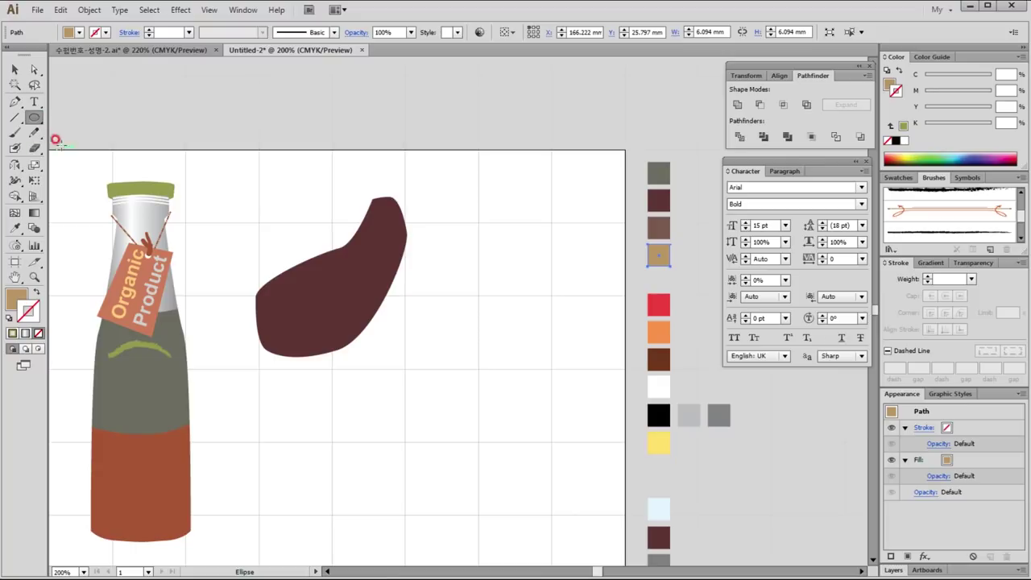
{"action": "left_click", "coordinate": [18, 298]}
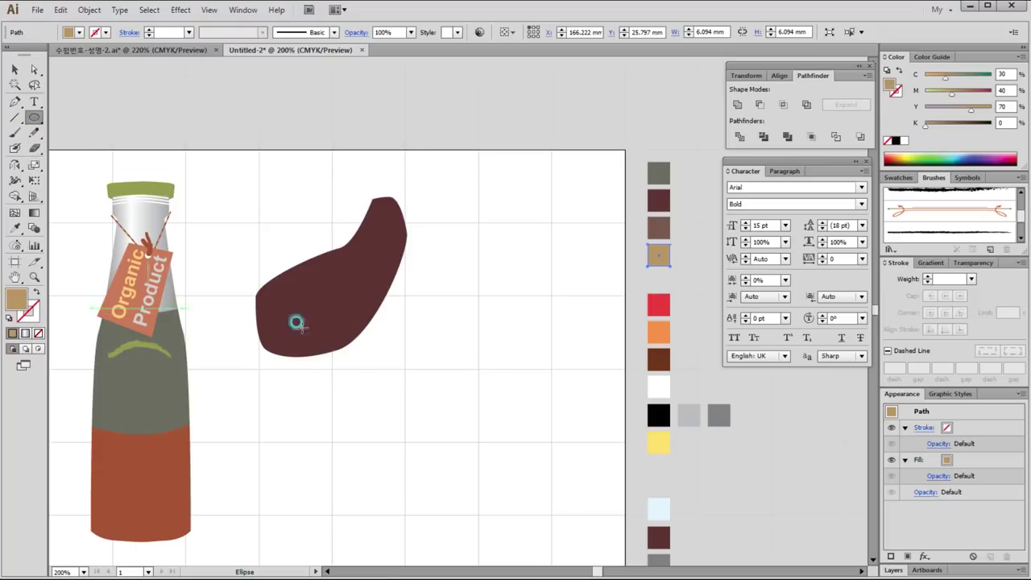
{"action": "left_click_drag", "start_coordinate": [329, 282], "coordinate": [412, 362]}
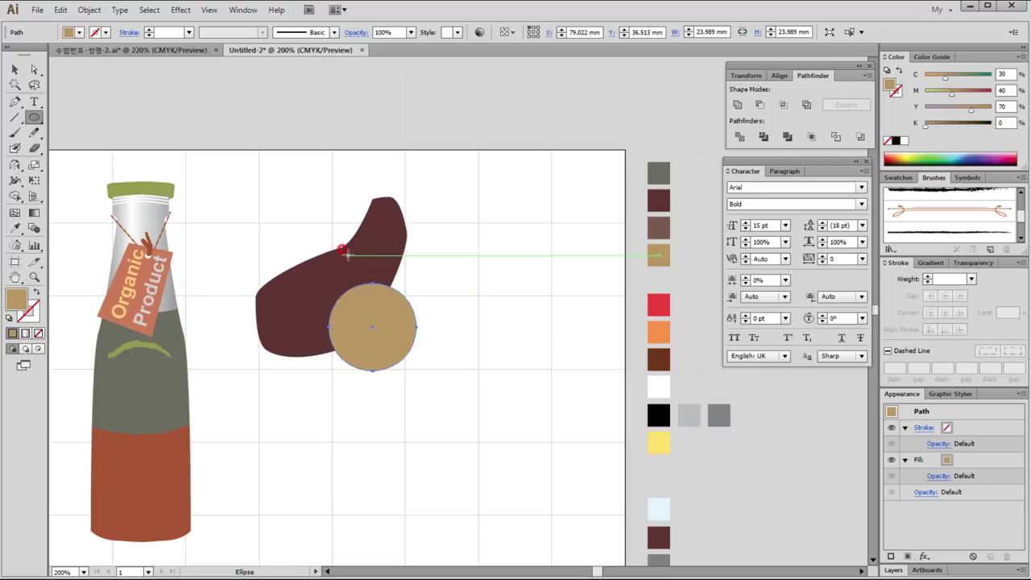
{"action": "key", "text": "ctrl+shift+a"}
{"action": "left_click", "coordinate": [658, 173]}
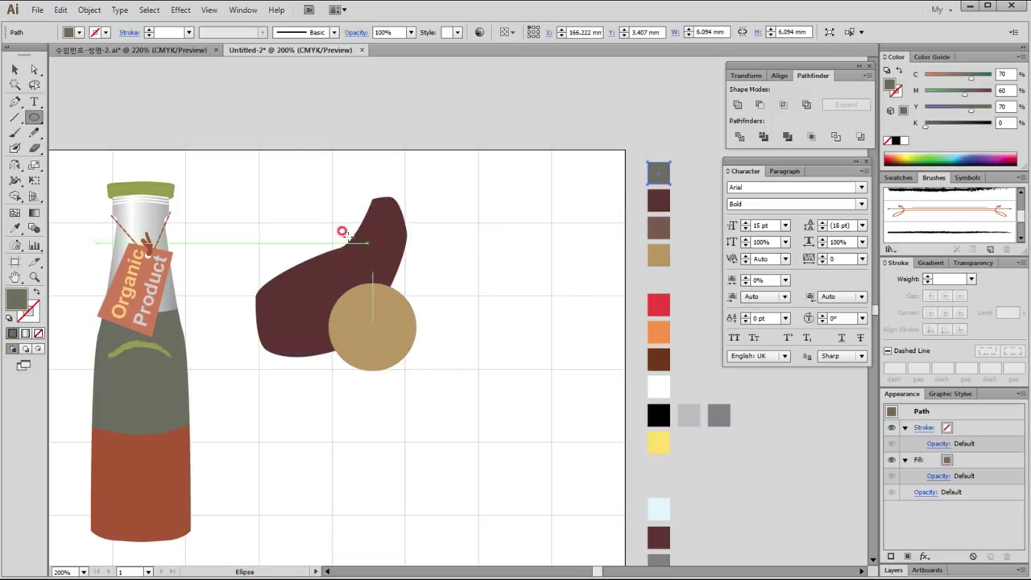
Zoom in and pen-draw a gray stem rising from the brown shape's top.
{"action": "key", "text": "p"}
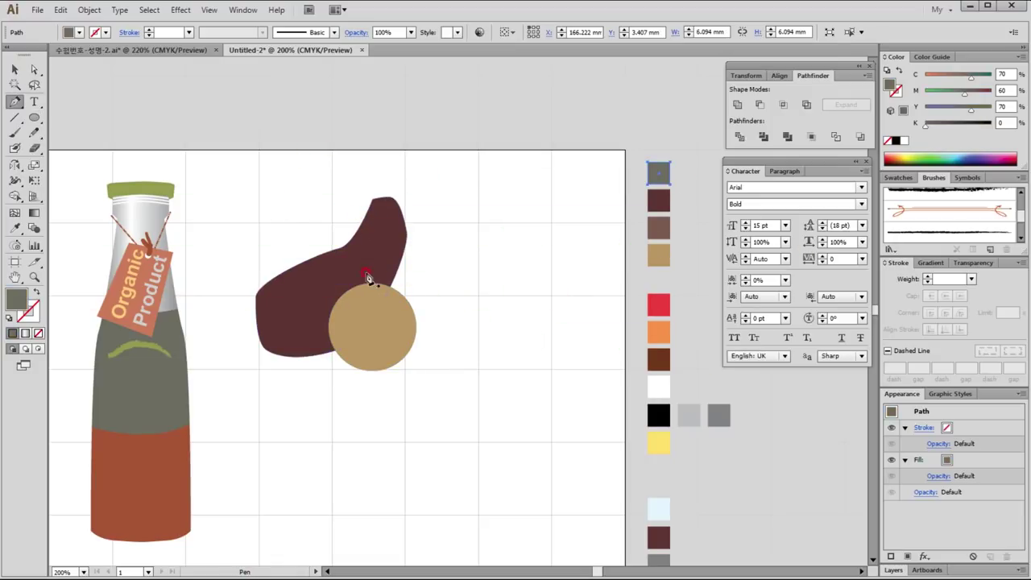
{"action": "key", "text": "ctrl+space"}
{"action": "left_click_drag", "start_coordinate": [274, 127], "coordinate": [479, 303]}
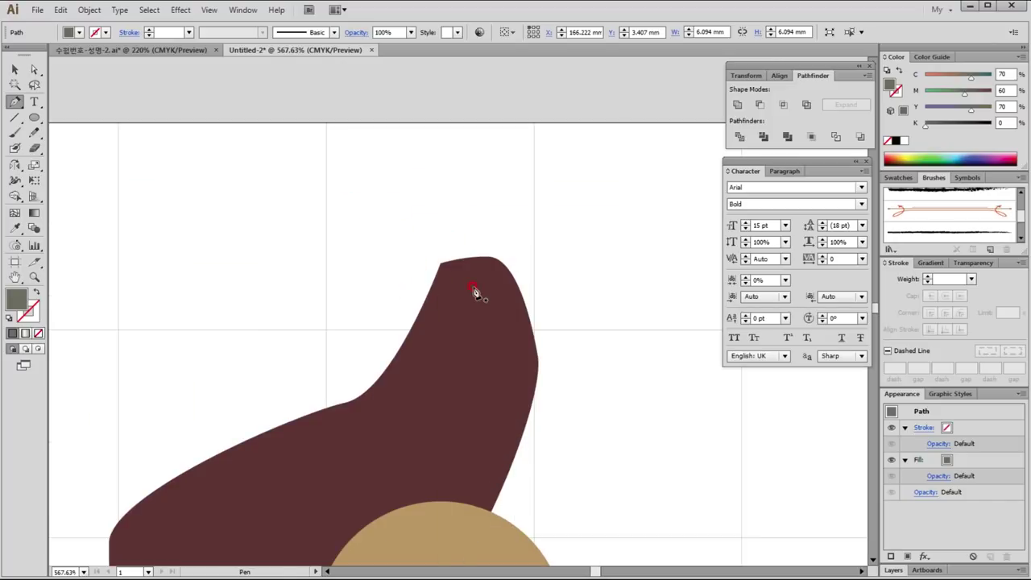
{"action": "left_click_drag", "start_coordinate": [486, 272], "coordinate": [376, 296]}
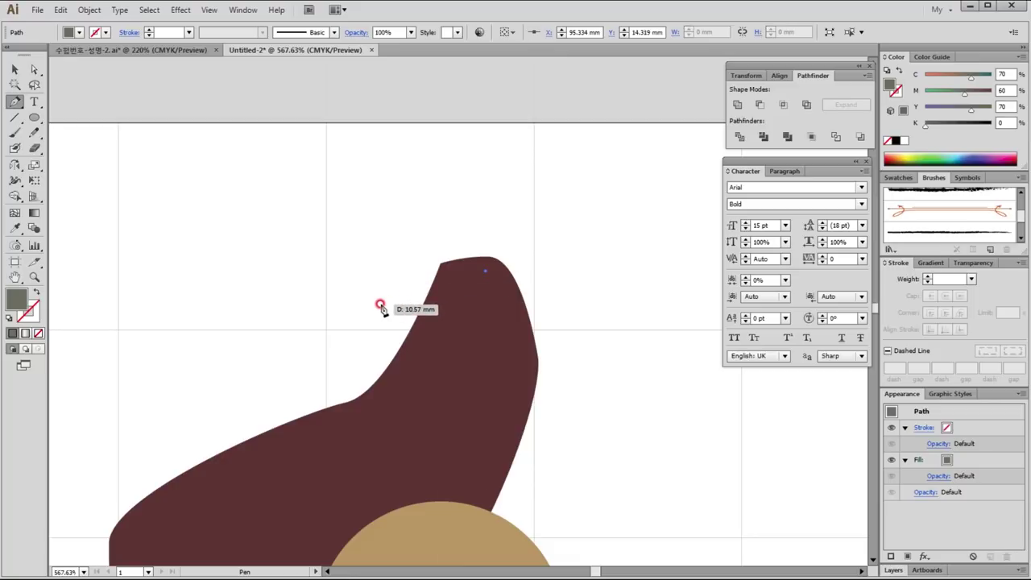
{"action": "left_click_drag", "start_coordinate": [435, 206], "coordinate": [480, 206]}
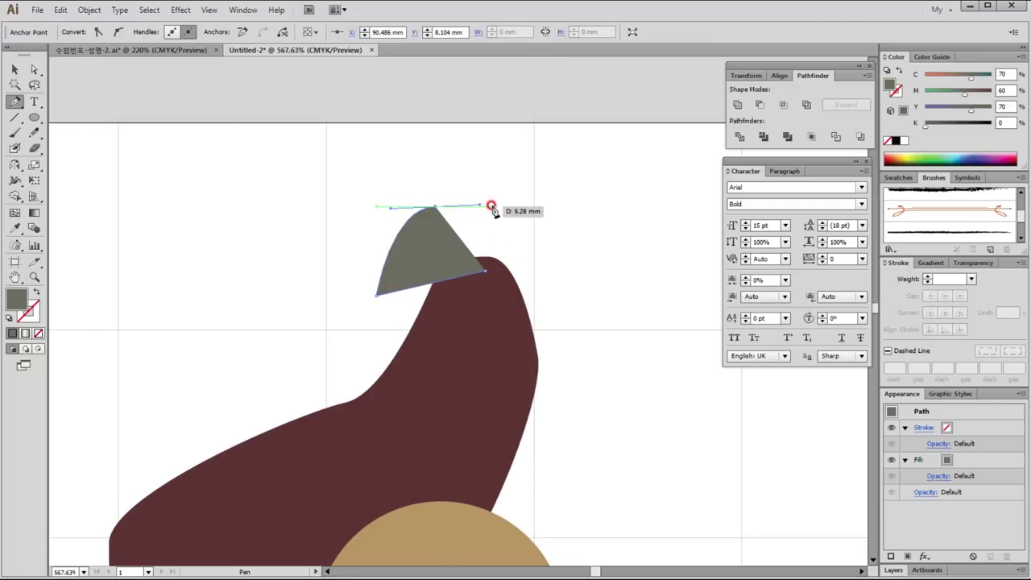
{"action": "left_click", "coordinate": [489, 207]}
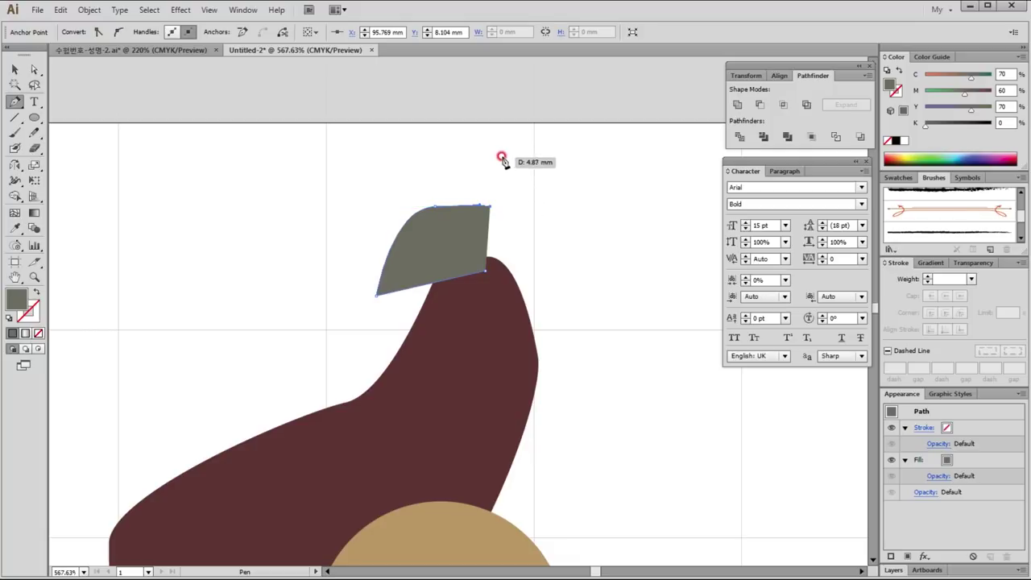
{"action": "left_click", "coordinate": [502, 146]}
{"action": "left_click", "coordinate": [518, 155]}
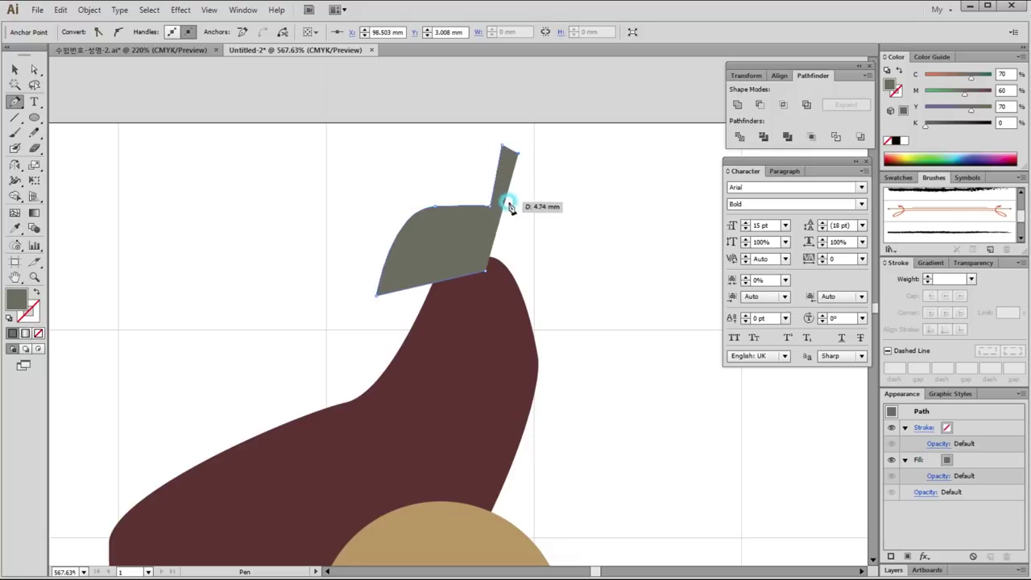
{"action": "left_click", "coordinate": [508, 213]}
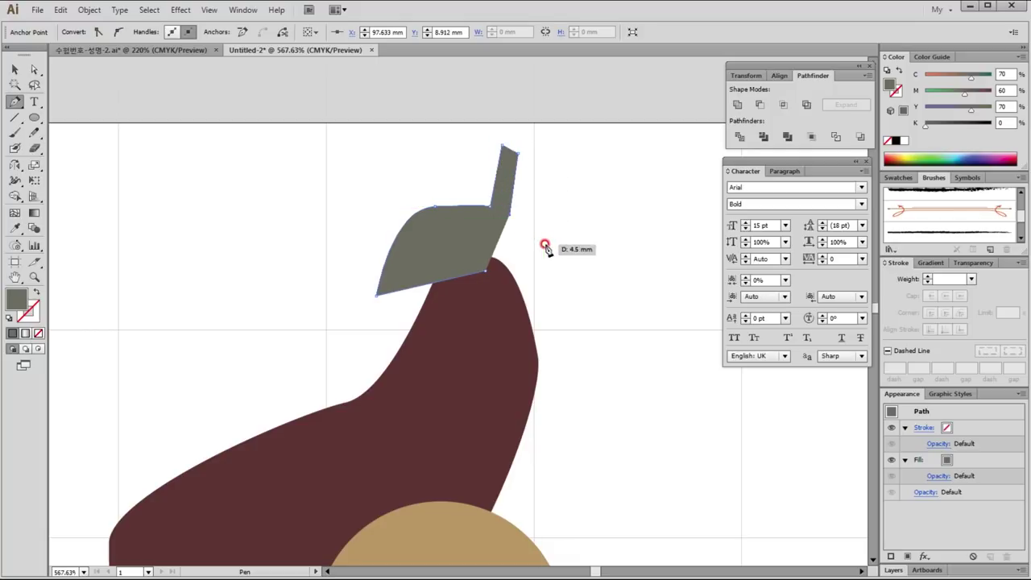
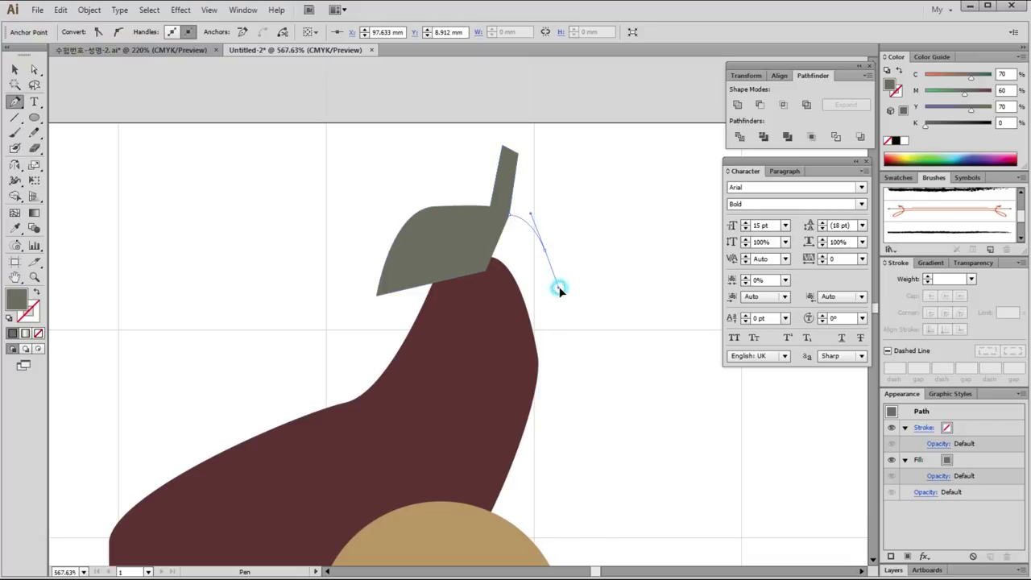
Draw two closed, curved leaf lobes drooping from the eggplant's grey cap.
{"action": "left_click_drag", "start_coordinate": [553, 270], "coordinate": [560, 287]}
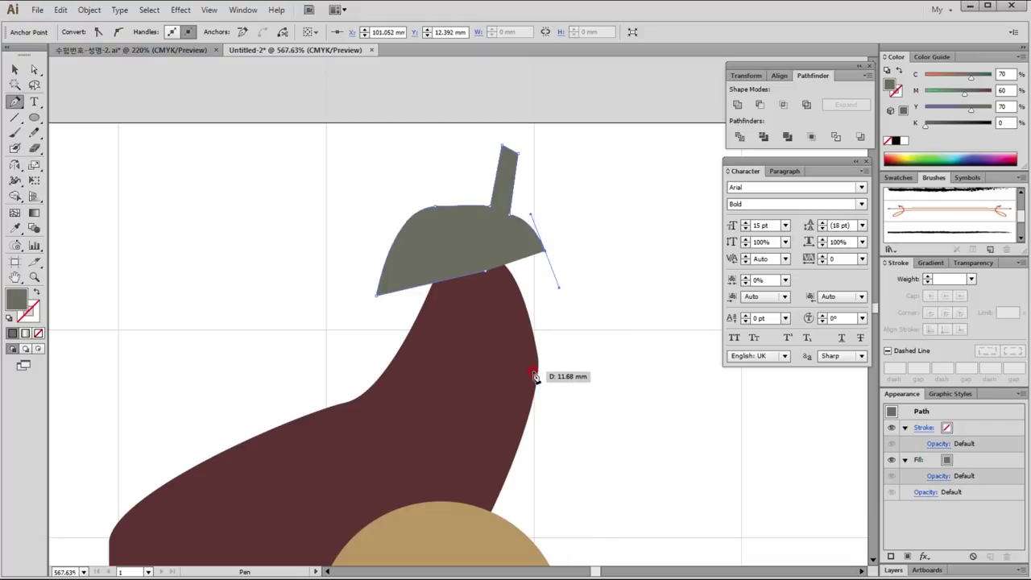
{"action": "mouse_move", "coordinate": [536, 375]}
{"action": "left_mouse_down"}
{"action": "mouse_move", "coordinate": [521, 363]}
{"action": "mouse_move", "coordinate": [519, 328]}
{"action": "left_mouse_up"}
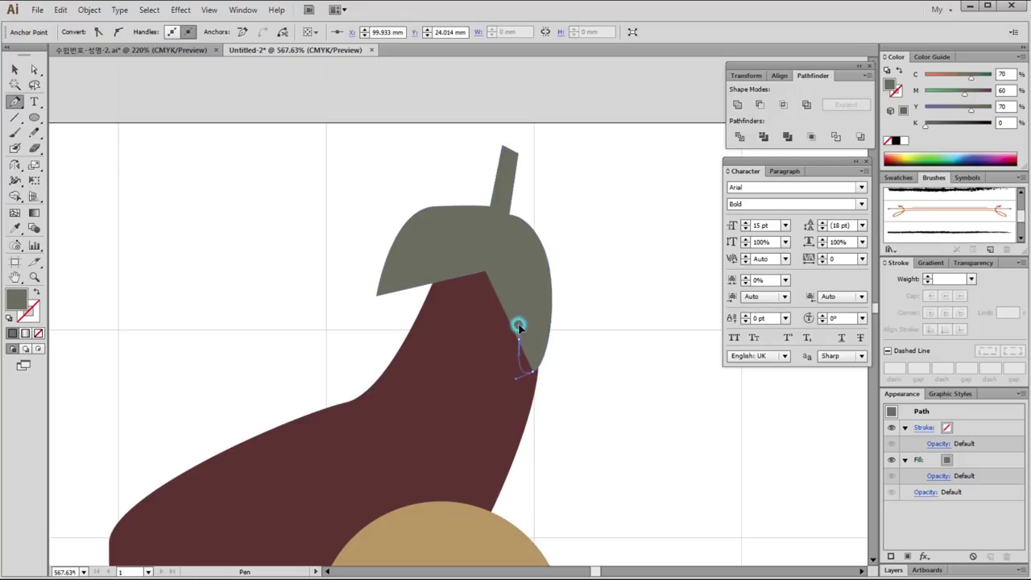
{"action": "left_click_drag", "start_coordinate": [510, 276], "coordinate": [513, 281]}
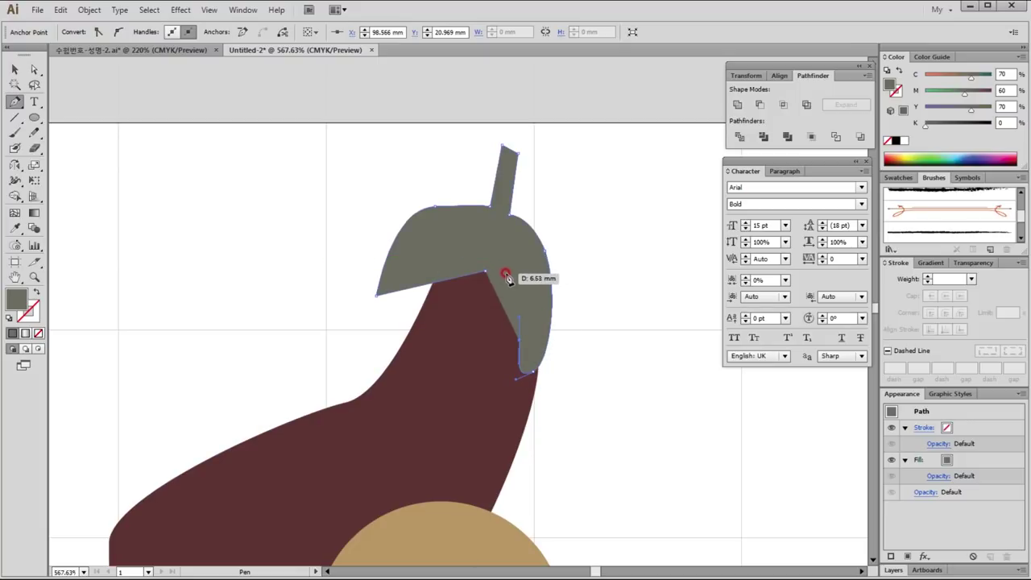
{"action": "left_click_drag", "start_coordinate": [513, 281], "coordinate": [479, 345]}
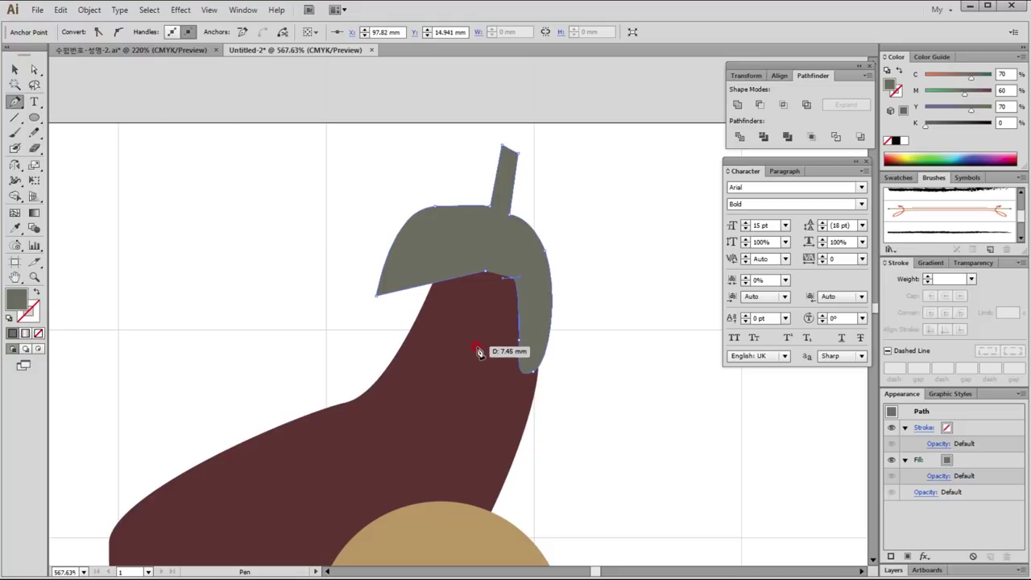
{"action": "left_click_drag", "start_coordinate": [478, 345], "coordinate": [478, 329]}
{"action": "left_click_drag", "start_coordinate": [482, 272], "coordinate": [492, 261]}
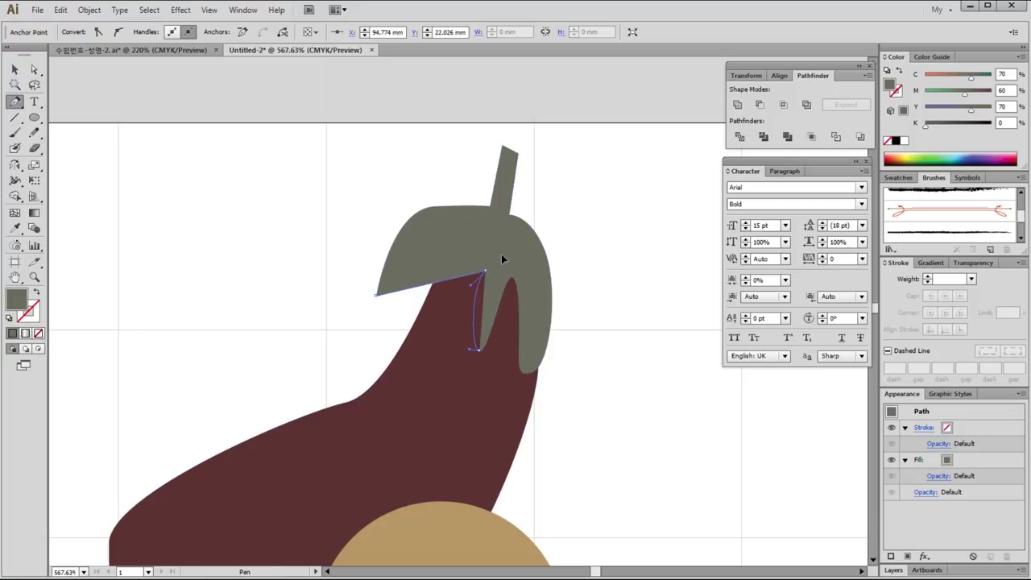
{"action": "left_click", "coordinate": [484, 273]}
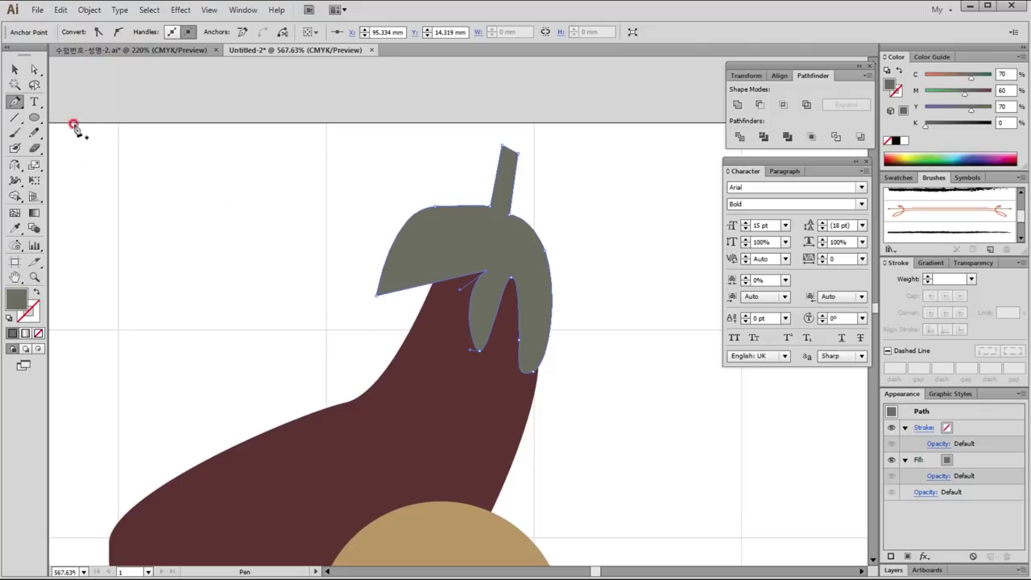
Pull one leaf lobe's anchor up-left with Direct Selection to reshape it, then deselect.
{"action": "left_click", "coordinate": [34, 69]}
{"action": "mouse_move", "coordinate": [485, 273]}
{"action": "left_mouse_down"}
{"action": "mouse_move", "coordinate": [470, 264]}
{"action": "mouse_move", "coordinate": [451, 291]}
{"action": "left_mouse_up"}
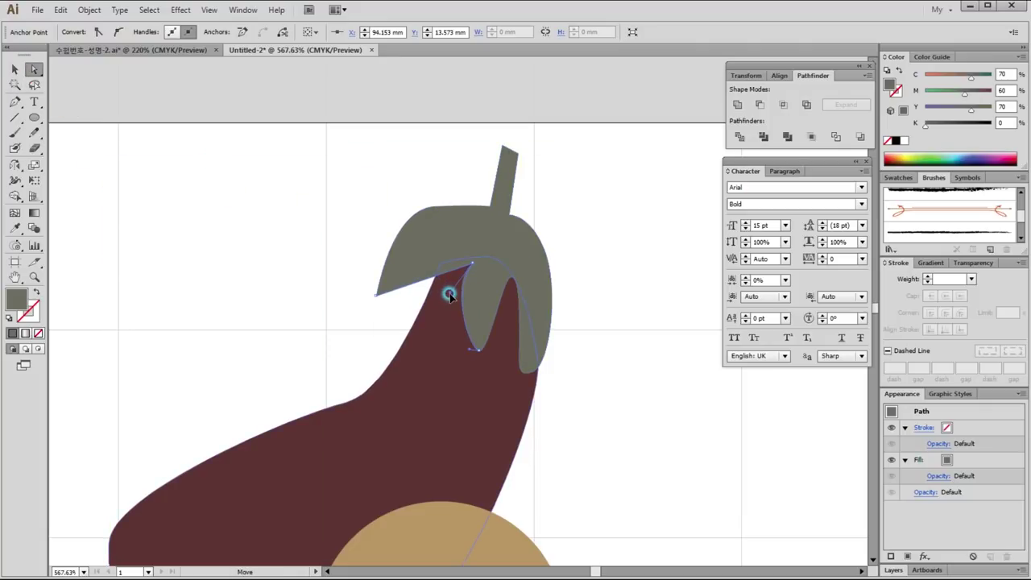
{"action": "left_click", "coordinate": [608, 383]}
{"action": "left_click_drag", "start_coordinate": [536, 478], "coordinate": [542, 317]}
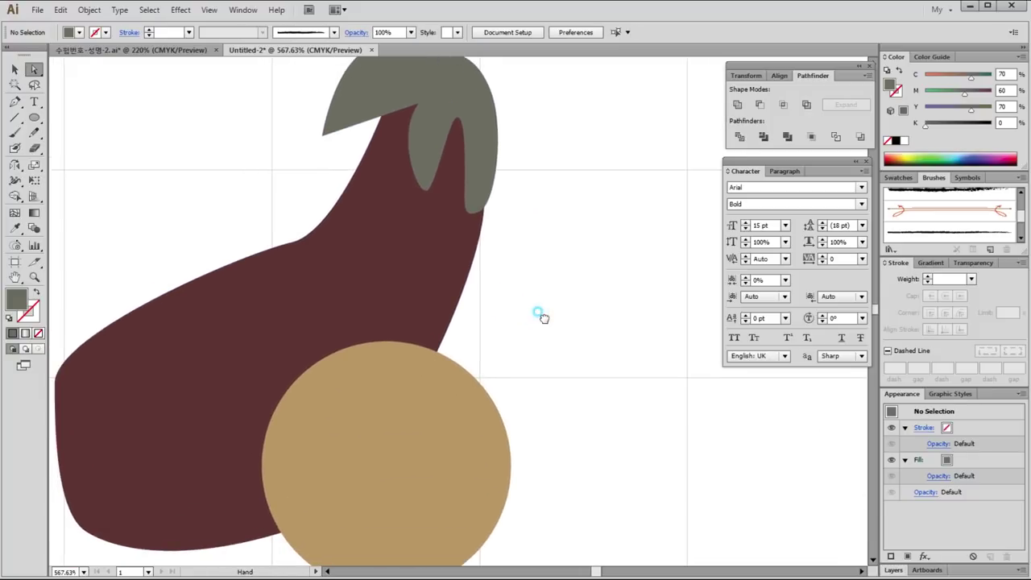
Start a pointed leaf shape with the Pen tool on top of the tan circle.
{"action": "left_click_drag", "start_coordinate": [529, 341], "coordinate": [496, 307]}
{"action": "left_click", "coordinate": [15, 102]}
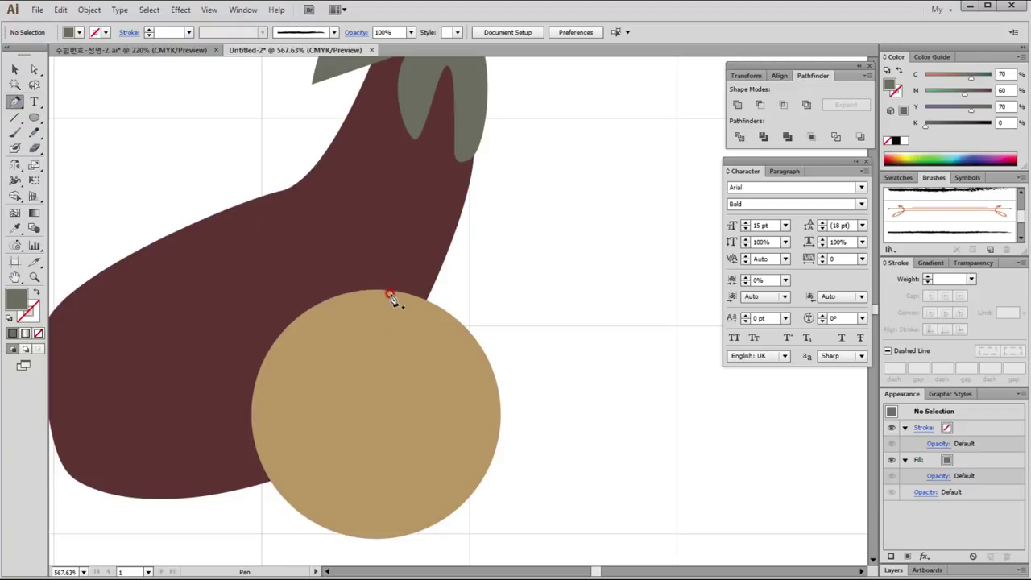
{"action": "left_click_drag", "start_coordinate": [364, 271], "coordinate": [368, 276]}
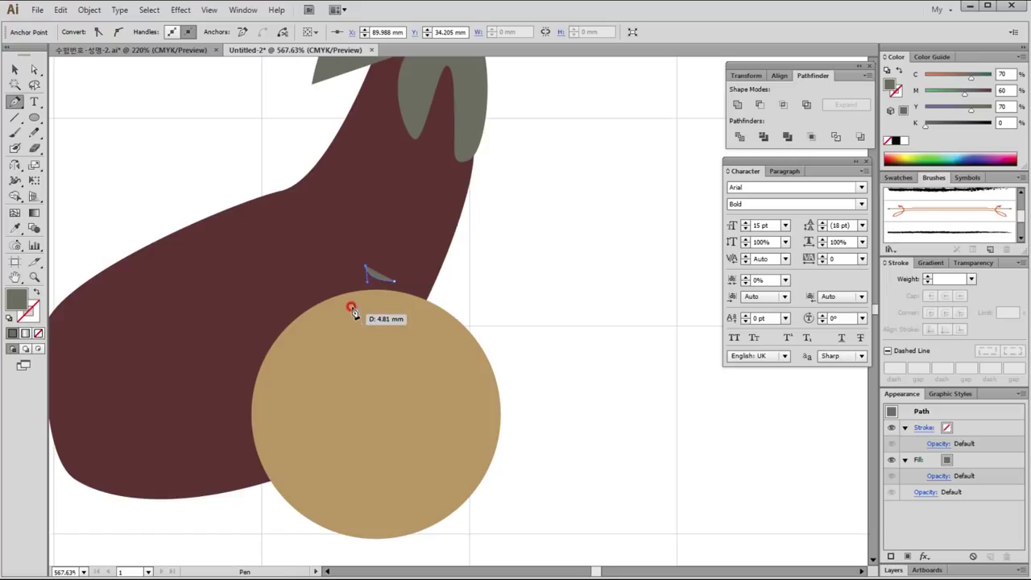
{"action": "left_click_drag", "start_coordinate": [365, 287], "coordinate": [339, 295]}
{"action": "left_click", "coordinate": [330, 292]}
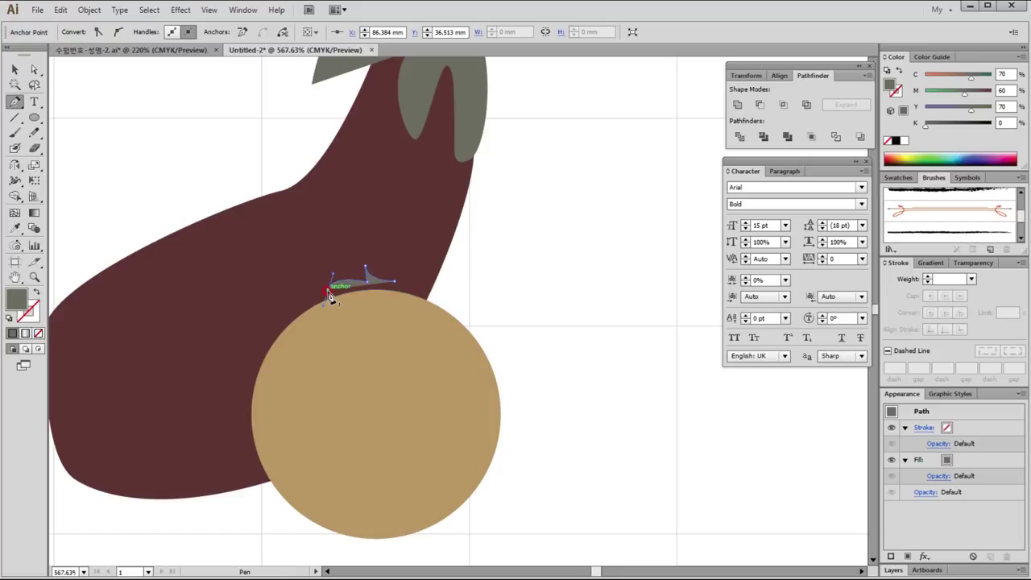
{"action": "left_click_drag", "start_coordinate": [329, 294], "coordinate": [360, 304]}
Add the remaining curved lobes to complete the grey star-shaped leaf cluster.
{"action": "left_click_drag", "start_coordinate": [382, 315], "coordinate": [359, 306]}
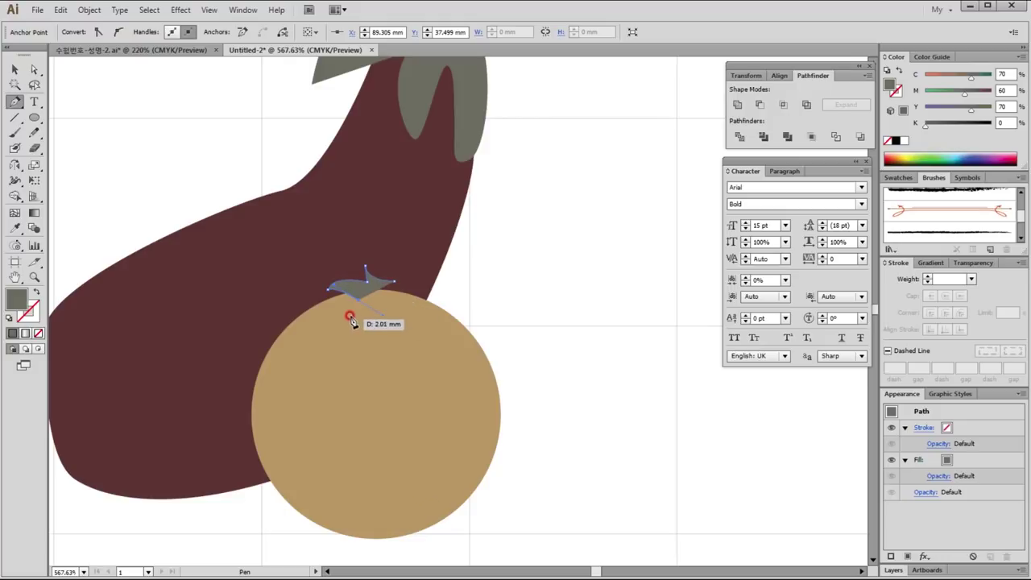
{"action": "mouse_move", "coordinate": [359, 306]}
{"action": "left_mouse_down"}
{"action": "mouse_move", "coordinate": [325, 322]}
{"action": "mouse_move", "coordinate": [364, 320]}
{"action": "mouse_move", "coordinate": [376, 300]}
{"action": "mouse_move", "coordinate": [376, 314]}
{"action": "left_mouse_up"}
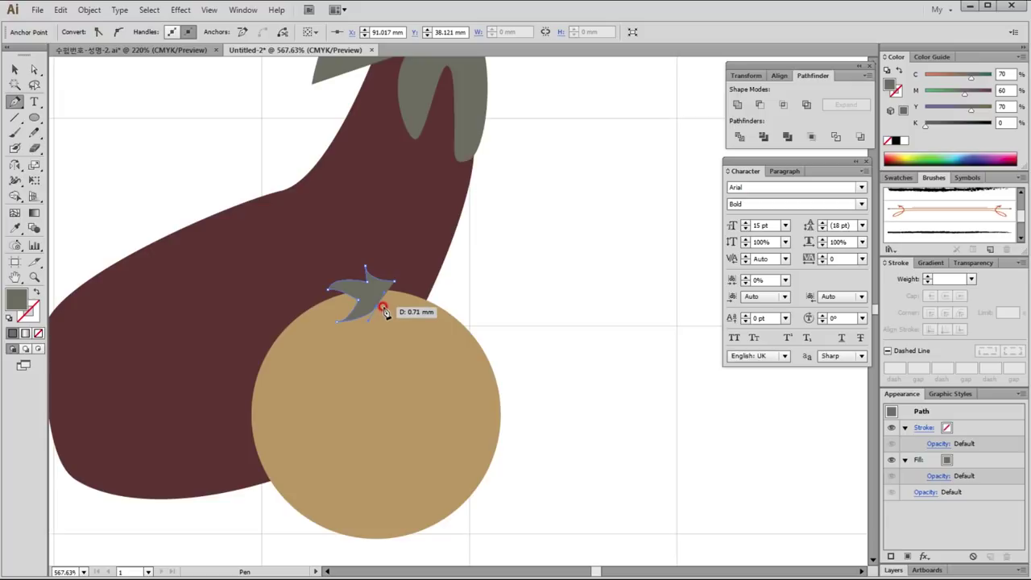
{"action": "mouse_move", "coordinate": [377, 310]}
{"action": "left_mouse_down"}
{"action": "mouse_move", "coordinate": [406, 339]}
{"action": "mouse_move", "coordinate": [394, 310]}
{"action": "left_mouse_up"}
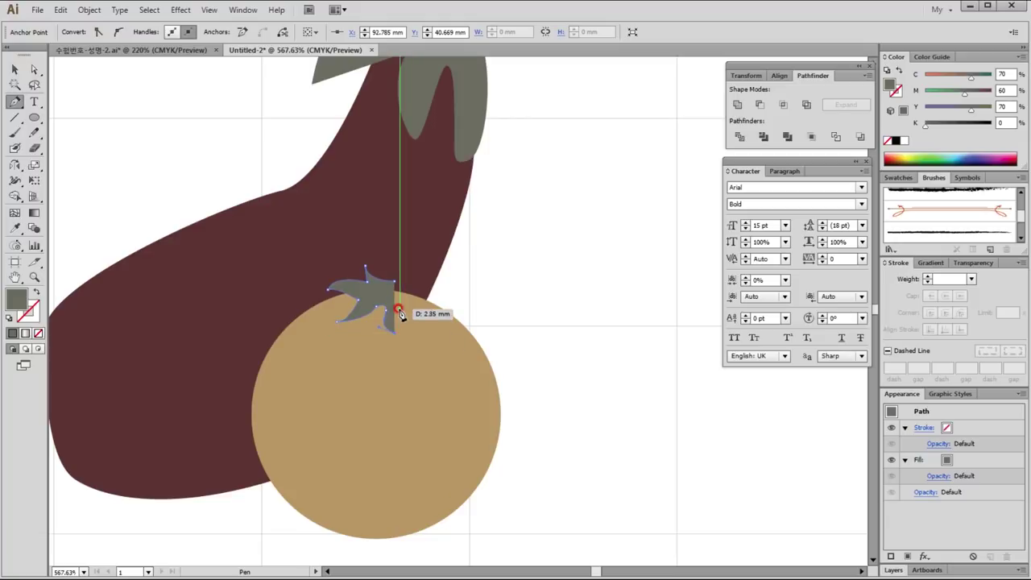
{"action": "left_click_drag", "start_coordinate": [394, 310], "coordinate": [427, 299]}
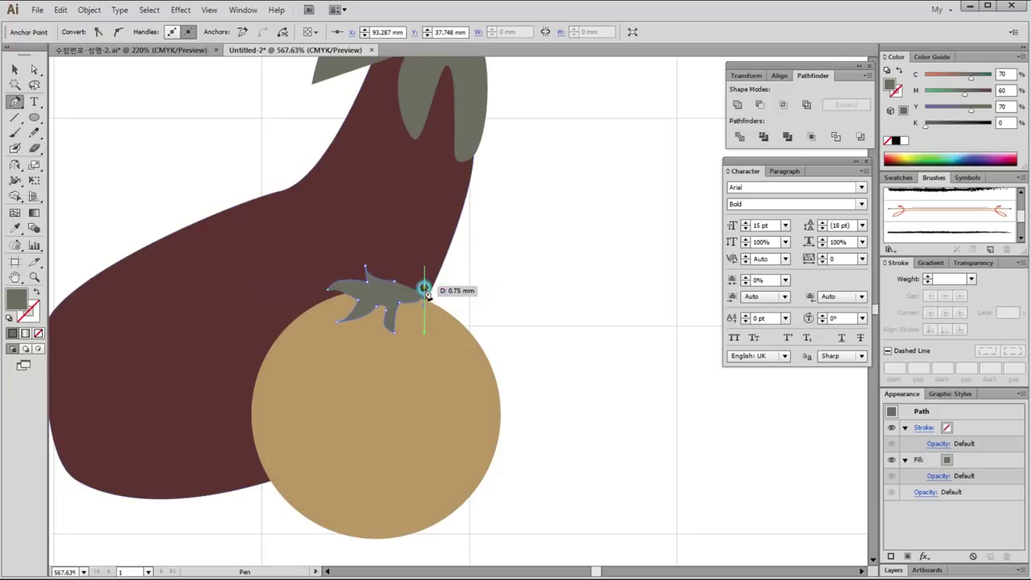
{"action": "left_click_drag", "start_coordinate": [412, 293], "coordinate": [401, 297]}
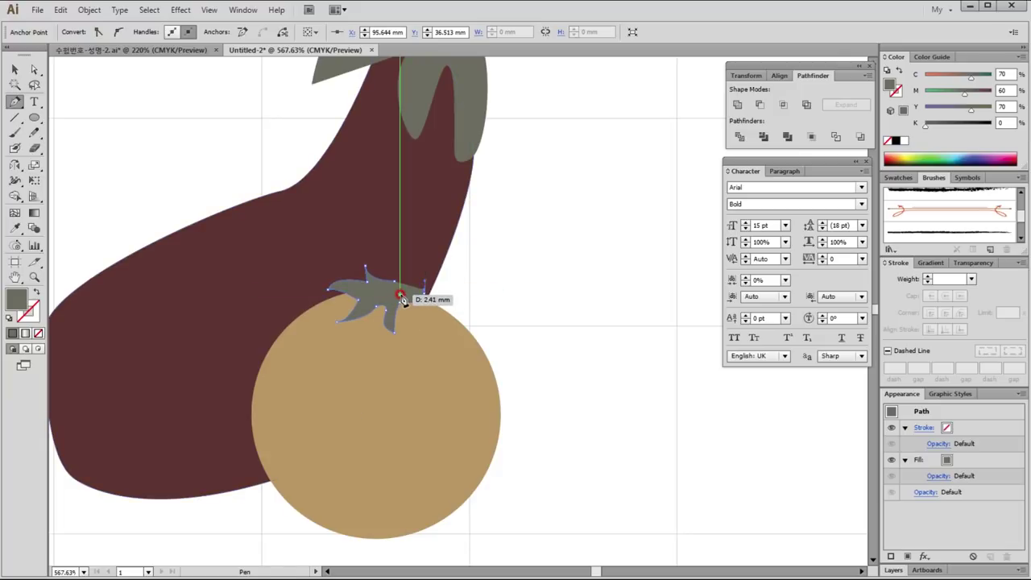
{"action": "mouse_move", "coordinate": [400, 298]}
{"action": "left_mouse_down"}
{"action": "mouse_move", "coordinate": [406, 279]}
{"action": "mouse_move", "coordinate": [395, 284]}
{"action": "left_mouse_up"}
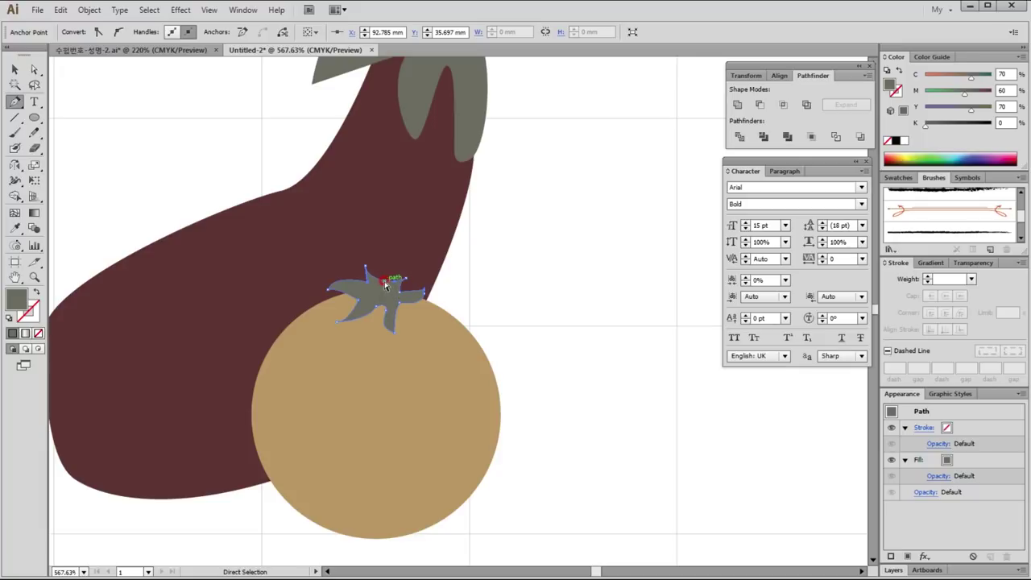
{"action": "left_click", "coordinate": [490, 296], "text": "ctrl"}
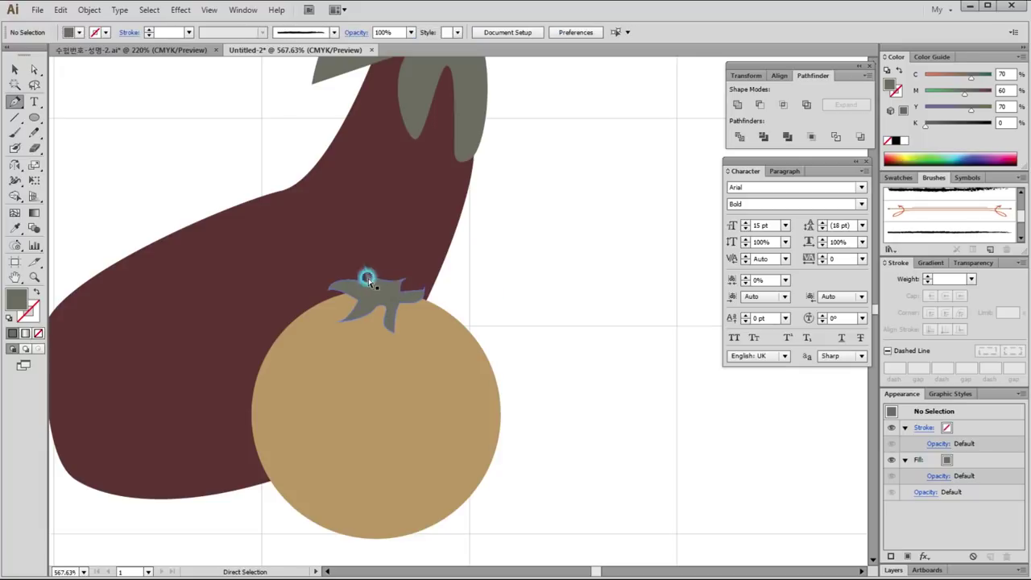
Draw a thin, closed curved stem rising from the top of the grey leaf cluster.
{"action": "left_click", "coordinate": [385, 280]}
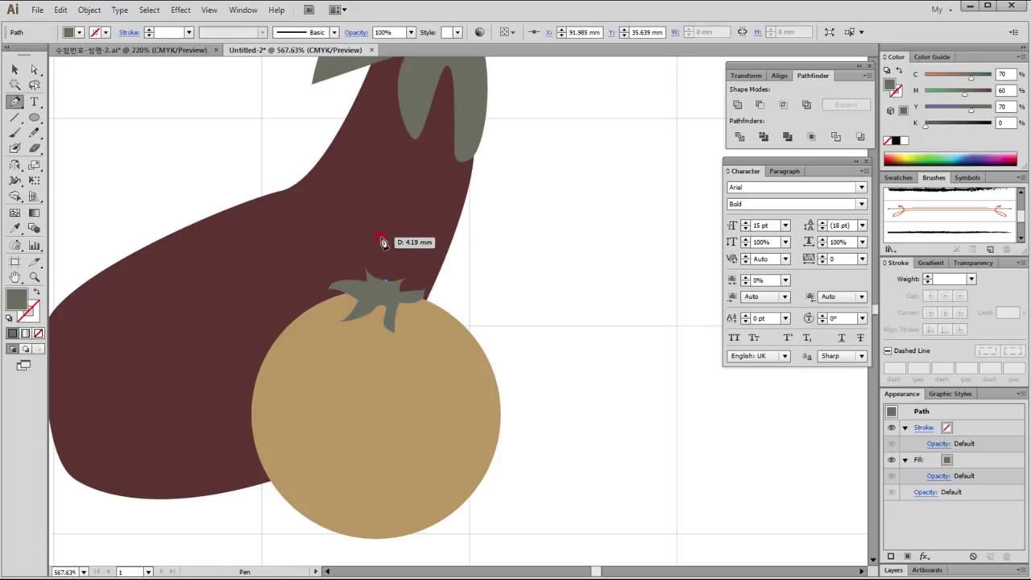
{"action": "mouse_move", "coordinate": [386, 240]}
{"action": "left_mouse_down"}
{"action": "mouse_move", "coordinate": [397, 236]}
{"action": "mouse_move", "coordinate": [381, 232]}
{"action": "left_mouse_up"}
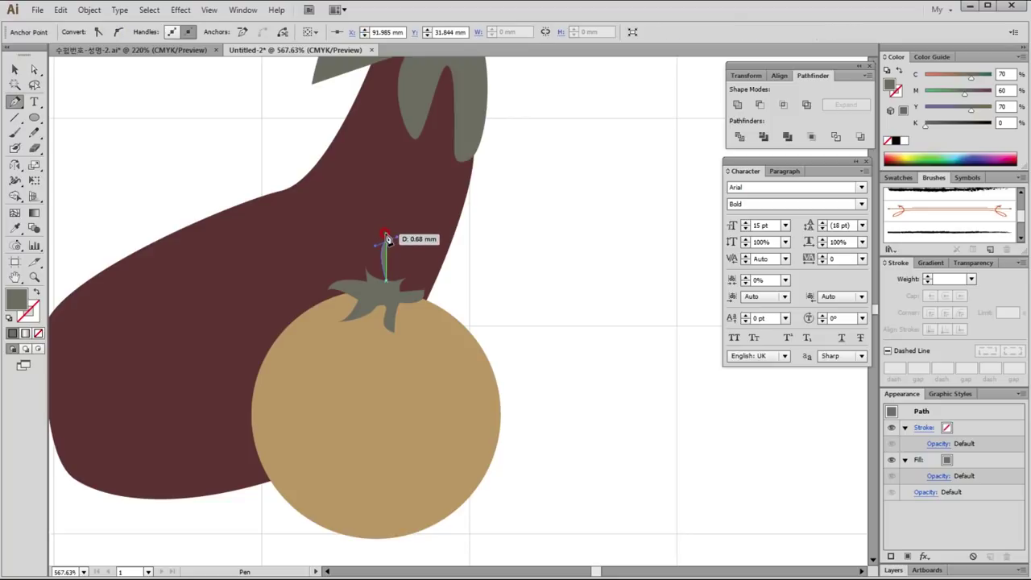
{"action": "left_click", "coordinate": [380, 285]}
{"action": "left_click_drag", "start_coordinate": [382, 288], "coordinate": [397, 287]}
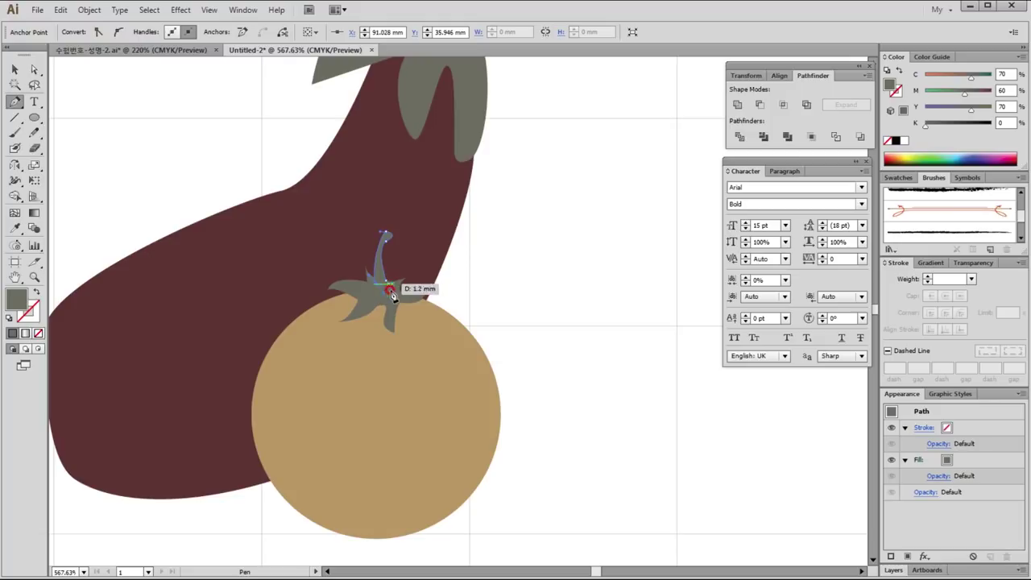
{"action": "left_click", "coordinate": [645, 298], "text": "ctrl"}
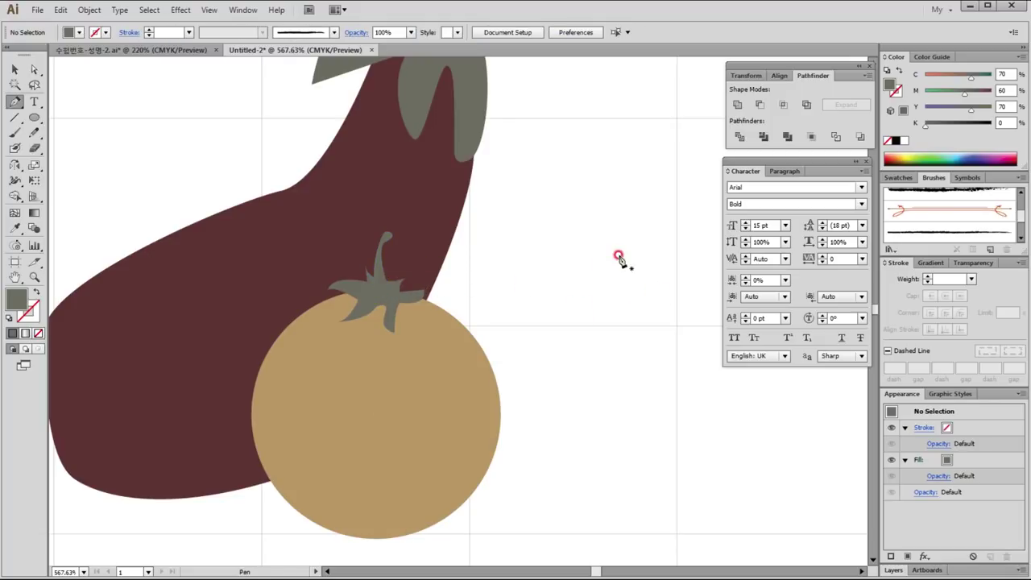
{"action": "left_click", "coordinate": [16, 71]}
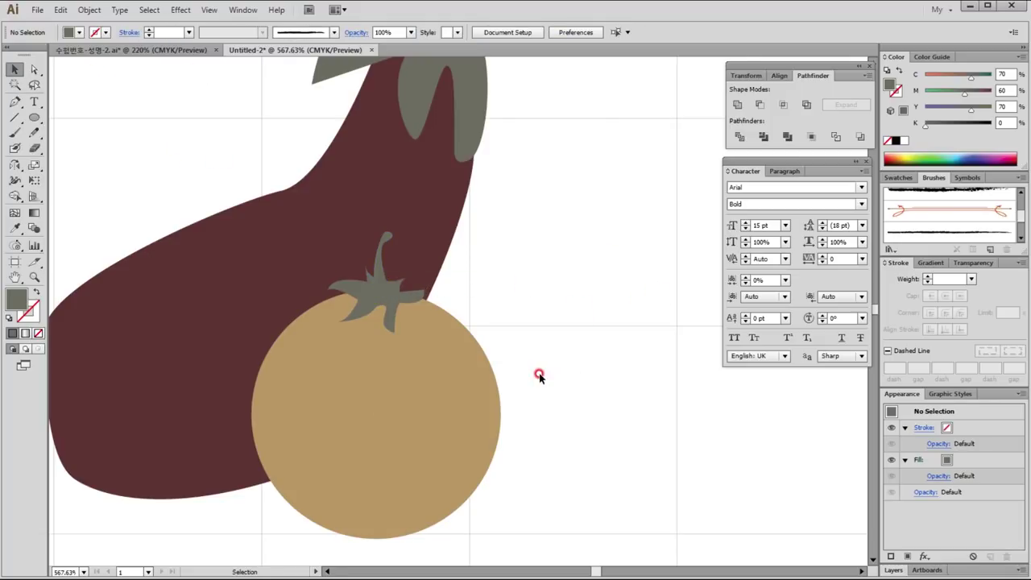
Reshape the eggplant by pulling its left end outward and raising its top edge.
{"action": "key", "text": "ctrl+minus"}
{"action": "key", "text": "ctrl+minus"}
{"action": "key", "text": "ctrl+minus"}
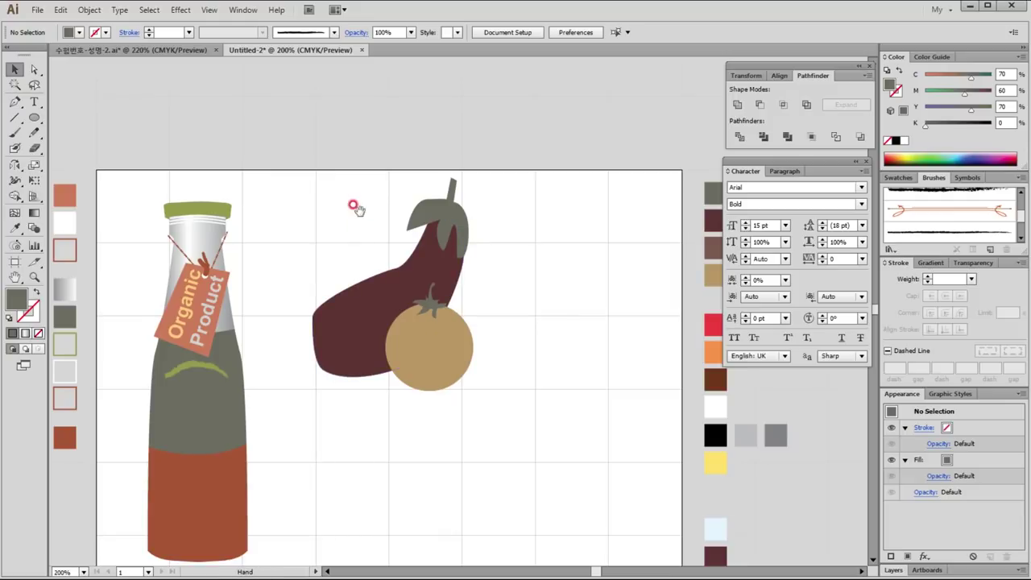
{"action": "left_click_drag", "start_coordinate": [232, 153], "coordinate": [564, 447]}
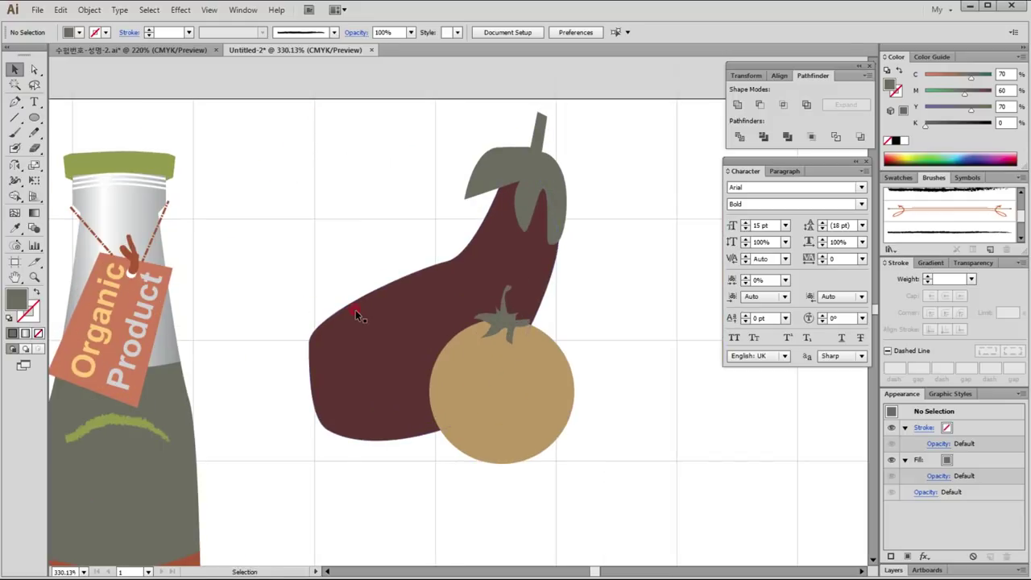
{"action": "key", "text": "a"}
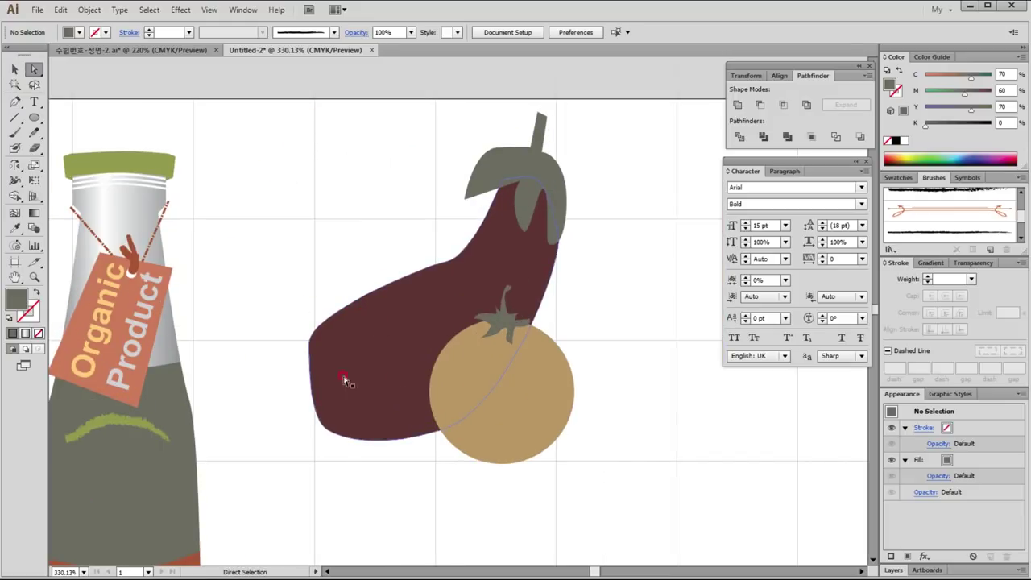
{"action": "left_click", "coordinate": [308, 341]}
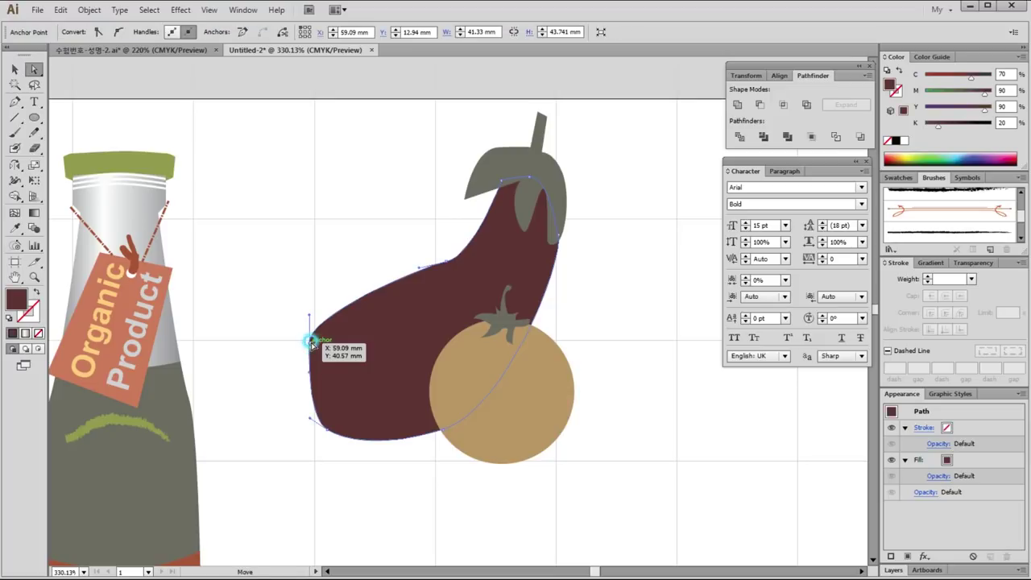
{"action": "left_click_drag", "start_coordinate": [310, 342], "coordinate": [292, 366]}
{"action": "left_click", "coordinate": [384, 416]}
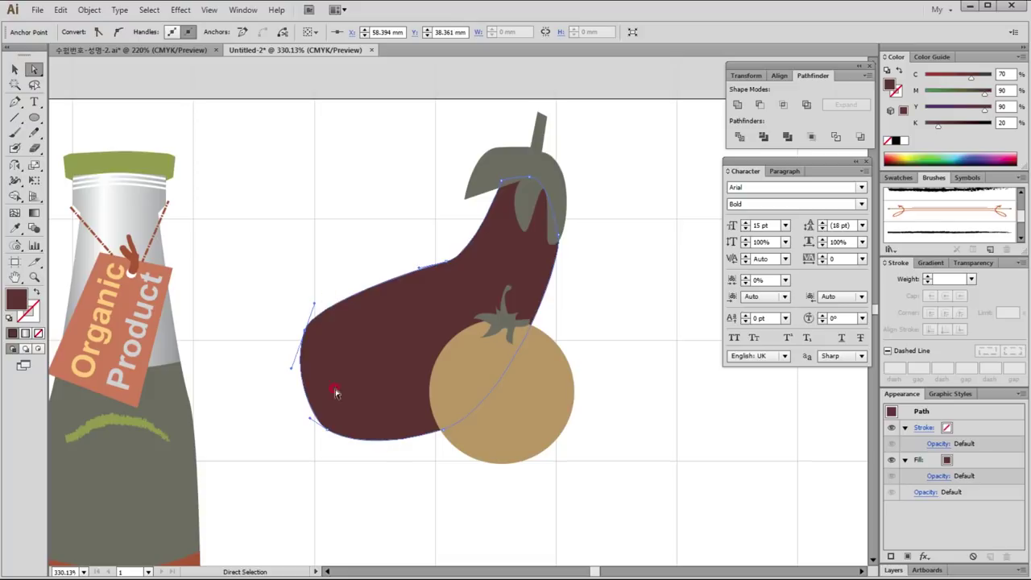
{"action": "left_click", "coordinate": [320, 246]}
{"action": "left_click_drag", "start_coordinate": [644, 362], "coordinate": [506, 375]}
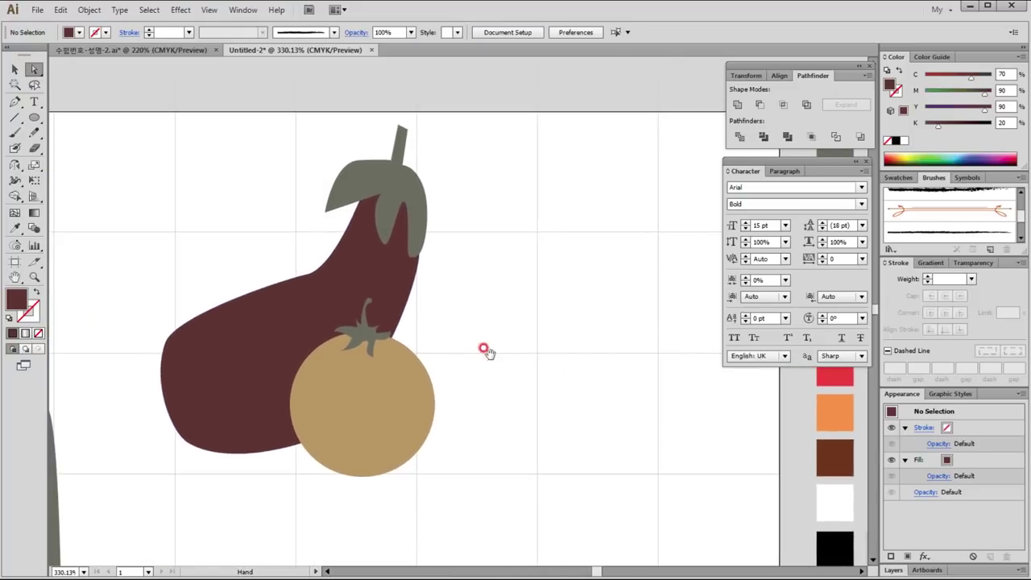
{"action": "left_click", "coordinate": [312, 276]}
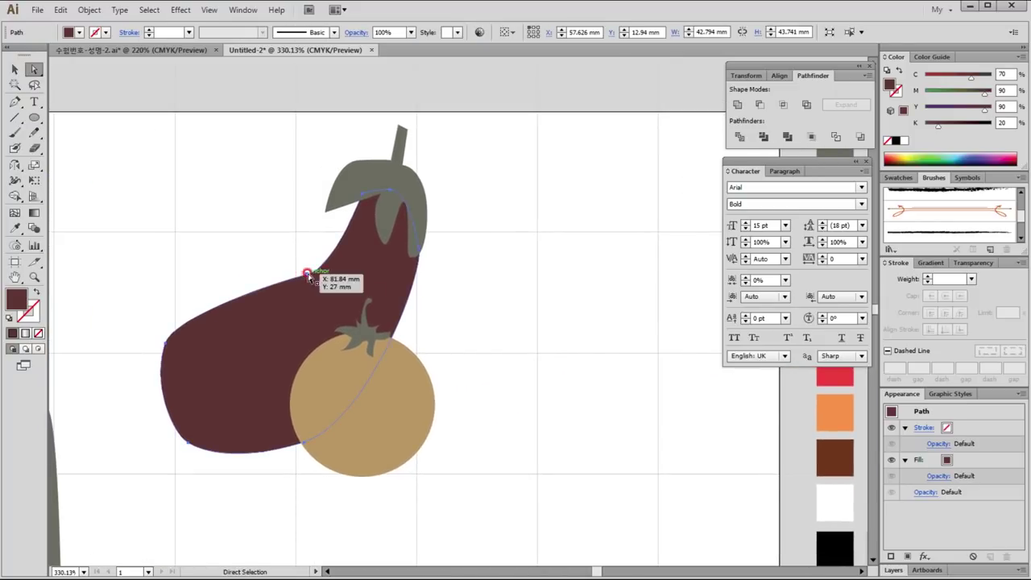
{"action": "left_click_drag", "start_coordinate": [337, 272], "coordinate": [341, 258]}
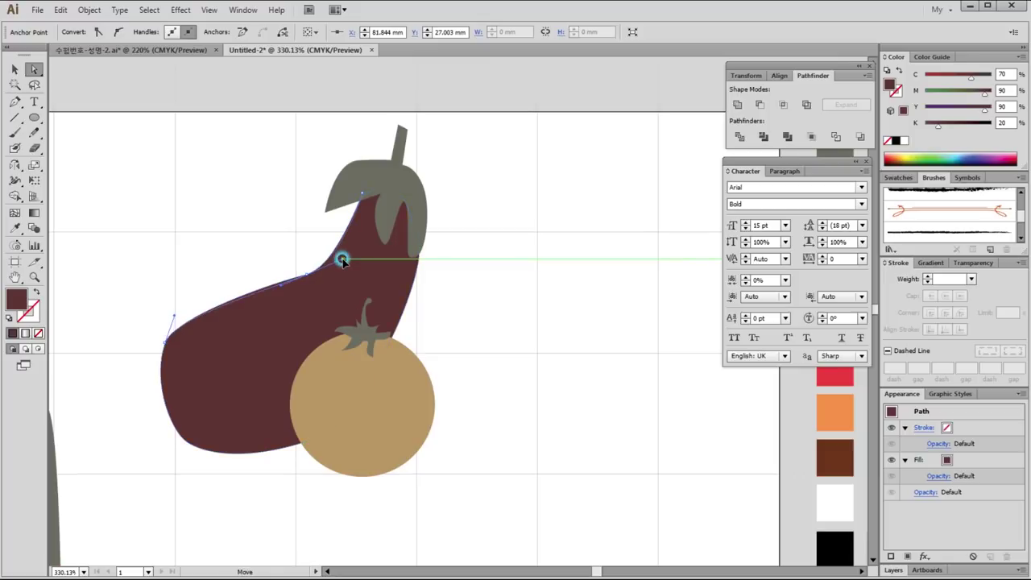
{"action": "left_click", "coordinate": [525, 293]}
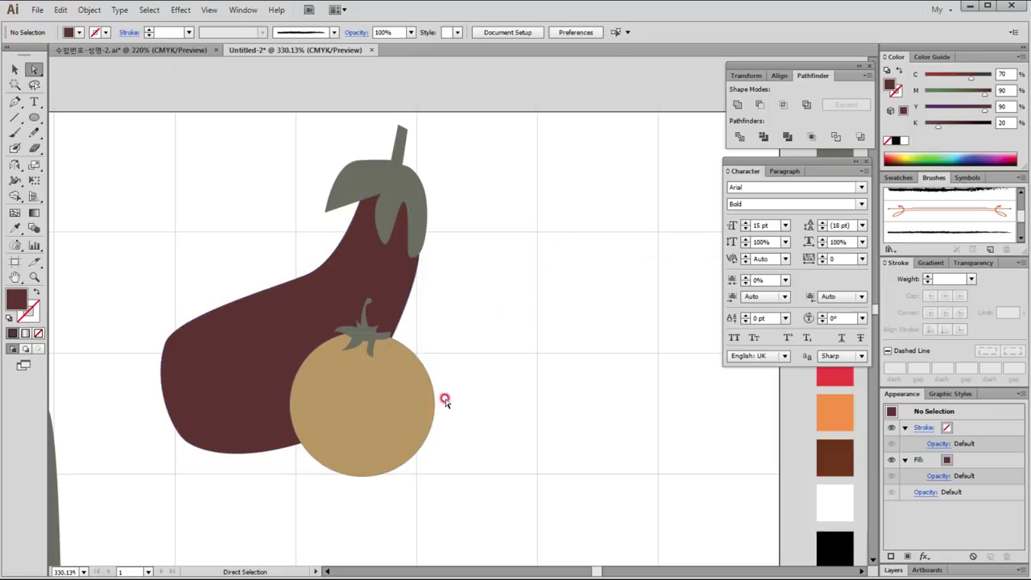
Pick up the lighter greyish brown colour square as the fill.
{"action": "mouse_move", "coordinate": [385, 350]}
{"action": "left_mouse_down"}
{"action": "mouse_move", "coordinate": [282, 343]}
{"action": "mouse_move", "coordinate": [207, 359]}
{"action": "left_mouse_up"}
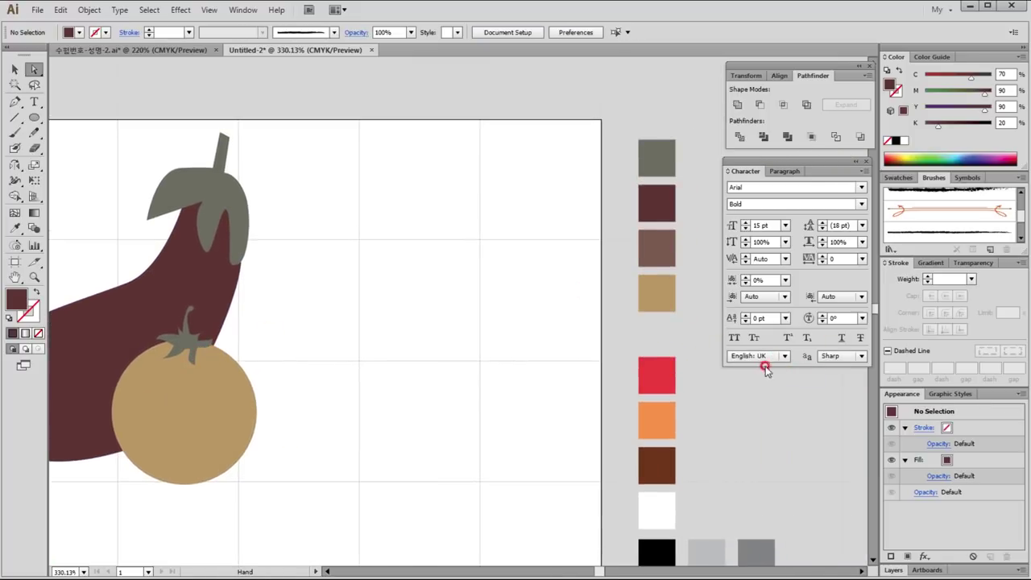
{"action": "left_click", "coordinate": [677, 232]}
{"action": "left_click", "coordinate": [664, 240]}
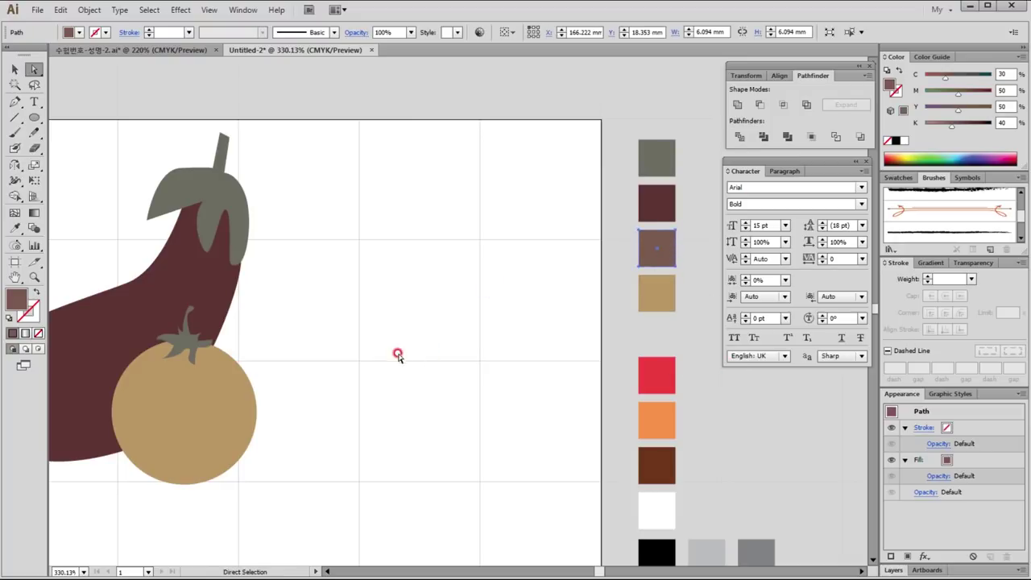
Draw a closed, elongated light-brown highlight along the eggplant's upper-left body.
{"action": "left_click_drag", "start_coordinate": [340, 345], "coordinate": [626, 343]}
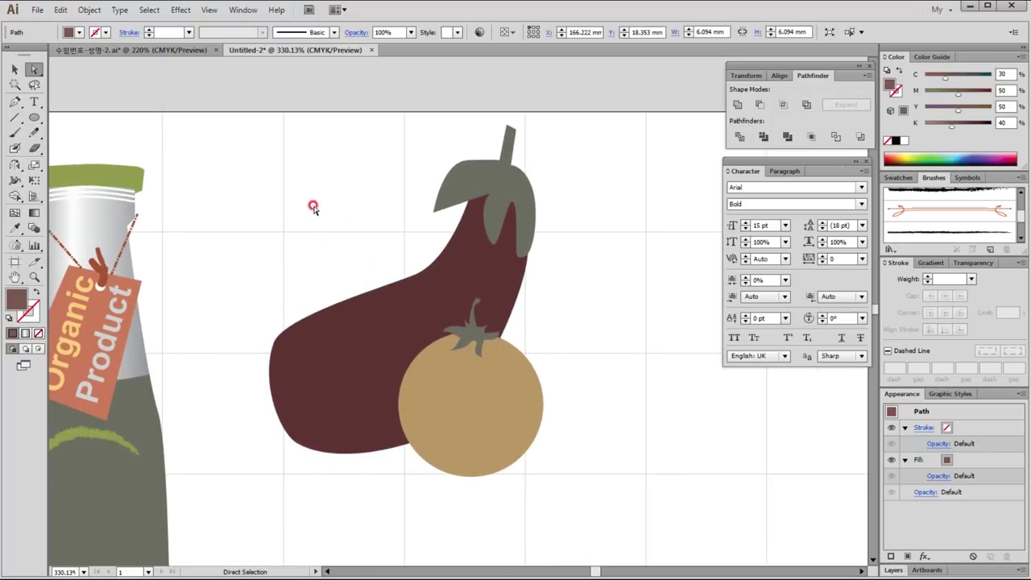
{"action": "key", "text": "p"}
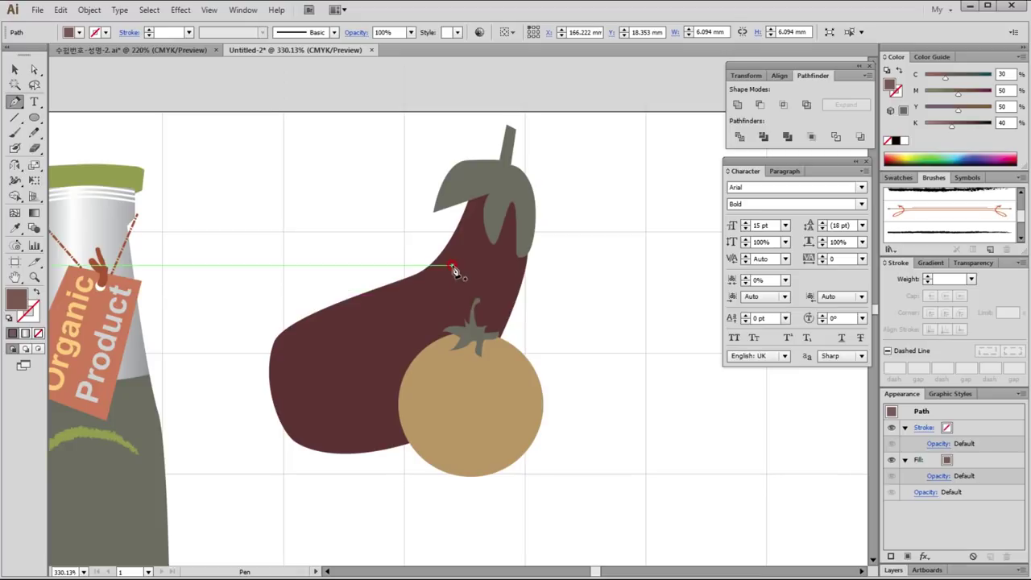
{"action": "left_click", "coordinate": [437, 275]}
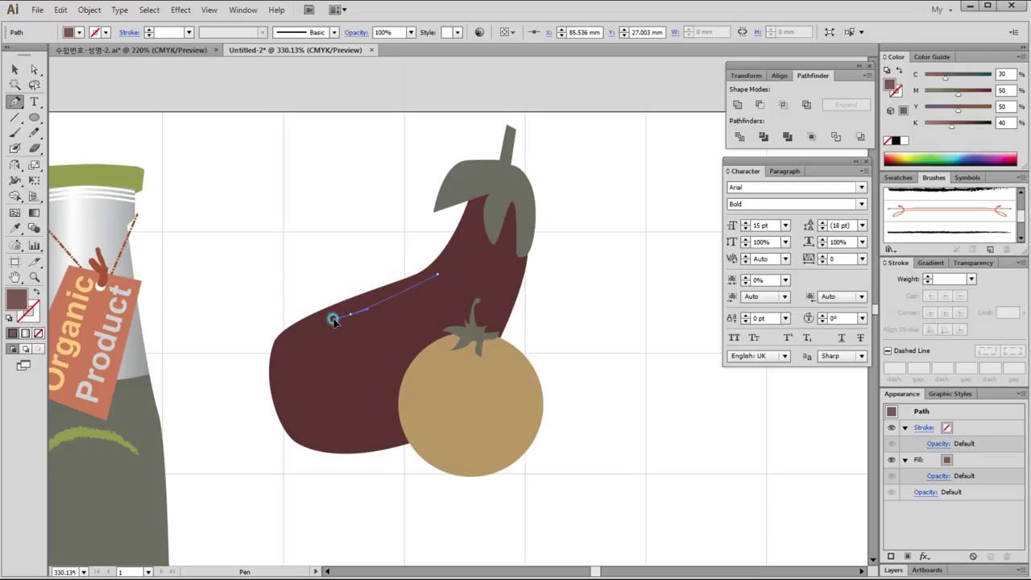
{"action": "left_click_drag", "start_coordinate": [332, 318], "coordinate": [320, 326]}
{"action": "left_click", "coordinate": [288, 342]}
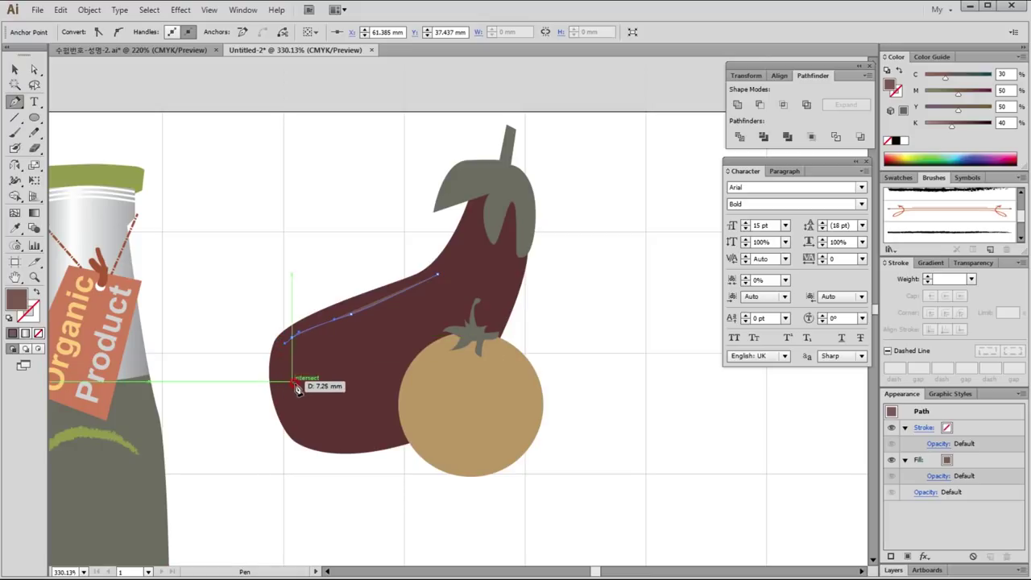
{"action": "left_click_drag", "start_coordinate": [293, 386], "coordinate": [321, 390]}
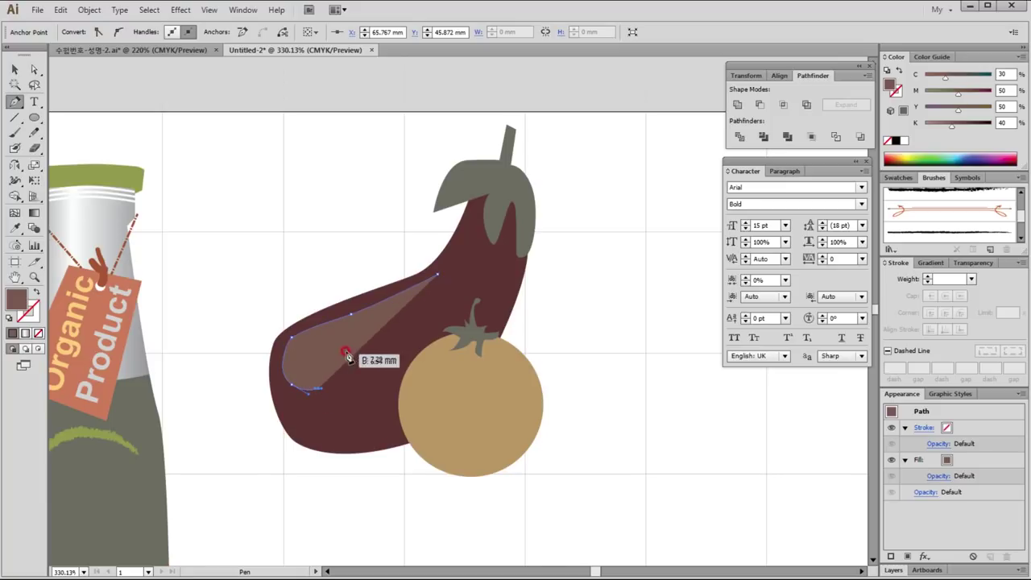
{"action": "mouse_move", "coordinate": [372, 336]}
{"action": "left_mouse_down"}
{"action": "mouse_move", "coordinate": [395, 314]}
{"action": "mouse_move", "coordinate": [447, 304]}
{"action": "mouse_move", "coordinate": [446, 271]}
{"action": "left_mouse_up"}
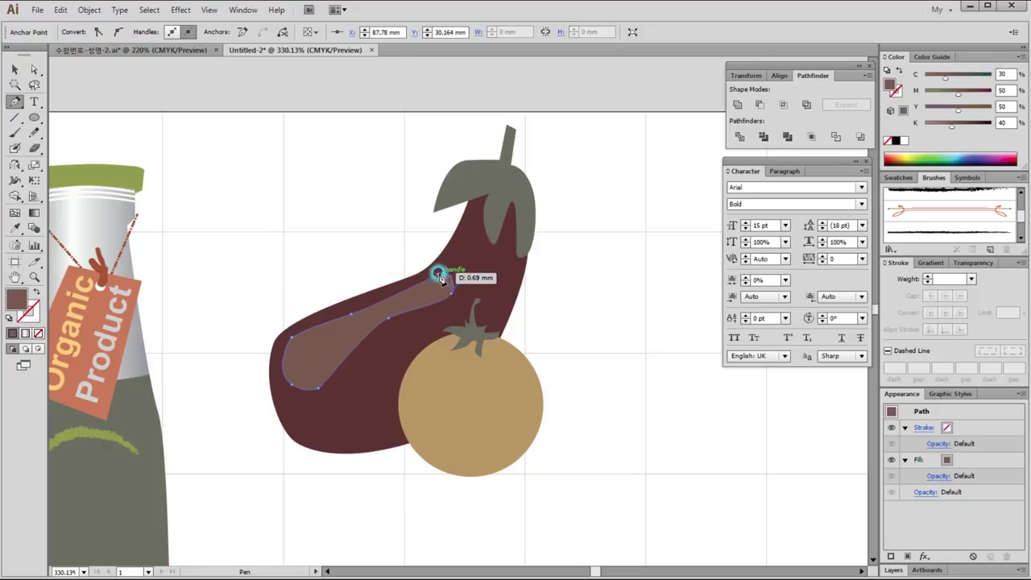
{"action": "left_click", "coordinate": [14, 70]}
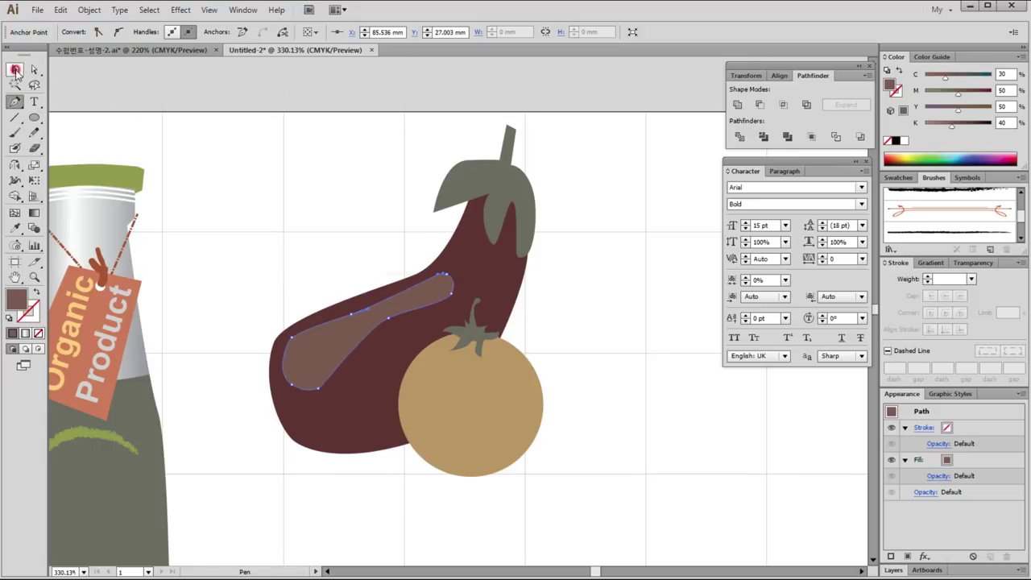
{"action": "left_click", "coordinate": [291, 255]}
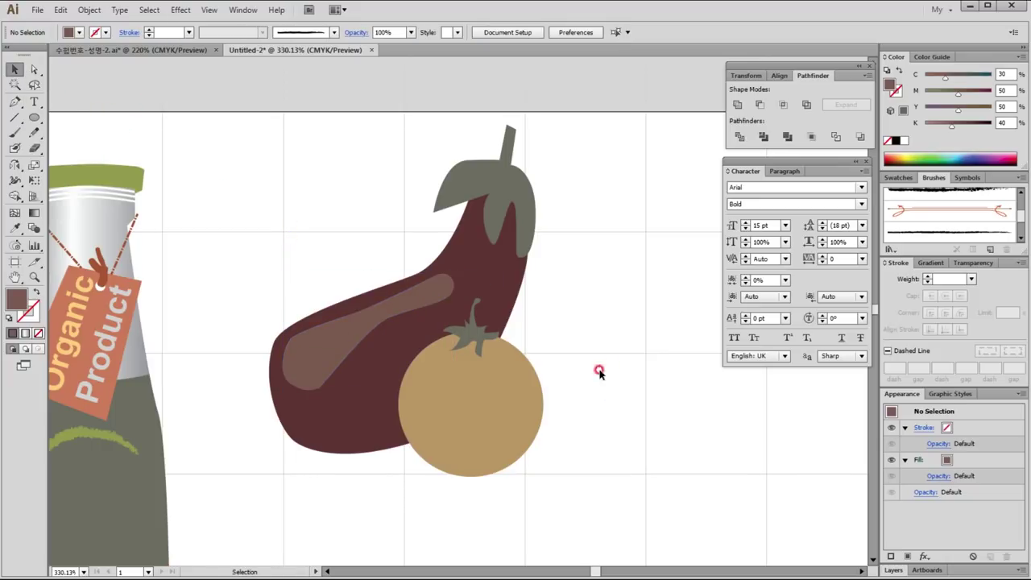
Scale the eggplant and tomato down slightly and move them up and left.
{"action": "key", "text": "ctrl+minus"}
{"action": "key", "text": "ctrl+minus"}
{"action": "mouse_move", "coordinate": [483, 428]}
{"action": "left_mouse_down"}
{"action": "mouse_move", "coordinate": [409, 358]}
{"action": "mouse_move", "coordinate": [410, 330]}
{"action": "mouse_move", "coordinate": [387, 332]}
{"action": "left_mouse_up"}
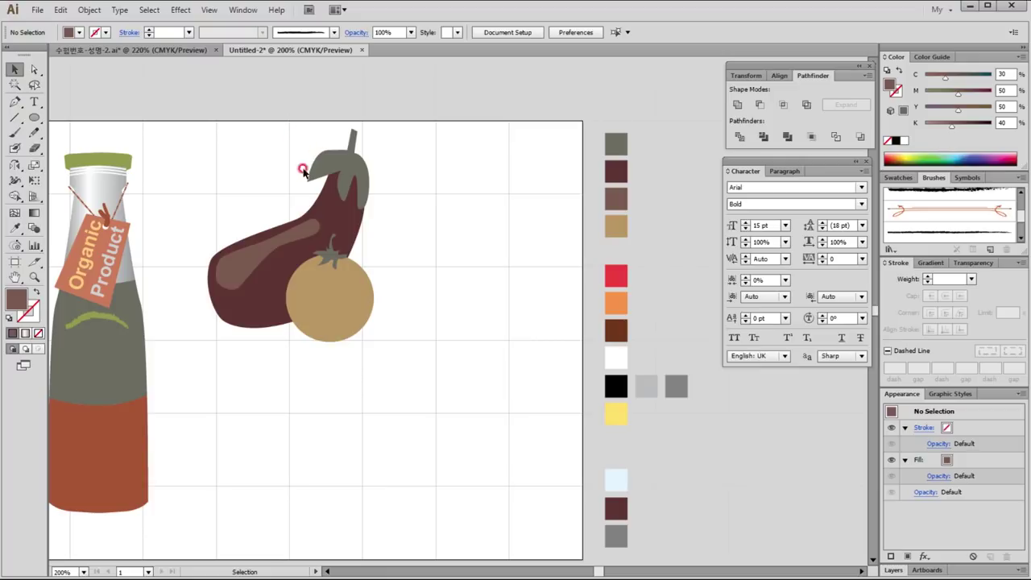
{"action": "left_click_drag", "start_coordinate": [167, 95], "coordinate": [465, 405]}
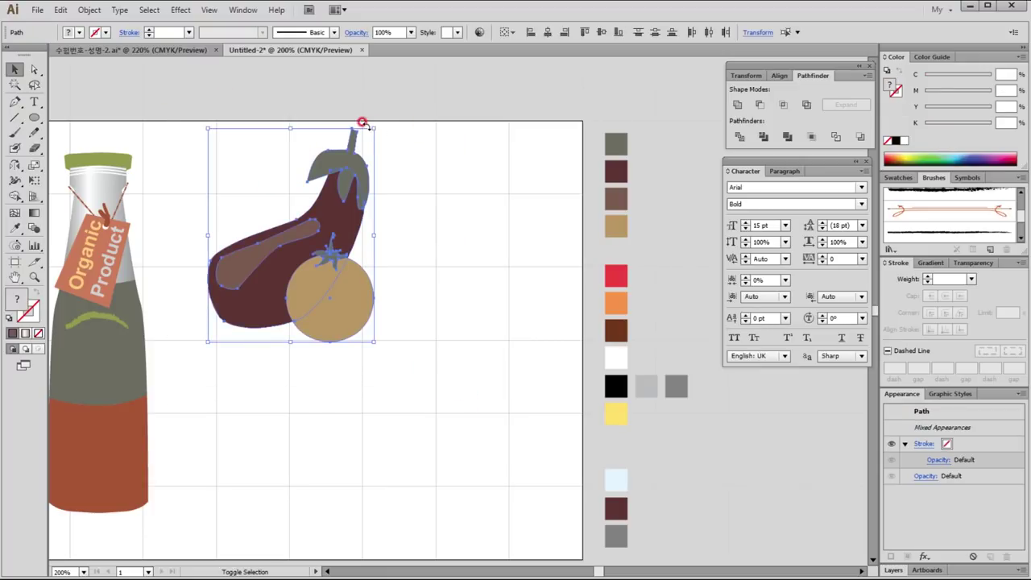
{"action": "left_click_drag", "start_coordinate": [373, 125], "coordinate": [359, 149]}
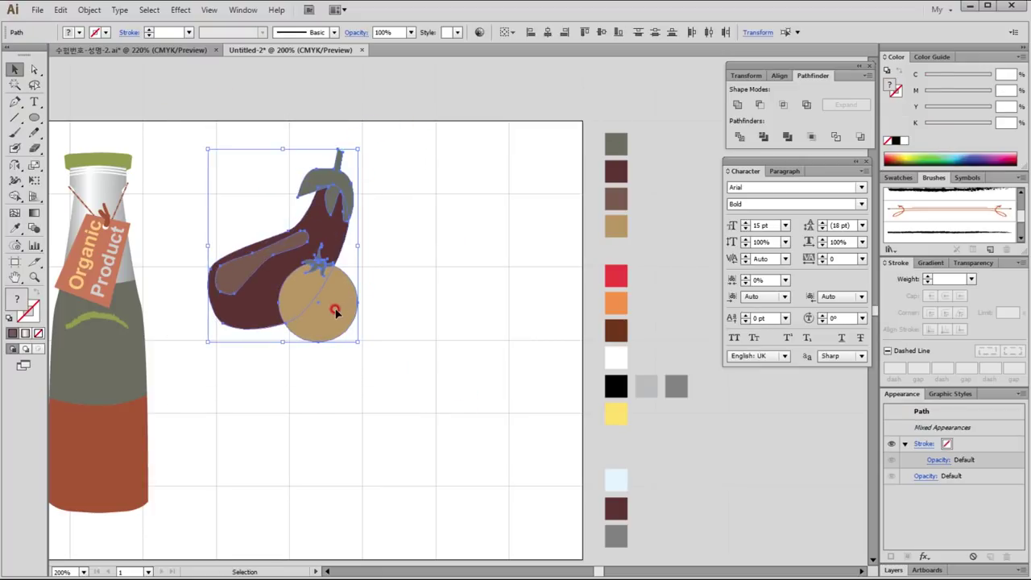
{"action": "left_click_drag", "start_coordinate": [335, 312], "coordinate": [323, 307]}
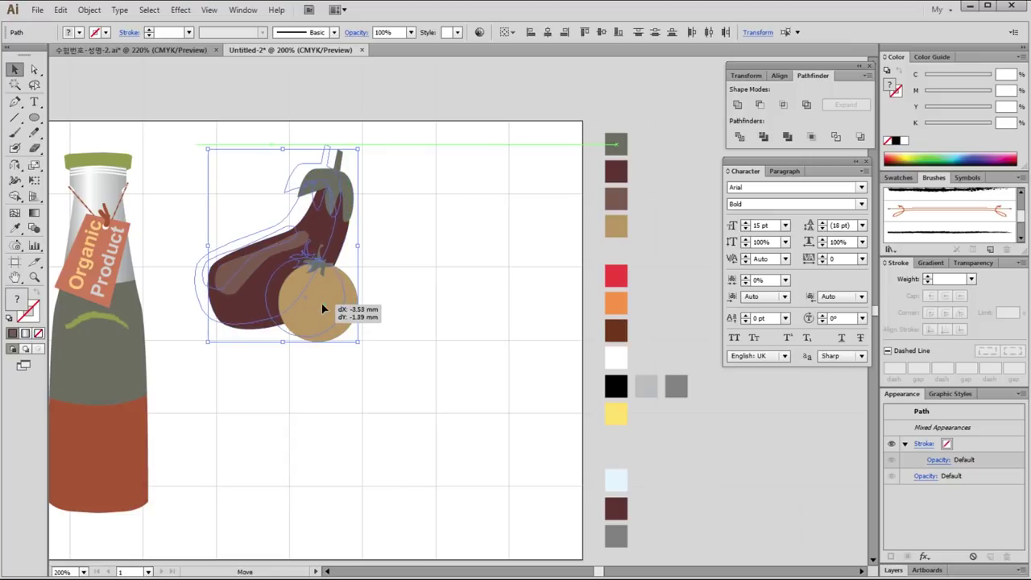
{"action": "left_click_drag", "start_coordinate": [322, 304], "coordinate": [320, 301]}
{"action": "left_click", "coordinate": [432, 344]}
{"action": "mouse_move", "coordinate": [389, 412]}
{"action": "left_mouse_down"}
{"action": "mouse_move", "coordinate": [414, 249]}
{"action": "mouse_move", "coordinate": [460, 401]}
{"action": "left_mouse_up"}
{"action": "left_click_drag", "start_coordinate": [249, 130], "coordinate": [489, 436]}
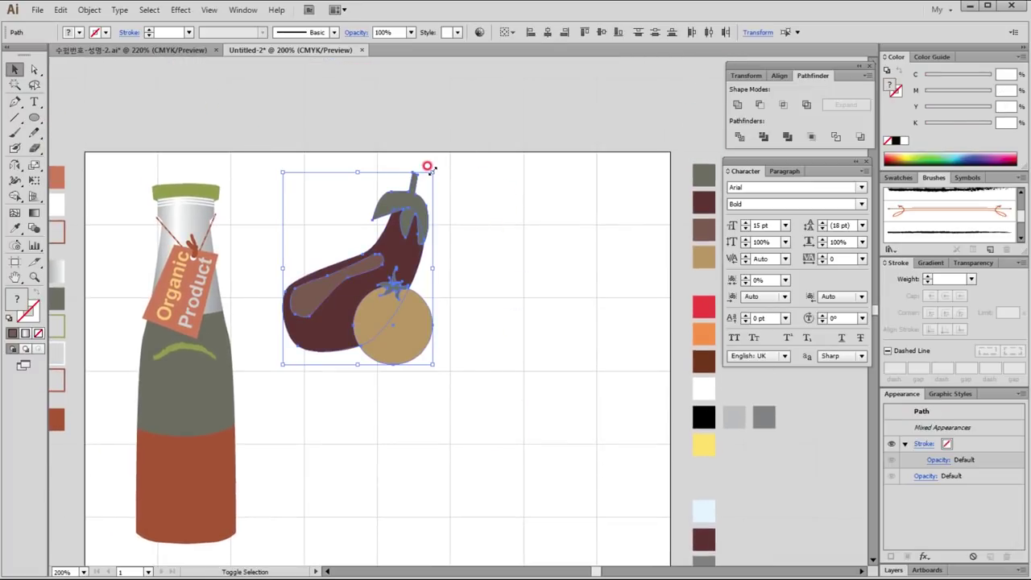
{"action": "left_click", "coordinate": [502, 359]}
{"action": "left_click_drag", "start_coordinate": [448, 407], "coordinate": [522, 306]}
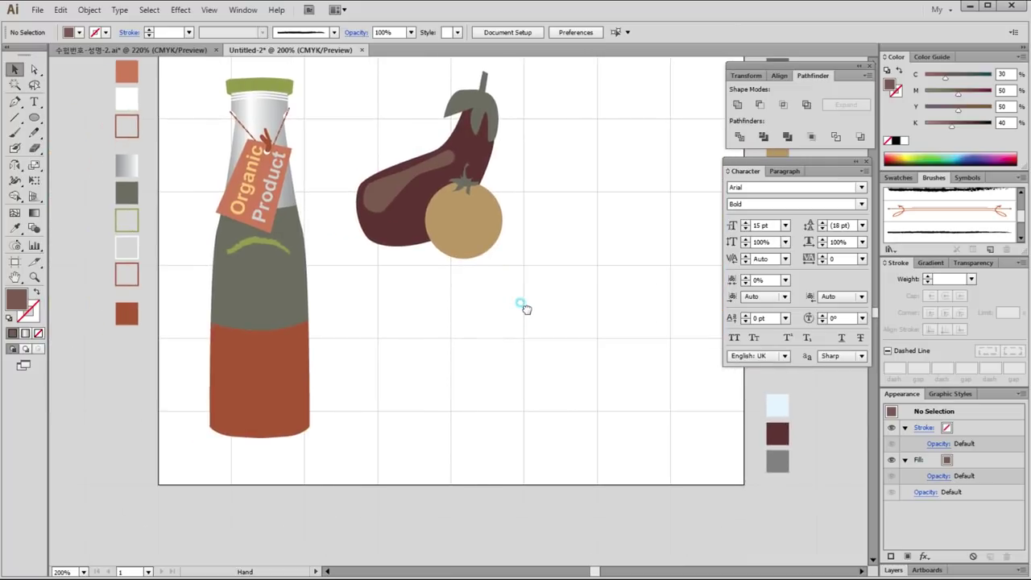
Alt-drag a copy of the eggplant and tomato onto the left pasteboard and shrink it.
{"action": "left_click", "coordinate": [465, 303]}
{"action": "left_click_drag", "start_coordinate": [506, 304], "coordinate": [623, 348]}
{"action": "mouse_move", "coordinate": [442, 90]}
{"action": "left_mouse_down"}
{"action": "mouse_move", "coordinate": [584, 251]}
{"action": "mouse_move", "coordinate": [197, 512]}
{"action": "left_mouse_up"}
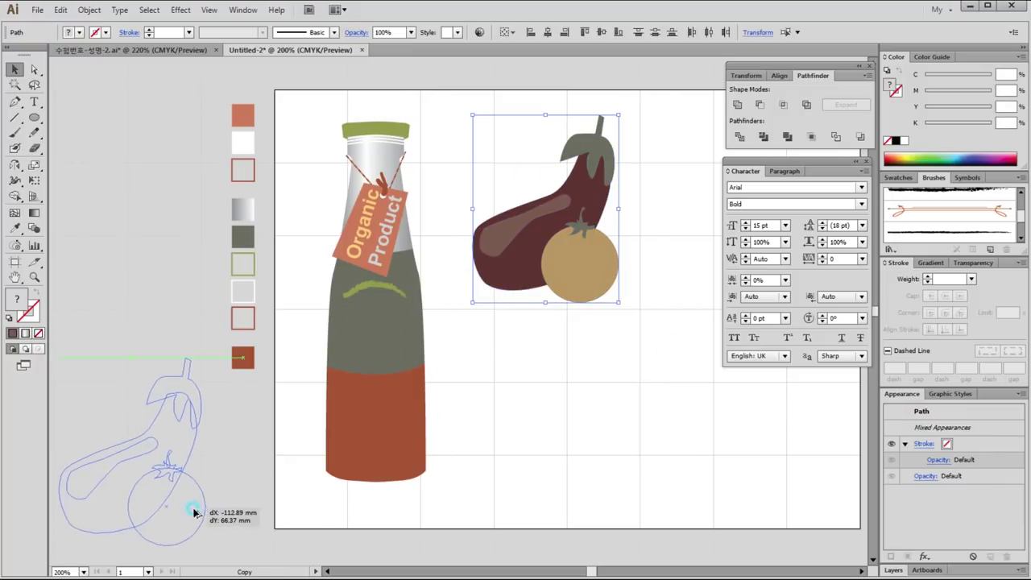
{"action": "mouse_move", "coordinate": [363, 406]}
{"action": "left_mouse_down"}
{"action": "mouse_move", "coordinate": [406, 350]}
{"action": "mouse_move", "coordinate": [437, 269]}
{"action": "left_mouse_up"}
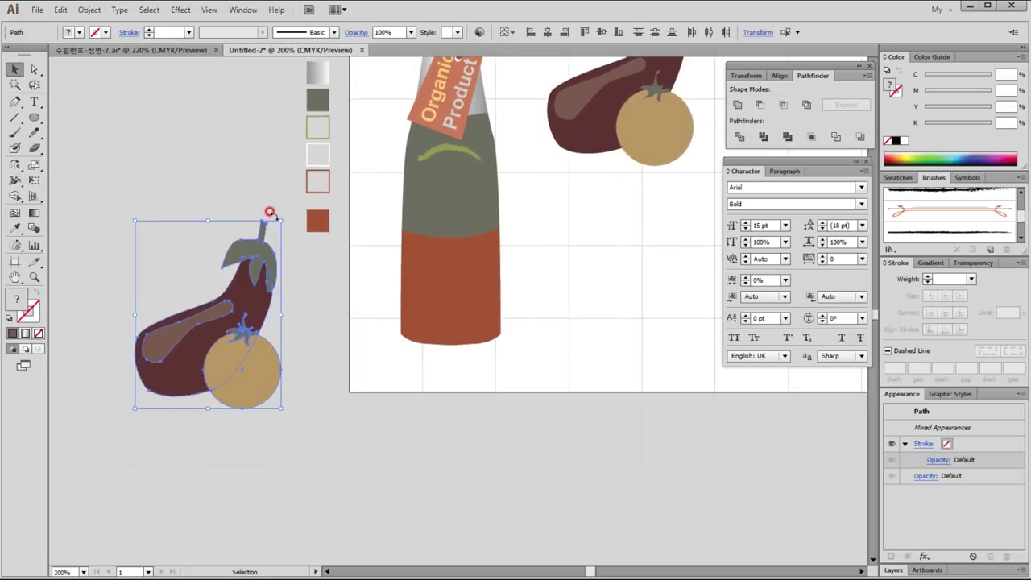
{"action": "left_click_drag", "start_coordinate": [277, 217], "coordinate": [227, 273]}
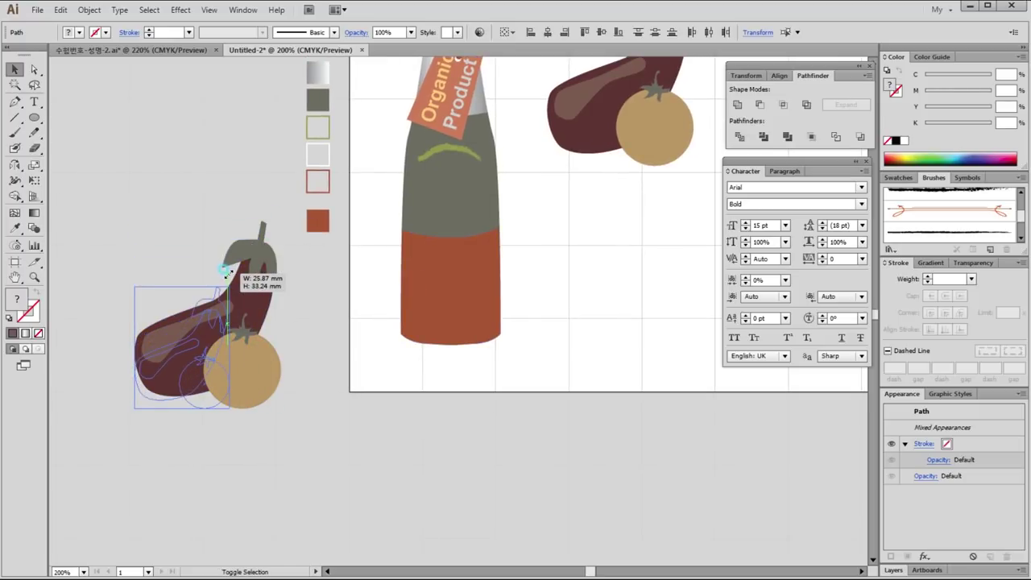
{"action": "mouse_move", "coordinate": [227, 275]}
{"action": "left_mouse_down"}
{"action": "mouse_move", "coordinate": [181, 374]}
{"action": "mouse_move", "coordinate": [467, 307]}
{"action": "left_mouse_up"}
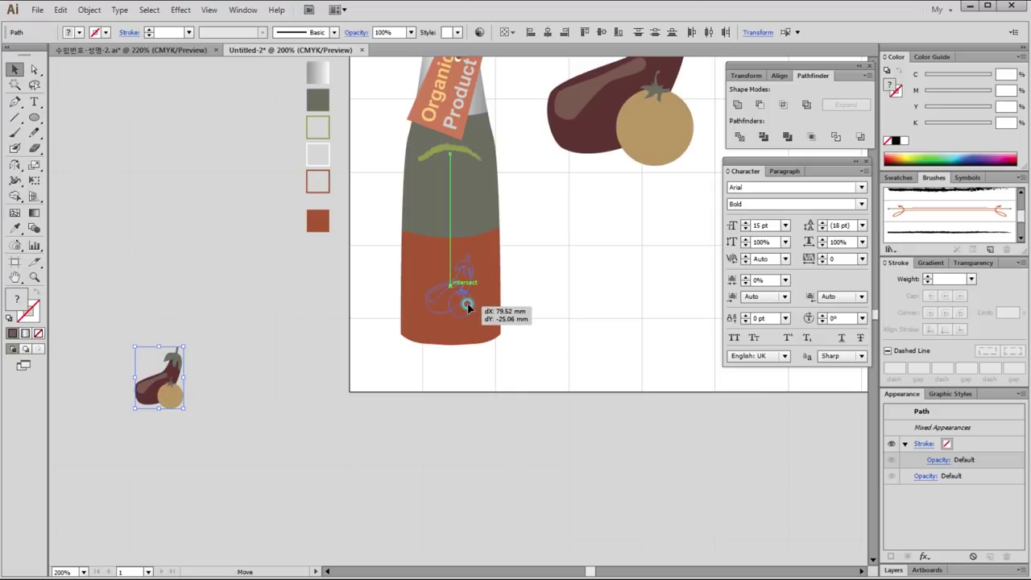
{"action": "left_click_drag", "start_coordinate": [432, 304], "coordinate": [276, 365]}
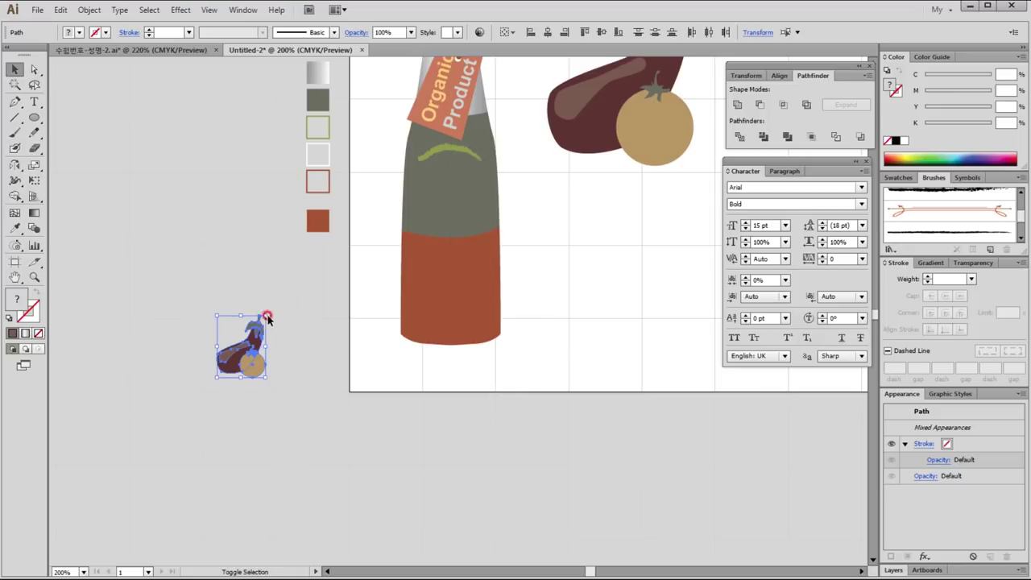
Shrink the pasteboard copy further and settle it back on the pasteboard.
{"action": "left_click_drag", "start_coordinate": [262, 315], "coordinate": [259, 324]}
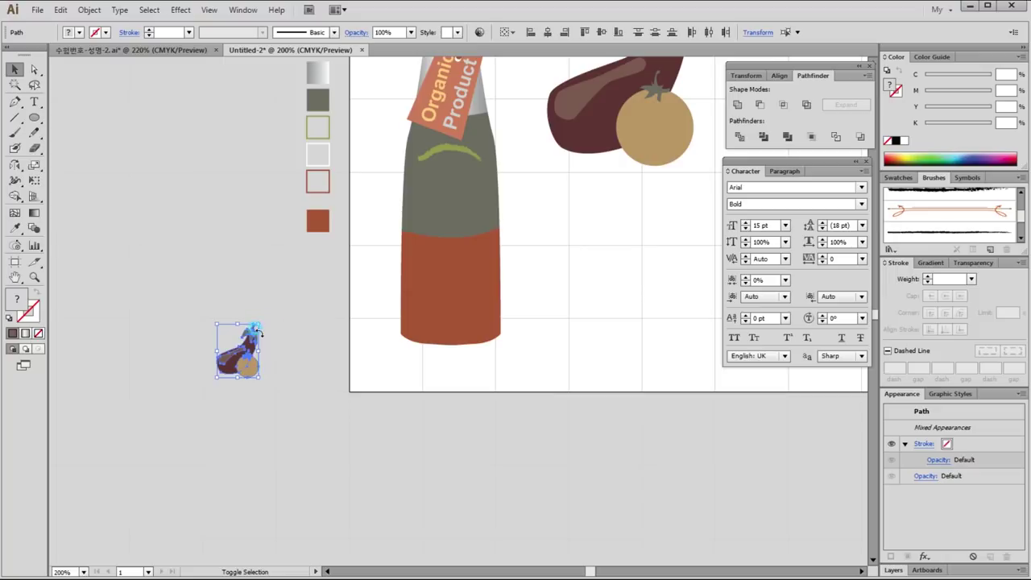
{"action": "mouse_move", "coordinate": [252, 371]}
{"action": "left_mouse_down"}
{"action": "mouse_move", "coordinate": [337, 369]}
{"action": "mouse_move", "coordinate": [300, 369]}
{"action": "left_mouse_up"}
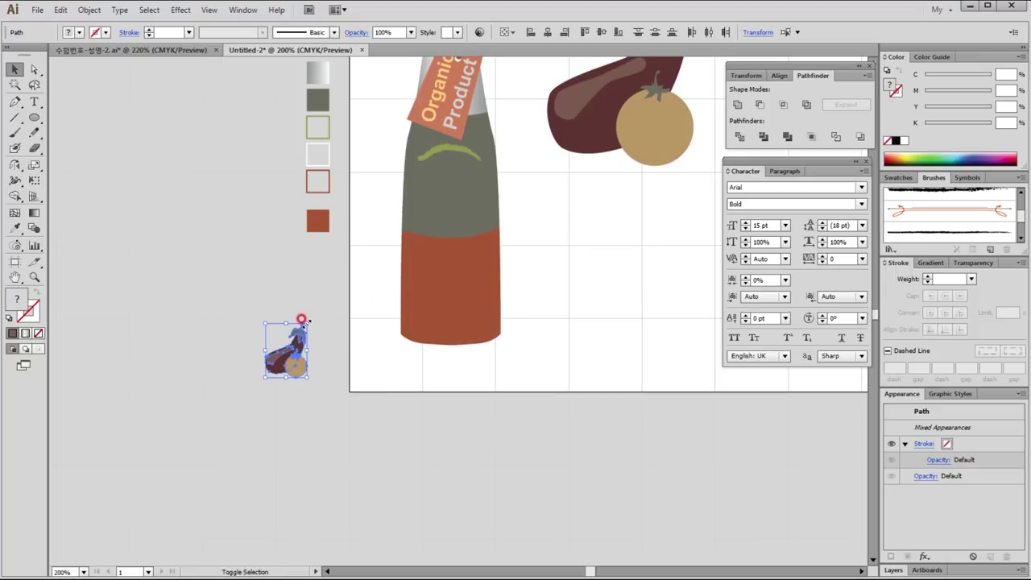
{"action": "mouse_move", "coordinate": [302, 319]}
{"action": "left_mouse_down"}
{"action": "mouse_move", "coordinate": [298, 337]}
{"action": "mouse_move", "coordinate": [448, 302]}
{"action": "left_mouse_up"}
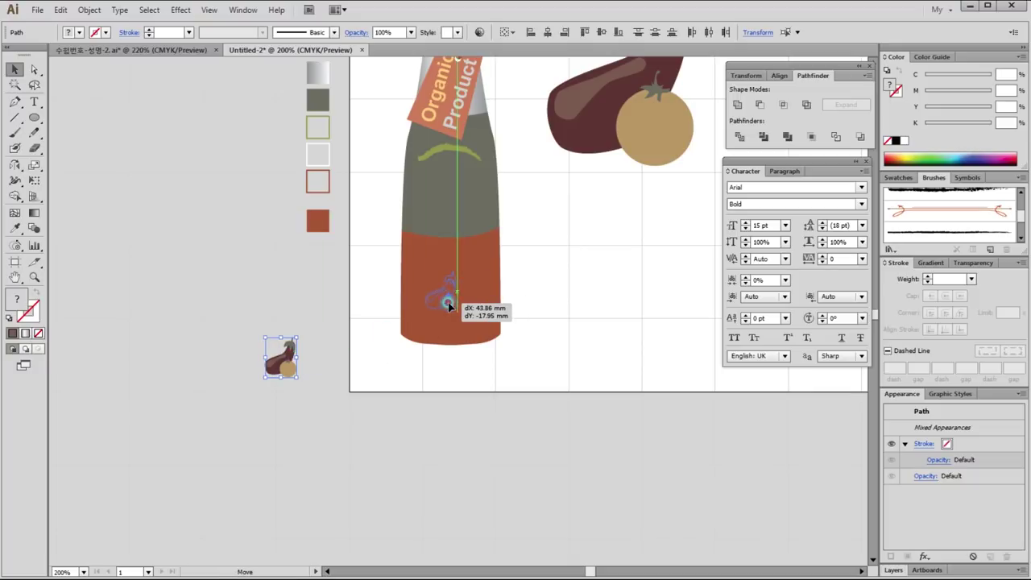
{"action": "left_click_drag", "start_coordinate": [448, 302], "coordinate": [257, 326]}
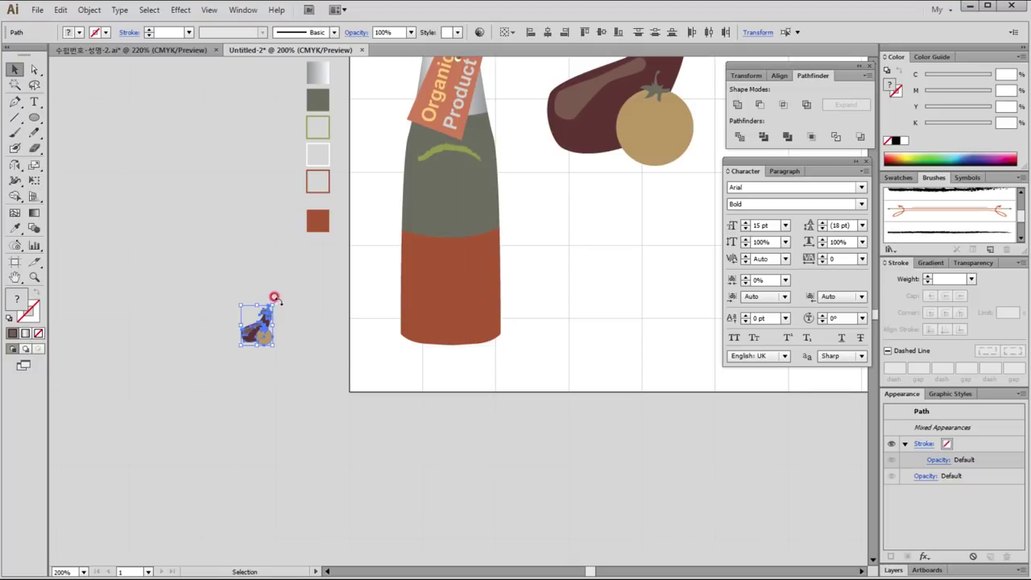
Tilt the small copy at an angle, undoing the last adjustment, then deselect.
{"action": "left_click_drag", "start_coordinate": [277, 298], "coordinate": [293, 321]}
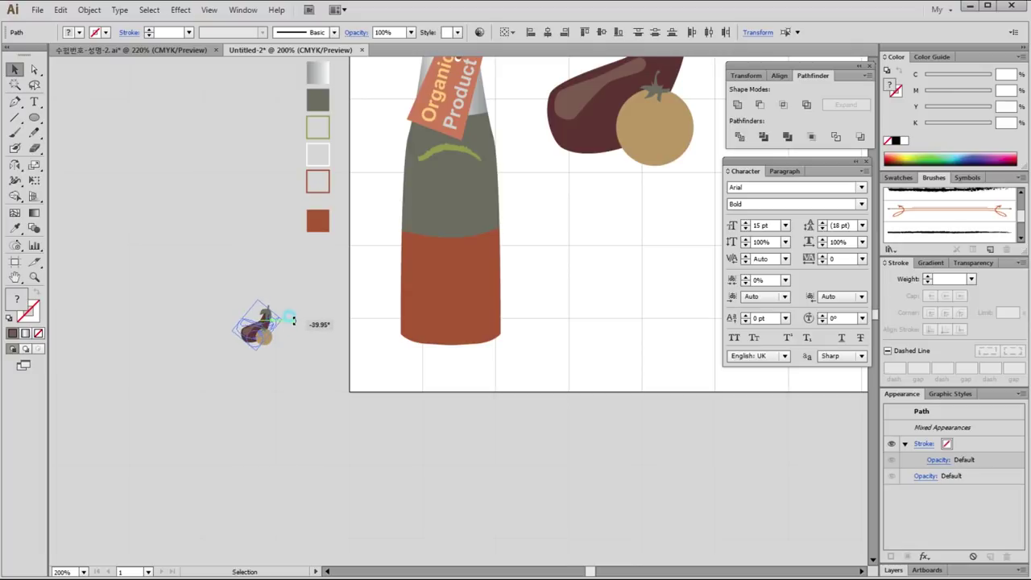
{"action": "left_click_drag", "start_coordinate": [292, 315], "coordinate": [297, 326]}
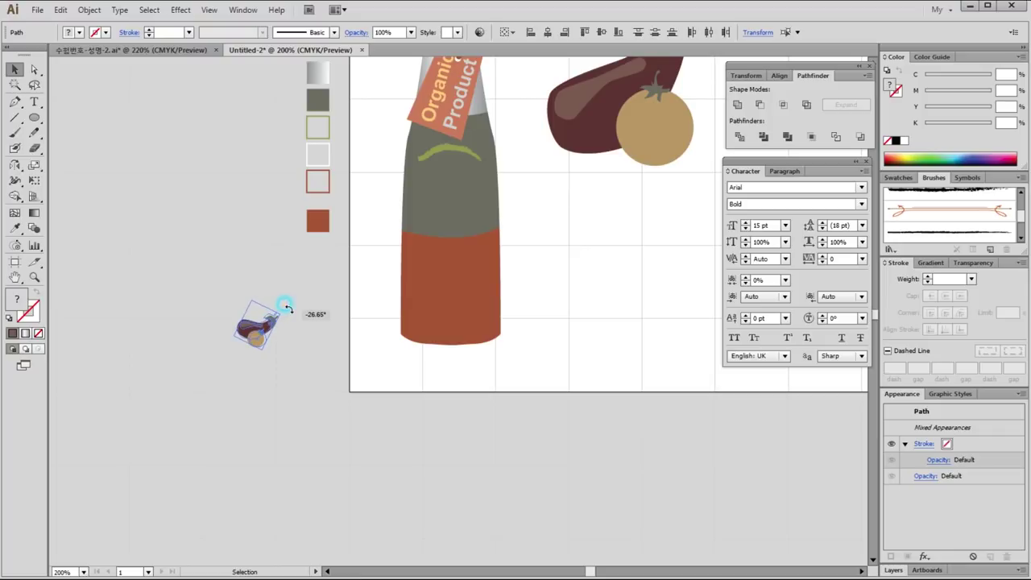
{"action": "left_click_drag", "start_coordinate": [287, 311], "coordinate": [286, 308]}
{"action": "key", "text": "ctrl+z"}
{"action": "left_click", "coordinate": [303, 351]}
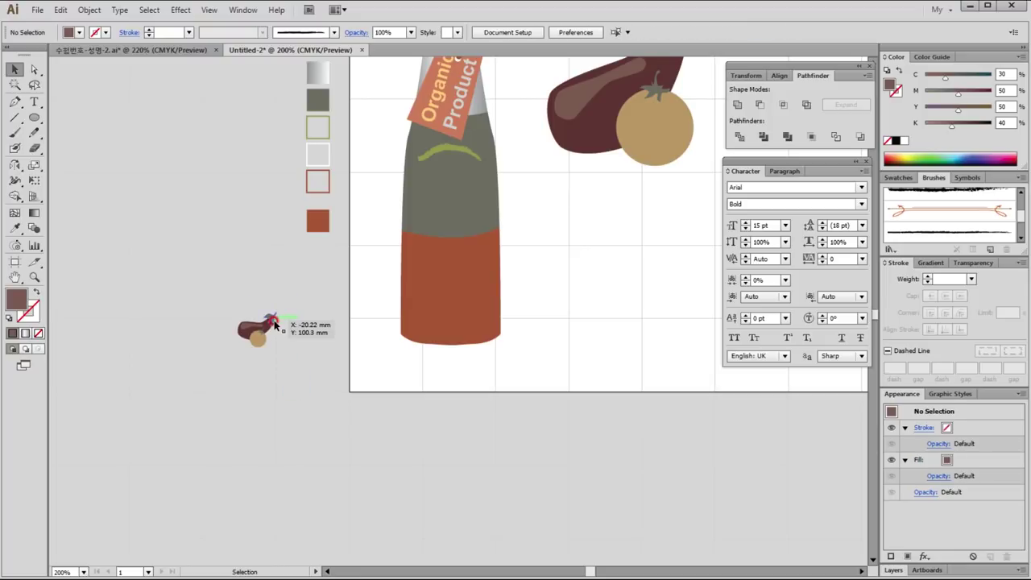
{"action": "left_click", "coordinate": [292, 323]}
{"action": "key", "text": "space"}
{"action": "left_click", "coordinate": [242, 262]}
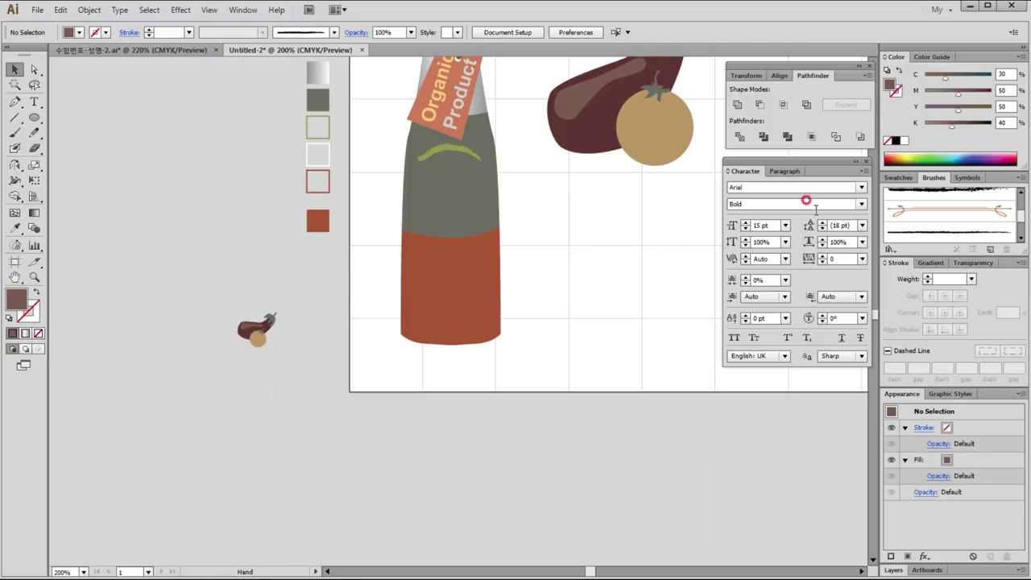
Nudge the tomato and its stem pieces slightly right against the eggplant.
{"action": "left_click_drag", "start_coordinate": [649, 182], "coordinate": [460, 261]}
{"action": "left_click", "coordinate": [468, 258]}
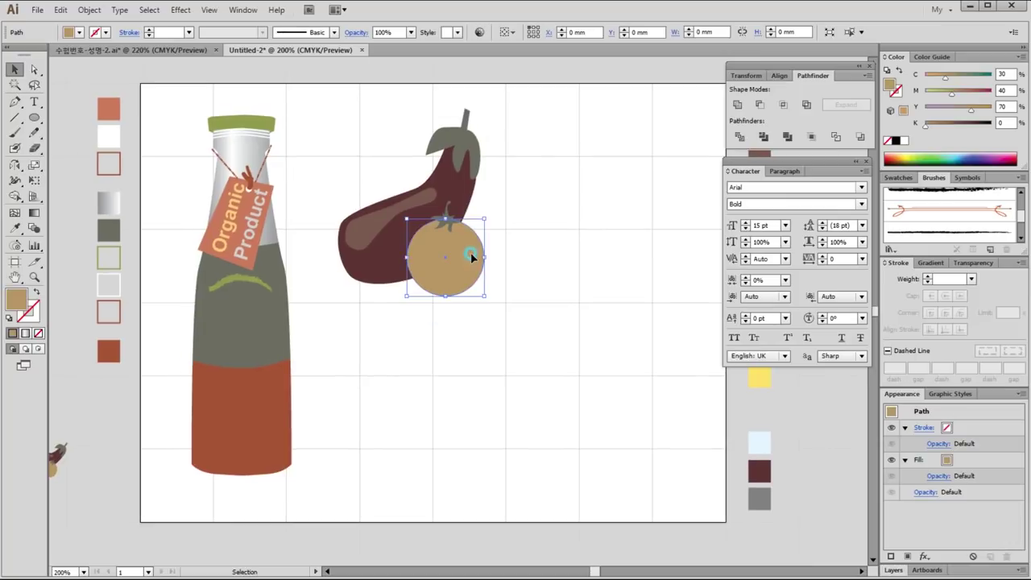
{"action": "left_click", "coordinate": [412, 374]}
{"action": "key", "text": "space"}
{"action": "left_click_drag", "start_coordinate": [179, 432], "coordinate": [357, 293]}
{"action": "left_click_drag", "start_coordinate": [159, 268], "coordinate": [299, 373]}
{"action": "left_click", "coordinate": [437, 341]}
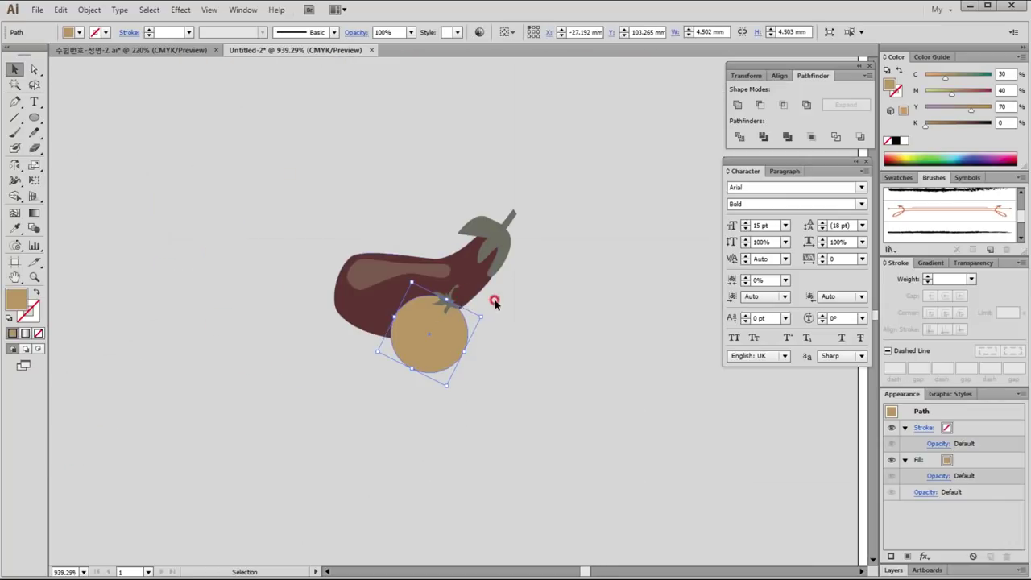
{"action": "left_click_drag", "start_coordinate": [295, 207], "coordinate": [635, 445]}
{"action": "left_click", "coordinate": [409, 256], "text": "shift"}
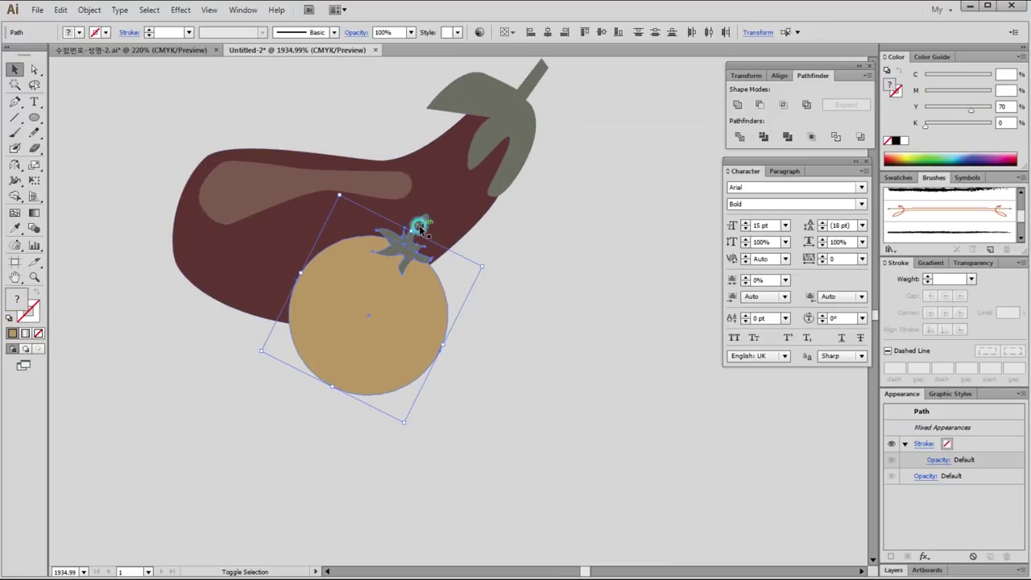
{"action": "left_click", "coordinate": [417, 223], "text": "shift"}
{"action": "left_click_drag", "start_coordinate": [421, 318], "coordinate": [456, 299]}
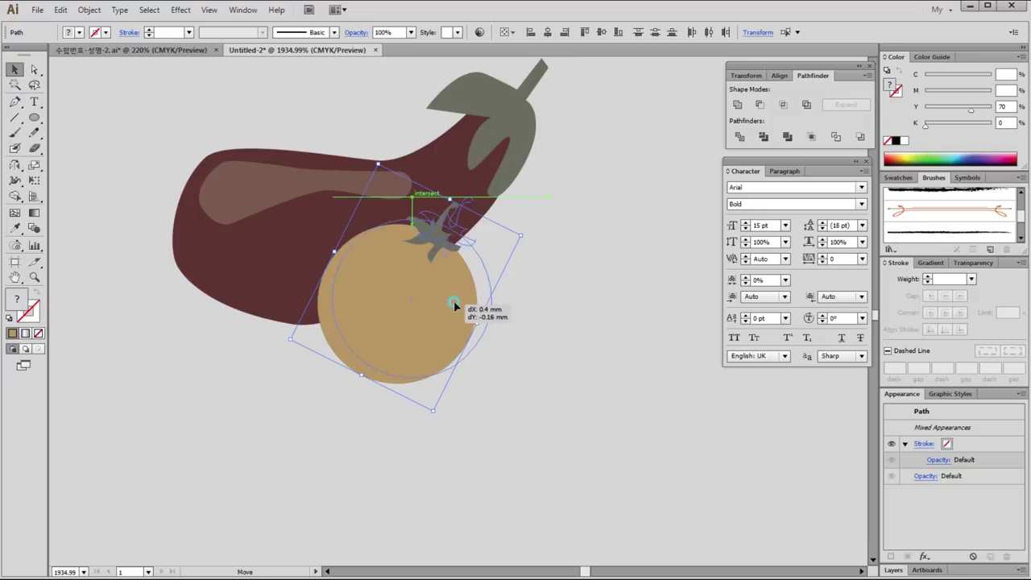
{"action": "left_click", "coordinate": [551, 325]}
Drag the whole eggplant-and-tomato artwork into the Swatches panel as a new pattern.
{"action": "key", "text": "ctrl+minus"}
{"action": "key", "text": "ctrl+minus"}
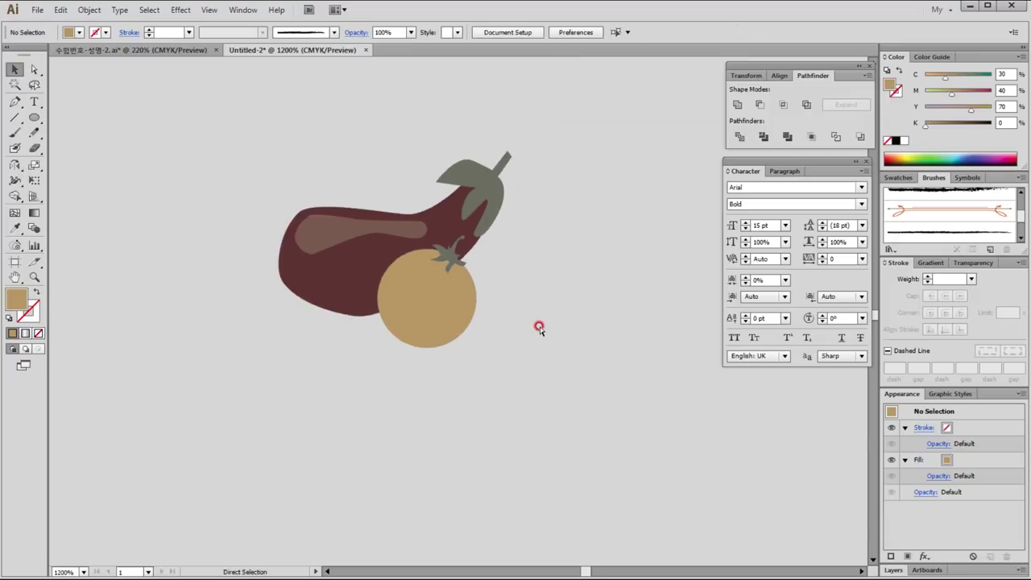
{"action": "key", "text": "ctrl+minus"}
{"action": "left_click_drag", "start_coordinate": [539, 328], "coordinate": [246, 382]}
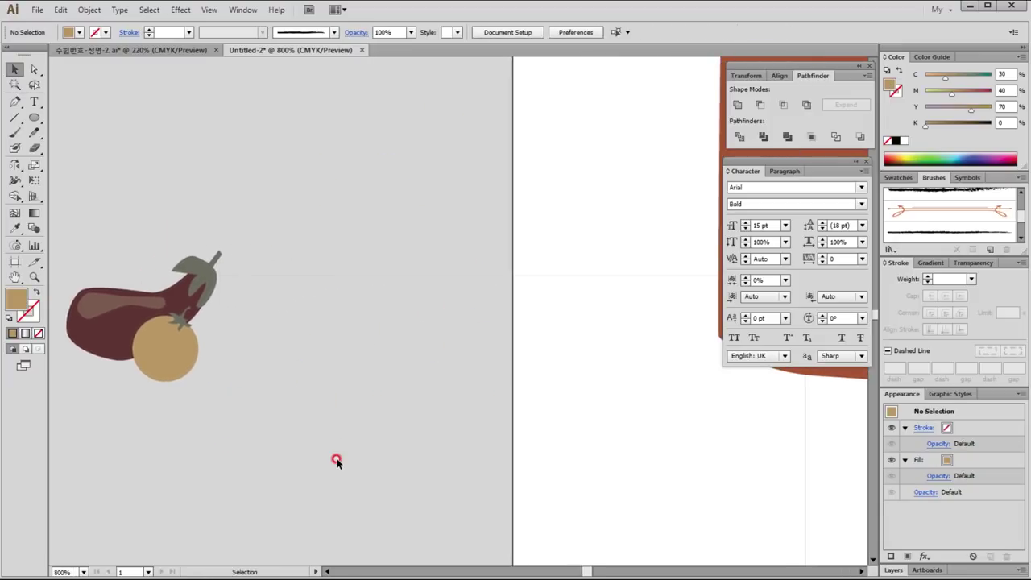
{"action": "key", "text": "ctrl+minus"}
{"action": "key", "text": "ctrl+minus"}
{"action": "key", "text": "ctrl+minus"}
{"action": "left_click_drag", "start_coordinate": [392, 414], "coordinate": [253, 448]}
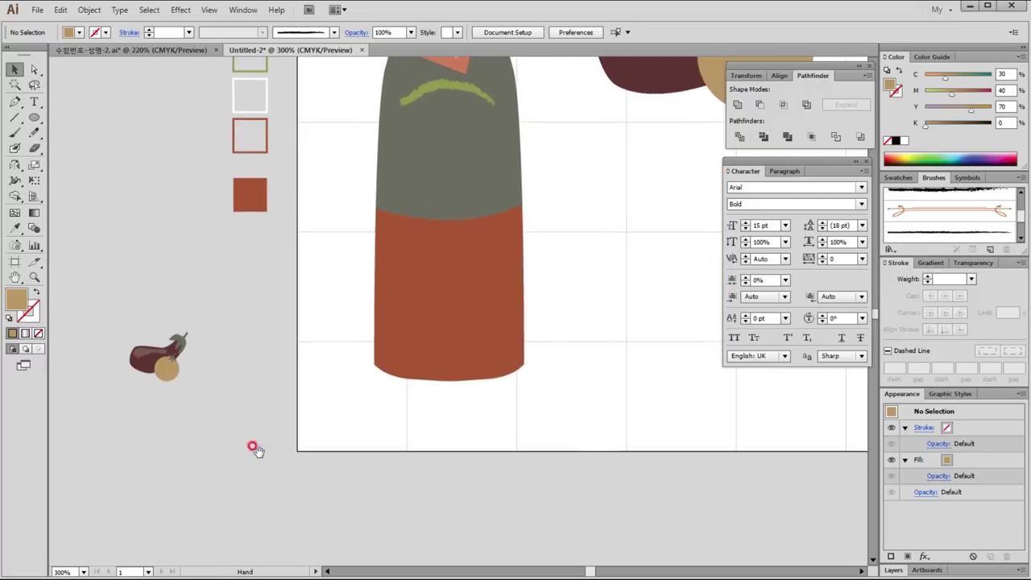
{"action": "left_click_drag", "start_coordinate": [88, 314], "coordinate": [274, 411]}
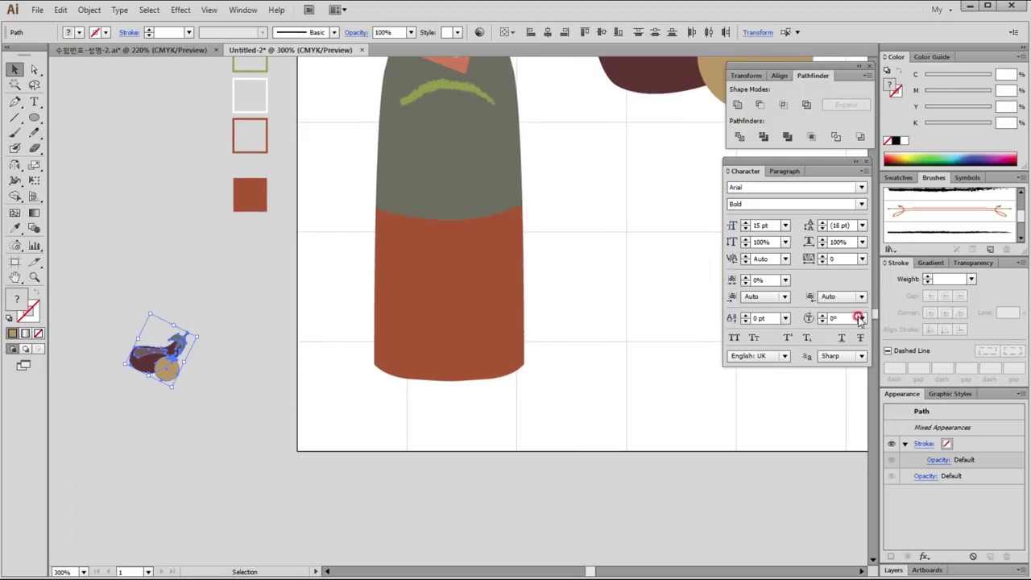
{"action": "left_click", "coordinate": [907, 182]}
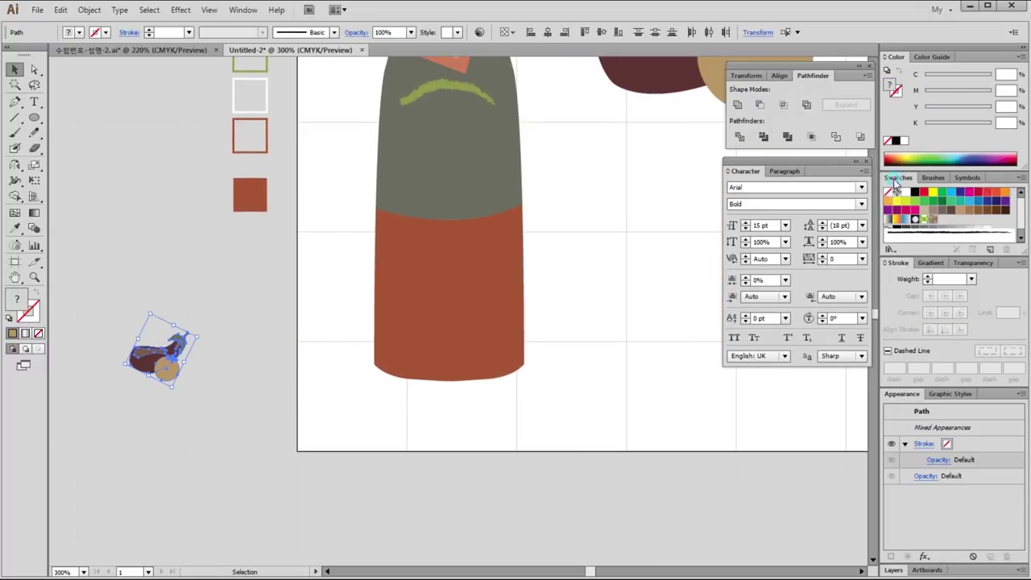
{"action": "left_click_drag", "start_coordinate": [169, 382], "coordinate": [939, 218]}
{"action": "left_click", "coordinate": [233, 385]}
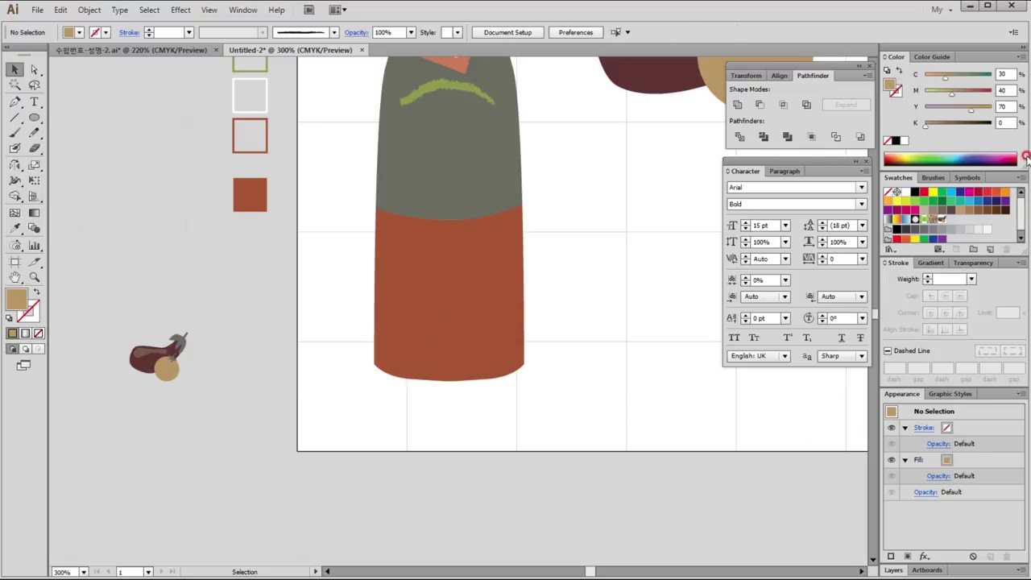
Name the pattern swatch 채소 and set its Tile Type to Brick by Column.
{"action": "double_click", "coordinate": [937, 218]}
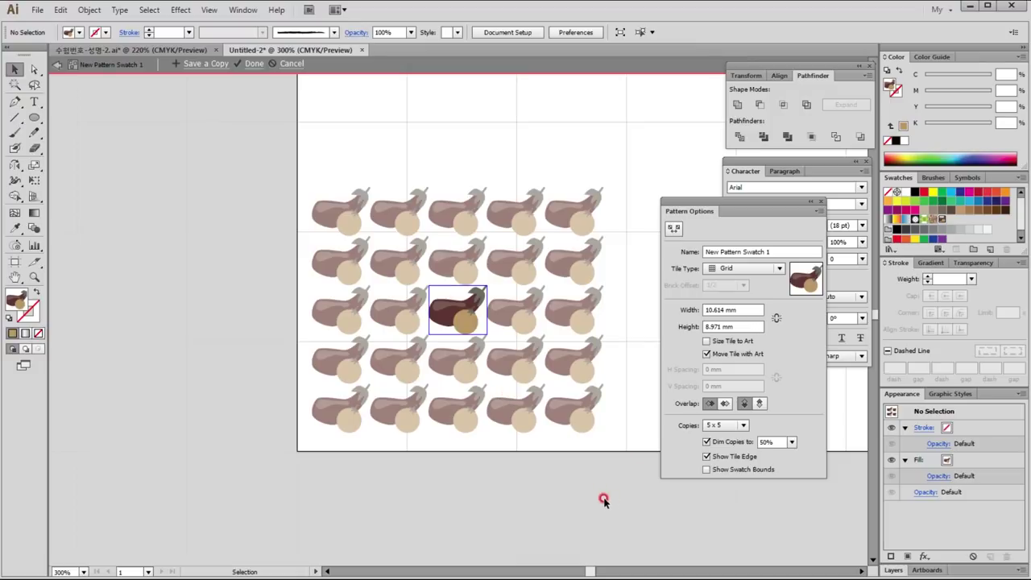
{"action": "left_click_drag", "start_coordinate": [782, 252], "coordinate": [593, 258]}
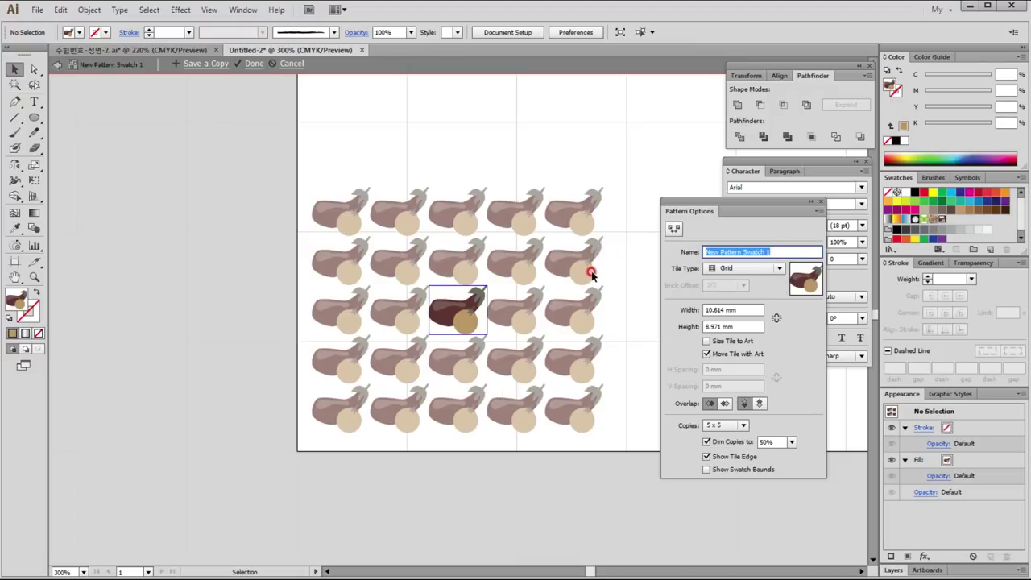
{"action": "type", "text": "가ㅈ"}
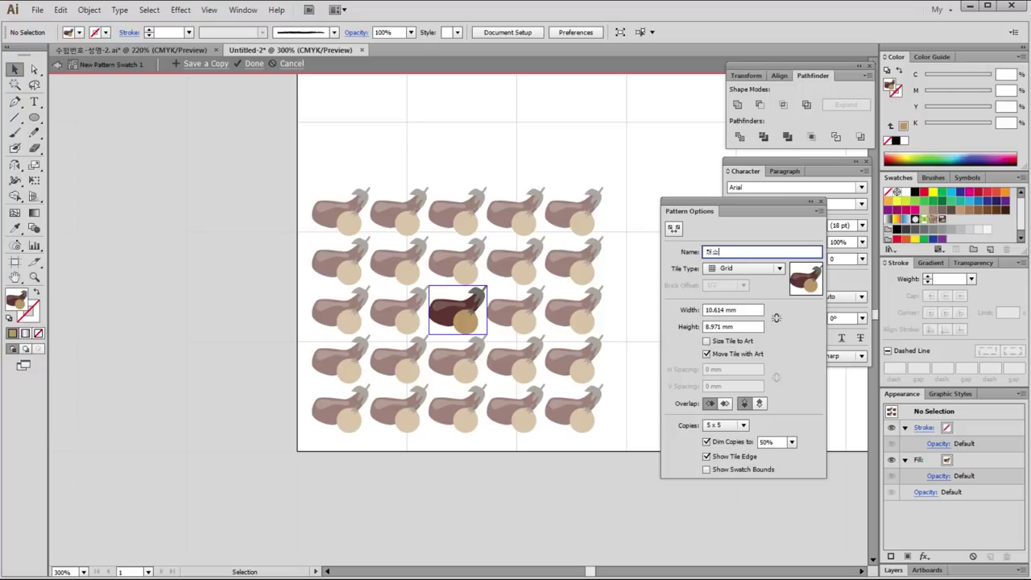
{"action": "left_click", "coordinate": [745, 269]}
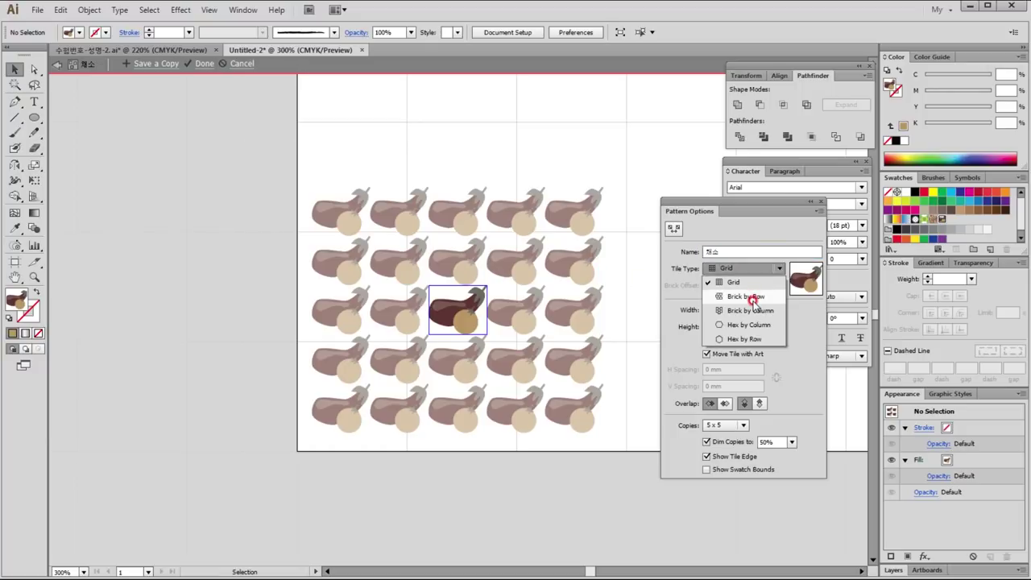
{"action": "left_click", "coordinate": [750, 298]}
{"action": "left_click", "coordinate": [745, 268]}
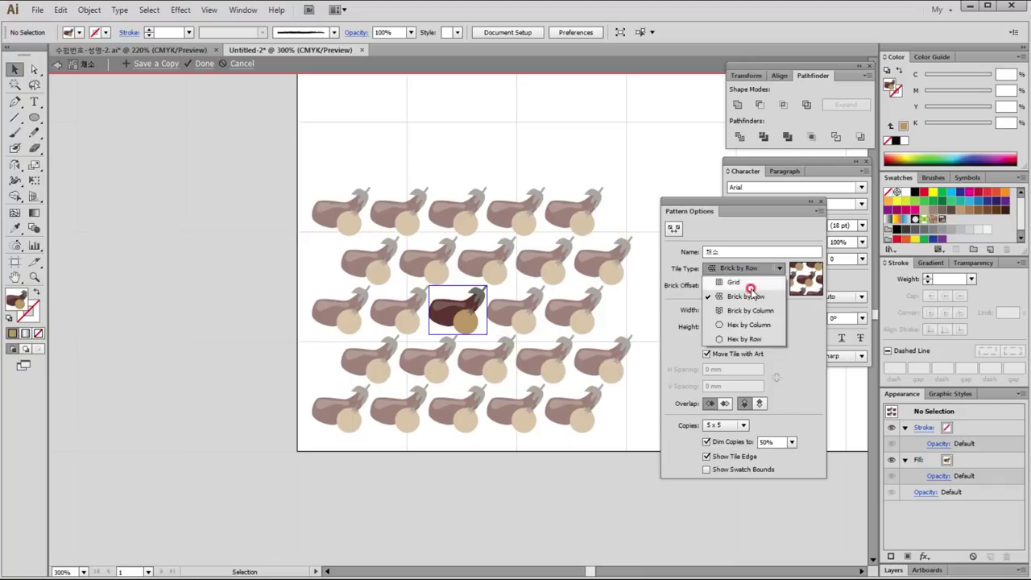
{"action": "left_click", "coordinate": [752, 311]}
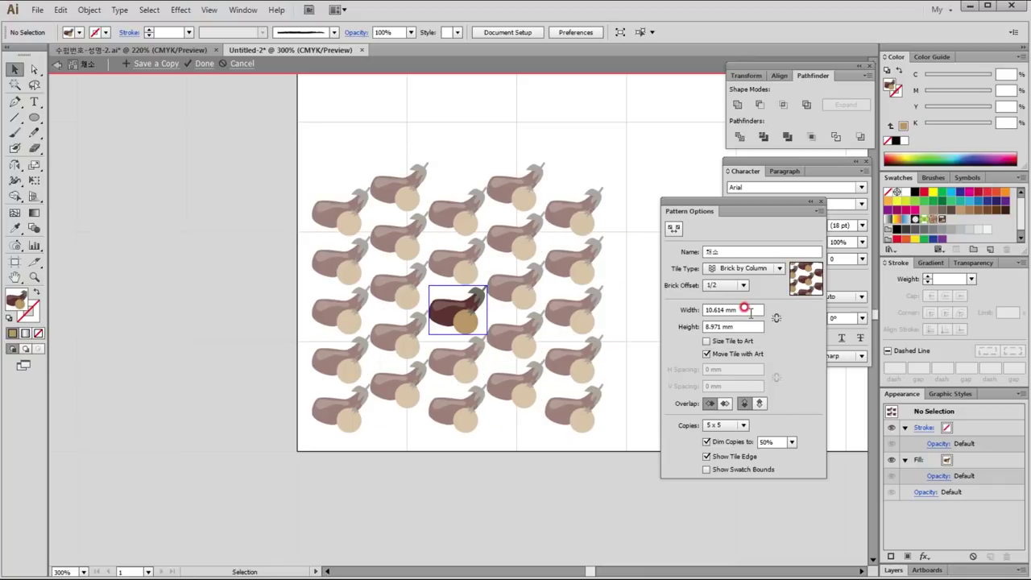
{"action": "left_click", "coordinate": [199, 64]}
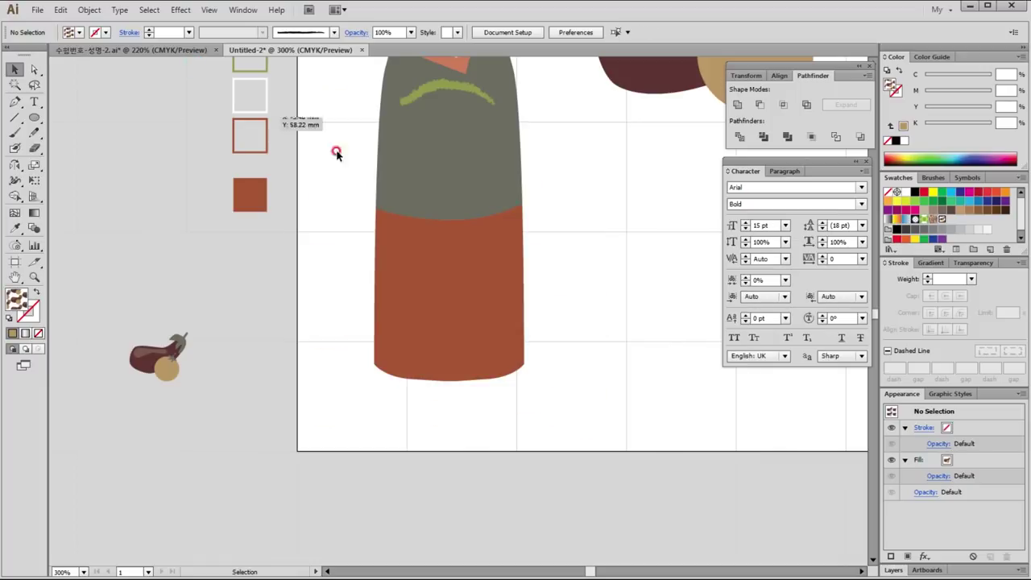
Fill the bottle's red-brown lower band with the 채소 eggplant pattern.
{"action": "left_click", "coordinate": [443, 313]}
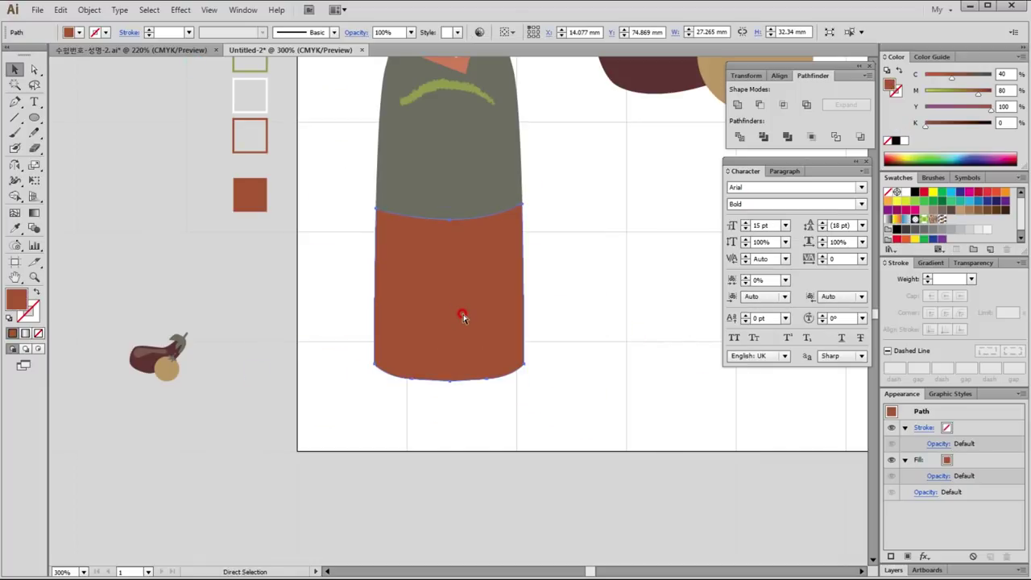
{"action": "left_click", "coordinate": [941, 219]}
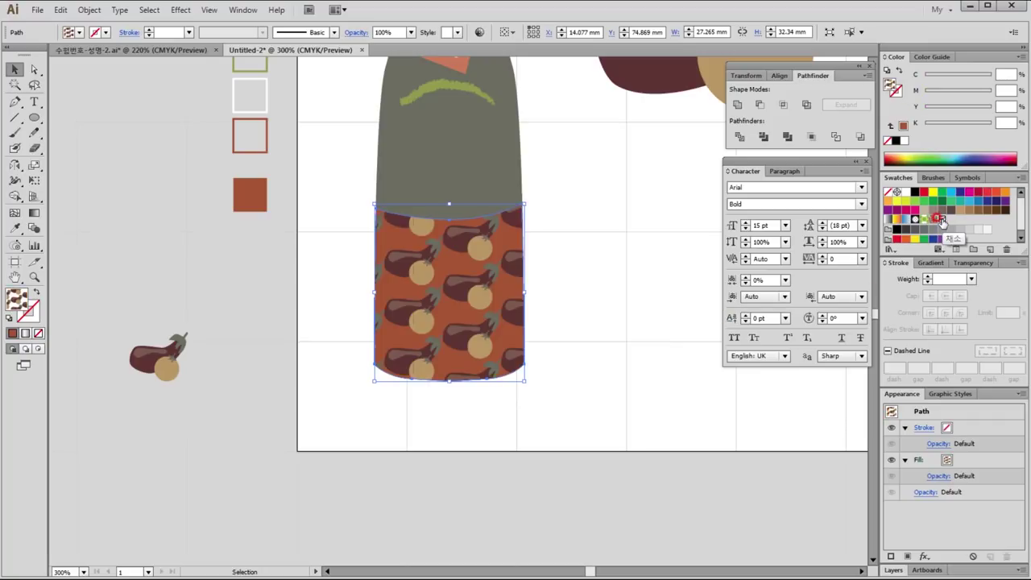
{"action": "left_click", "coordinate": [546, 413]}
{"action": "left_click", "coordinate": [152, 334]}
{"action": "left_click", "coordinate": [252, 442]}
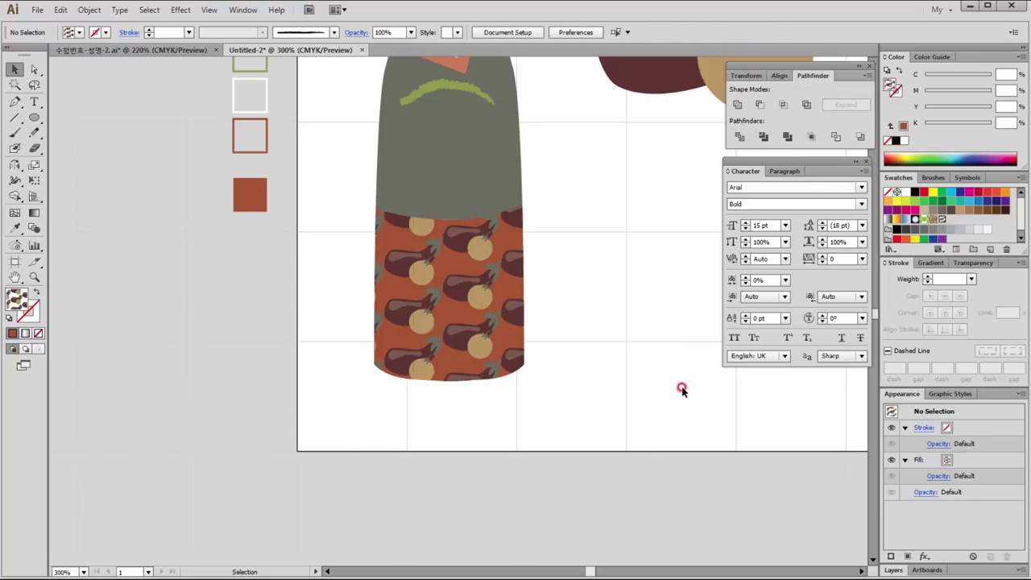
Pick up orange (C0 M50 Y80 K0) from the colour chips as the fill.
{"action": "mouse_move", "coordinate": [615, 363]}
{"action": "left_mouse_down"}
{"action": "mouse_move", "coordinate": [214, 467]}
{"action": "mouse_move", "coordinate": [189, 435]}
{"action": "left_mouse_up"}
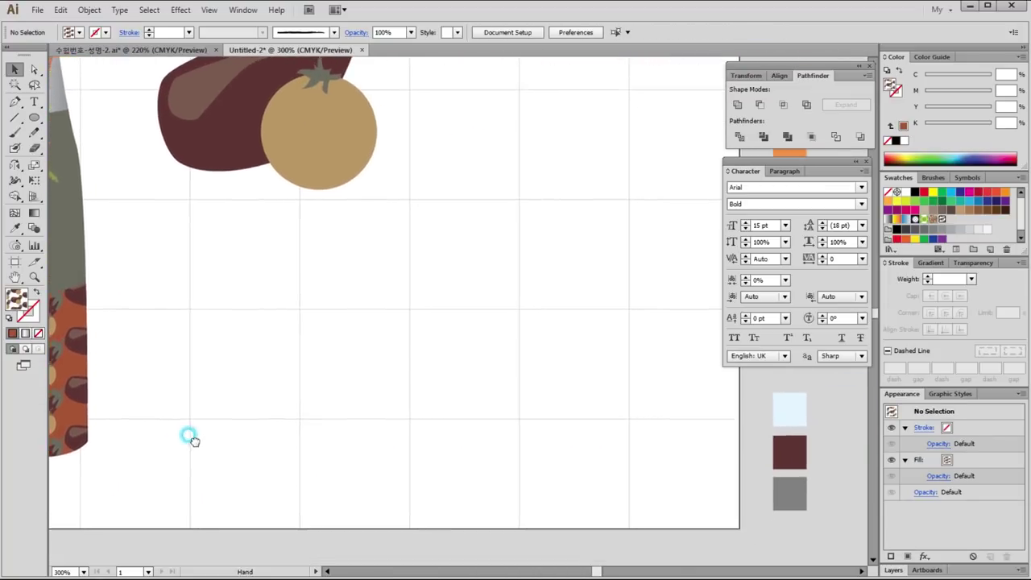
{"action": "left_click_drag", "start_coordinate": [400, 351], "coordinate": [341, 363]}
{"action": "mouse_move", "coordinate": [443, 311]}
{"action": "left_mouse_down"}
{"action": "mouse_move", "coordinate": [341, 437]}
{"action": "mouse_move", "coordinate": [342, 450]}
{"action": "mouse_move", "coordinate": [360, 435]}
{"action": "mouse_move", "coordinate": [330, 460]}
{"action": "mouse_move", "coordinate": [357, 521]}
{"action": "left_mouse_up"}
{"action": "mouse_move", "coordinate": [440, 417]}
{"action": "left_mouse_down"}
{"action": "mouse_move", "coordinate": [406, 438]}
{"action": "mouse_move", "coordinate": [413, 417]}
{"action": "left_mouse_up"}
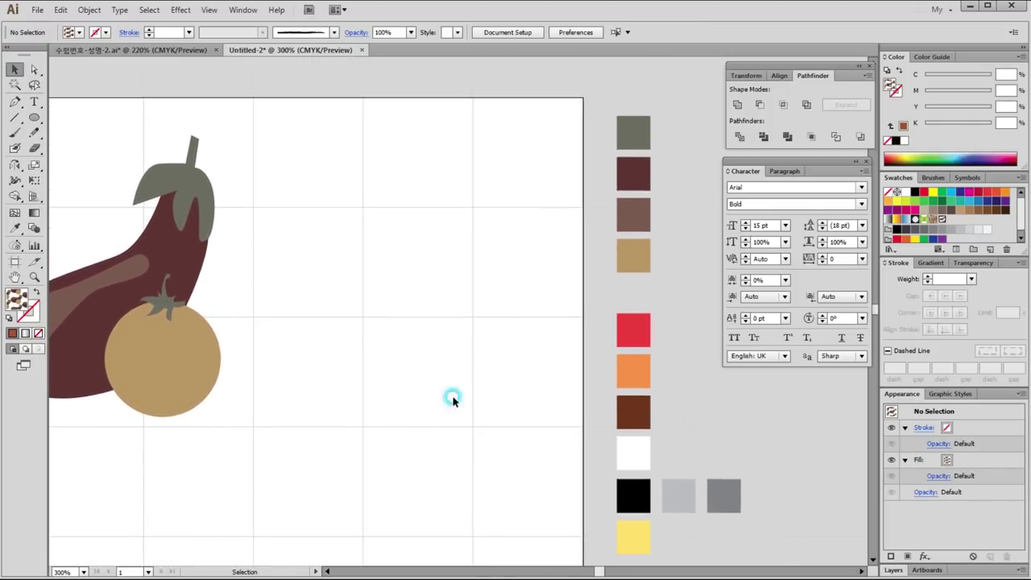
{"action": "left_click", "coordinate": [643, 356]}
Pen-draw the shape's flat base, curved right side and rounded head top.
{"action": "key", "text": "p"}
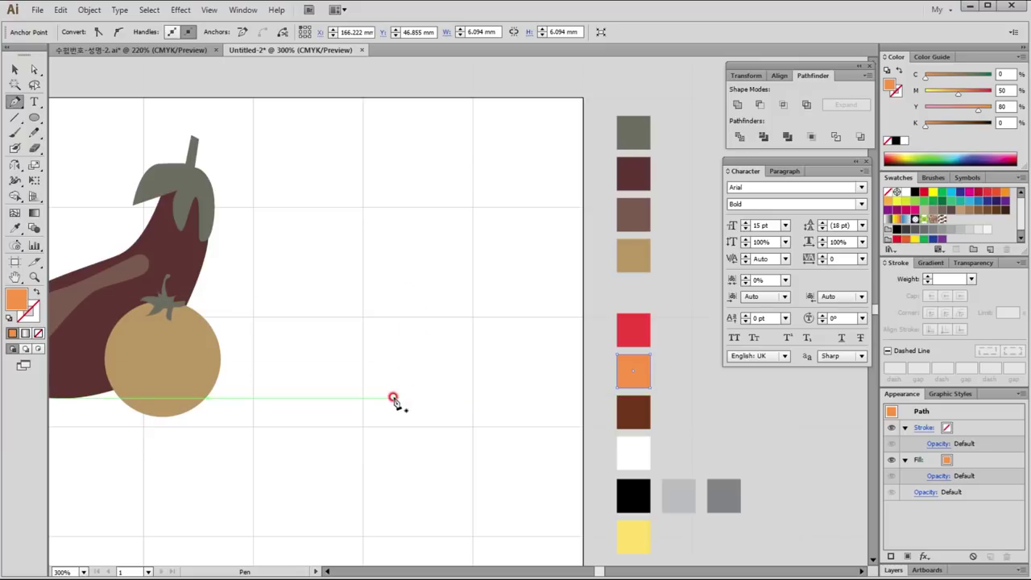
{"action": "left_click", "coordinate": [390, 397]}
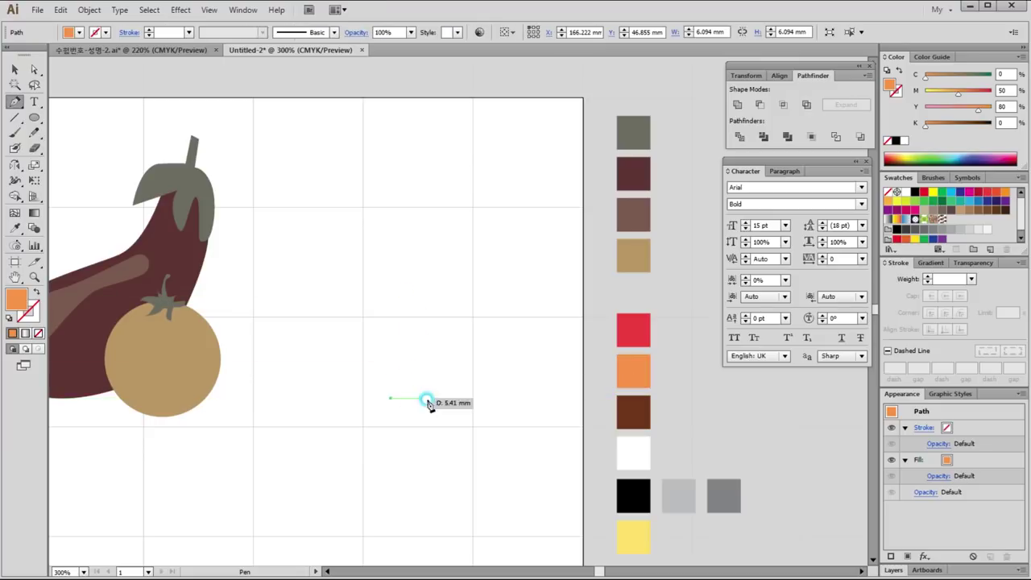
{"action": "left_click", "coordinate": [464, 397]}
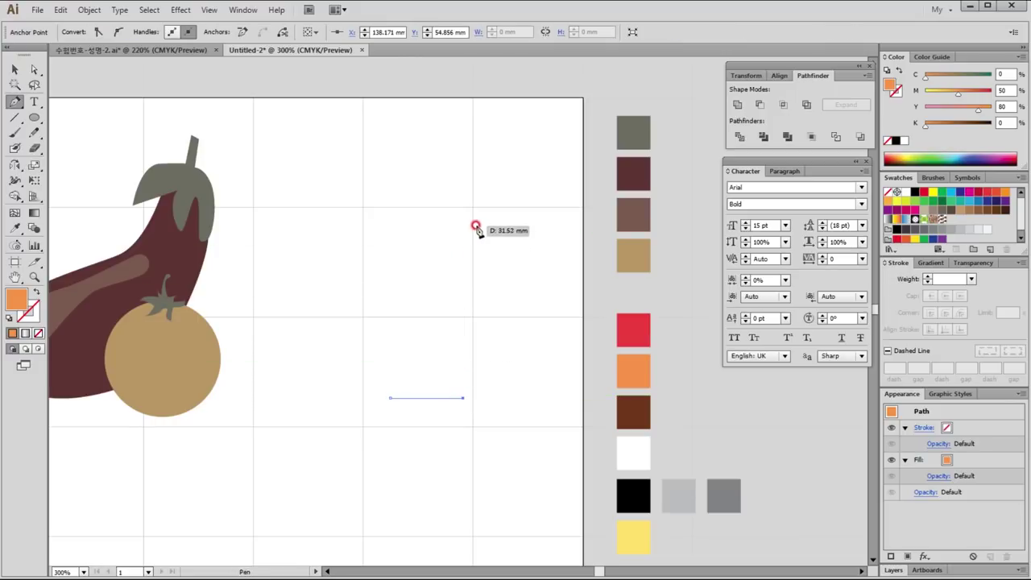
{"action": "left_click_drag", "start_coordinate": [493, 242], "coordinate": [512, 216]}
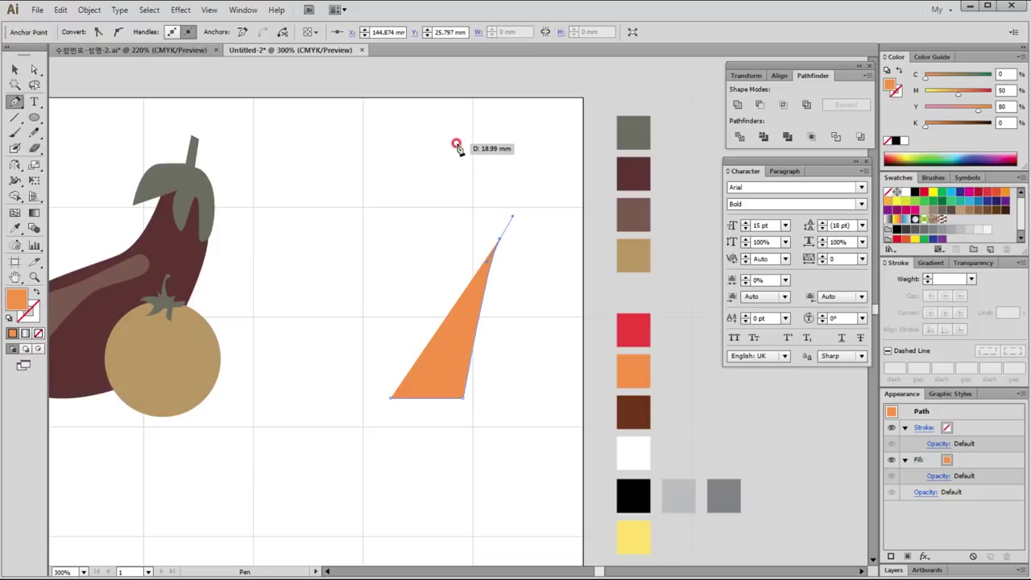
{"action": "left_click_drag", "start_coordinate": [446, 144], "coordinate": [401, 143]}
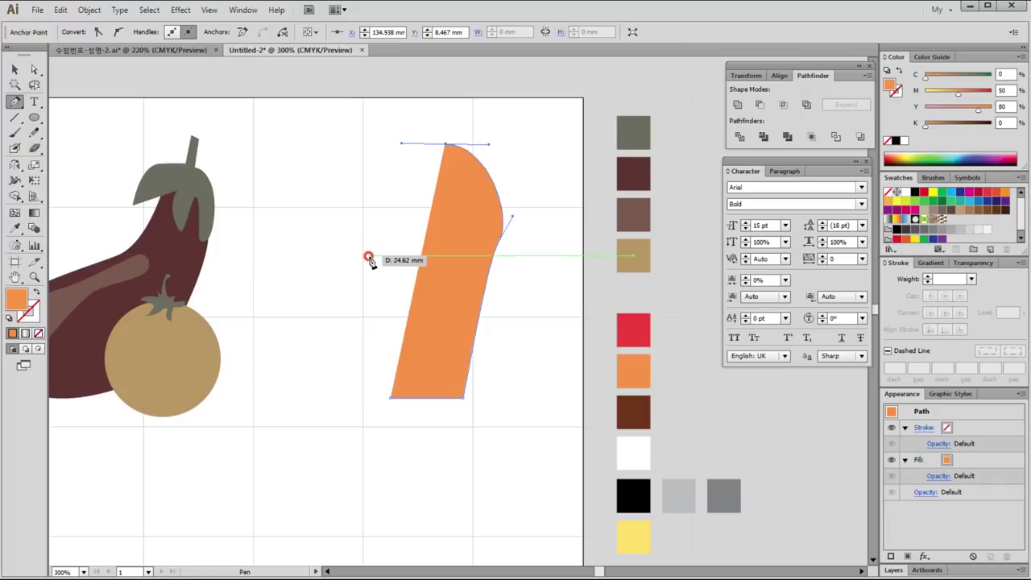
{"action": "left_click_drag", "start_coordinate": [365, 256], "coordinate": [386, 317]}
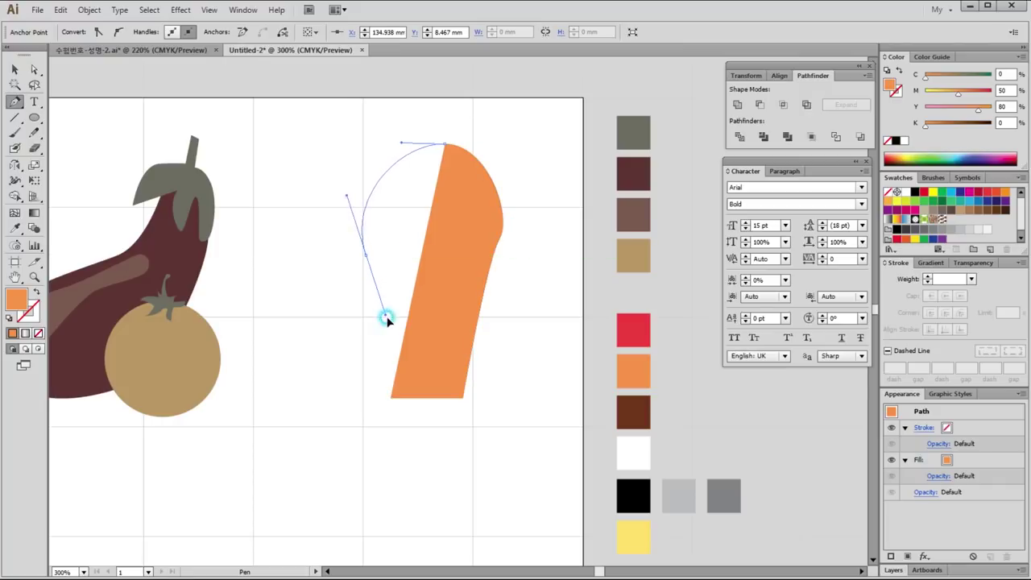
Curve the left side inward, close the path, and shift the bottom-left corner right.
{"action": "left_click_drag", "start_coordinate": [386, 317], "coordinate": [391, 365]}
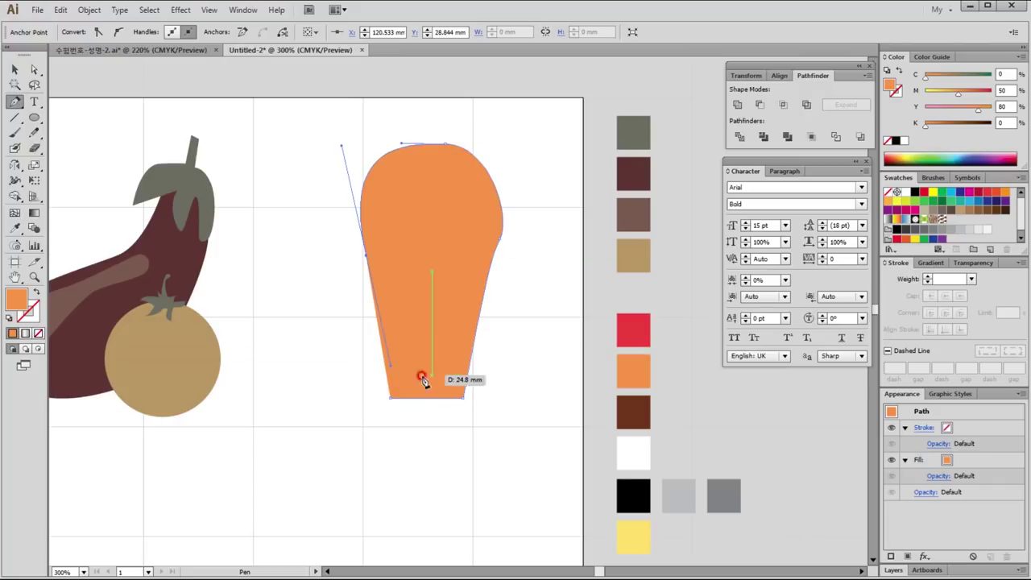
{"action": "left_click_drag", "start_coordinate": [396, 324], "coordinate": [401, 337]}
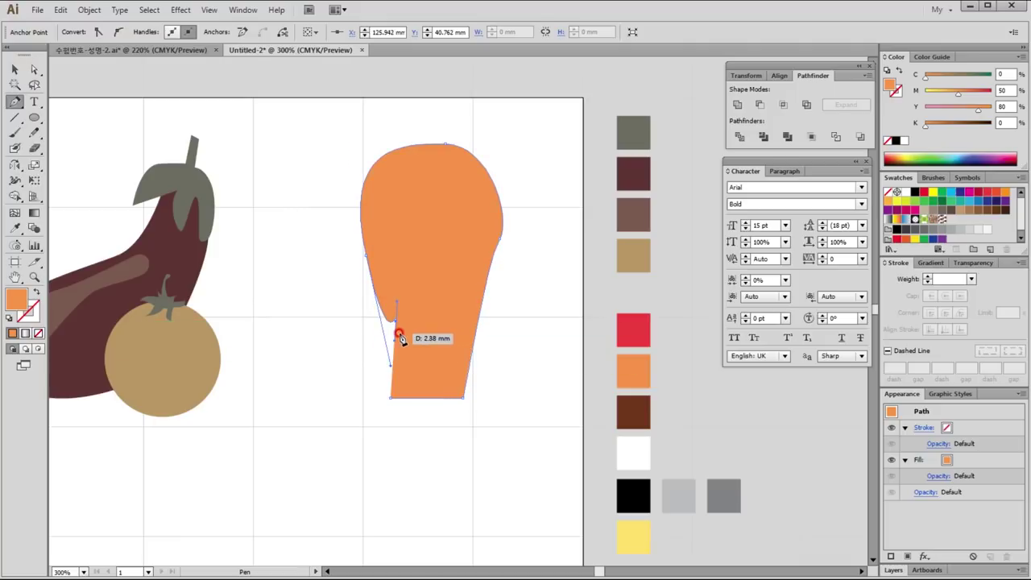
{"action": "key", "text": "ctrl+z"}
{"action": "left_click_drag", "start_coordinate": [364, 255], "coordinate": [409, 341]}
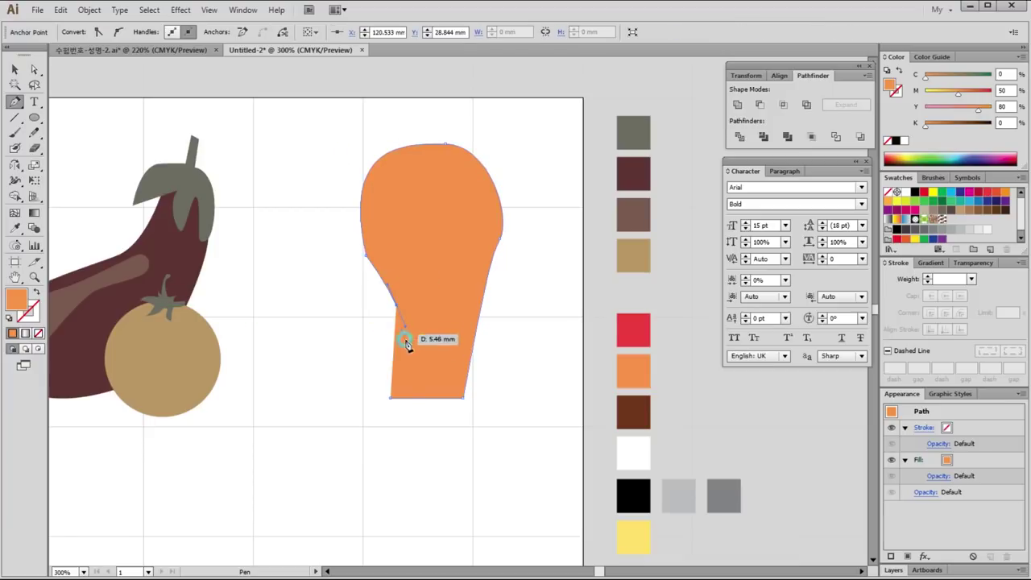
{"action": "left_click", "coordinate": [390, 400]}
{"action": "left_click_drag", "start_coordinate": [391, 398], "coordinate": [403, 398]}
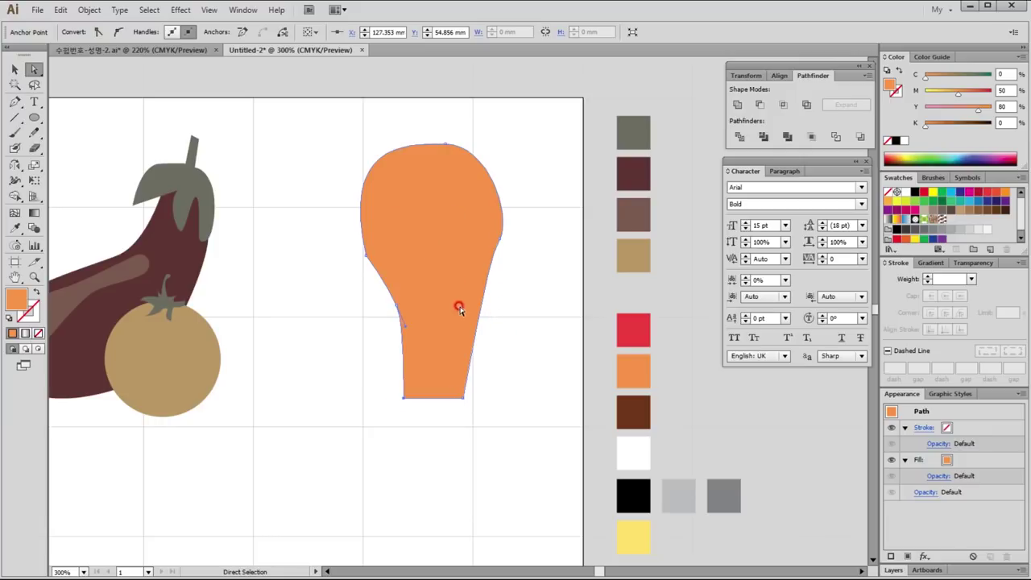
Pull the neck and right bulge inward and adjust the upper-left outline.
{"action": "key", "text": "p"}
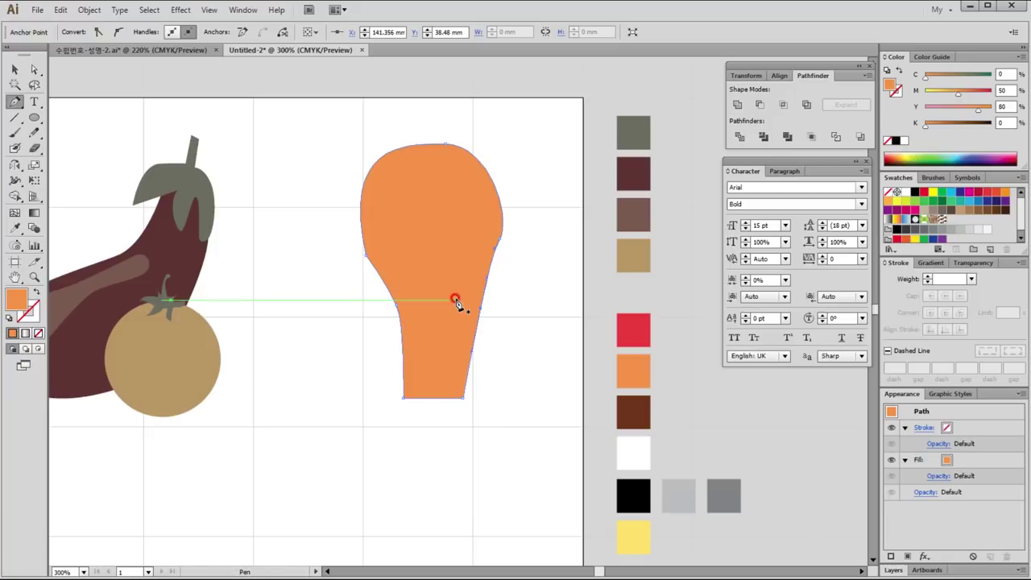
{"action": "key", "text": "a"}
{"action": "left_click_drag", "start_coordinate": [479, 306], "coordinate": [481, 296]}
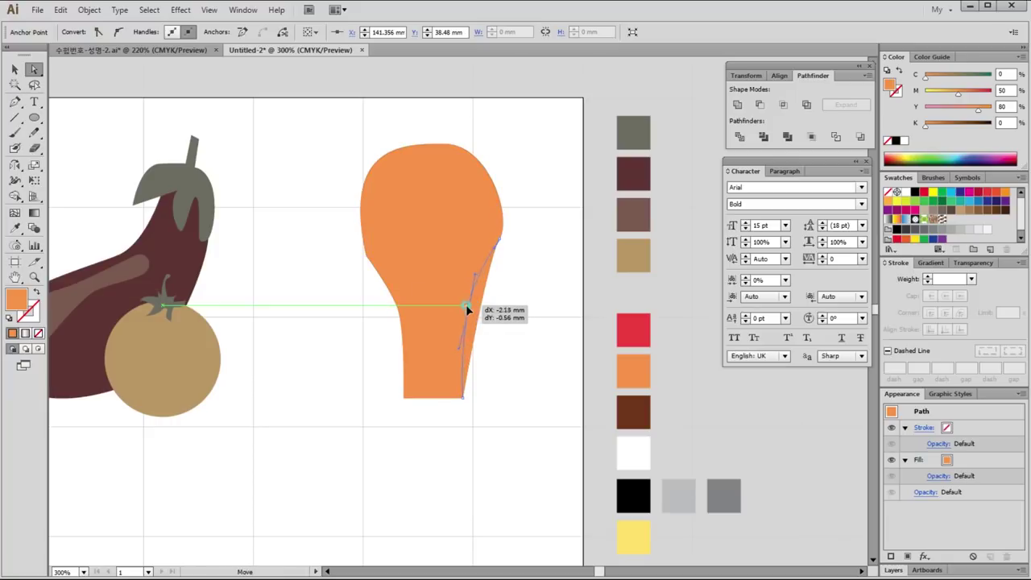
{"action": "left_click_drag", "start_coordinate": [497, 240], "coordinate": [488, 234]}
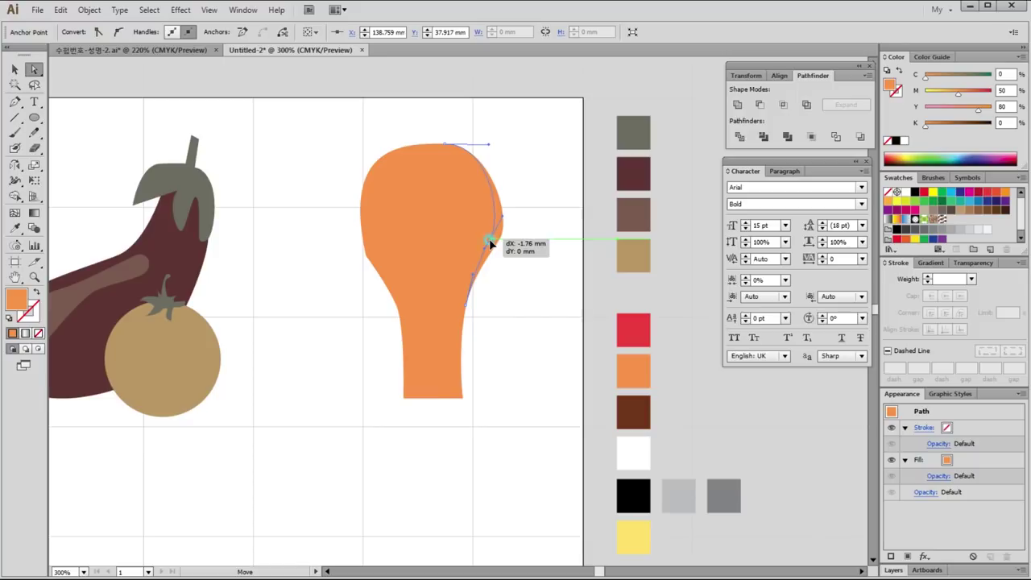
{"action": "mouse_move", "coordinate": [364, 251]}
{"action": "left_mouse_down"}
{"action": "mouse_move", "coordinate": [361, 223]}
{"action": "mouse_move", "coordinate": [361, 266]}
{"action": "left_mouse_up"}
{"action": "left_click_drag", "start_coordinate": [342, 145], "coordinate": [338, 132]}
{"action": "left_click", "coordinate": [364, 254]}
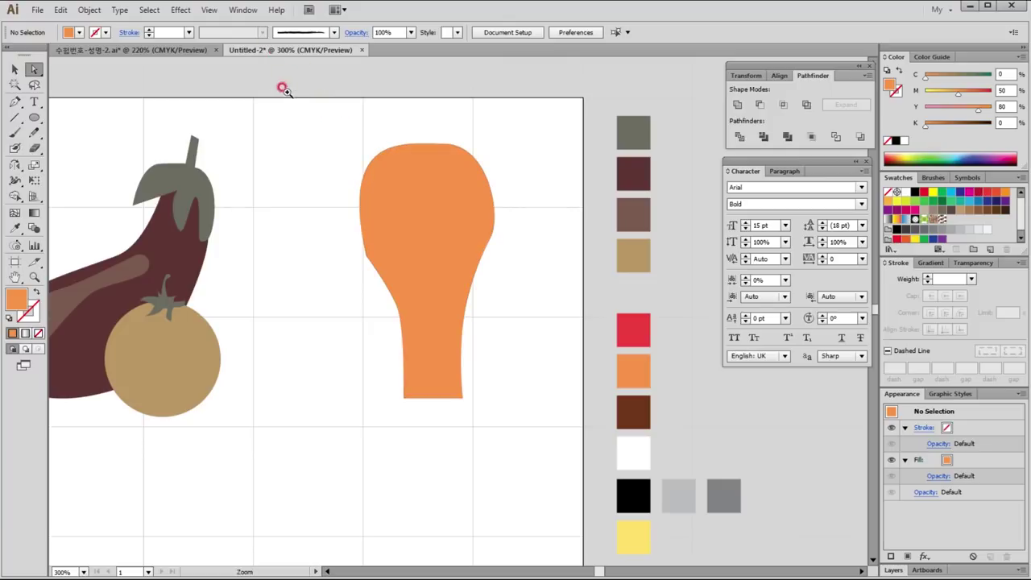
Make the left anchor smooth, round the upper-left head curve, and pick red as fill.
{"action": "left_click_drag", "start_coordinate": [282, 88], "coordinate": [592, 475]}
{"action": "left_click", "coordinate": [371, 278]}
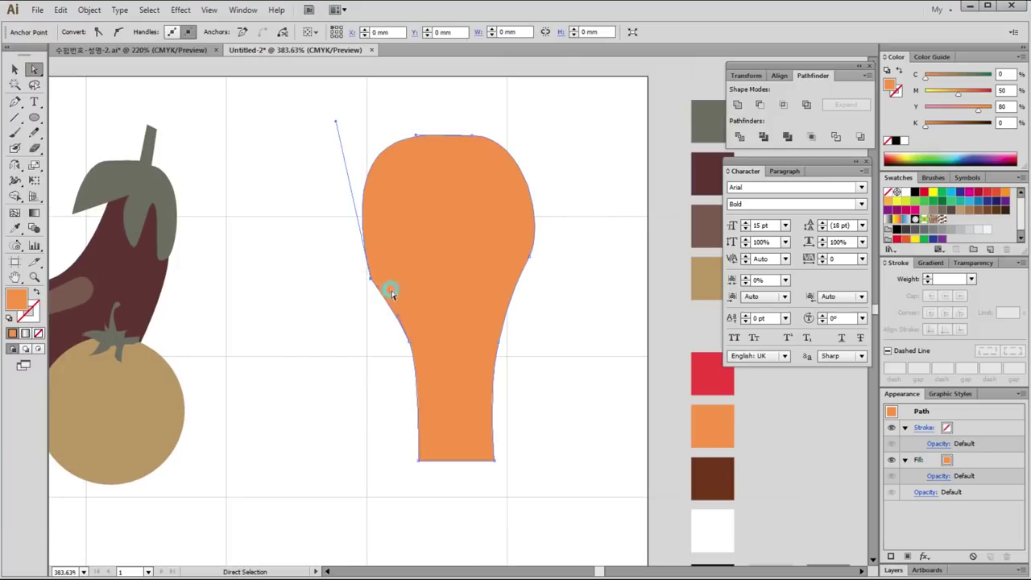
{"action": "left_click", "coordinate": [119, 33]}
{"action": "left_click_drag", "start_coordinate": [302, 133], "coordinate": [331, 125]}
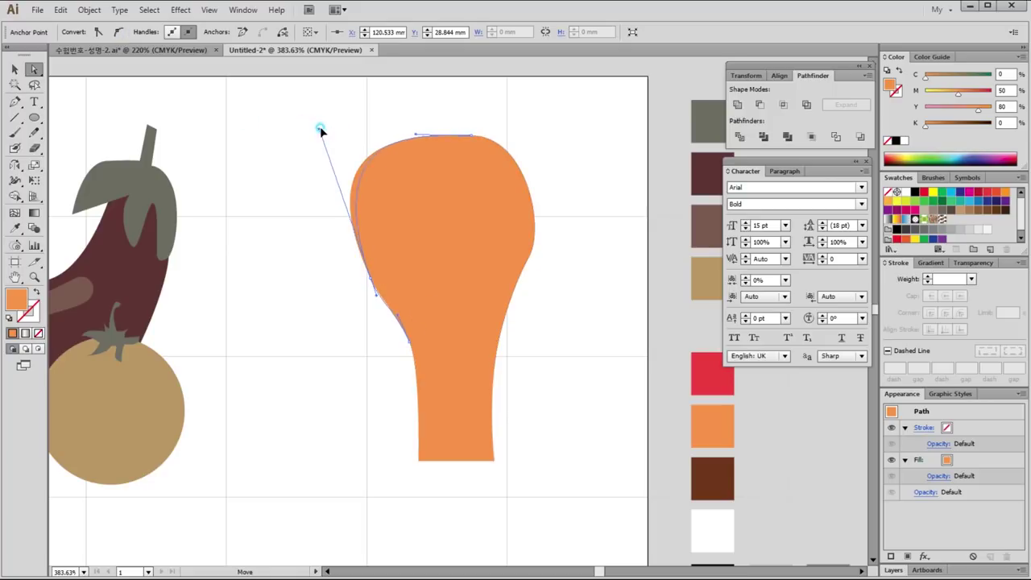
{"action": "mouse_move", "coordinate": [368, 282]}
{"action": "left_mouse_down"}
{"action": "mouse_move", "coordinate": [368, 270]}
{"action": "mouse_move", "coordinate": [373, 278]}
{"action": "left_mouse_up"}
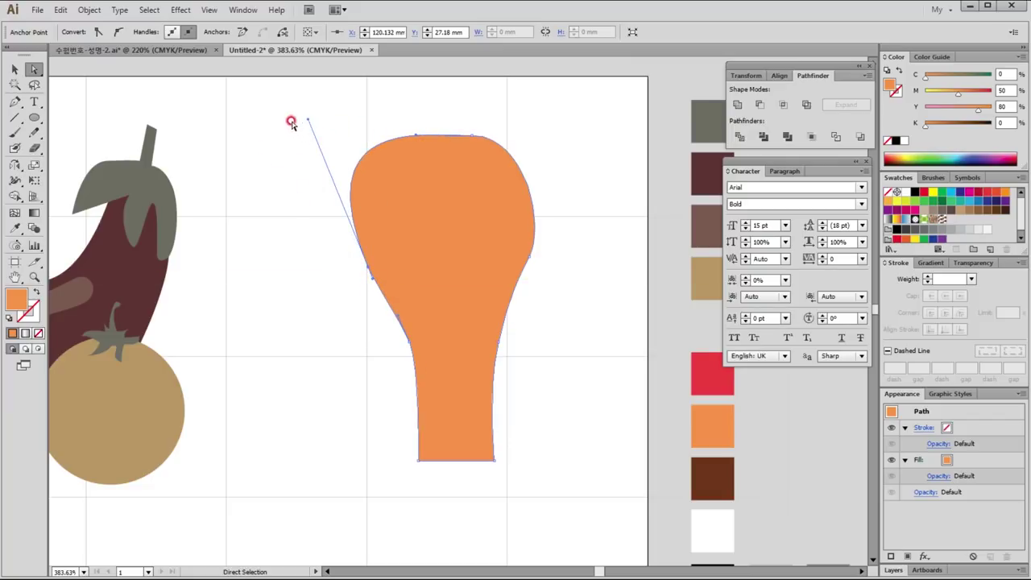
{"action": "left_click_drag", "start_coordinate": [305, 119], "coordinate": [328, 131]}
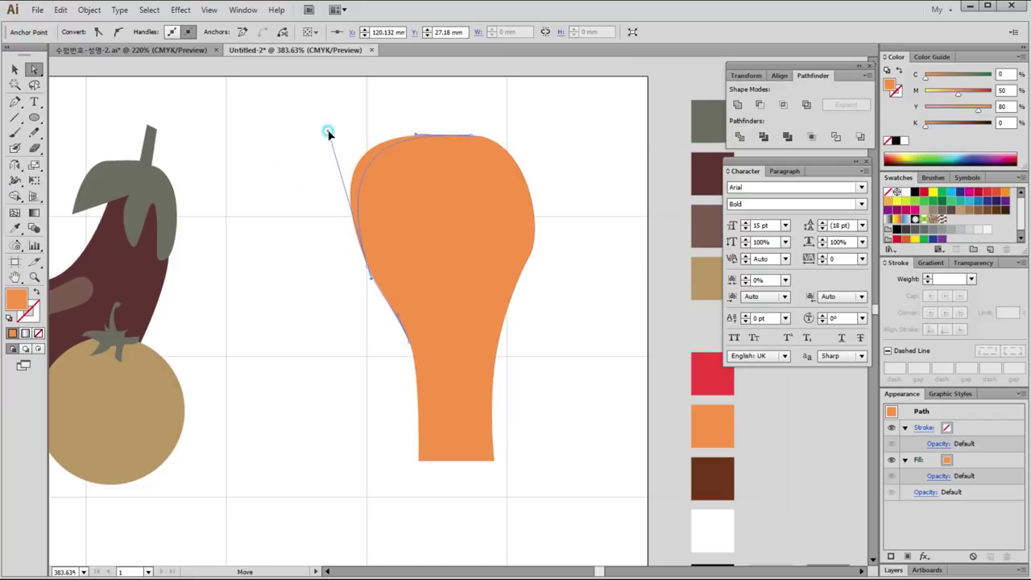
{"action": "left_click_drag", "start_coordinate": [327, 131], "coordinate": [333, 132]}
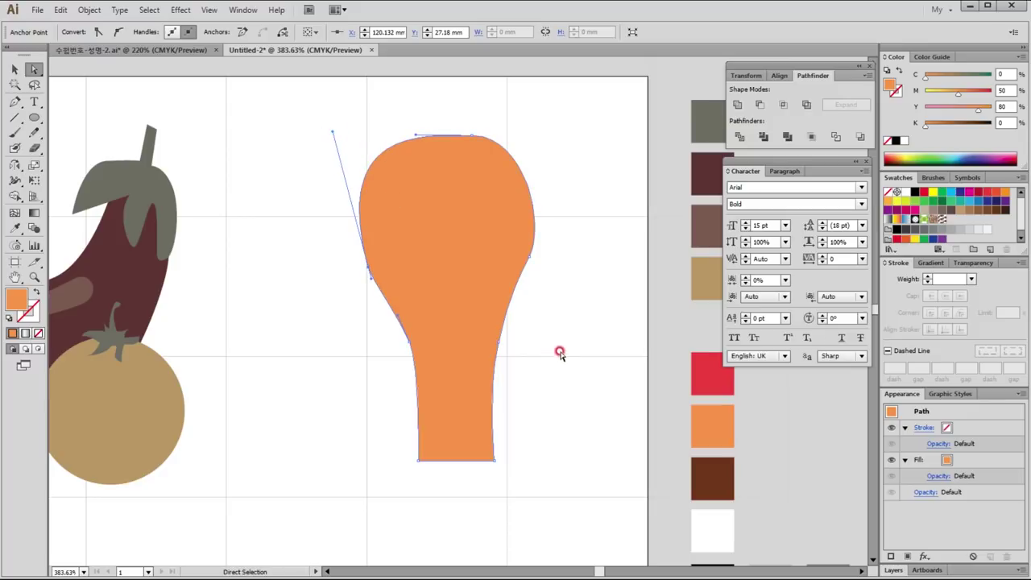
{"action": "left_click", "coordinate": [560, 355]}
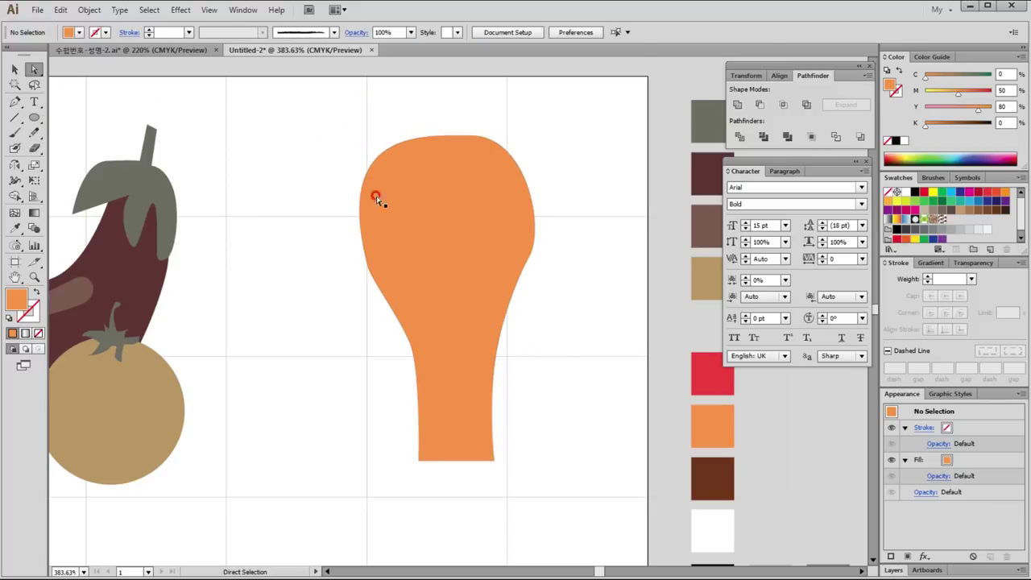
{"action": "left_click", "coordinate": [712, 373]}
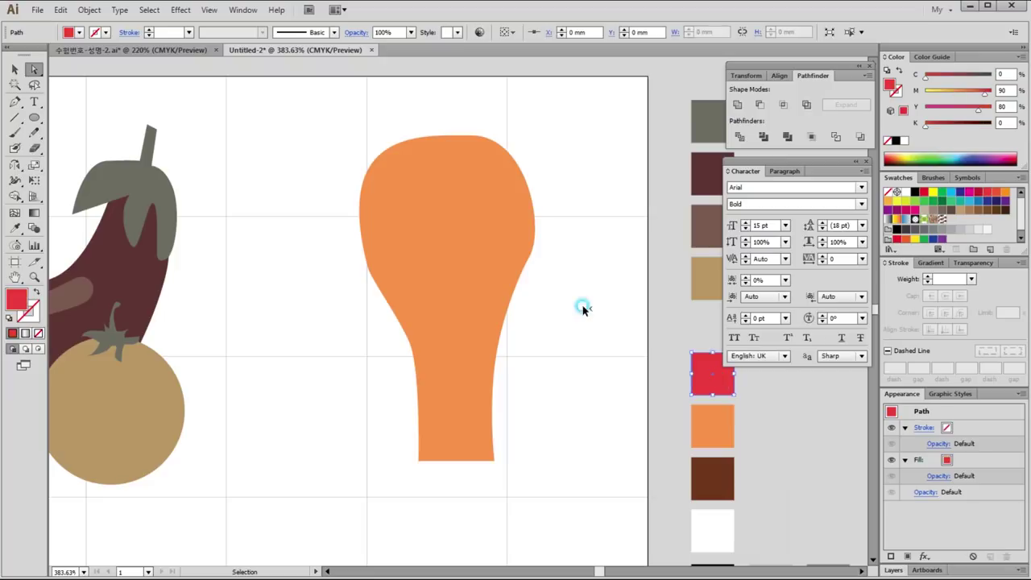
Pen-draw a small red two-lobed comb on top of the orange head.
{"action": "key", "text": "p"}
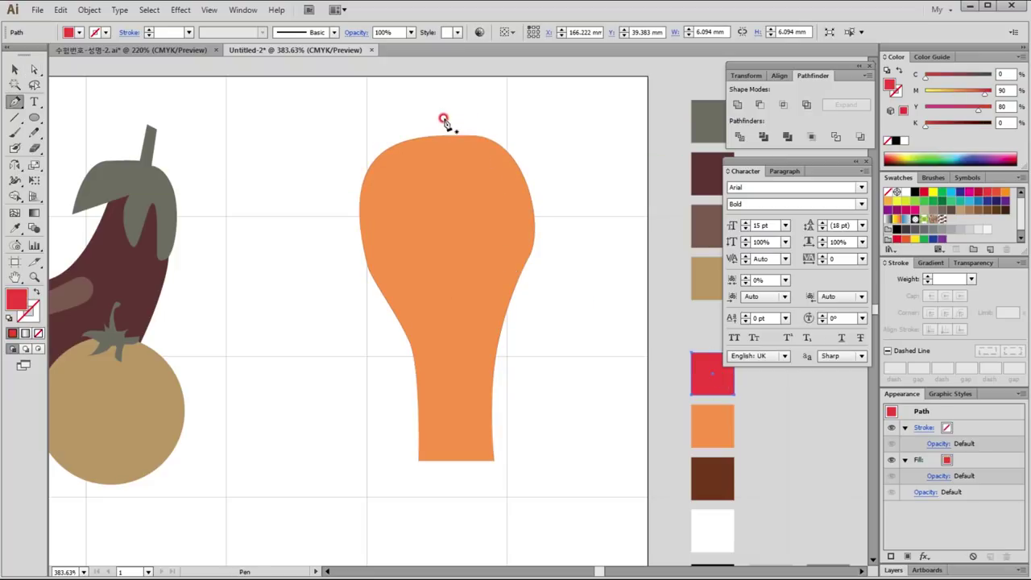
{"action": "mouse_move", "coordinate": [443, 119]}
{"action": "left_mouse_down"}
{"action": "mouse_move", "coordinate": [416, 101]}
{"action": "mouse_move", "coordinate": [447, 170]}
{"action": "left_mouse_up"}
{"action": "mouse_move", "coordinate": [418, 106]}
{"action": "left_mouse_down"}
{"action": "mouse_move", "coordinate": [468, 109]}
{"action": "mouse_move", "coordinate": [436, 92]}
{"action": "mouse_move", "coordinate": [475, 110]}
{"action": "left_mouse_up"}
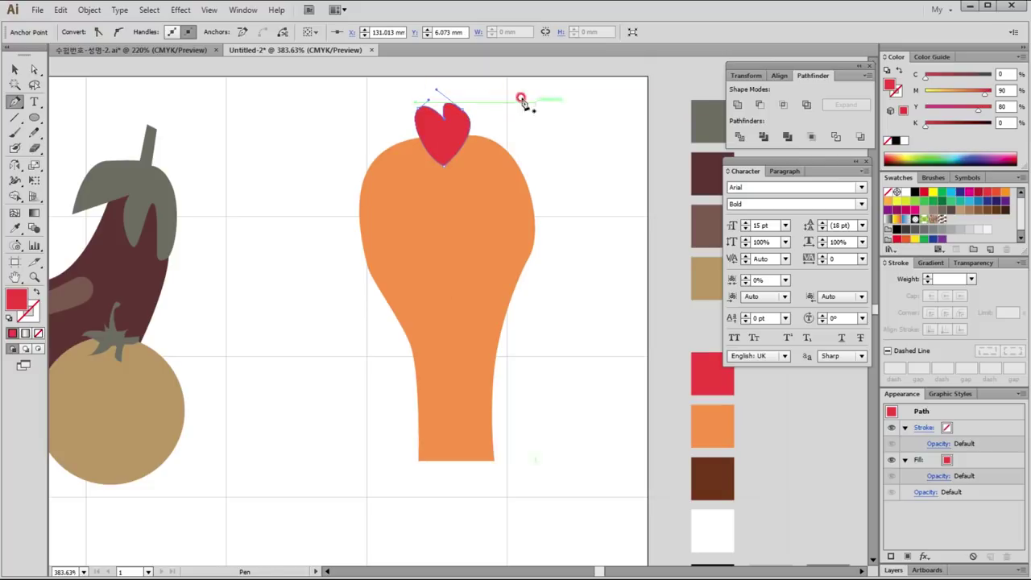
{"action": "key", "text": "a"}
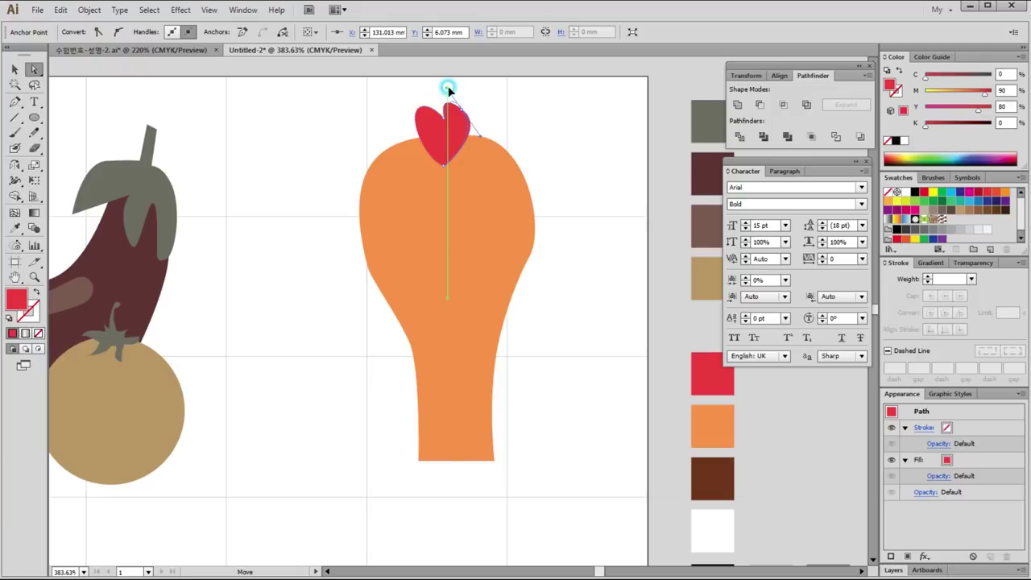
{"action": "left_click", "coordinate": [605, 242]}
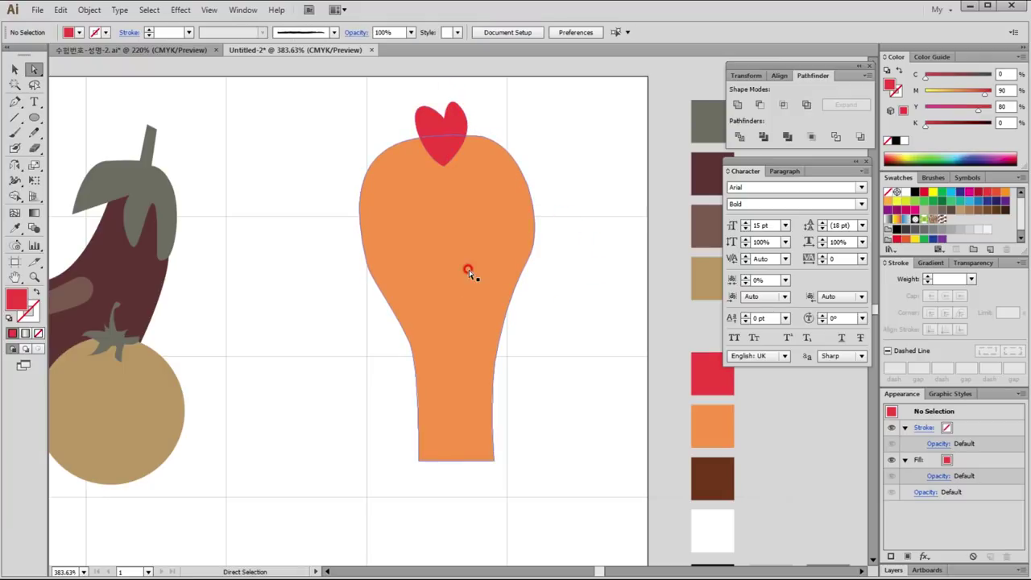
Draw a tall white oval on the head for the eye.
{"action": "left_click", "coordinate": [35, 117]}
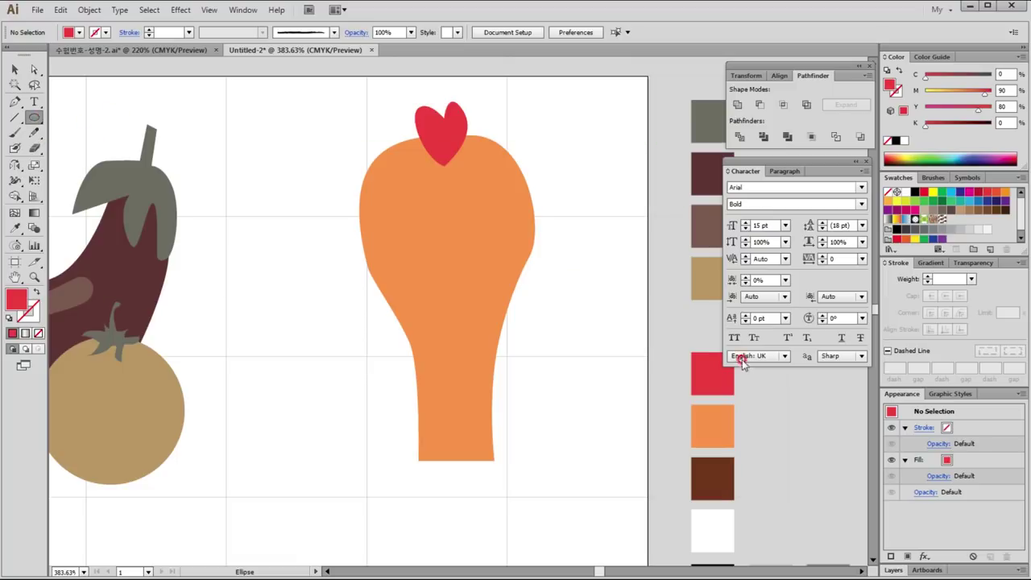
{"action": "left_click", "coordinate": [712, 531]}
{"action": "left_click_drag", "start_coordinate": [441, 133], "coordinate": [439, 206]}
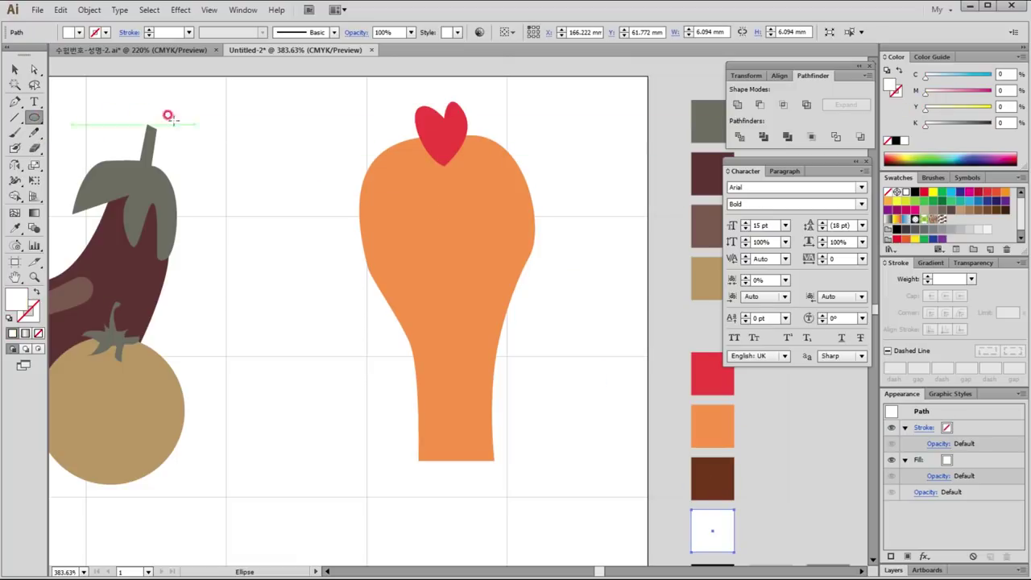
{"action": "mouse_move", "coordinate": [415, 191]}
{"action": "left_mouse_down"}
{"action": "mouse_move", "coordinate": [444, 252]}
{"action": "mouse_move", "coordinate": [426, 243]}
{"action": "left_mouse_up"}
{"action": "key", "text": "v"}
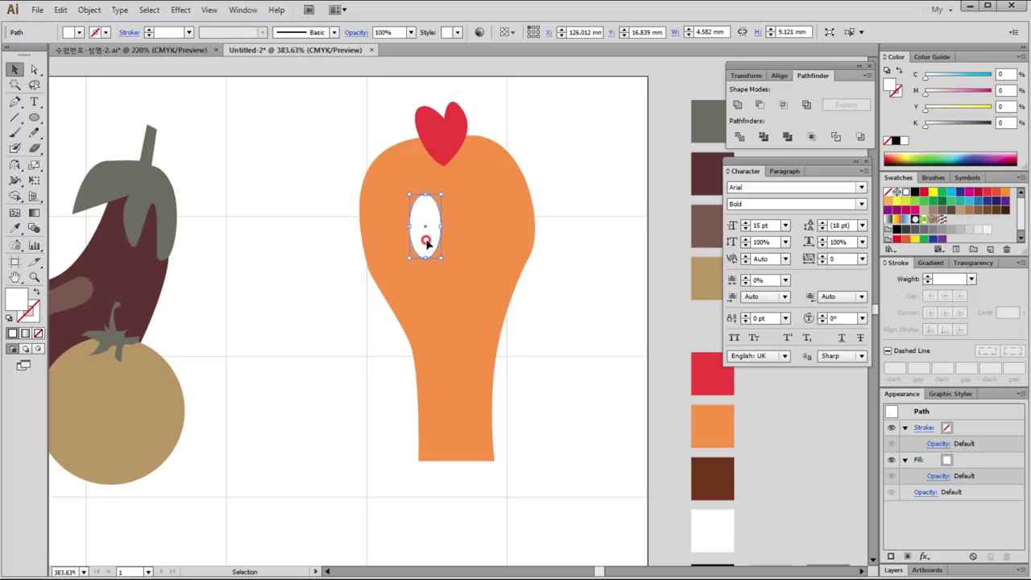
{"action": "key", "text": "alt"}
Add a black pupil inside the eye with a small white highlight.
{"action": "left_click", "coordinate": [36, 117]}
{"action": "left_click_drag", "start_coordinate": [415, 216], "coordinate": [441, 258]}
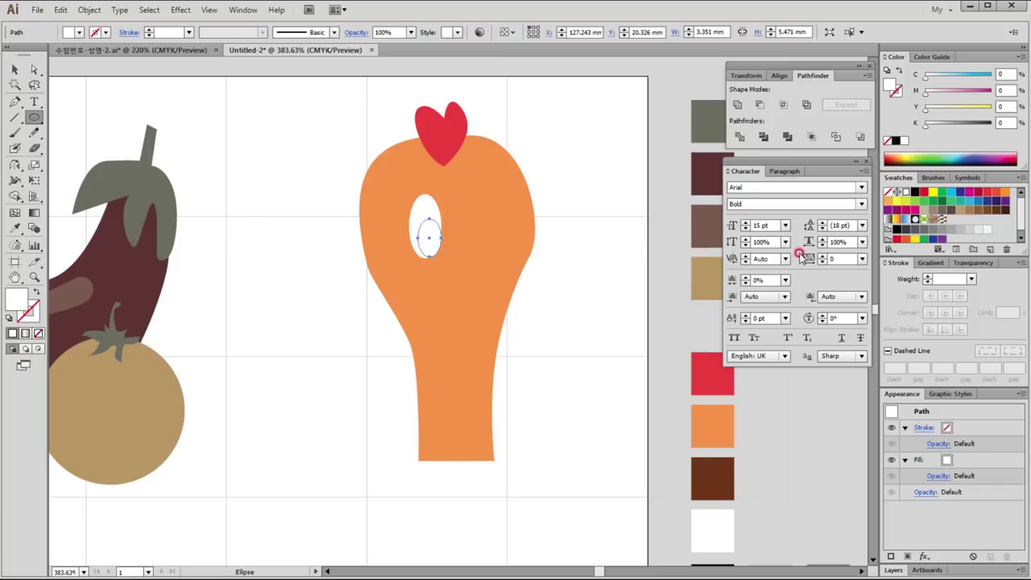
{"action": "left_click", "coordinate": [895, 141]}
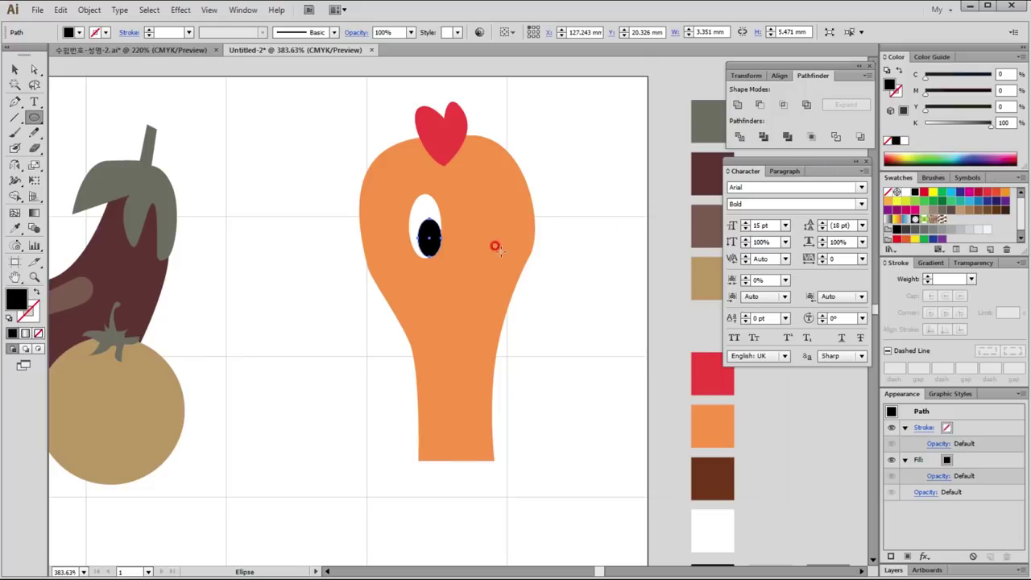
{"action": "left_click_drag", "start_coordinate": [428, 238], "coordinate": [437, 257]}
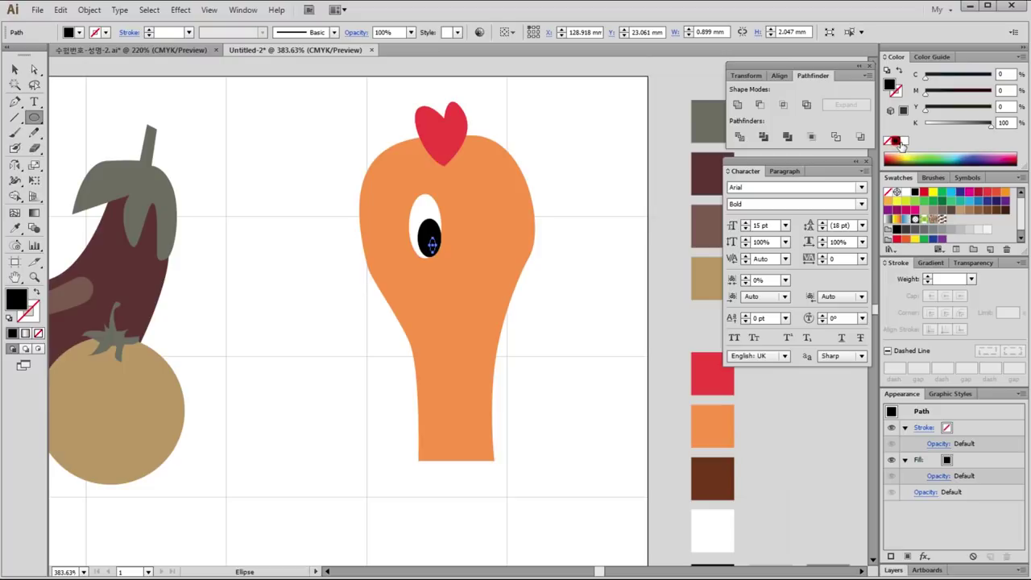
{"action": "left_click", "coordinate": [902, 141]}
{"action": "left_click", "coordinate": [14, 69]}
{"action": "left_click", "coordinate": [370, 292], "text": "shift"}
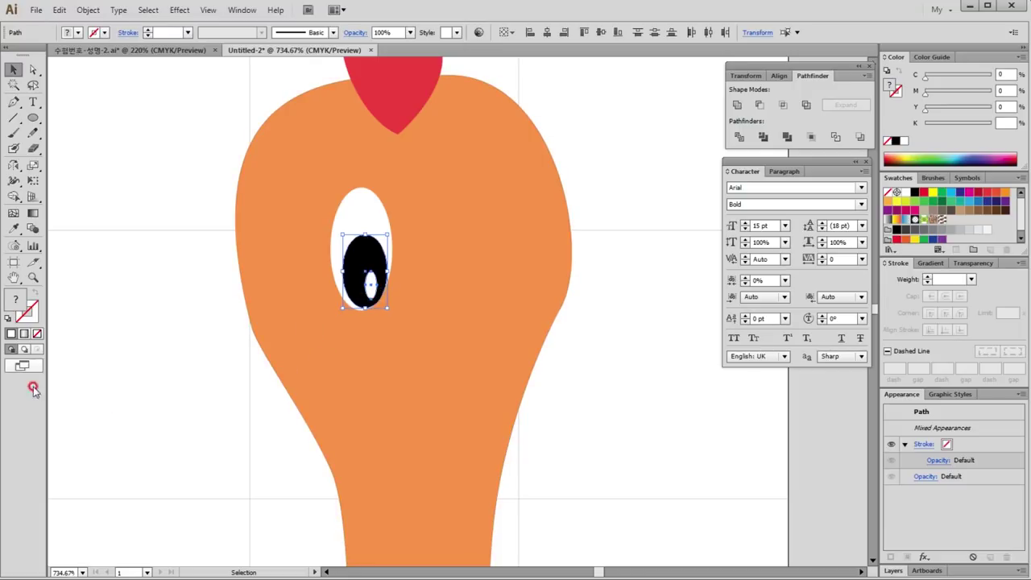
Nudge the pupil slightly within the white eye.
{"action": "left_click_drag", "start_coordinate": [363, 254], "coordinate": [357, 255]}
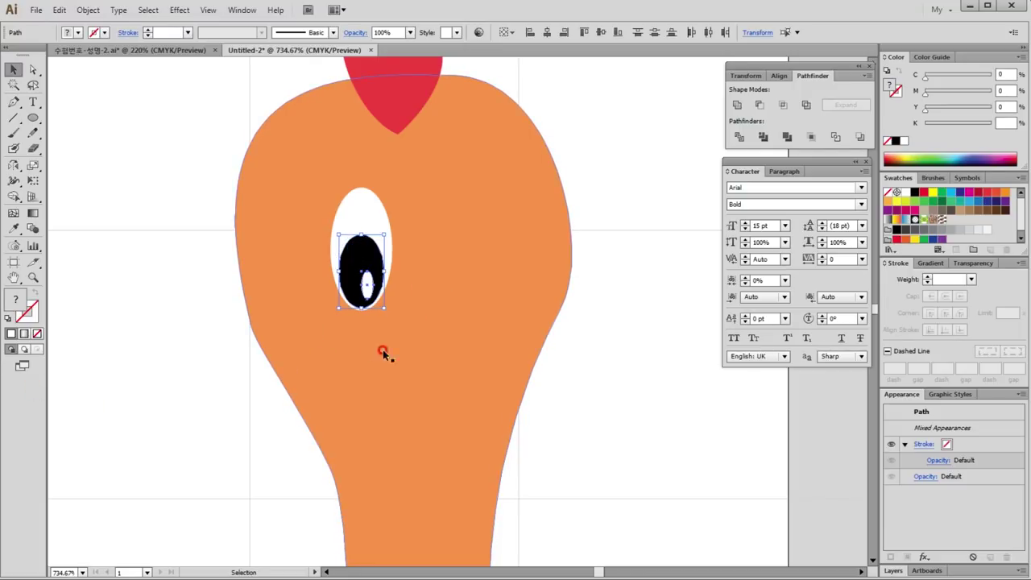
{"action": "key", "text": "Right"}
{"action": "key", "text": "Down"}
Reflect a vertical-axis copy of the eye to the right side of the head.
{"action": "left_click", "coordinate": [359, 228], "text": "shift"}
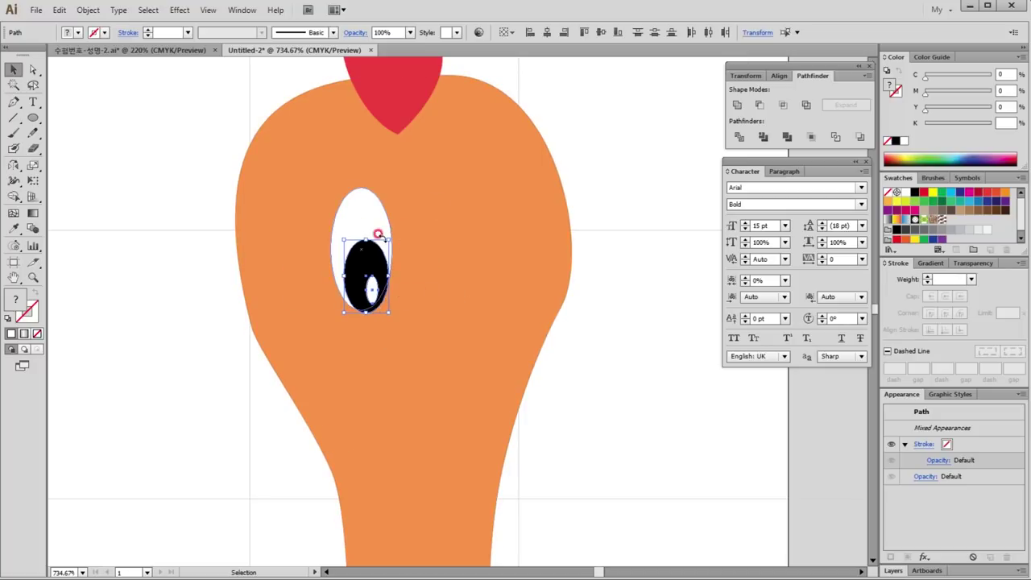
{"action": "key", "text": "o"}
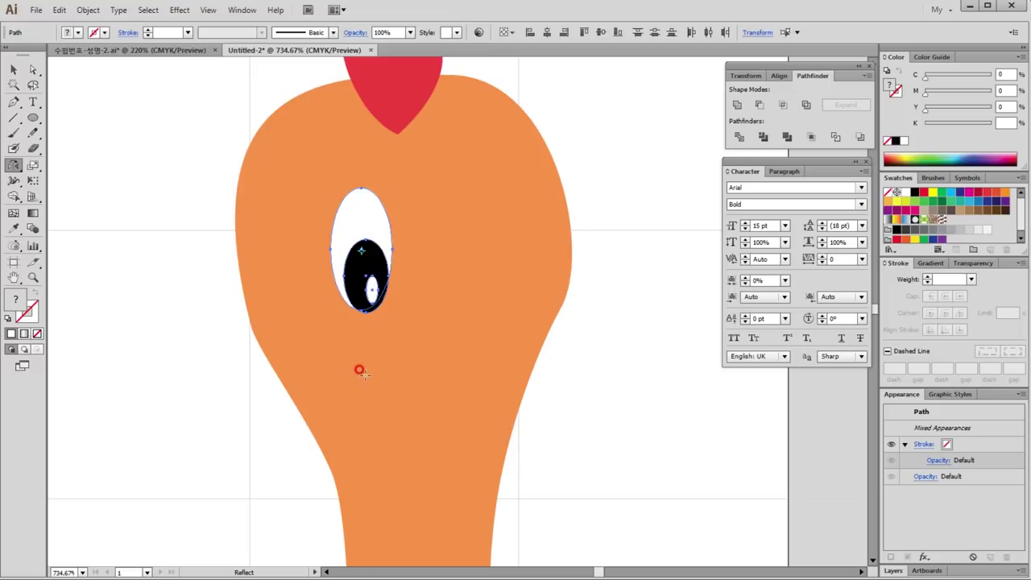
{"action": "left_click", "coordinate": [412, 316], "text": "alt"}
{"action": "left_click", "coordinate": [668, 376]}
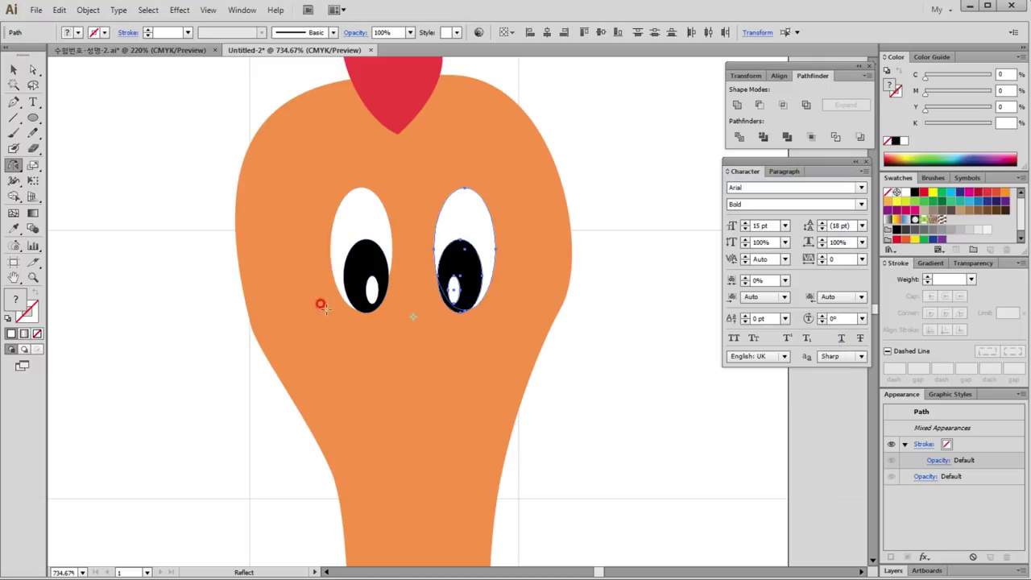
{"action": "left_click", "coordinate": [13, 69]}
{"action": "left_click", "coordinate": [755, 414]}
{"action": "mouse_move", "coordinate": [672, 412]}
{"action": "left_mouse_down"}
{"action": "mouse_move", "coordinate": [542, 342]}
{"action": "mouse_move", "coordinate": [475, 276]}
{"action": "left_mouse_up"}
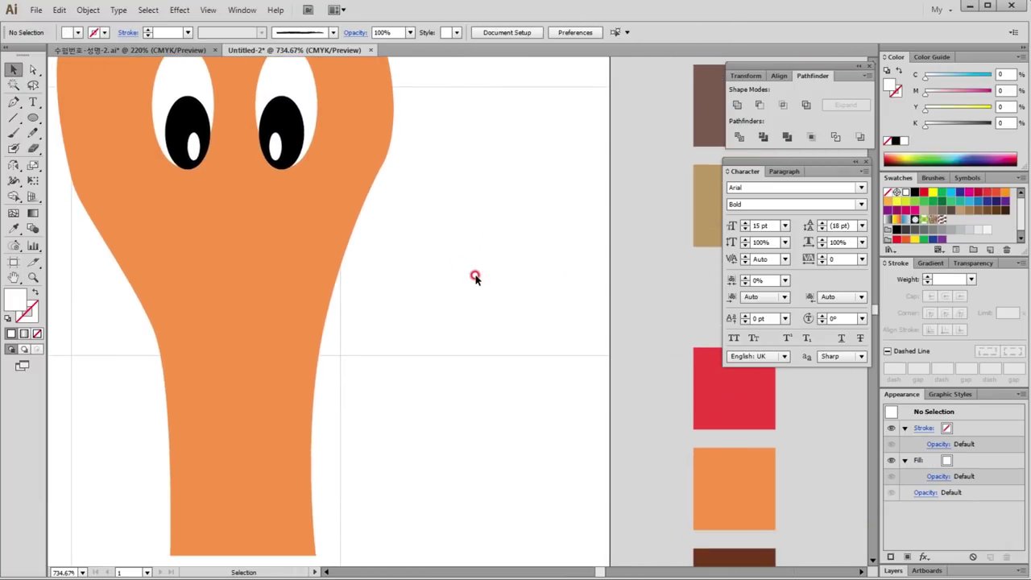
{"action": "scroll", "coordinate": [473, 313], "scroll_direction": "down", "scroll_amount": 1}
{"action": "scroll", "coordinate": [473, 314], "scroll_direction": "down", "scroll_amount": 1}
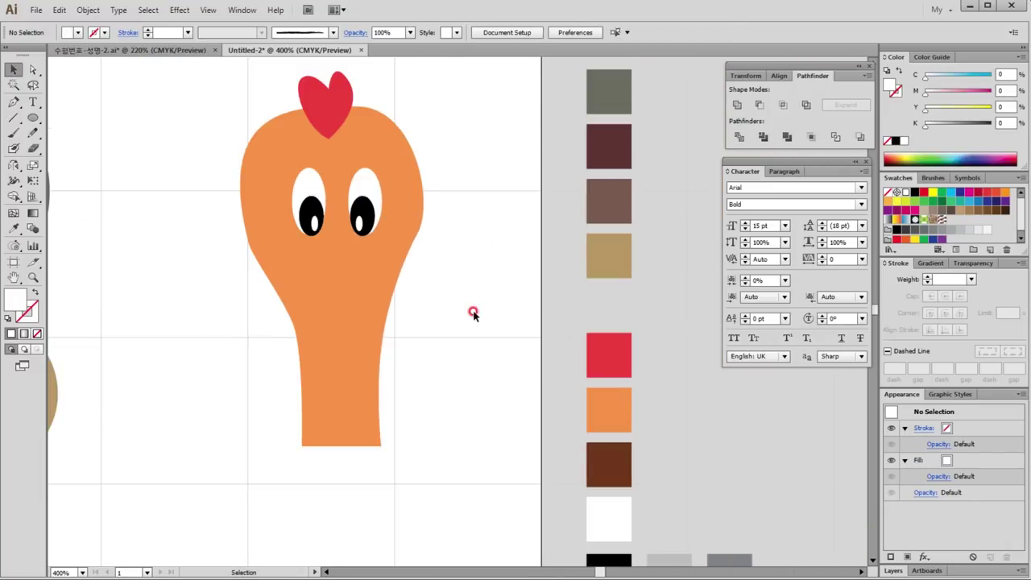
Draw a brown triangular beak below the eyes.
{"action": "left_click_drag", "start_coordinate": [491, 349], "coordinate": [546, 397]}
{"action": "left_click", "coordinate": [612, 427]}
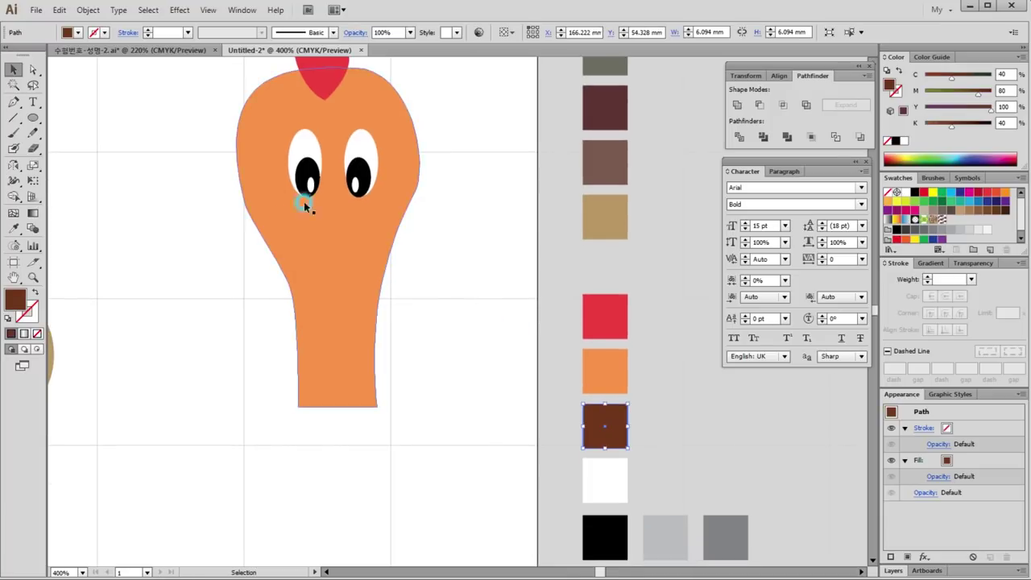
{"action": "left_click", "coordinate": [13, 102]}
{"action": "left_click_drag", "start_coordinate": [327, 240], "coordinate": [337, 262]}
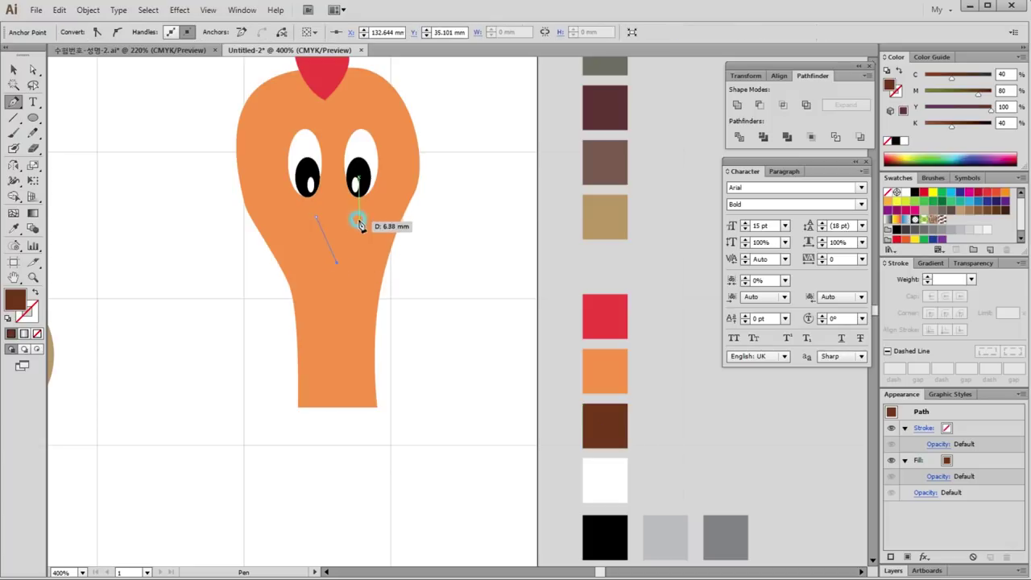
{"action": "left_click", "coordinate": [355, 217]}
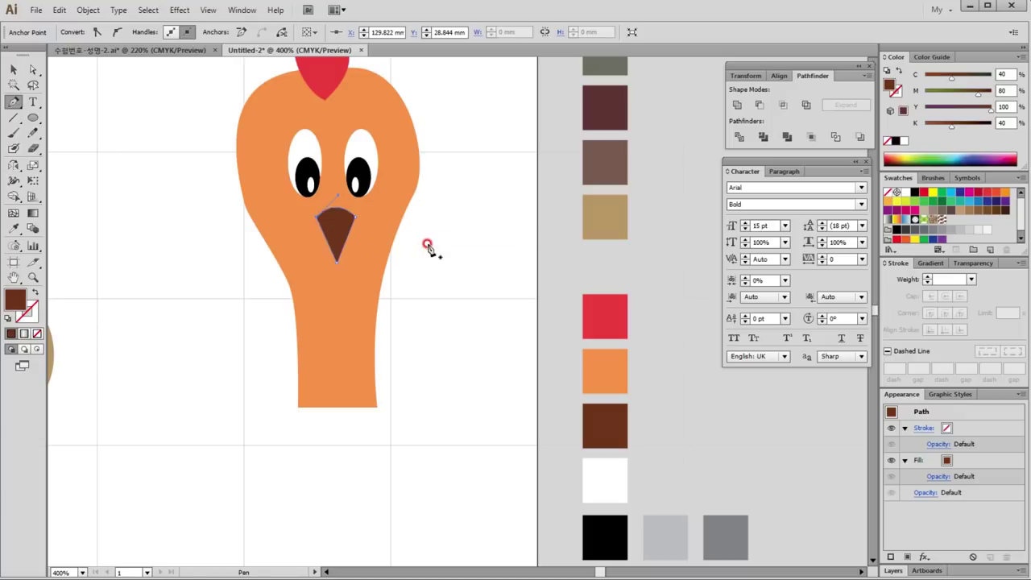
{"action": "left_click", "coordinate": [494, 234], "text": "ctrl"}
Drag both beak corners up and outward, then zoom out to the whole chicken.
{"action": "left_click", "coordinate": [34, 71]}
{"action": "left_click_drag", "start_coordinate": [131, 69], "coordinate": [518, 362]}
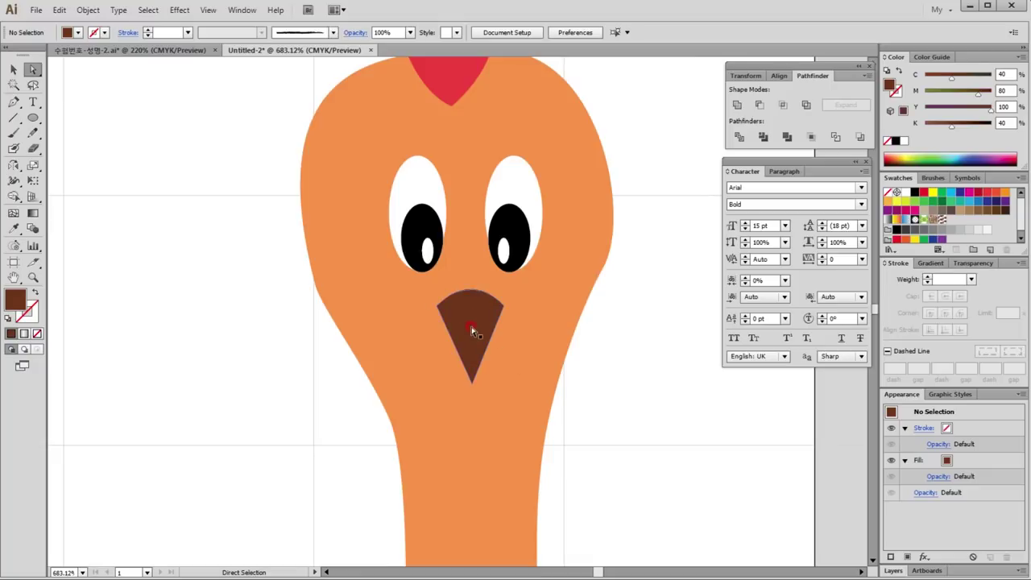
{"action": "left_click_drag", "start_coordinate": [434, 303], "coordinate": [428, 295]}
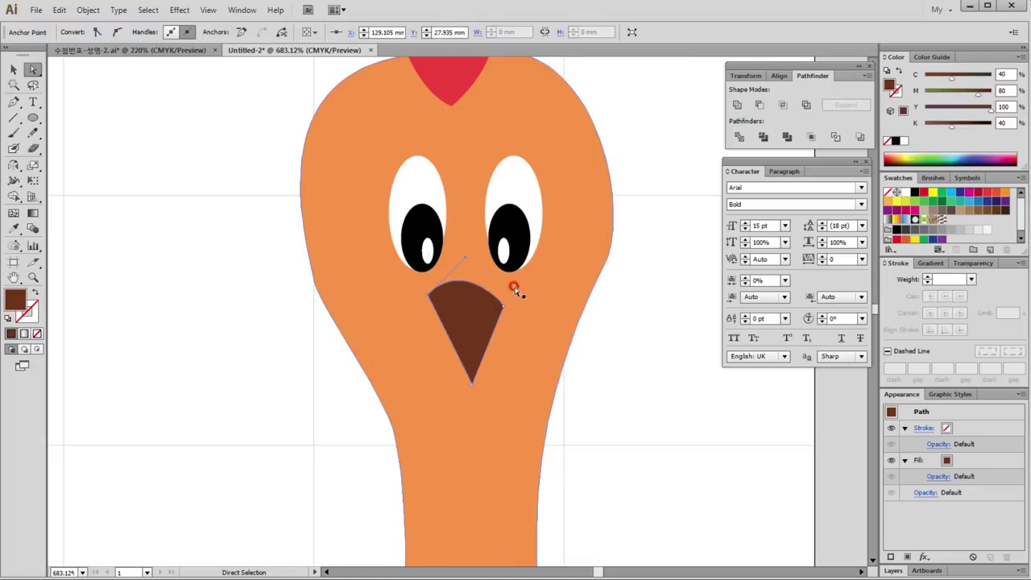
{"action": "left_click_drag", "start_coordinate": [502, 307], "coordinate": [508, 287]}
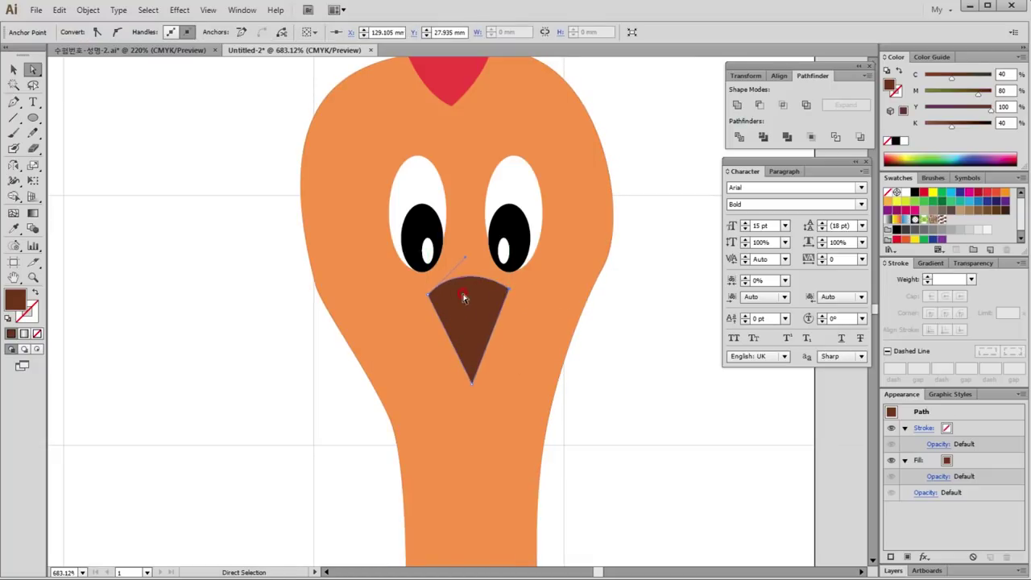
{"action": "left_click_drag", "start_coordinate": [428, 291], "coordinate": [422, 284]}
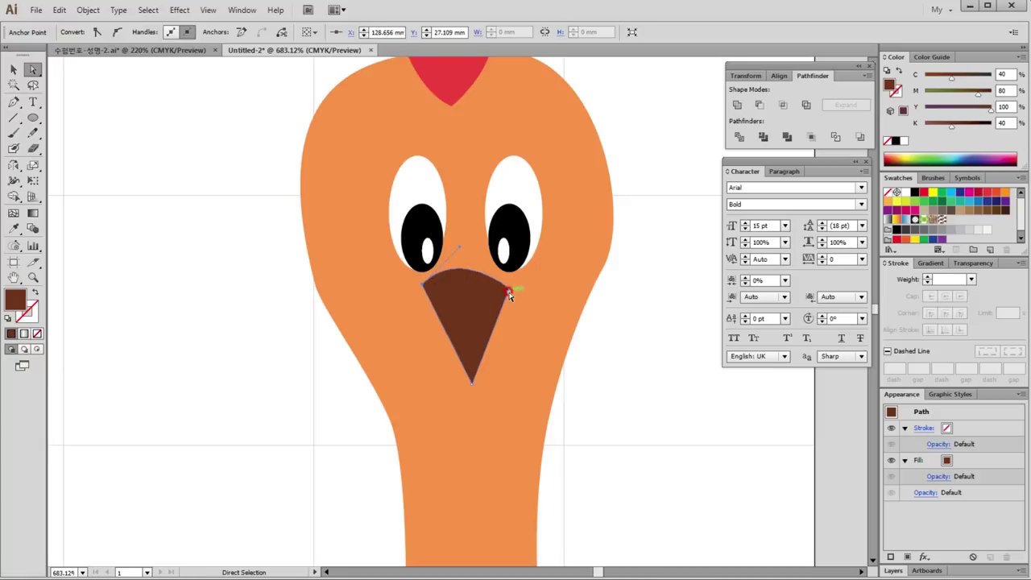
{"action": "left_click_drag", "start_coordinate": [510, 294], "coordinate": [512, 281]}
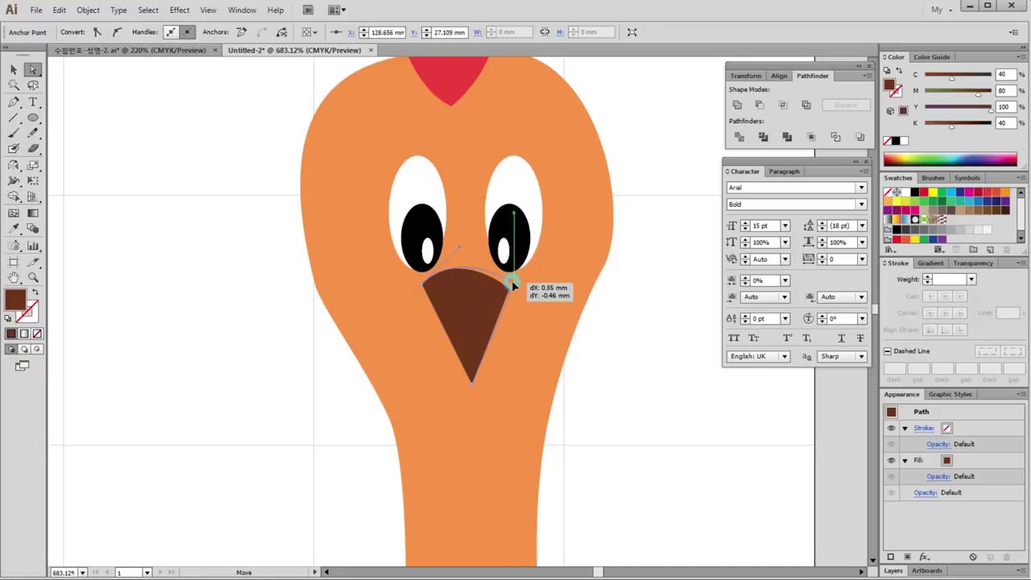
{"action": "left_click", "coordinate": [235, 452]}
{"action": "left_click_drag", "start_coordinate": [542, 442], "coordinate": [481, 320]}
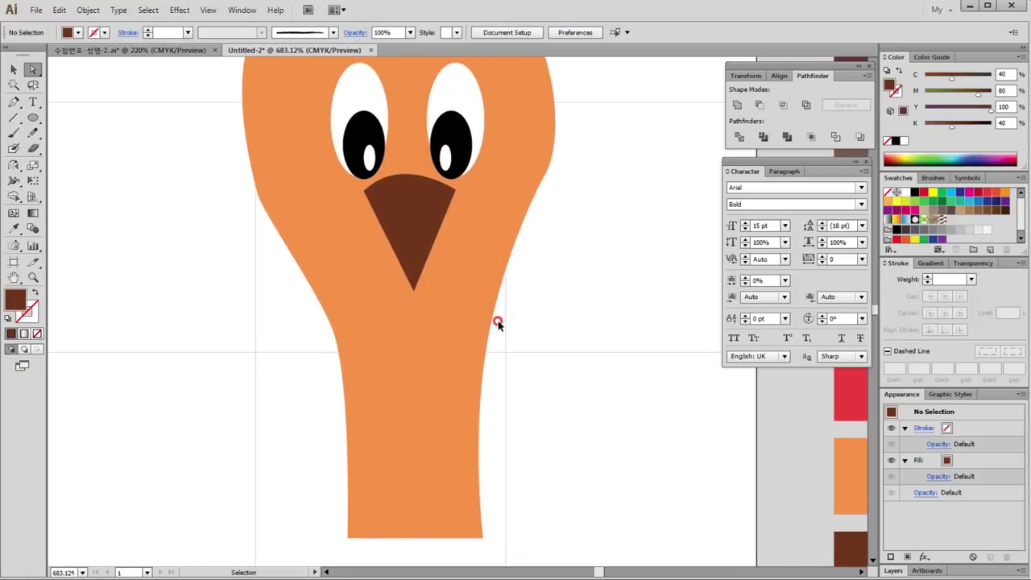
{"action": "key", "text": "ctrl+minus"}
{"action": "key", "text": "ctrl+minus"}
{"action": "left_click", "coordinate": [432, 95]}
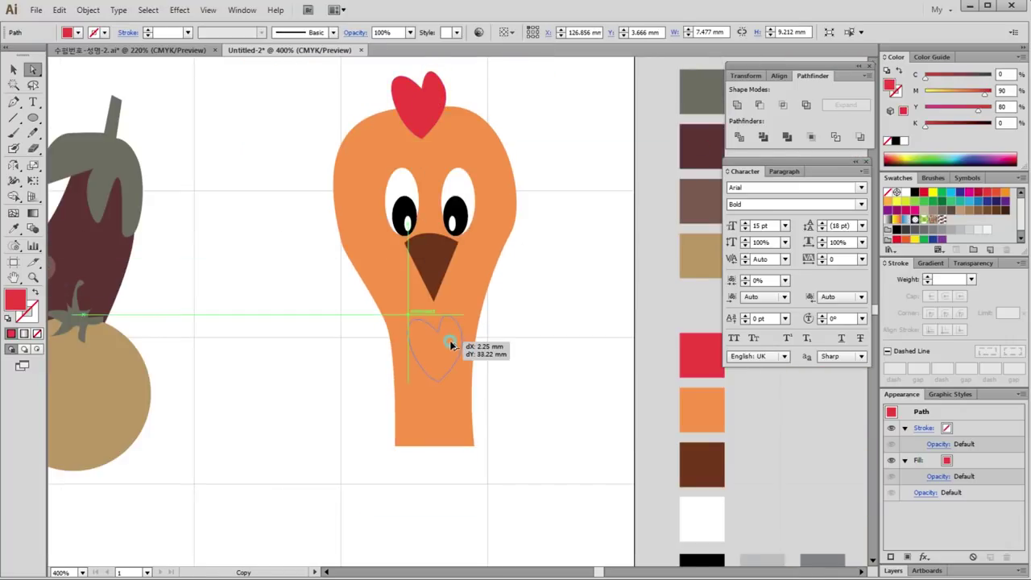
Copy the red comb below the beak and reflect it across the horizontal axis.
{"action": "left_click_drag", "start_coordinate": [433, 98], "coordinate": [464, 334]}
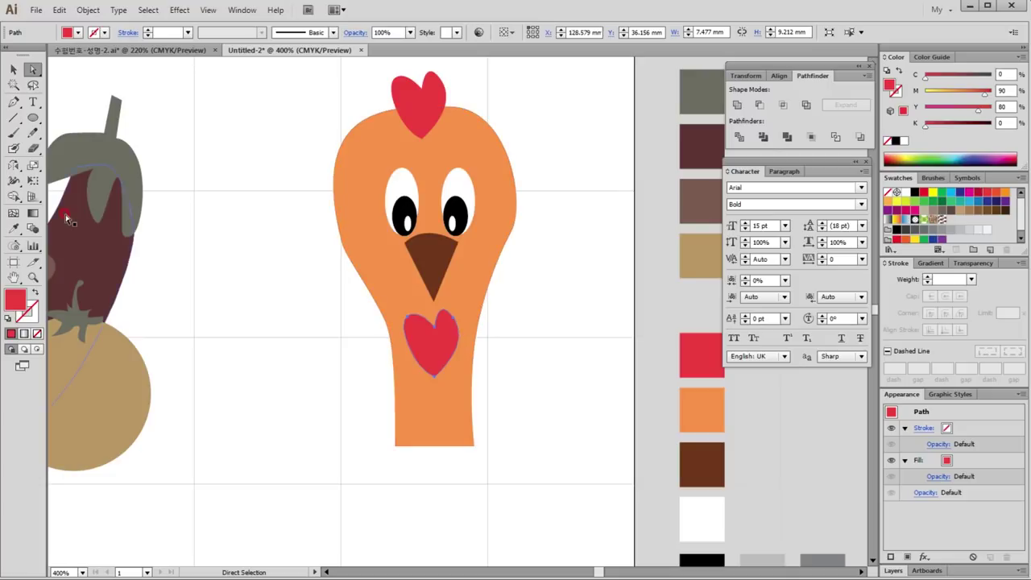
{"action": "double_click", "coordinate": [14, 165]}
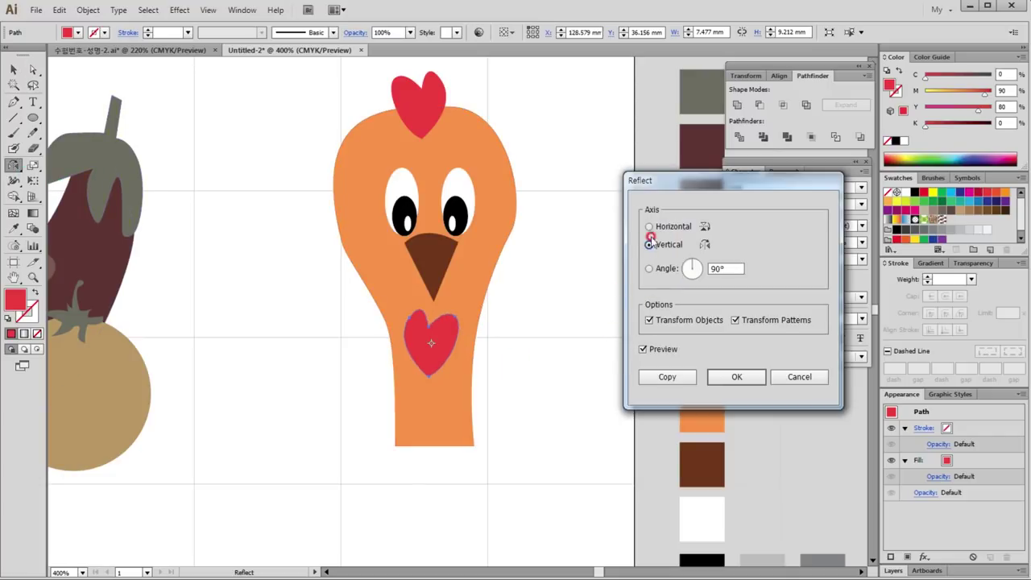
{"action": "left_click", "coordinate": [672, 228]}
{"action": "left_click", "coordinate": [737, 377]}
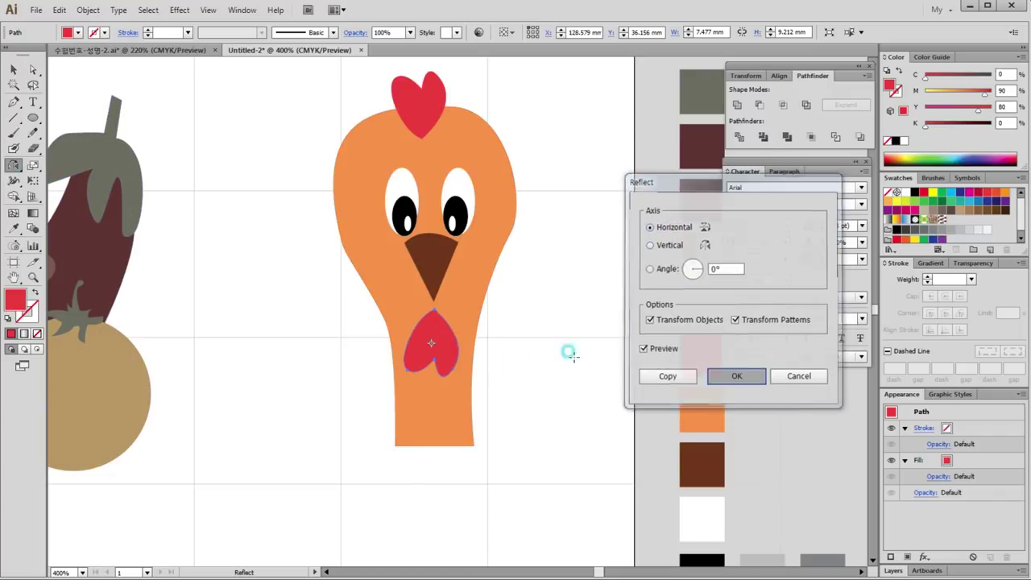
{"action": "left_click", "coordinate": [10, 69]}
{"action": "left_click", "coordinate": [441, 274]}
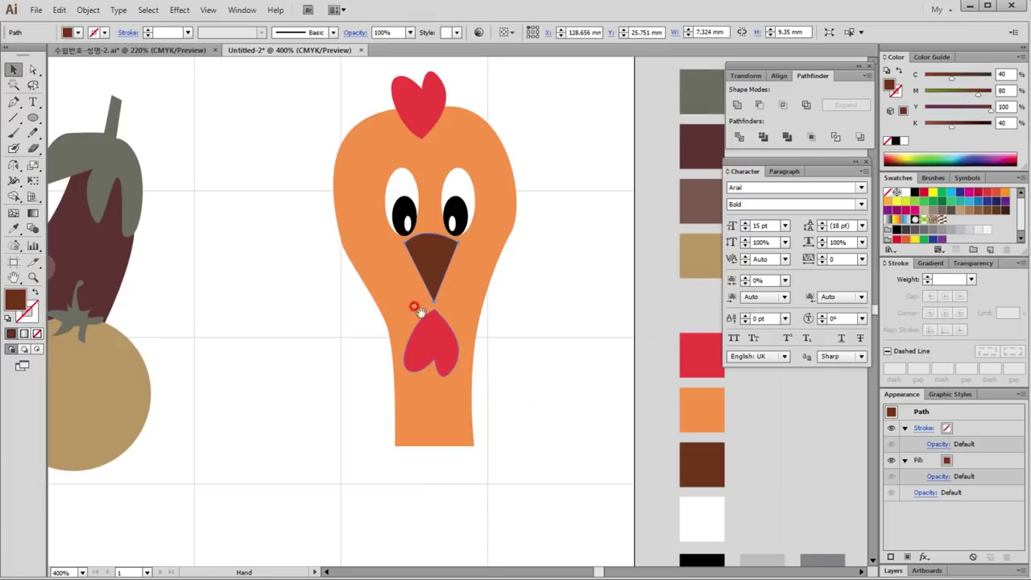
{"action": "left_click_drag", "start_coordinate": [288, 209], "coordinate": [588, 511]}
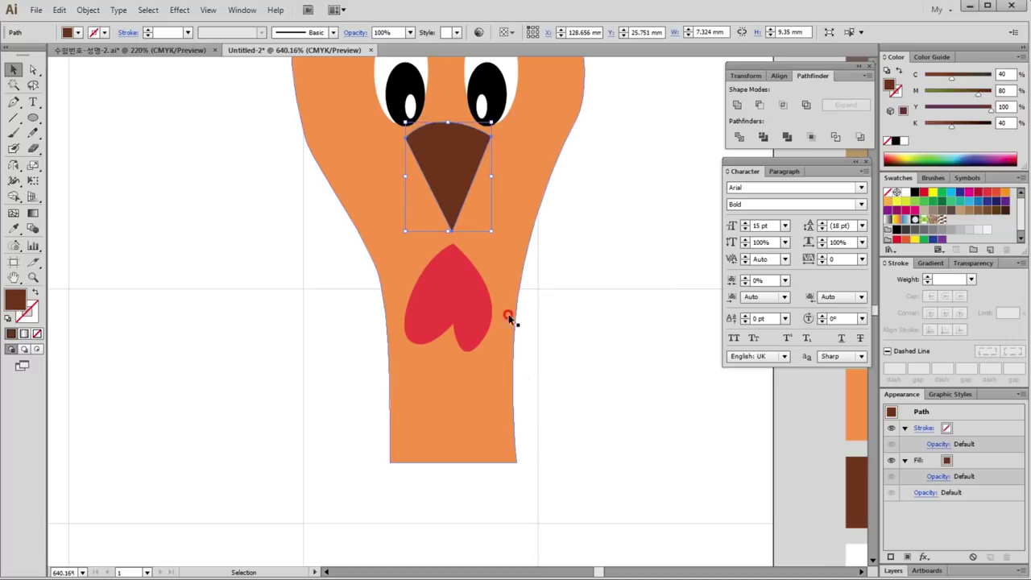
Select the orange body shape and enter isolation mode on it.
{"action": "left_click", "coordinate": [14, 102]}
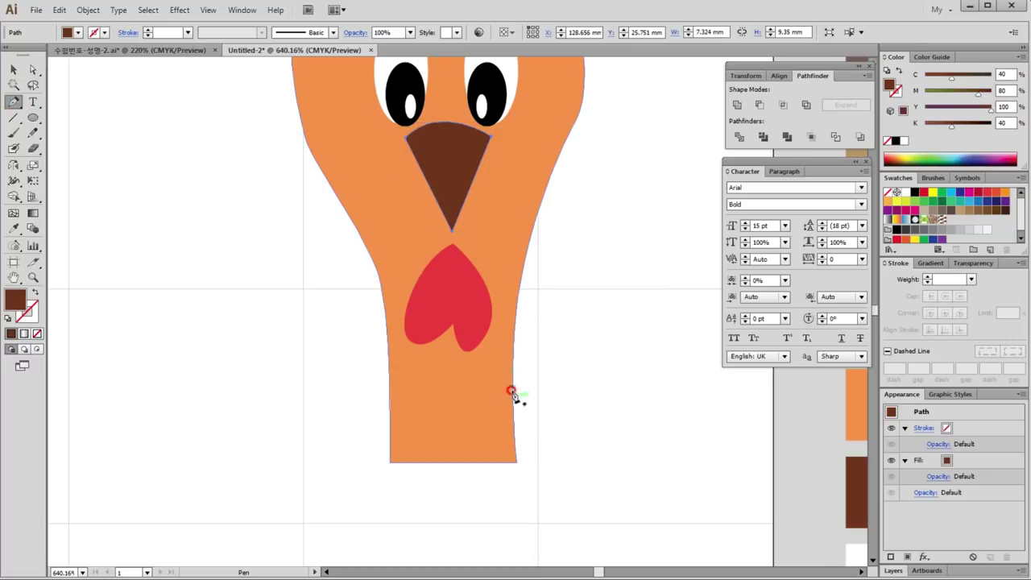
{"action": "left_click", "coordinate": [14, 69]}
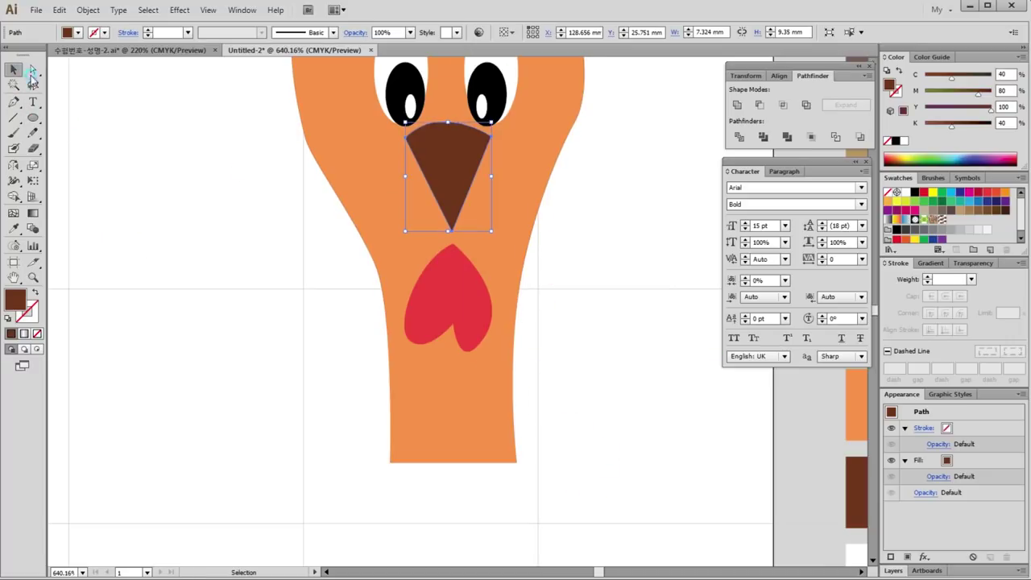
{"action": "left_click", "coordinate": [172, 338]}
{"action": "left_click", "coordinate": [492, 212]}
{"action": "key", "text": "ctrl+shift+bracketright"}
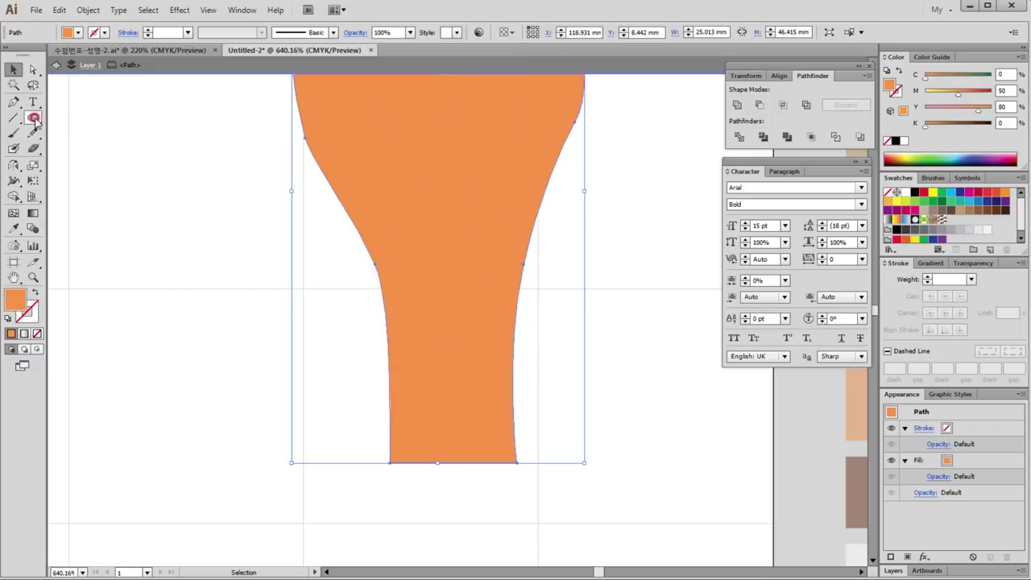
Make two curved Knife cuts across the neck and select the band between them.
{"action": "left_click_drag", "start_coordinate": [33, 149], "coordinate": [104, 153]}
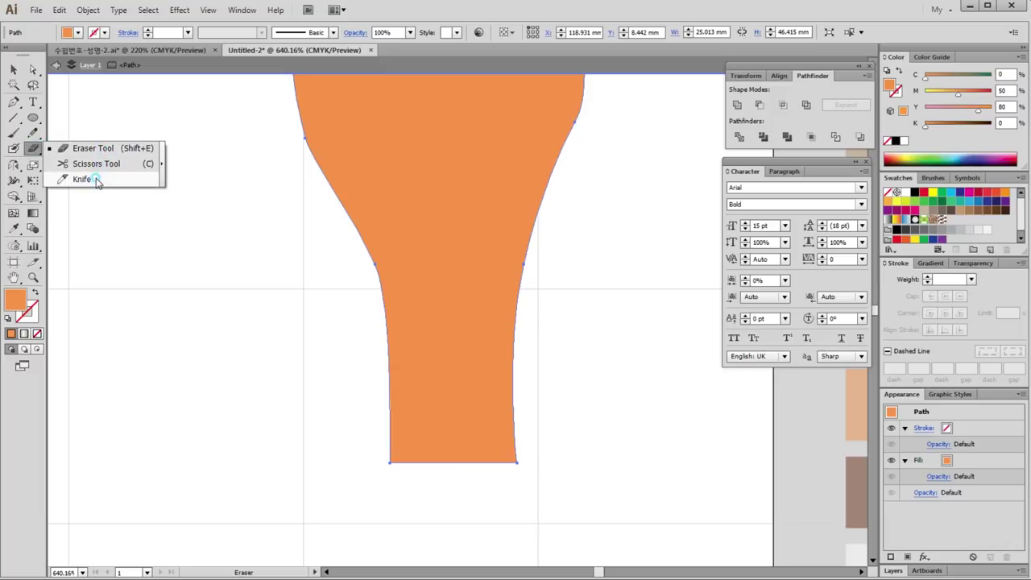
{"action": "left_click_drag", "start_coordinate": [104, 153], "coordinate": [81, 179]}
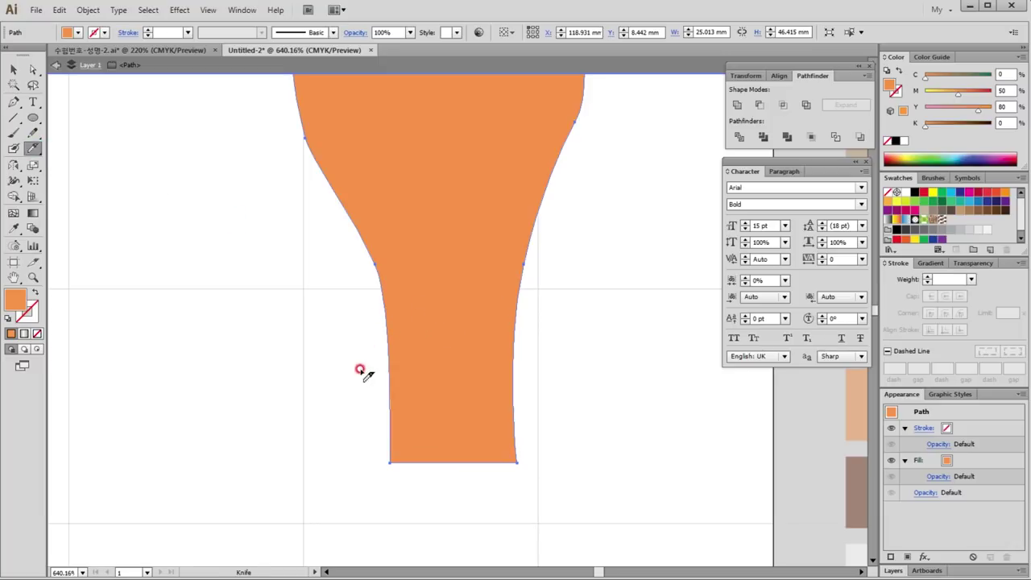
{"action": "left_click_drag", "start_coordinate": [484, 314], "coordinate": [548, 361]}
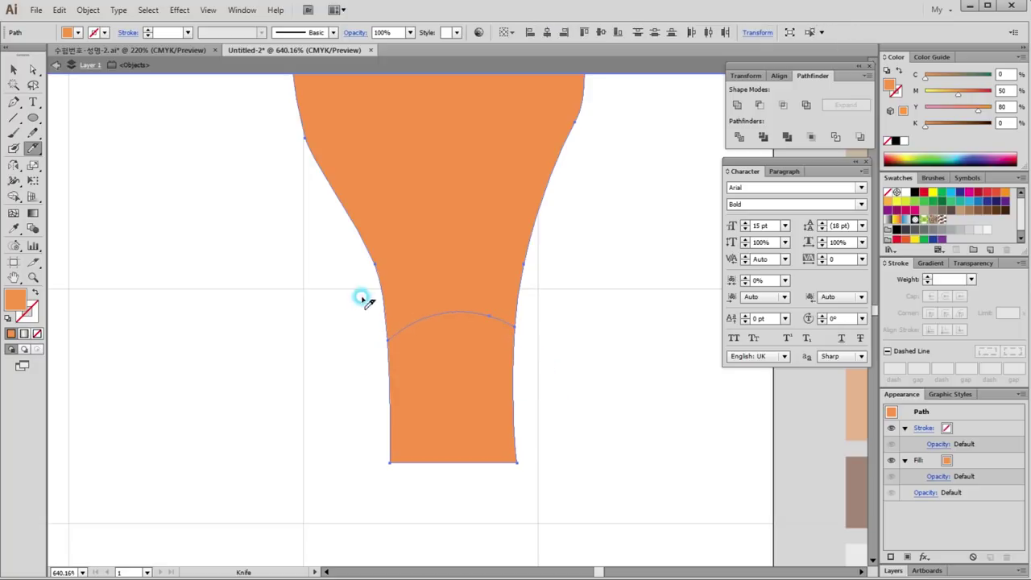
{"action": "mouse_move", "coordinate": [399, 291]}
{"action": "left_mouse_down"}
{"action": "mouse_move", "coordinate": [465, 281]}
{"action": "mouse_move", "coordinate": [550, 336]}
{"action": "left_mouse_up"}
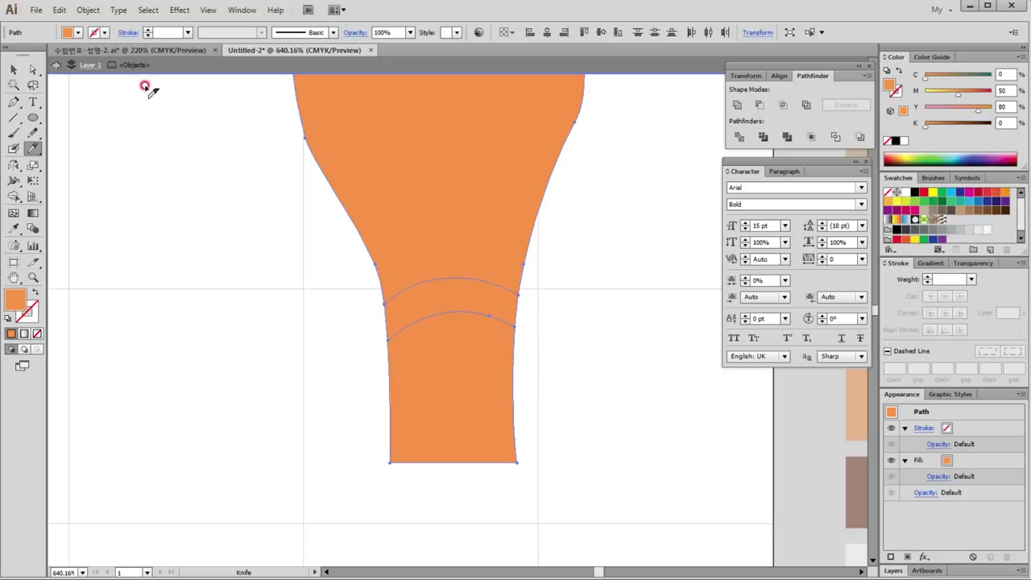
{"action": "left_click", "coordinate": [12, 69]}
{"action": "left_click", "coordinate": [250, 315]}
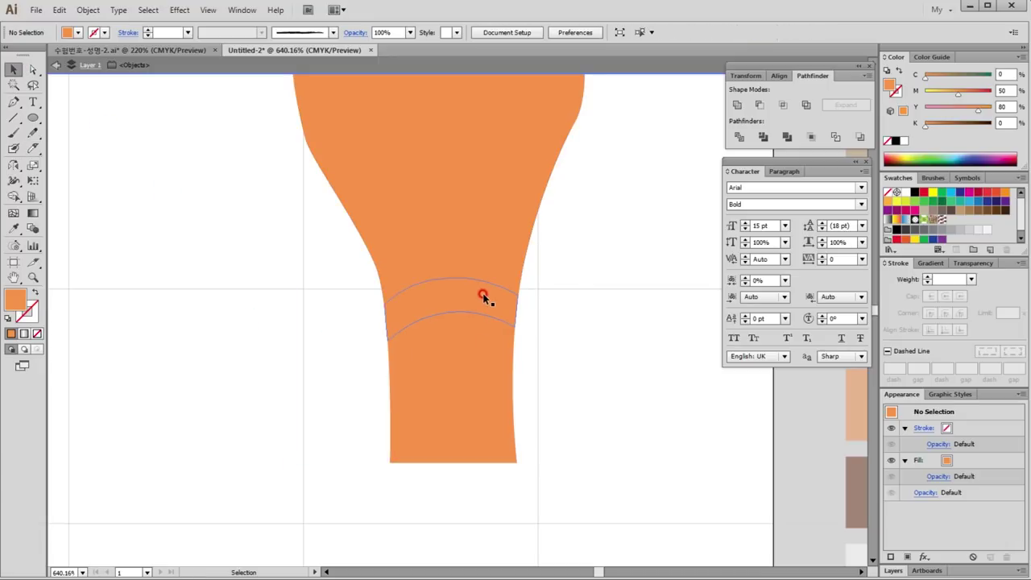
{"action": "left_click", "coordinate": [480, 298]}
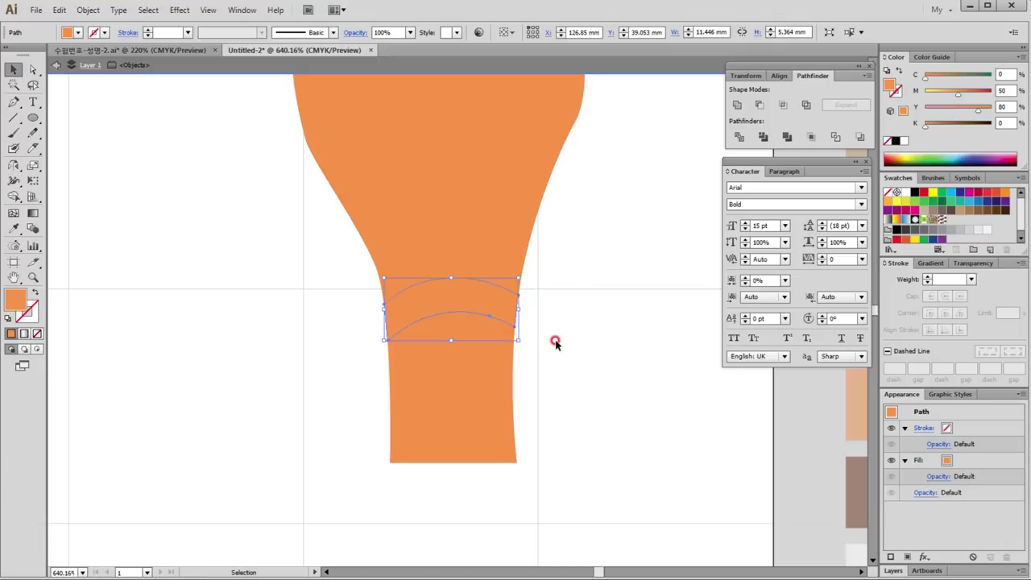
Eyedropper the dark brown swatch onto the neck band and exit isolation mode.
{"action": "left_click_drag", "start_coordinate": [559, 353], "coordinate": [320, 325]}
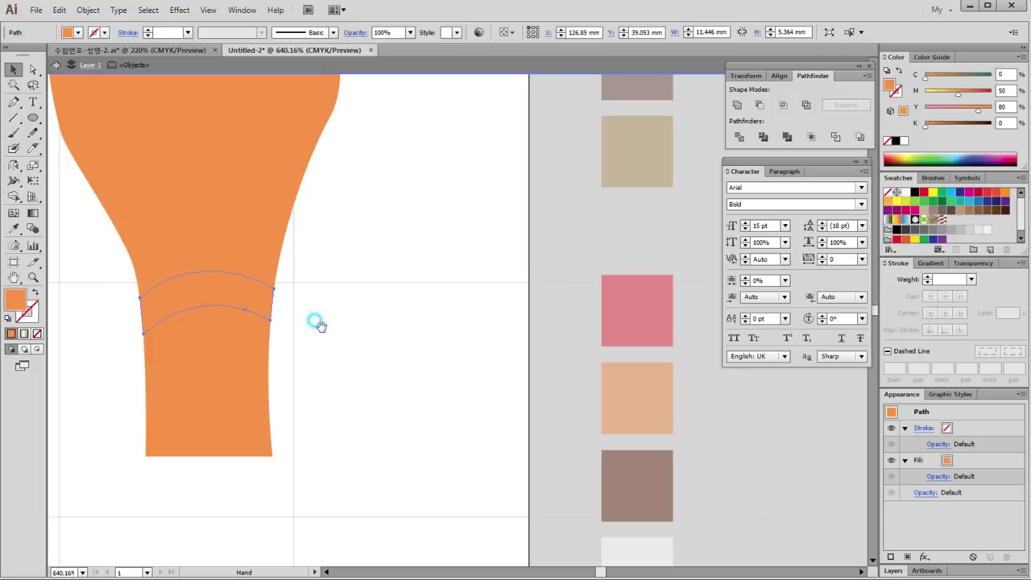
{"action": "key", "text": "i"}
{"action": "left_click", "coordinate": [657, 472]}
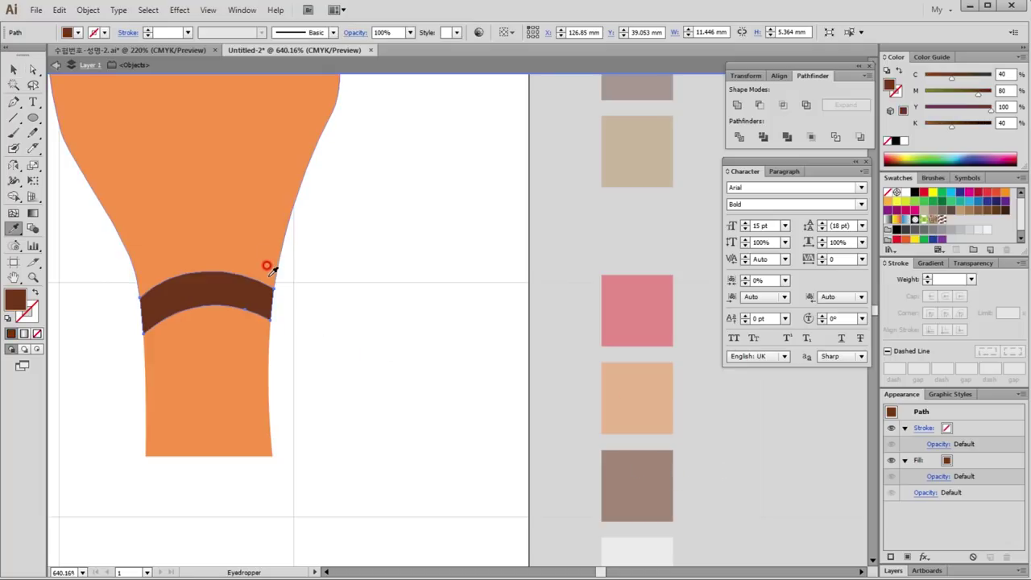
{"action": "left_click", "coordinate": [447, 315], "text": "ctrl"}
{"action": "left_click", "coordinate": [410, 378]}
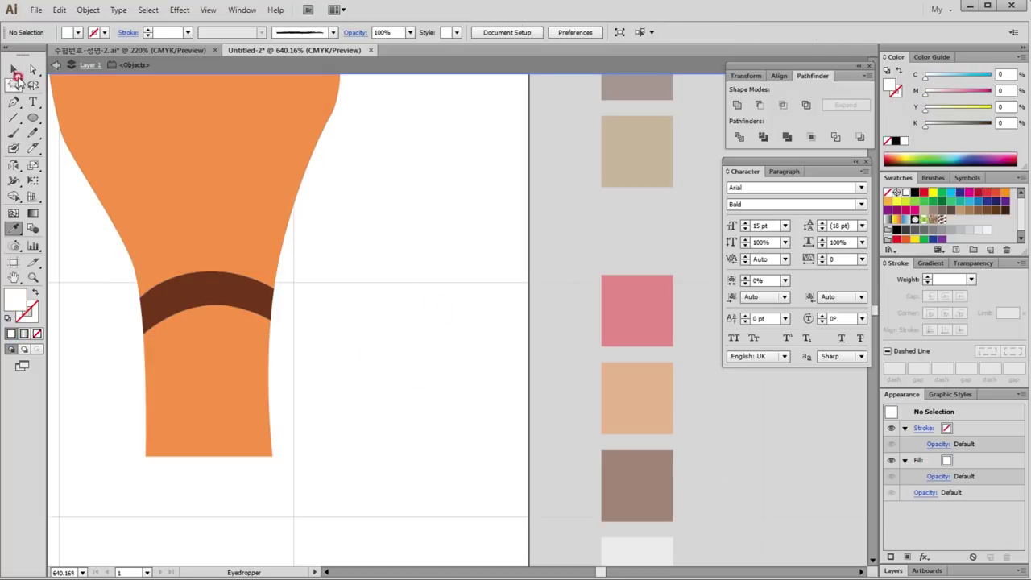
{"action": "left_click", "coordinate": [13, 71]}
{"action": "double_click", "coordinate": [433, 477]}
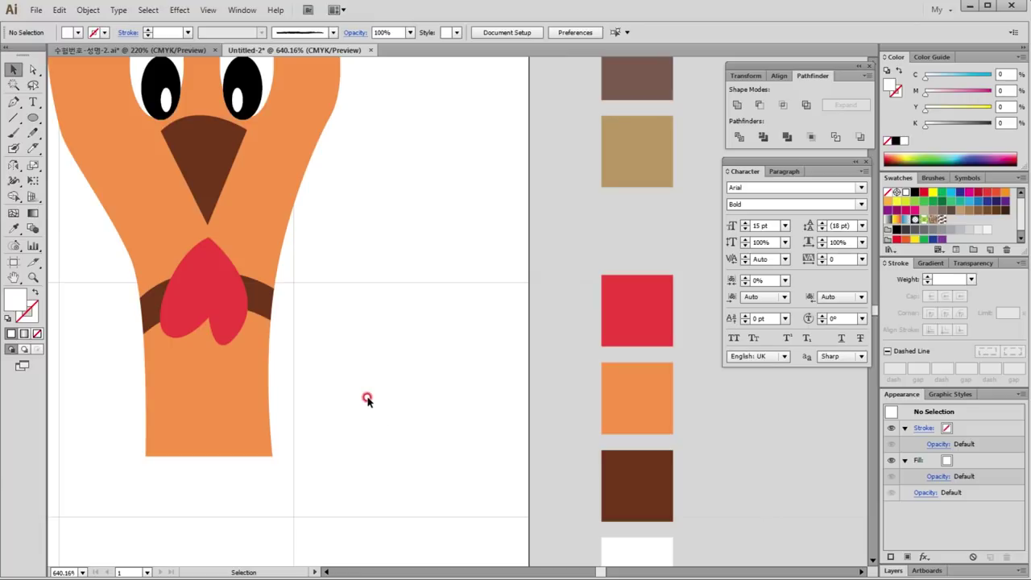
{"action": "mouse_move", "coordinate": [372, 346]}
{"action": "left_mouse_down"}
{"action": "mouse_move", "coordinate": [531, 357]}
{"action": "mouse_move", "coordinate": [433, 292]}
{"action": "mouse_move", "coordinate": [419, 395]}
{"action": "left_mouse_up"}
Draw an oval left of the chicken and fill it light grey (K 30).
{"action": "left_click", "coordinate": [33, 119]}
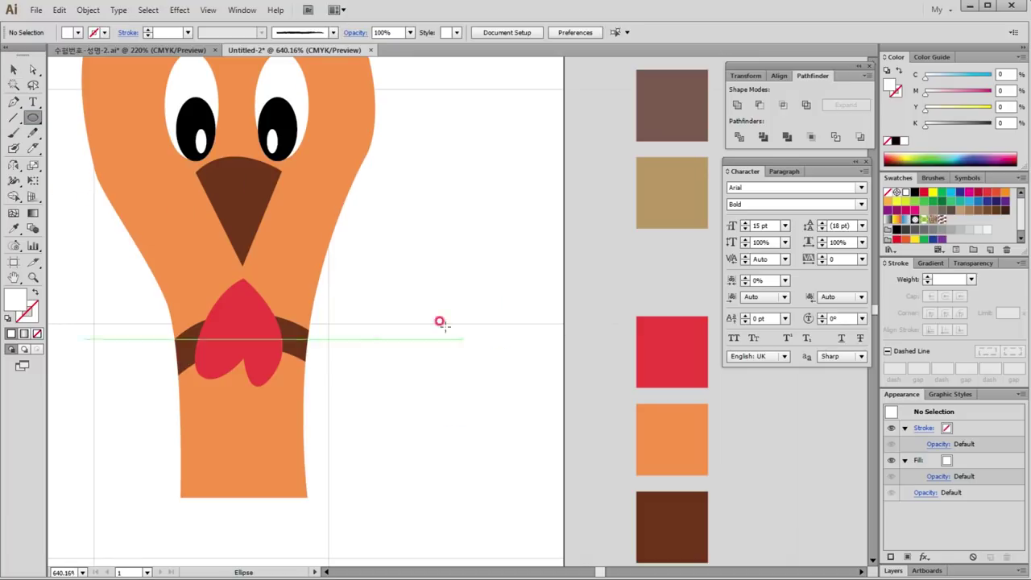
{"action": "scroll", "coordinate": [419, 331], "scroll_direction": "left", "scroll_amount": 2}
{"action": "scroll", "coordinate": [472, 322], "scroll_direction": "left", "scroll_amount": 3}
{"action": "mouse_move", "coordinate": [121, 238]}
{"action": "left_mouse_down"}
{"action": "mouse_move", "coordinate": [219, 349]}
{"action": "mouse_move", "coordinate": [279, 452]}
{"action": "mouse_move", "coordinate": [269, 457]}
{"action": "mouse_move", "coordinate": [260, 438]}
{"action": "mouse_move", "coordinate": [268, 443]}
{"action": "left_mouse_up"}
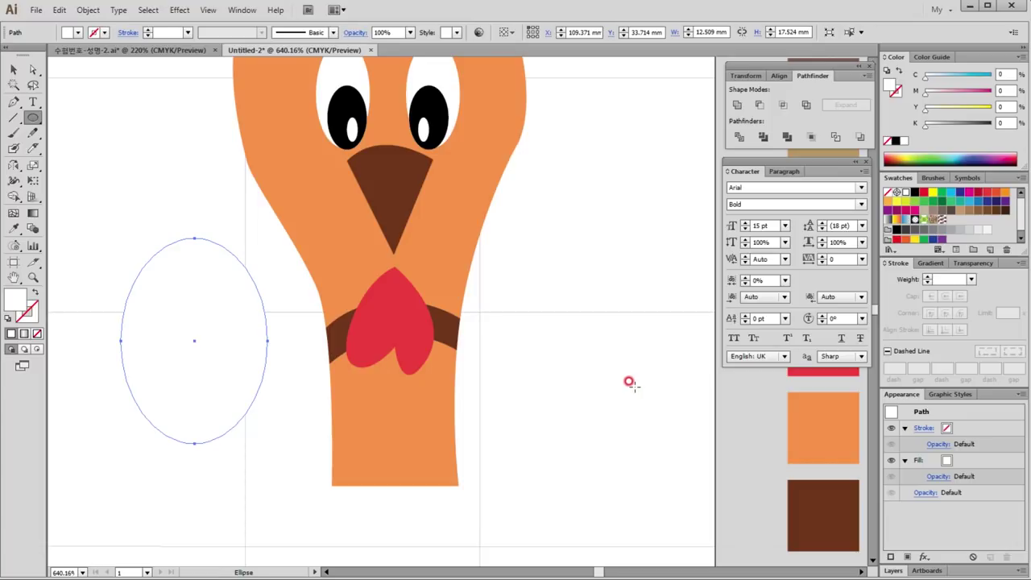
{"action": "key", "text": "i"}
{"action": "key", "text": "ctrl+minus"}
{"action": "key", "text": "ctrl+minus"}
{"action": "key", "text": "ctrl+minus"}
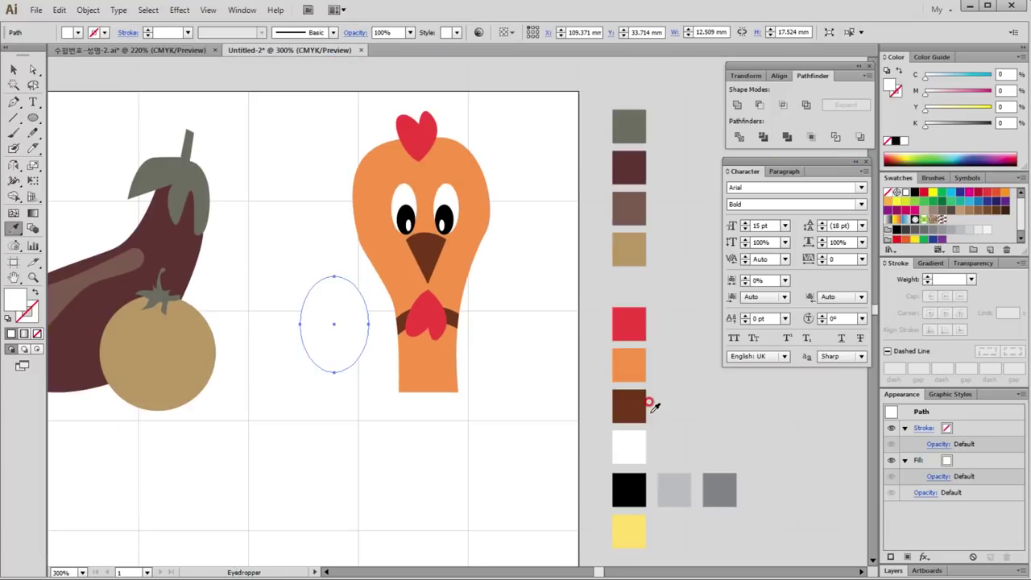
{"action": "left_click", "coordinate": [677, 483]}
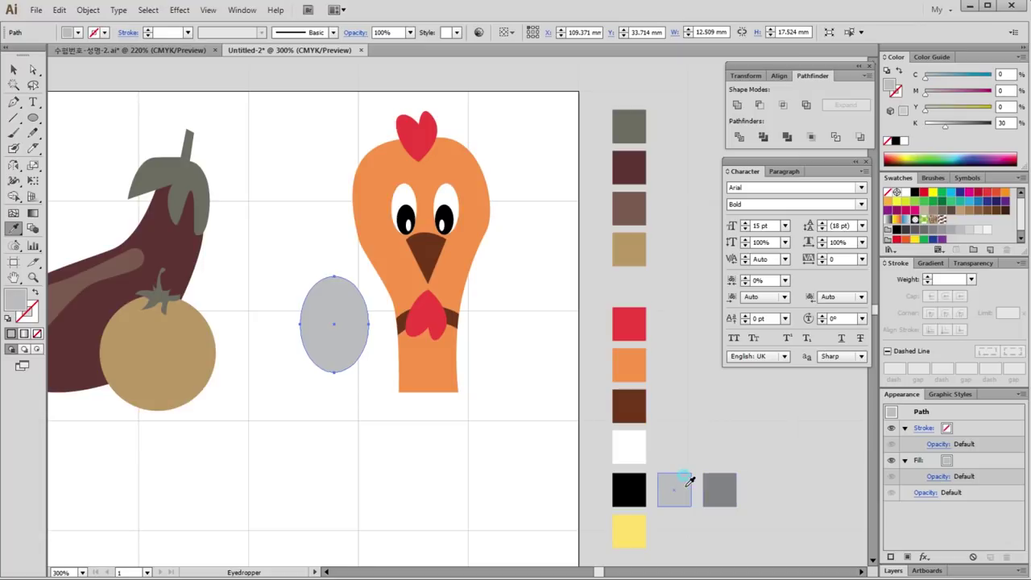
{"action": "scroll", "coordinate": [323, 318], "scroll_direction": "up", "scroll_amount": 5}
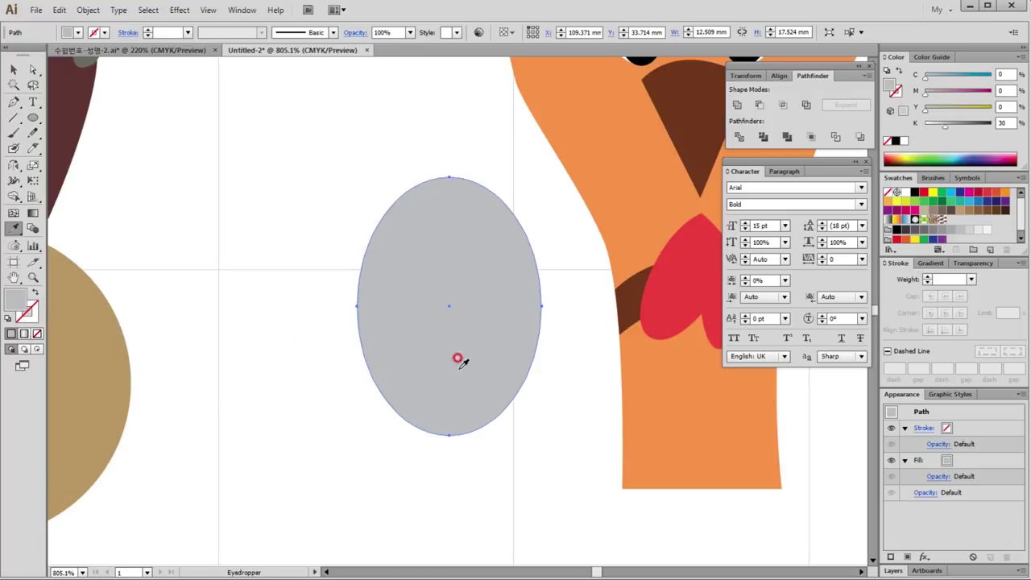
Nudge the oval's side anchors down so the top narrows into an egg point.
{"action": "left_click", "coordinate": [33, 70]}
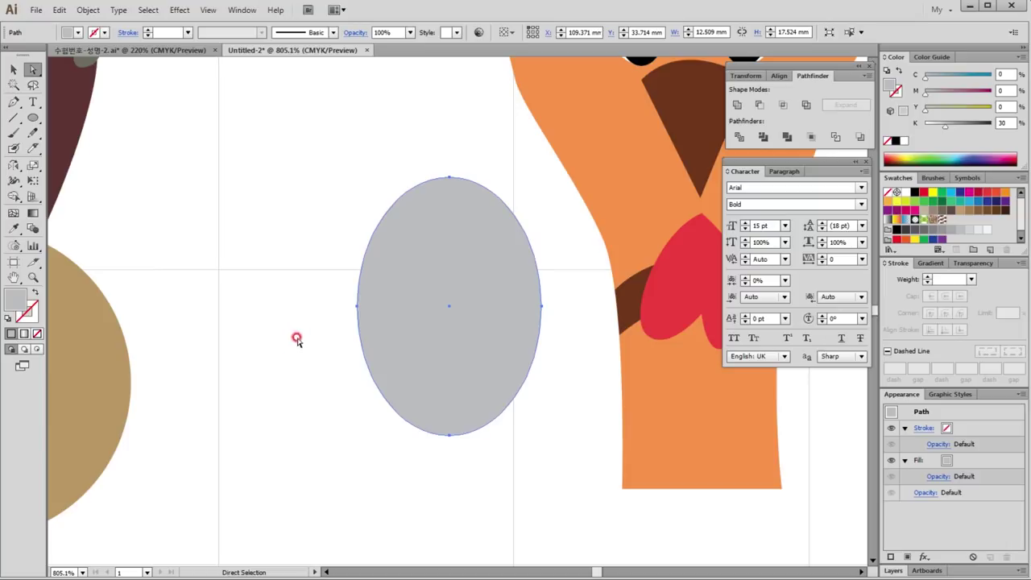
{"action": "mouse_move", "coordinate": [321, 288]}
{"action": "left_mouse_down"}
{"action": "mouse_move", "coordinate": [553, 337]}
{"action": "mouse_move", "coordinate": [555, 328]}
{"action": "left_mouse_up"}
{"action": "key", "text": "Down"}
{"action": "key", "text": "Down"}
{"action": "left_click", "coordinate": [440, 497]}
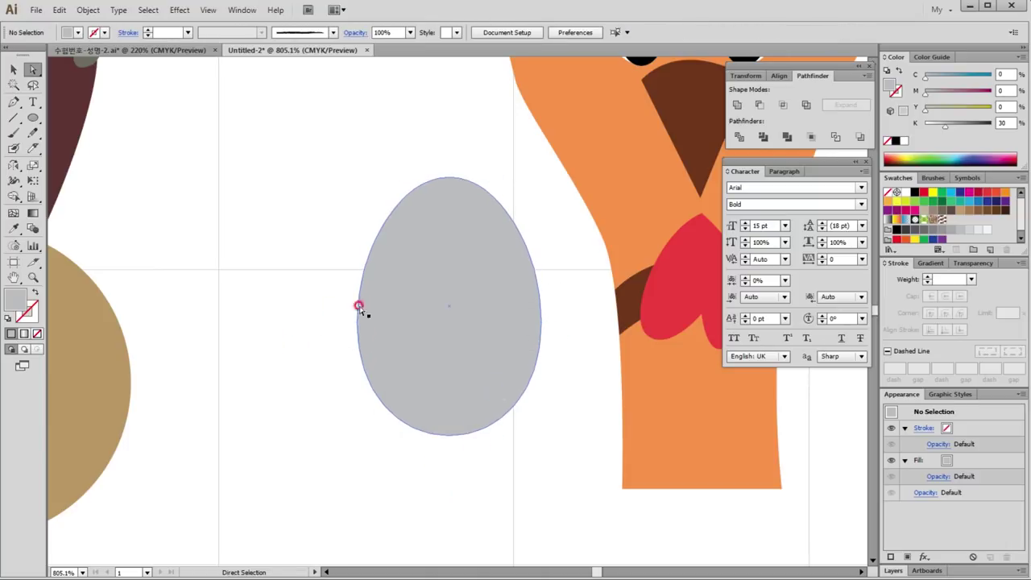
{"action": "left_click_drag", "start_coordinate": [327, 292], "coordinate": [576, 352]}
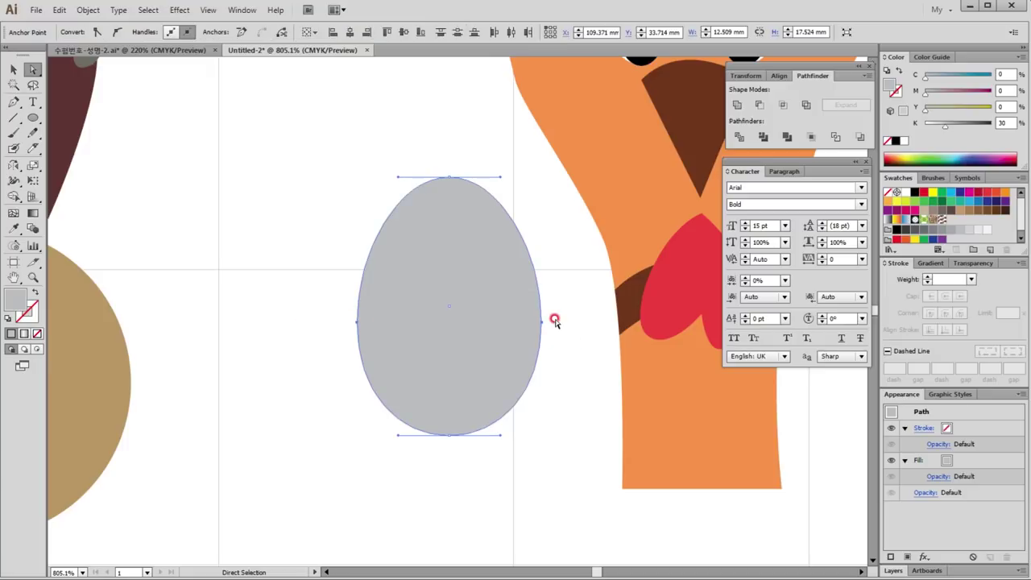
{"action": "left_click", "coordinate": [443, 533]}
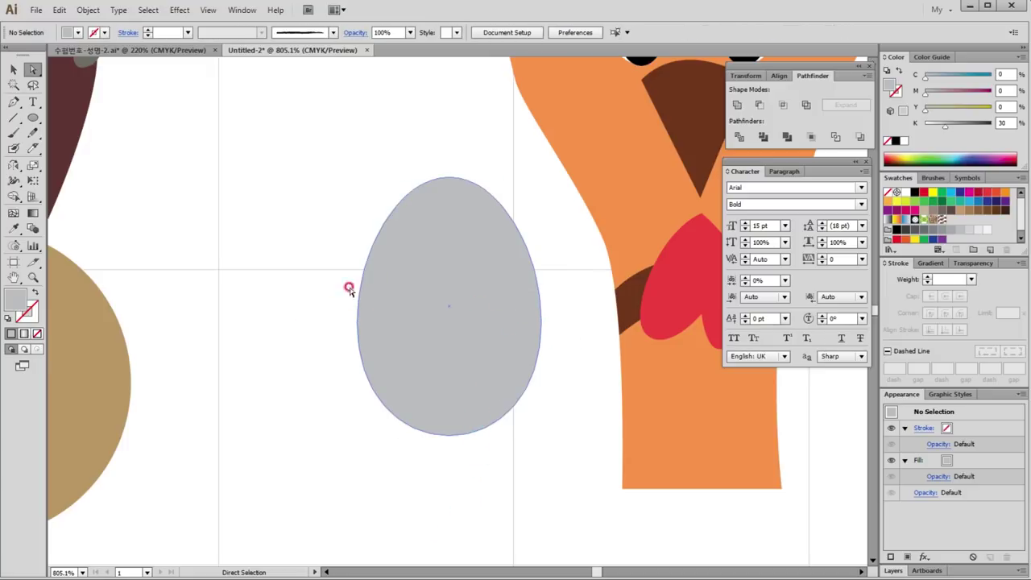
{"action": "left_click", "coordinate": [13, 101]}
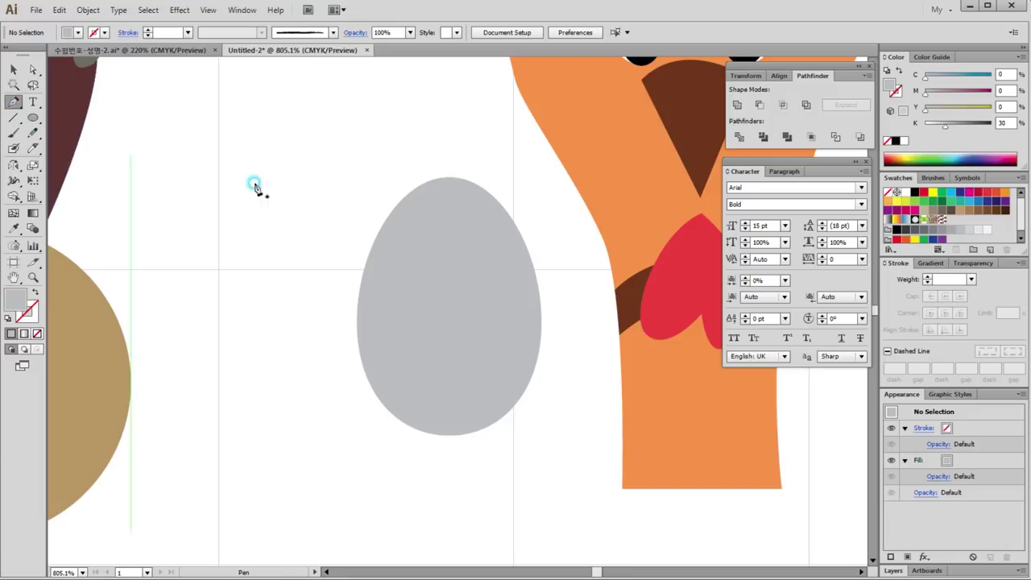
Draw a black-stroked zigzag crack line across the middle of the grey egg.
{"action": "left_click", "coordinate": [337, 259]}
{"action": "left_click", "coordinate": [32, 293]}
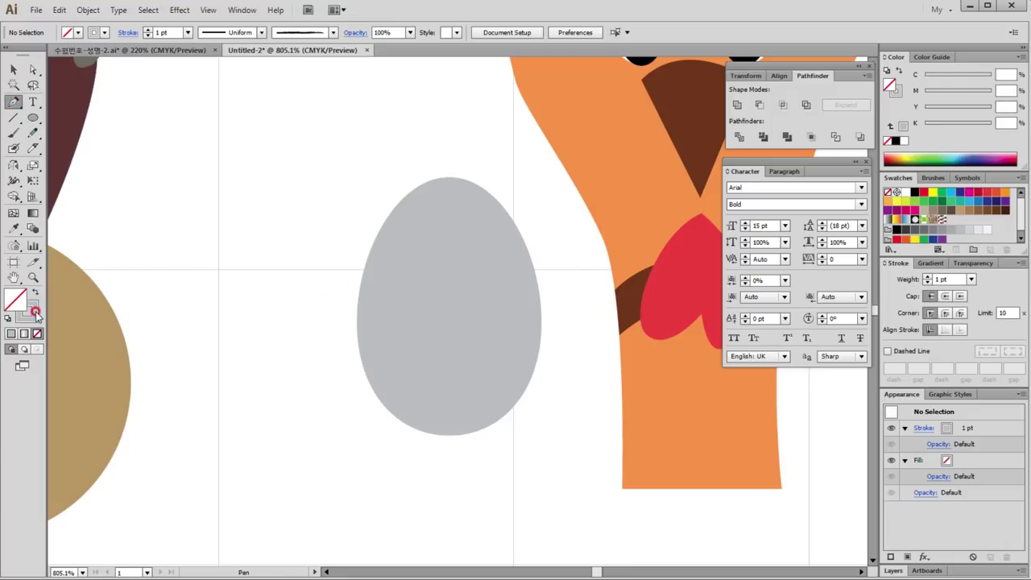
{"action": "left_click", "coordinate": [896, 141]}
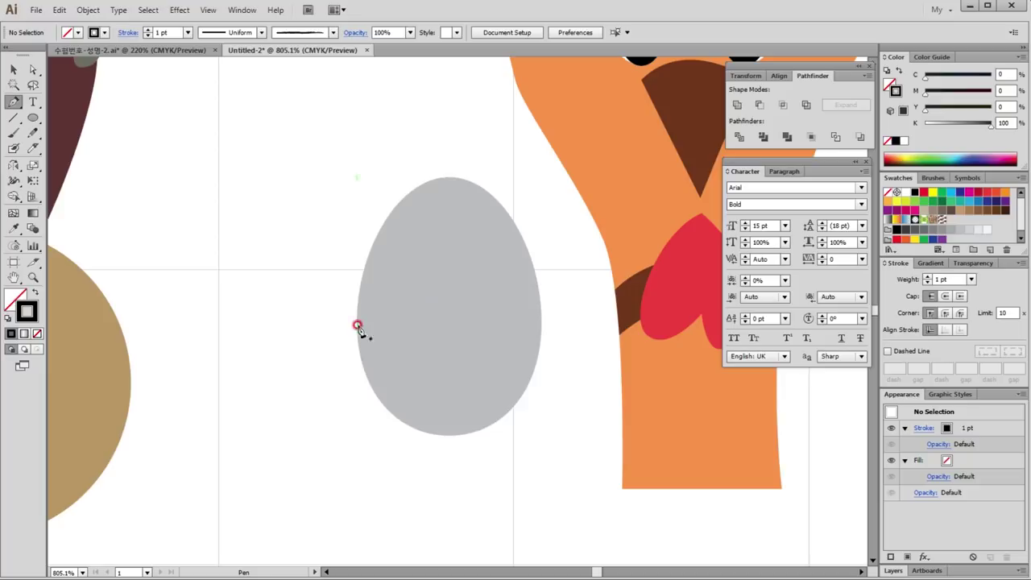
{"action": "left_click", "coordinate": [351, 316]}
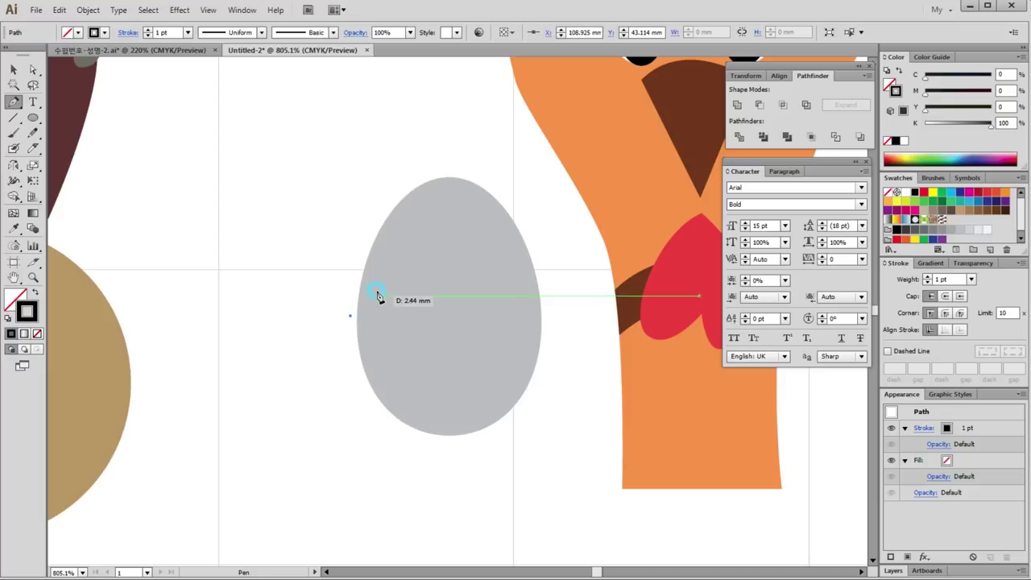
{"action": "left_click", "coordinate": [373, 290]}
{"action": "left_click", "coordinate": [391, 313]}
{"action": "left_click", "coordinate": [410, 288]}
{"action": "left_click", "coordinate": [426, 311]}
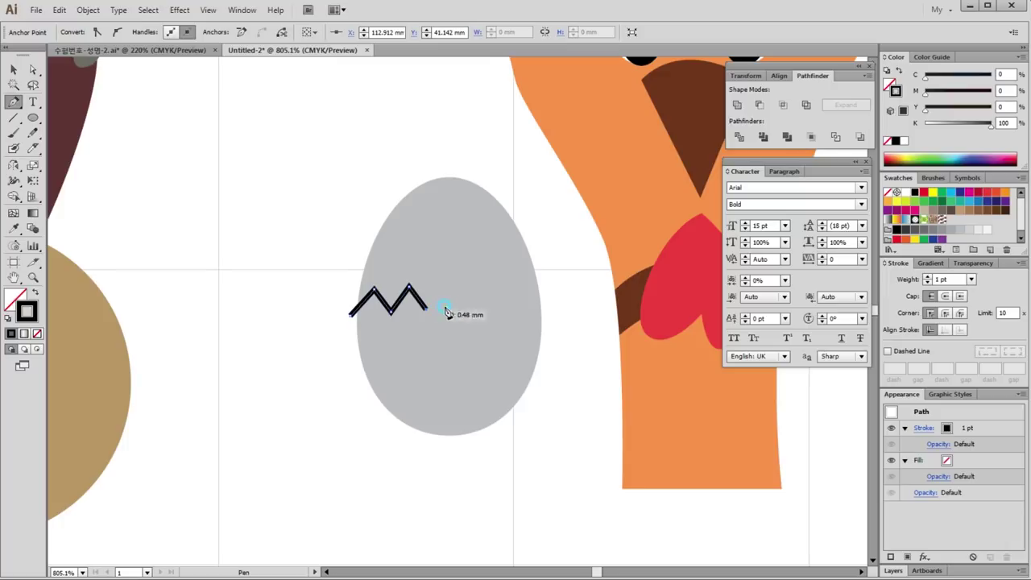
{"action": "left_click", "coordinate": [449, 299]}
{"action": "left_click", "coordinate": [467, 323]}
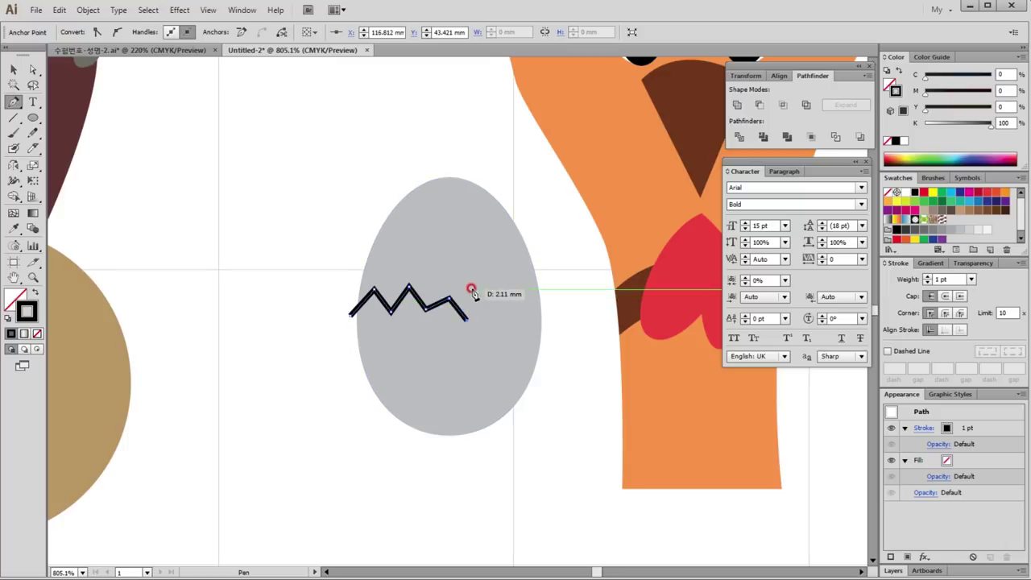
{"action": "left_click", "coordinate": [475, 282]}
{"action": "left_click", "coordinate": [506, 322]}
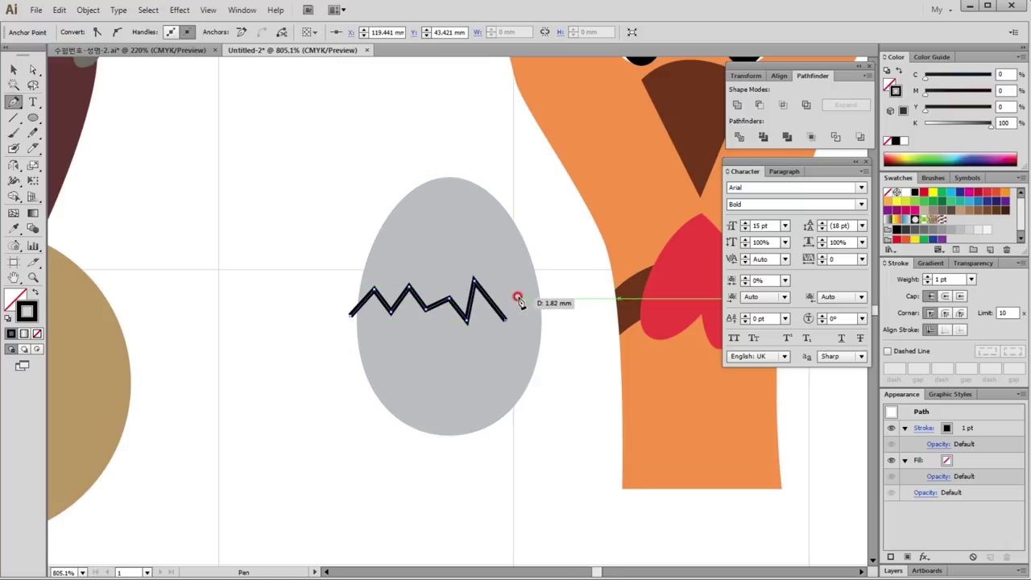
{"action": "left_click", "coordinate": [528, 290]}
{"action": "left_click", "coordinate": [549, 308]}
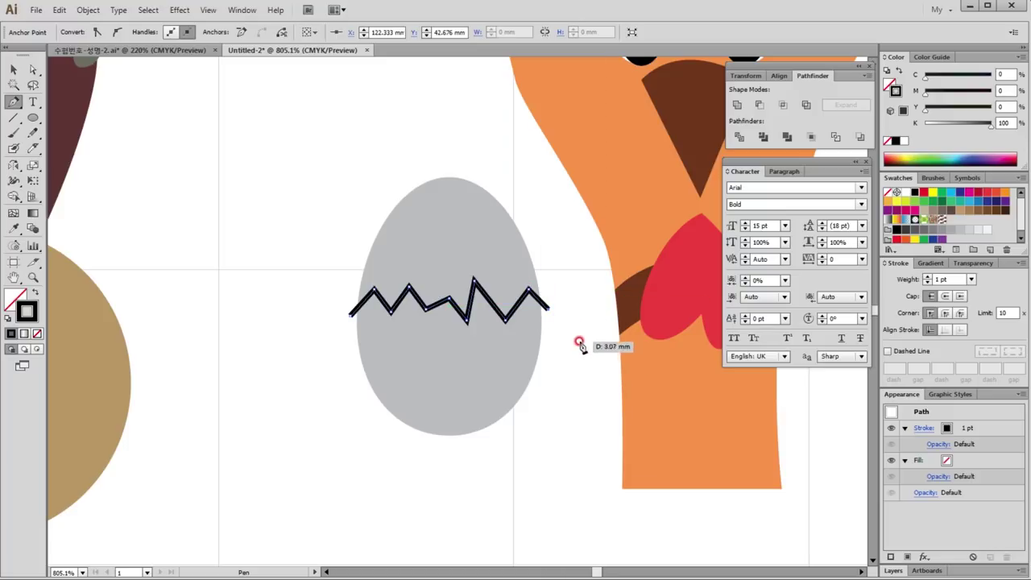
{"action": "left_click", "coordinate": [580, 341], "text": "ctrl"}
Thin the crack line's stroke weight to 0.5 pt.
{"action": "left_click", "coordinate": [14, 69]}
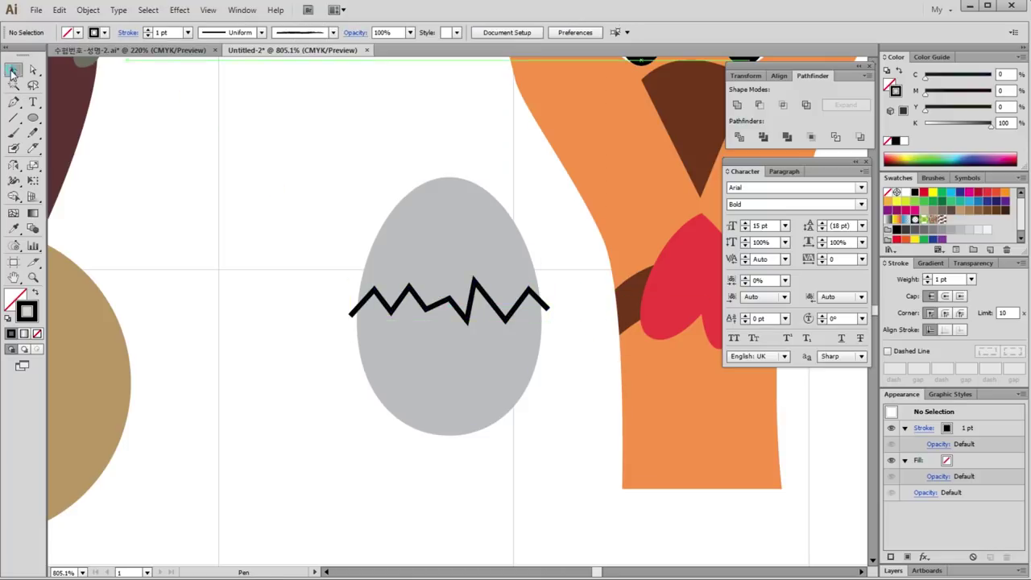
{"action": "left_click", "coordinate": [350, 314]}
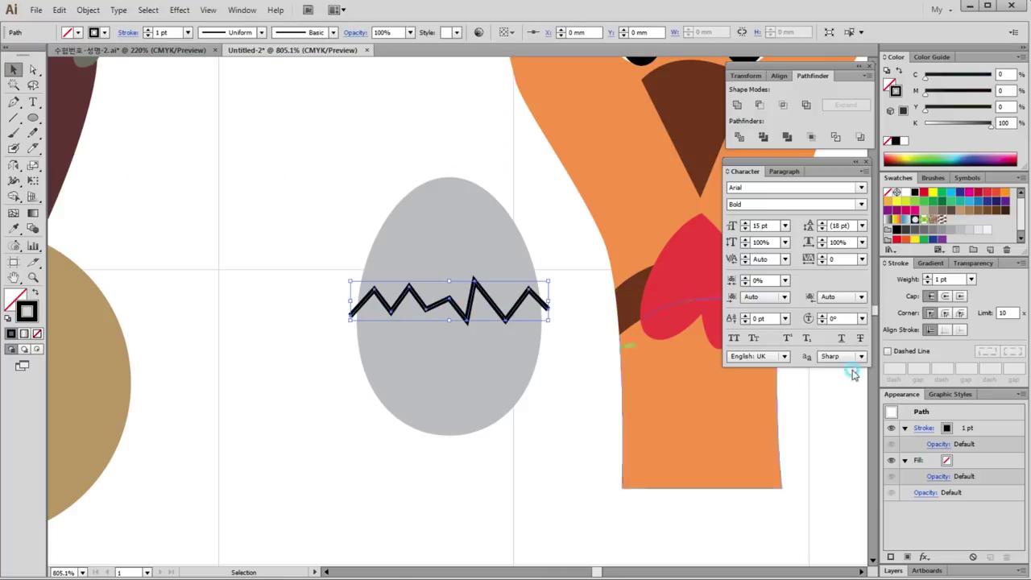
{"action": "left_click", "coordinate": [972, 280]}
{"action": "left_click", "coordinate": [981, 297]}
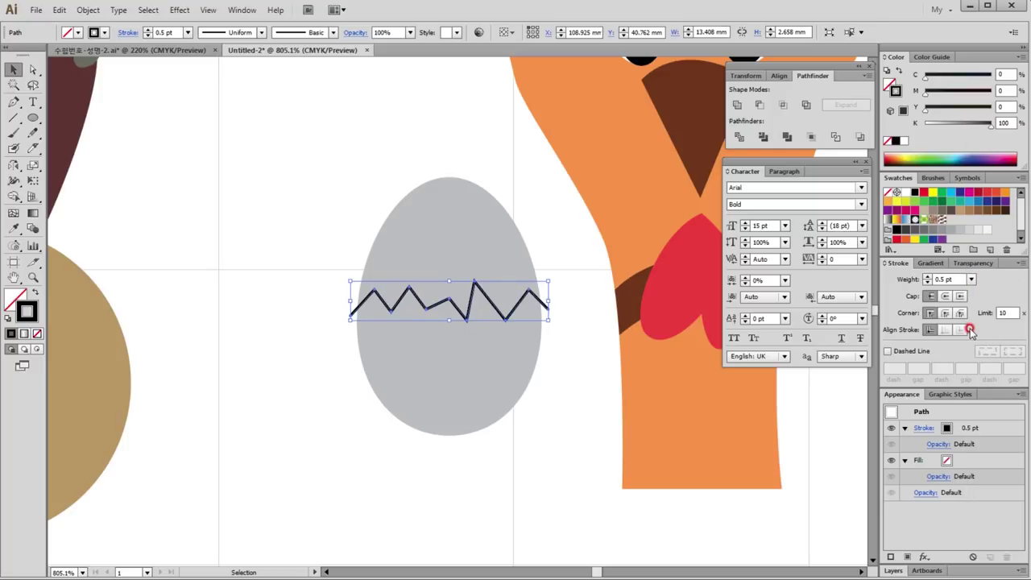
{"action": "left_click", "coordinate": [975, 279]}
{"action": "left_click", "coordinate": [989, 295]}
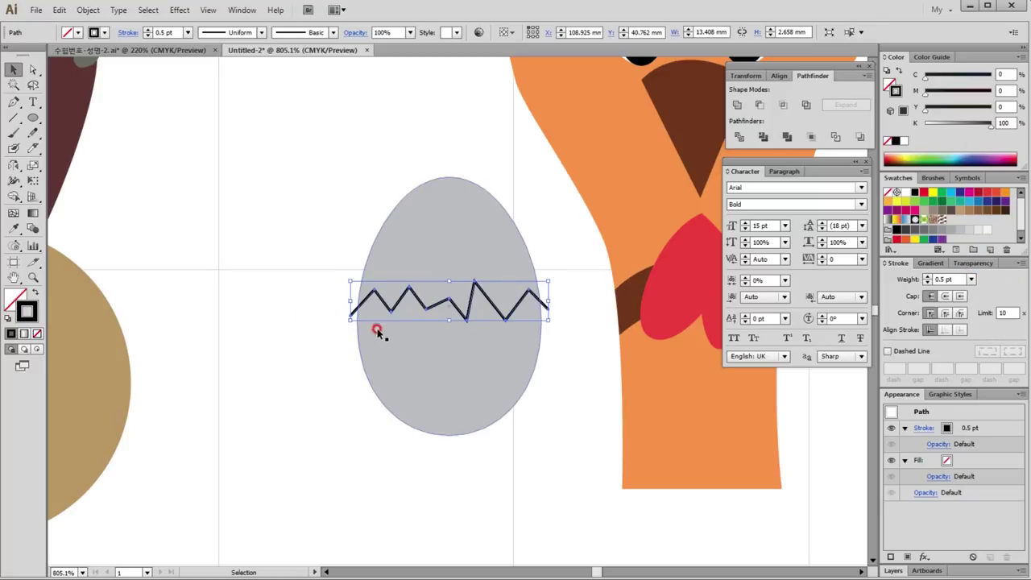
{"action": "left_click", "coordinate": [380, 334]}
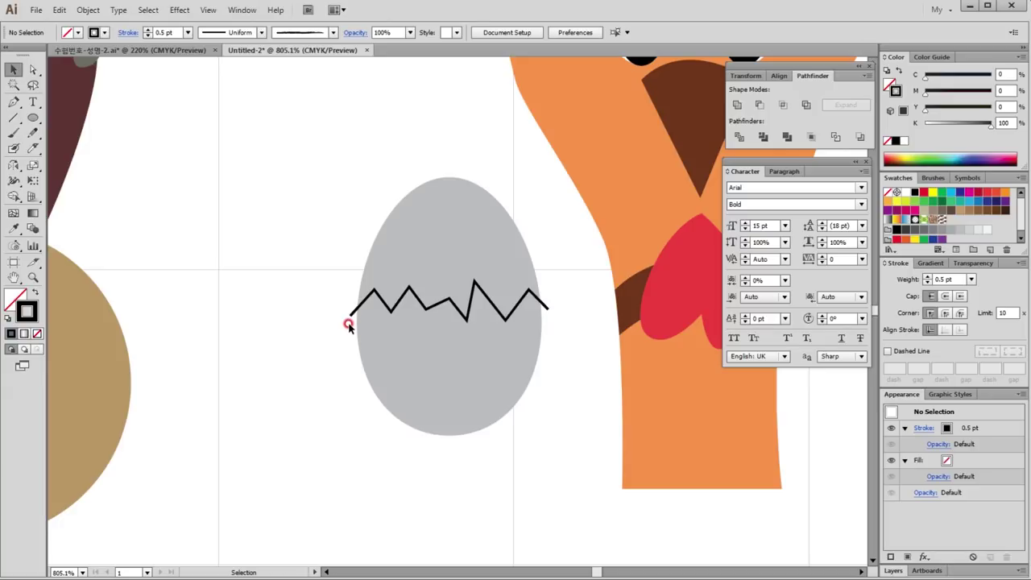
Draw a second zigzag crack line just below the first, following its peaks.
{"action": "key", "text": "p"}
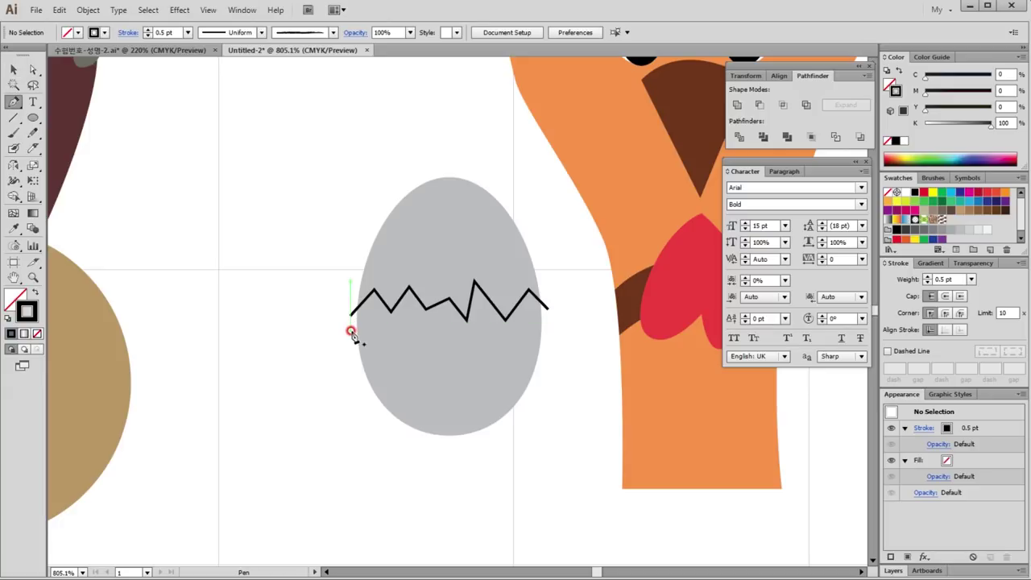
{"action": "left_click", "coordinate": [351, 330]}
{"action": "left_click", "coordinate": [374, 300]}
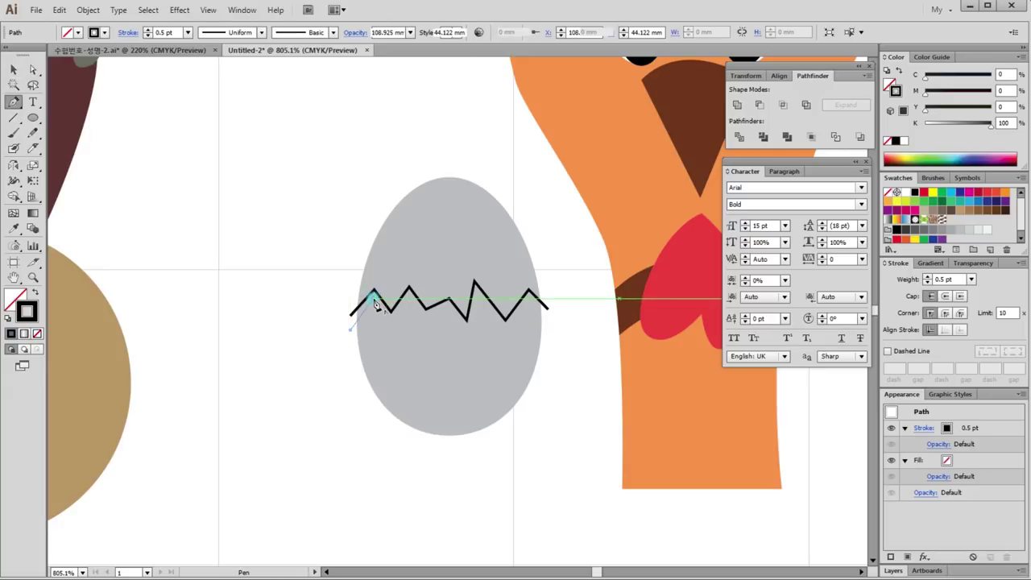
{"action": "left_click", "coordinate": [396, 320]}
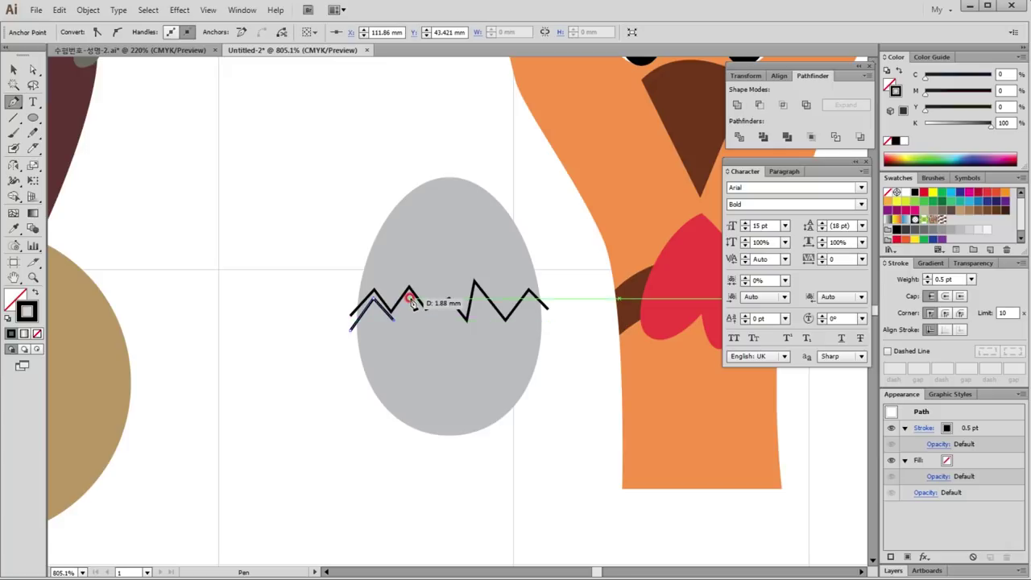
{"action": "left_click", "coordinate": [409, 300]}
{"action": "left_click", "coordinate": [426, 318]}
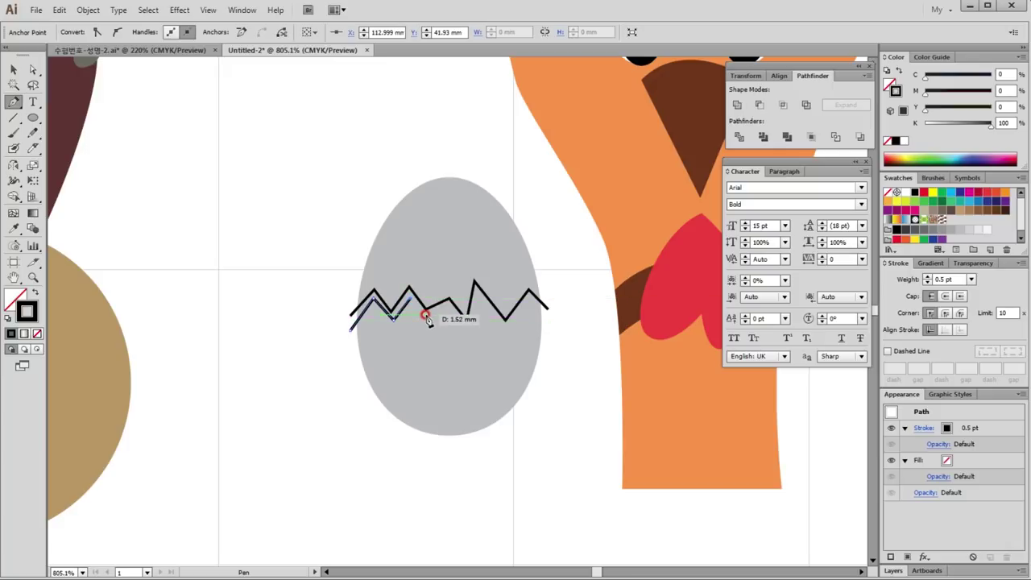
{"action": "left_click", "coordinate": [449, 304]}
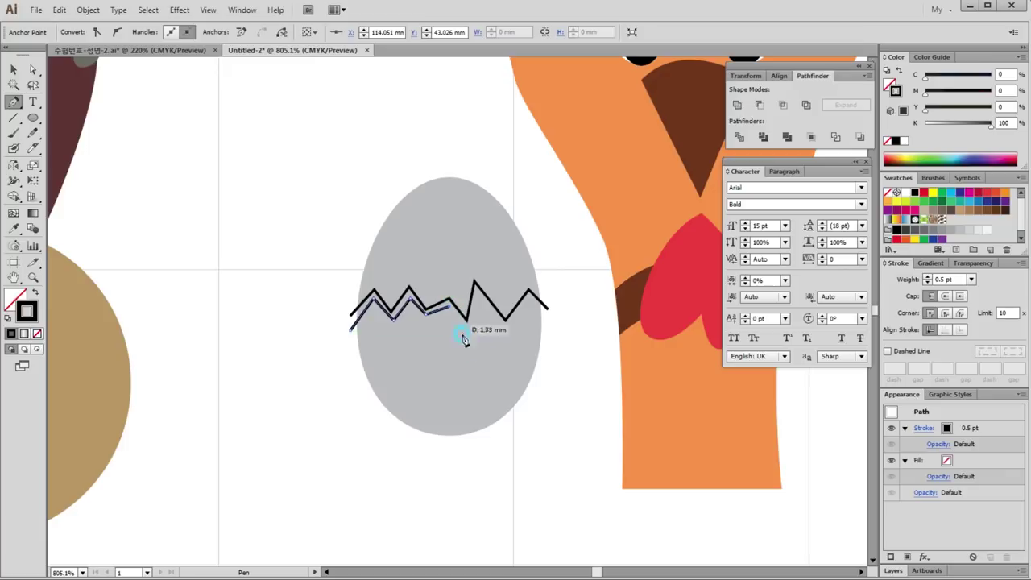
{"action": "left_click", "coordinate": [467, 324]}
{"action": "left_click", "coordinate": [475, 283]}
{"action": "left_click", "coordinate": [504, 322]}
{"action": "left_click", "coordinate": [547, 311]}
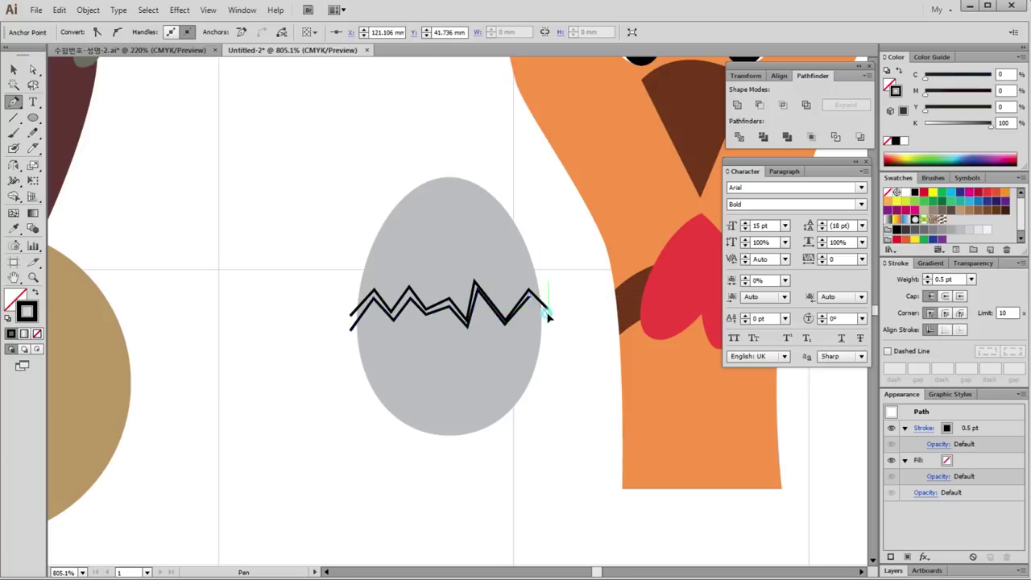
Select the egg together with both crack lines.
{"action": "left_click", "coordinate": [13, 70]}
{"action": "left_click", "coordinate": [322, 465]}
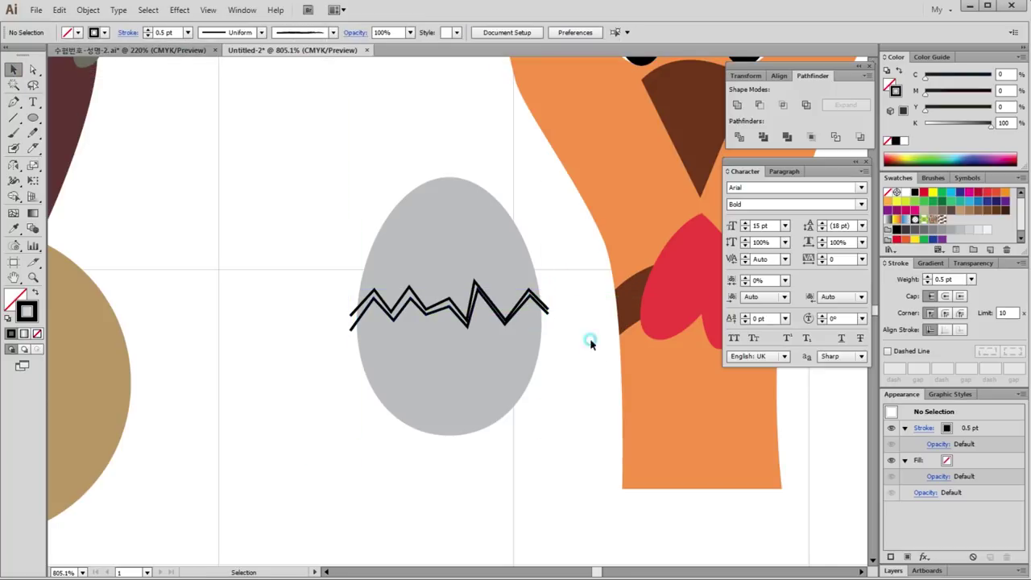
{"action": "left_click_drag", "start_coordinate": [579, 360], "coordinate": [310, 232]}
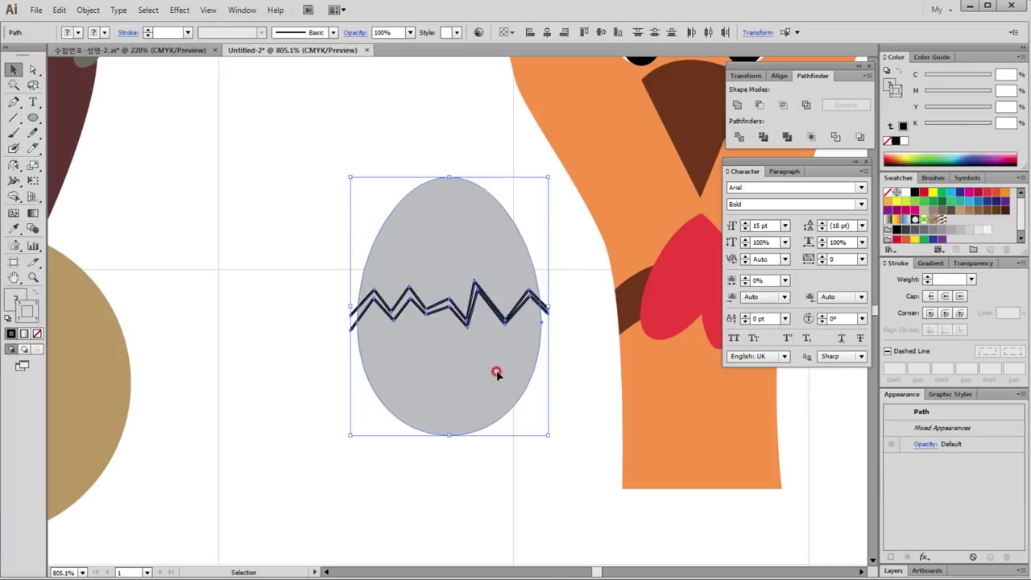
Divide the egg along the crack lines with Pathfinder and ungroup the pieces.
{"action": "left_click", "coordinate": [739, 137]}
{"action": "right_click", "coordinate": [438, 355]}
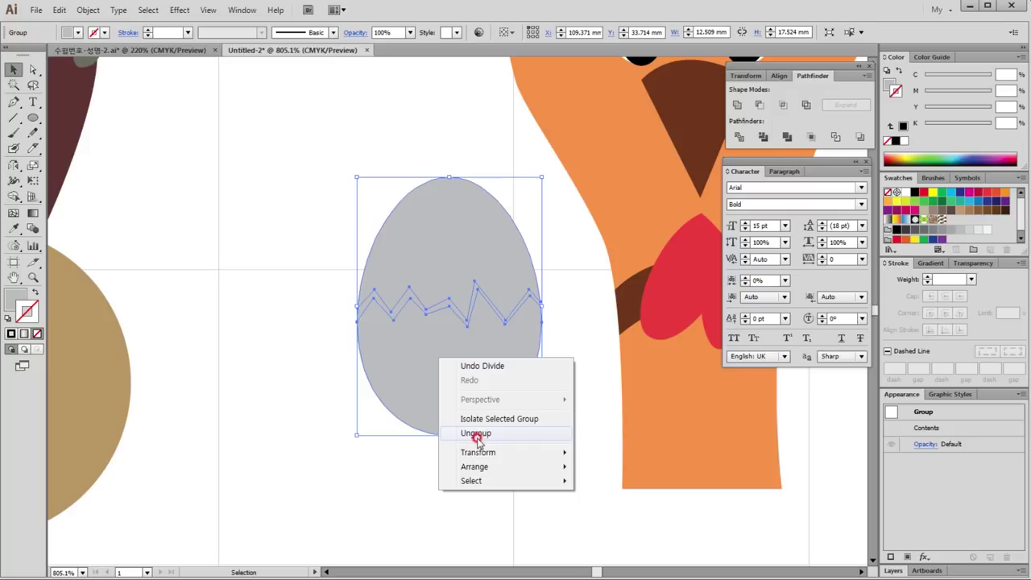
{"action": "left_click", "coordinate": [476, 435]}
{"action": "left_click", "coordinate": [490, 422]}
{"action": "left_click_drag", "start_coordinate": [559, 368], "coordinate": [341, 351]}
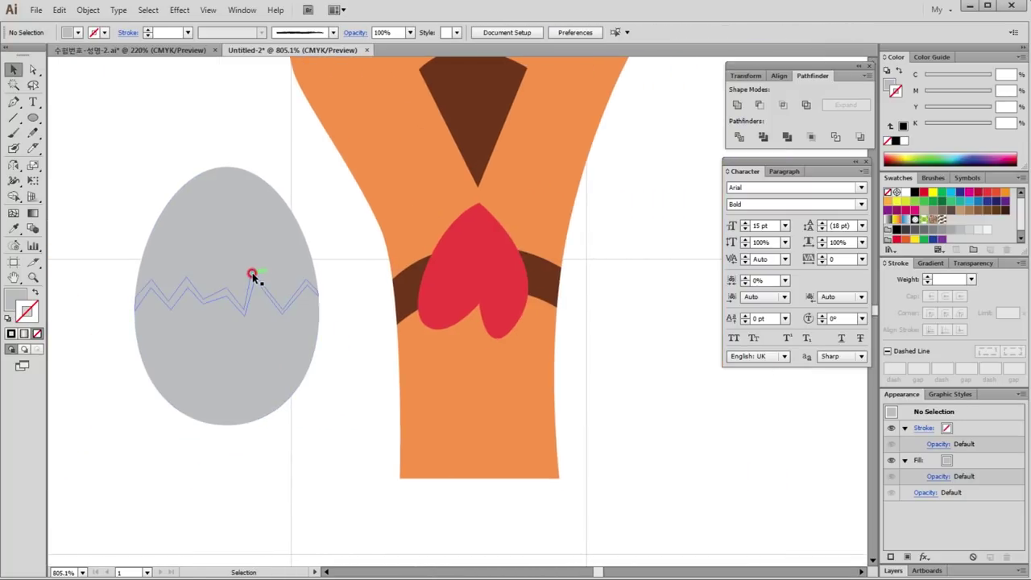
Fill the narrow zigzag crack strip with a darker grey.
{"action": "left_click", "coordinate": [252, 275]}
{"action": "key", "text": "ctrl+minus"}
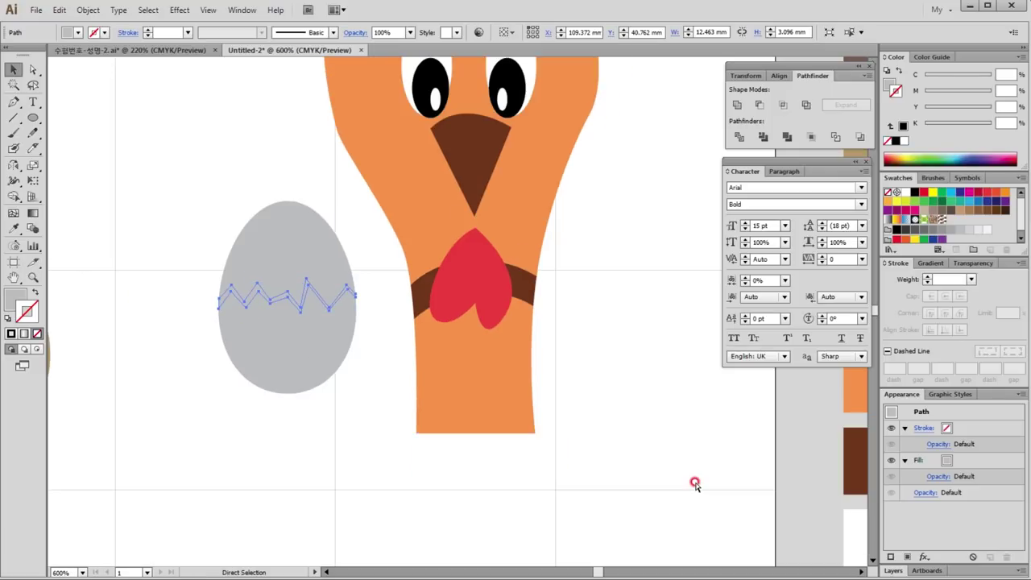
{"action": "key", "text": "ctrl+minus"}
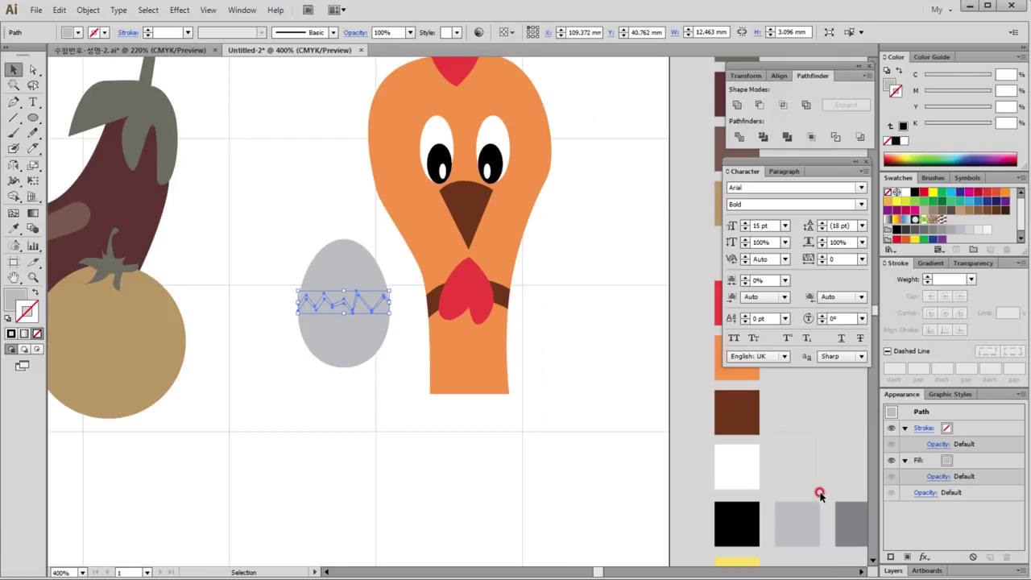
{"action": "key", "text": "i"}
{"action": "left_click", "coordinate": [853, 516]}
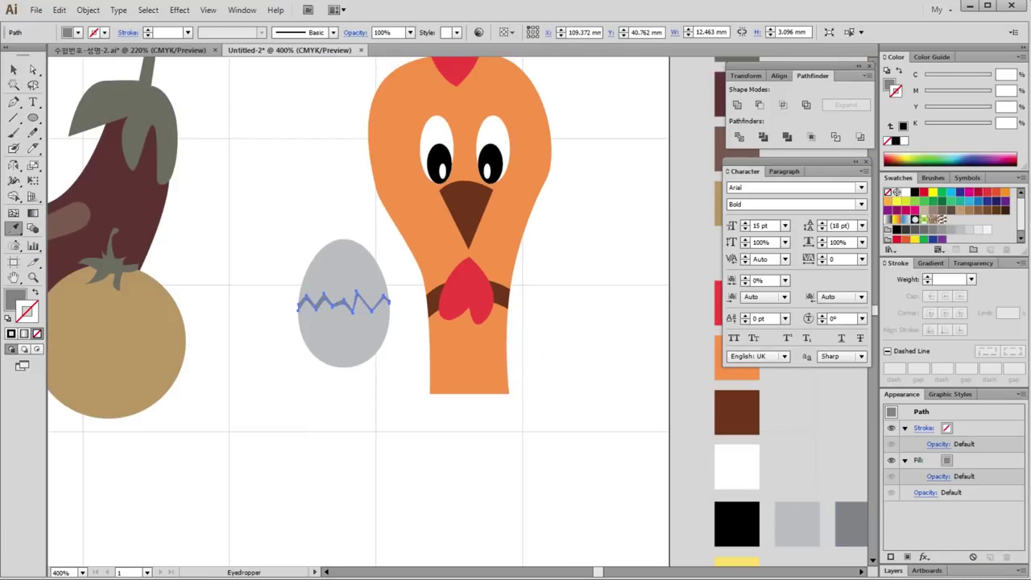
{"action": "left_click", "coordinate": [22, 77]}
{"action": "left_click", "coordinate": [380, 410]}
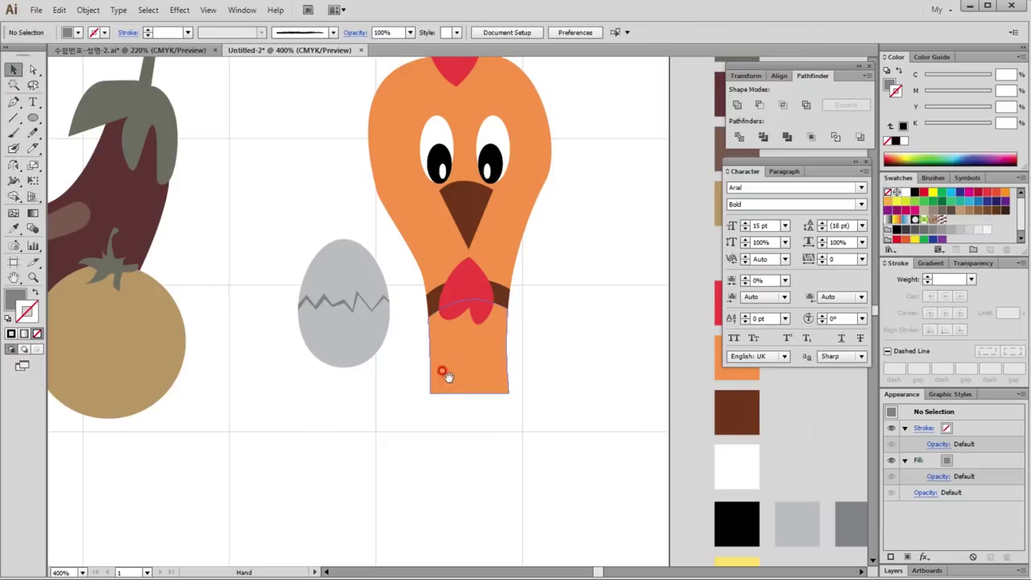
{"action": "left_click_drag", "start_coordinate": [444, 376], "coordinate": [186, 332]}
{"action": "left_click", "coordinate": [186, 332]}
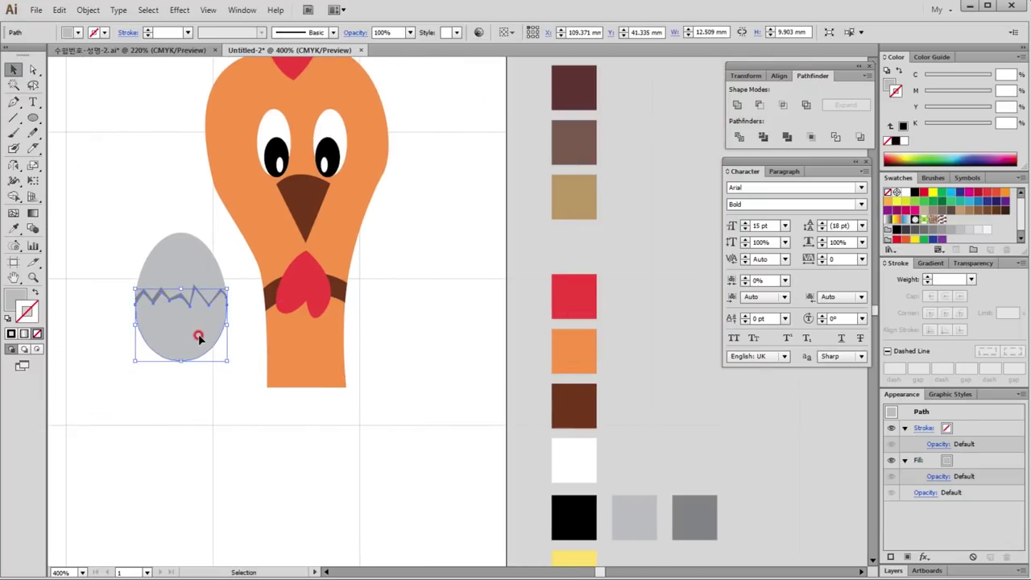
Move the lower eggshell half beside the chicken's neck and group the egg with its crack.
{"action": "left_click_drag", "start_coordinate": [191, 333], "coordinate": [411, 355]}
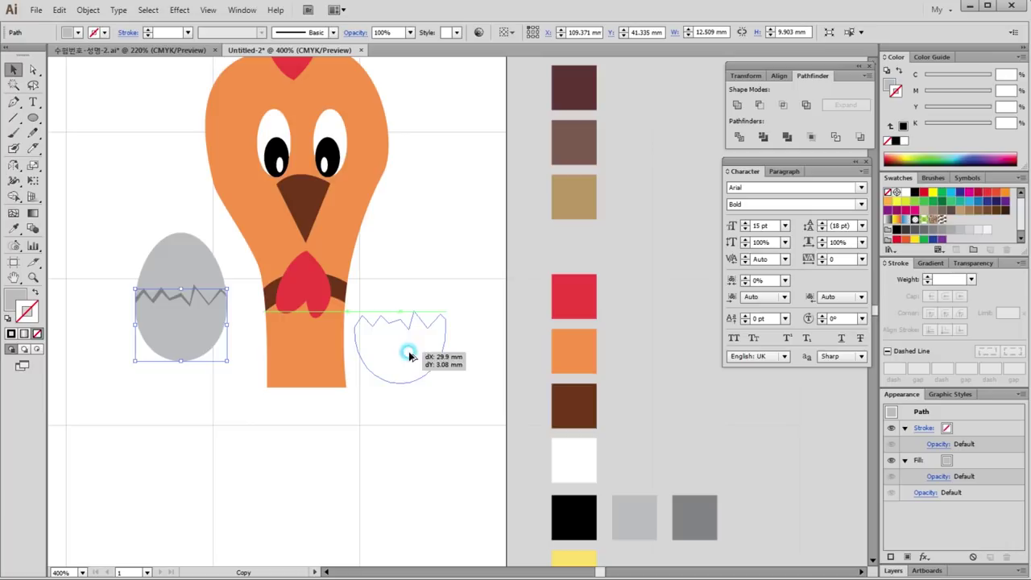
{"action": "left_click", "coordinate": [231, 345]}
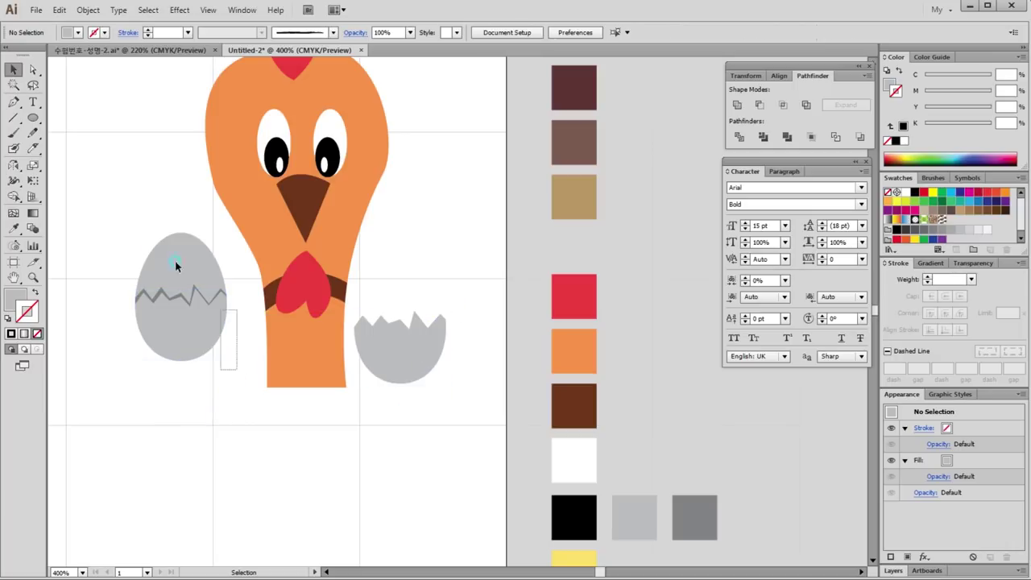
{"action": "left_click", "coordinate": [221, 313]}
{"action": "key", "text": "ctrl+g"}
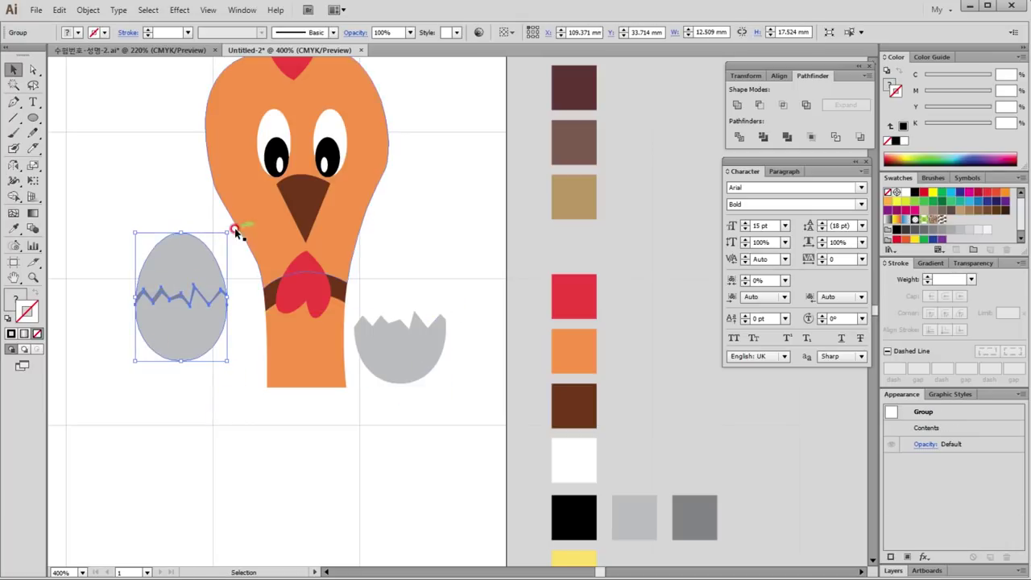
Tilt, enlarge and position the cracked egg on the chicken's neck.
{"action": "left_click_drag", "start_coordinate": [235, 232], "coordinate": [196, 202]}
{"action": "left_click_drag", "start_coordinate": [192, 325], "coordinate": [259, 346]}
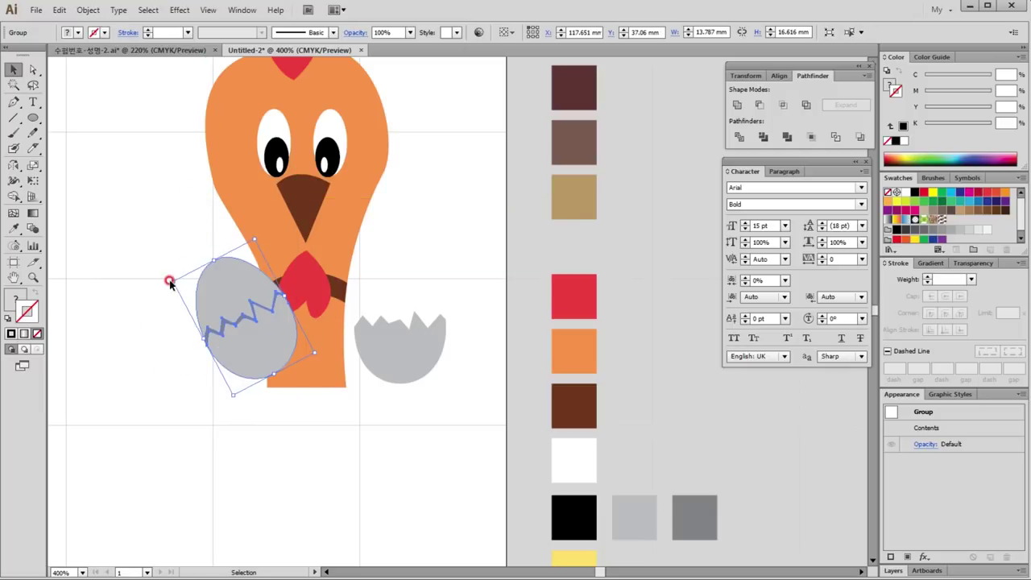
{"action": "left_click_drag", "start_coordinate": [170, 278], "coordinate": [158, 274]}
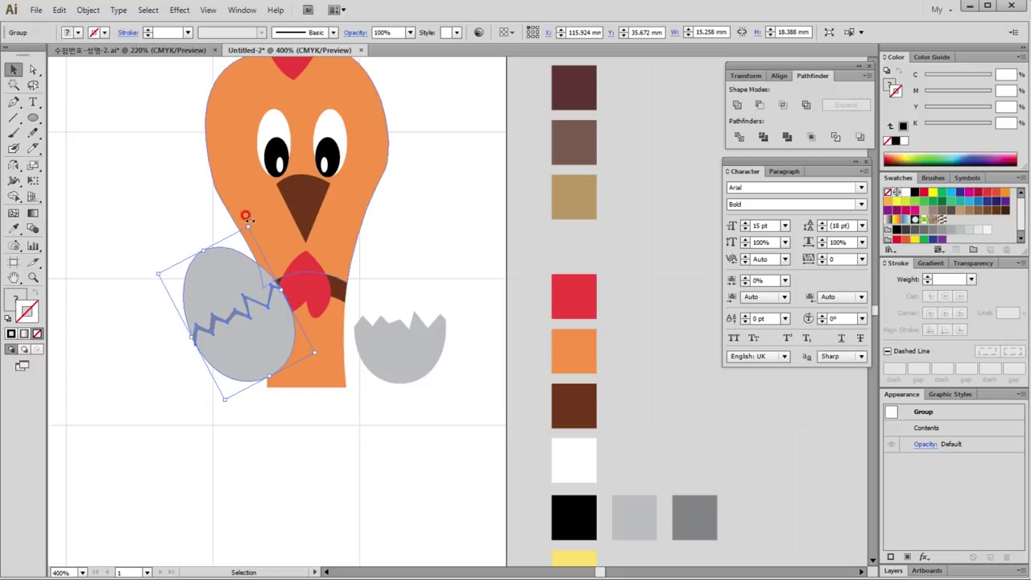
{"action": "left_click_drag", "start_coordinate": [246, 216], "coordinate": [278, 227]}
{"action": "left_click_drag", "start_coordinate": [253, 355], "coordinate": [249, 372]}
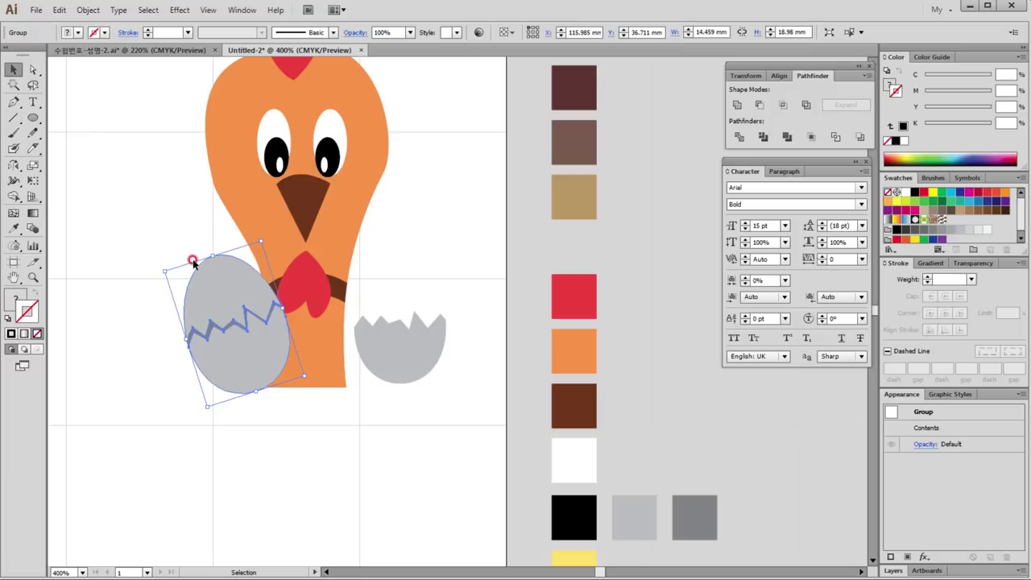
{"action": "left_click_drag", "start_coordinate": [218, 257], "coordinate": [208, 244]}
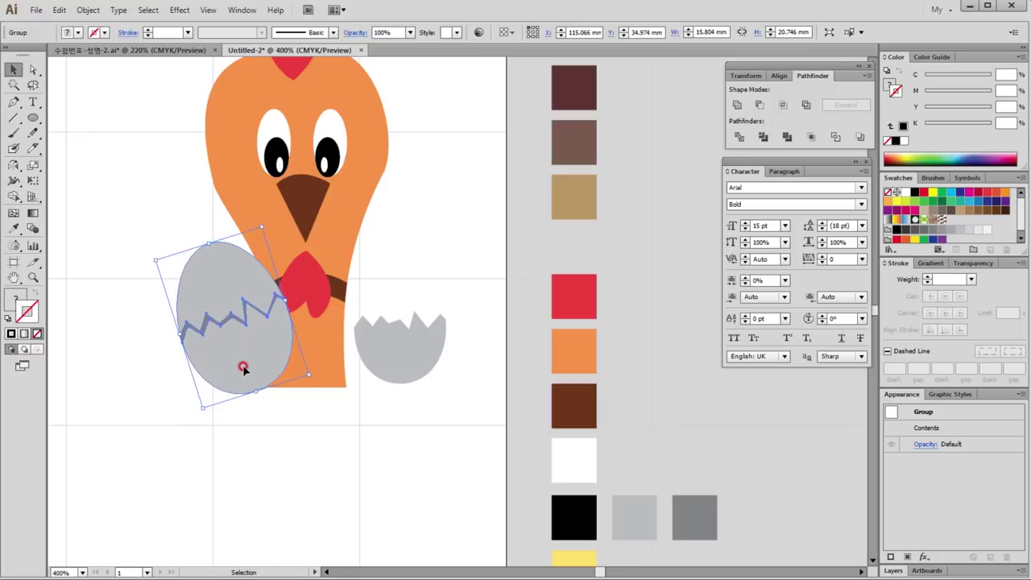
Send the cracked egg behind the chicken's orange body.
{"action": "right_click", "coordinate": [251, 364]}
{"action": "mouse_move", "coordinate": [288, 473]}
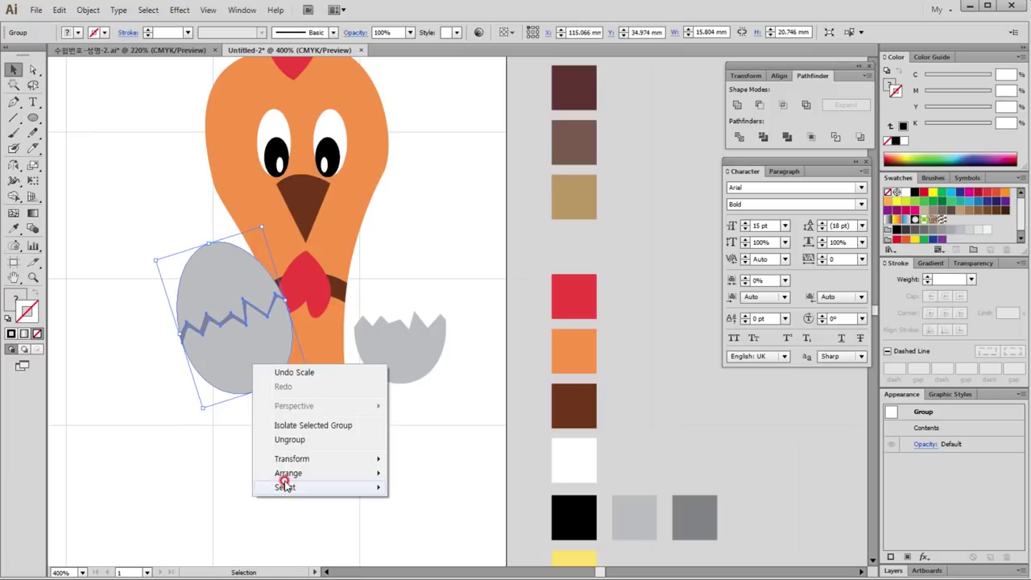
{"action": "left_click", "coordinate": [428, 518]}
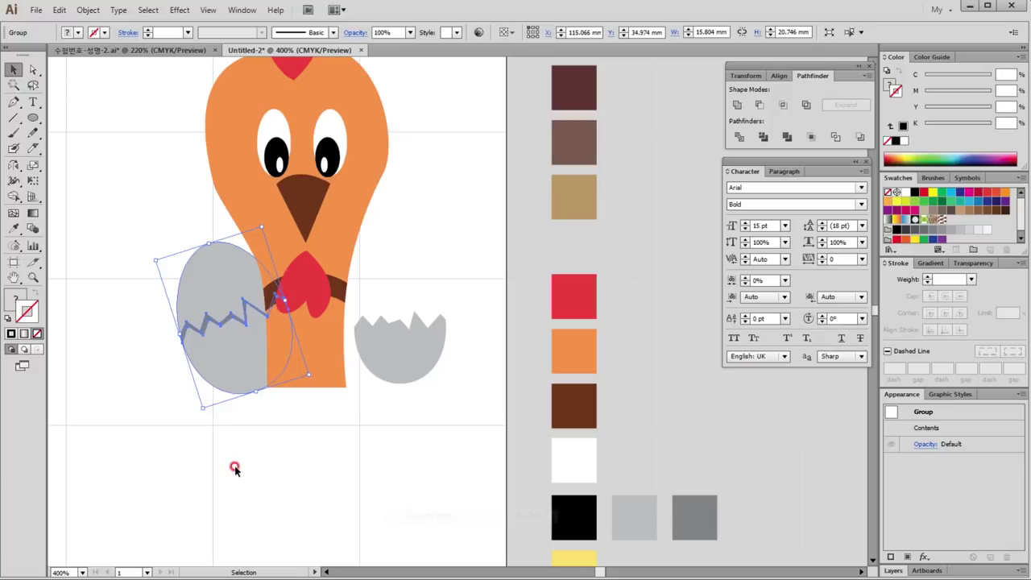
{"action": "left_click", "coordinate": [342, 457]}
{"action": "left_click", "coordinate": [406, 350]}
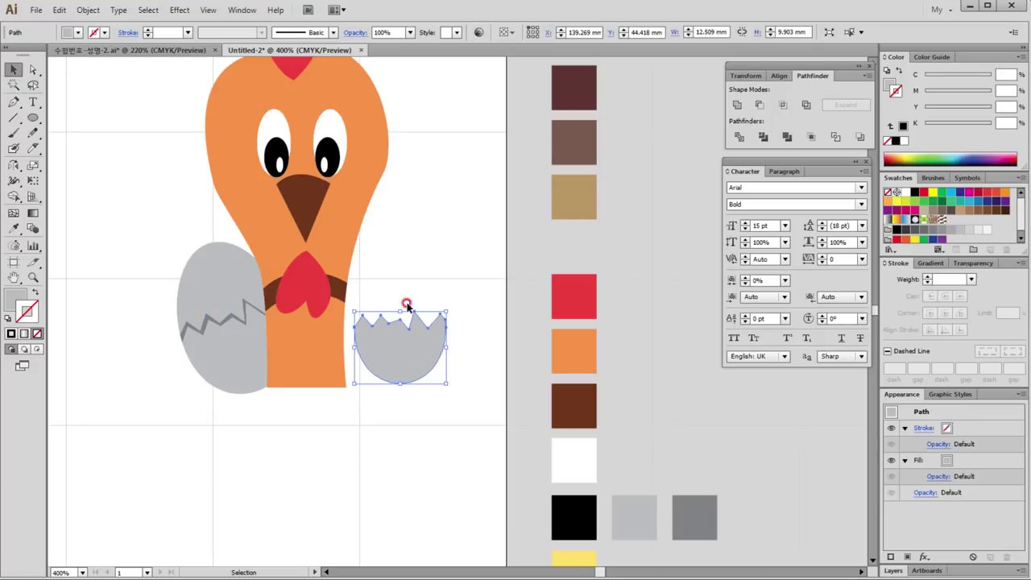
Draw a curved, closed pale yellow chick body rising from the right eggshell half.
{"action": "left_click", "coordinate": [403, 243]}
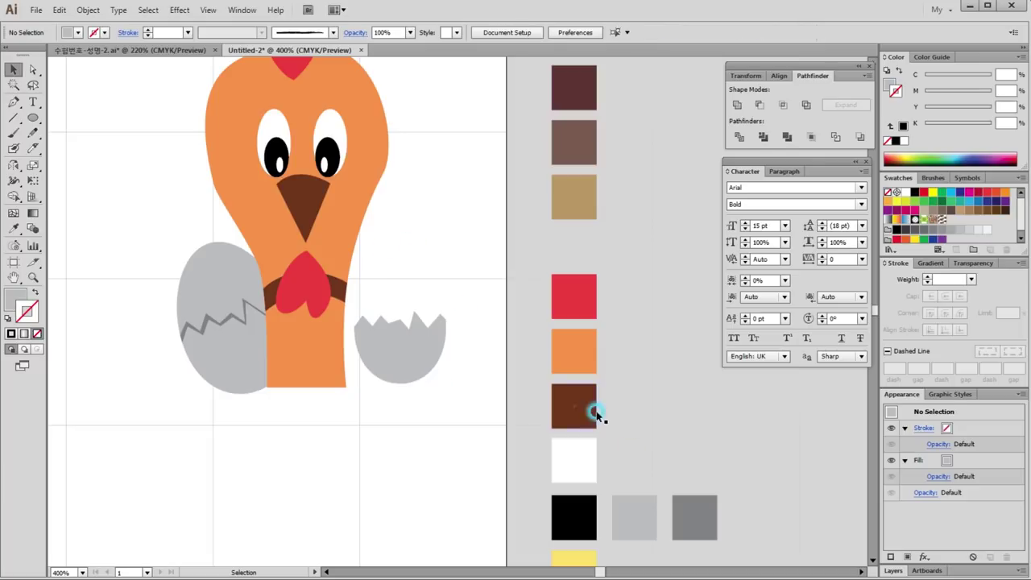
{"action": "left_click", "coordinate": [589, 553]}
{"action": "key", "text": "p"}
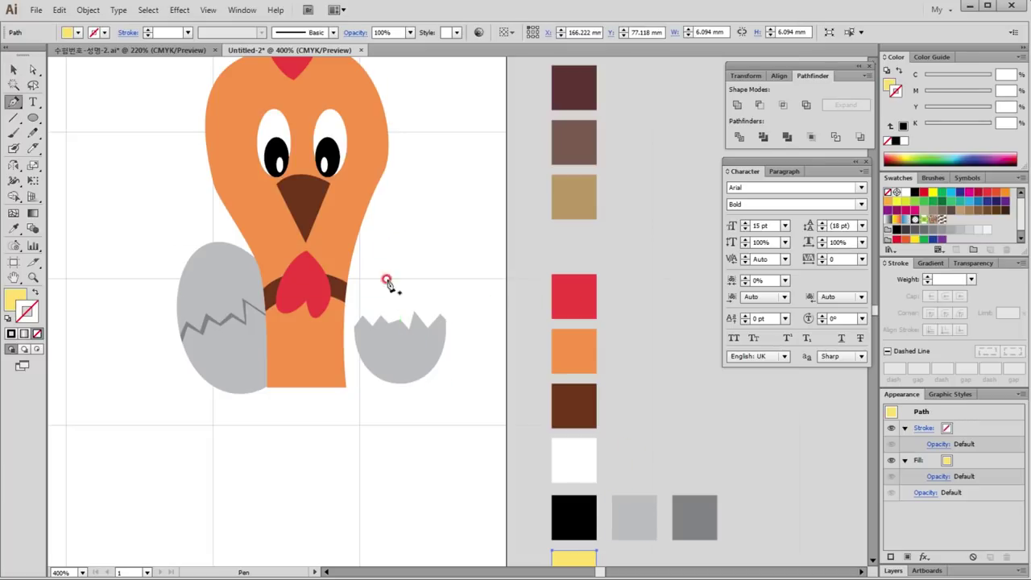
{"action": "left_click", "coordinate": [377, 342]}
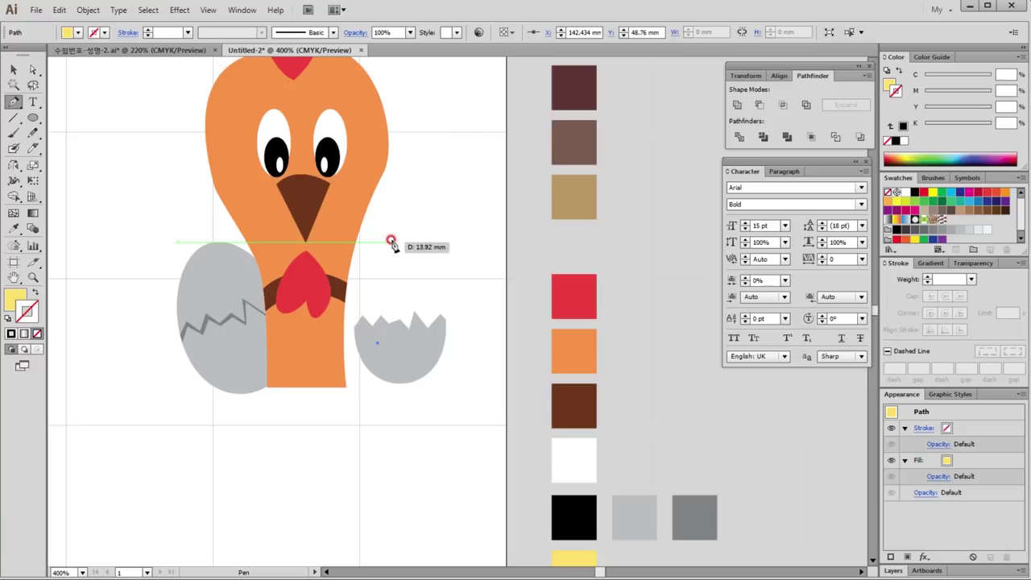
{"action": "left_click_drag", "start_coordinate": [371, 259], "coordinate": [386, 240]}
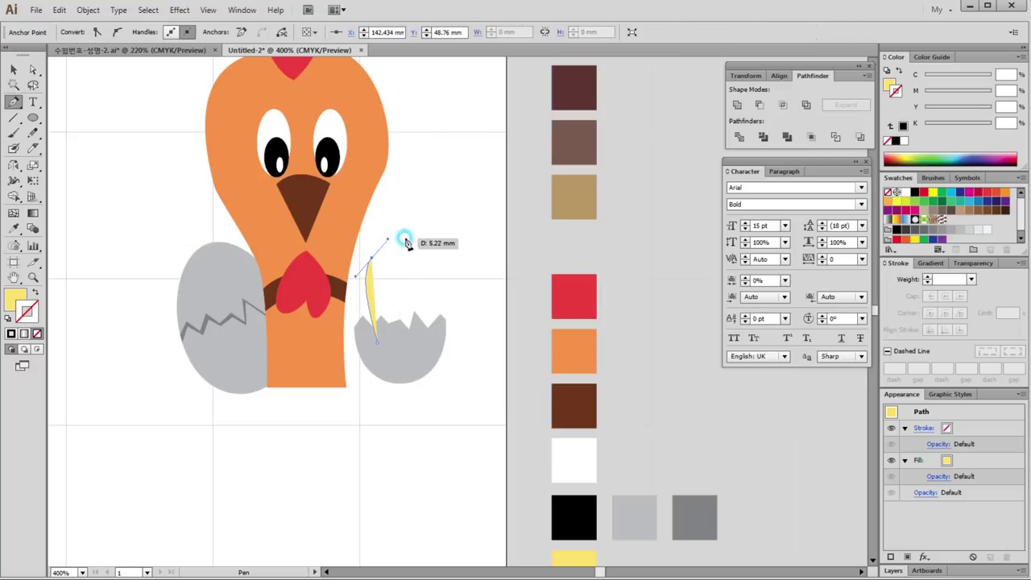
{"action": "left_click", "coordinate": [406, 248]}
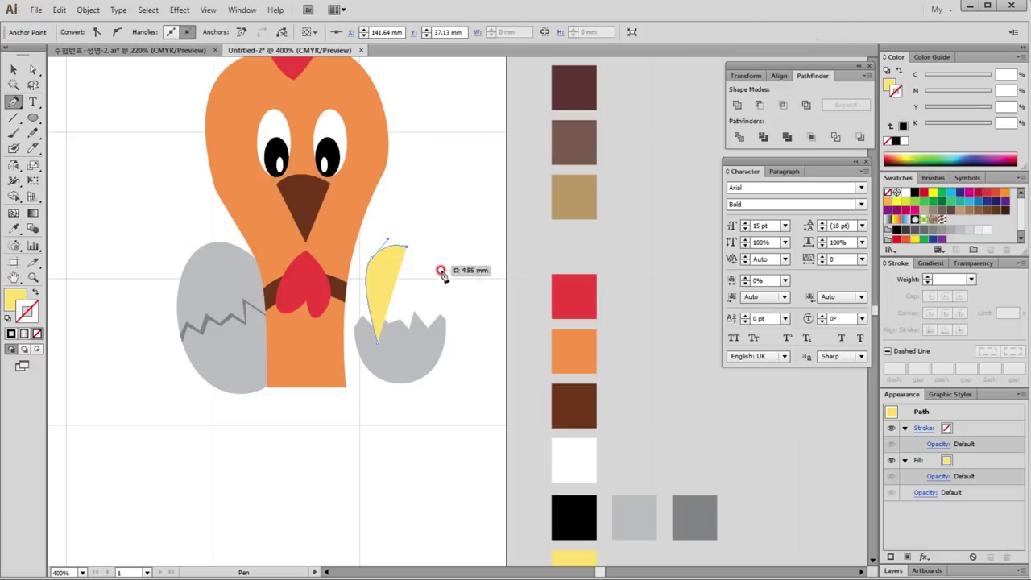
{"action": "mouse_move", "coordinate": [435, 291]}
{"action": "left_mouse_down"}
{"action": "mouse_move", "coordinate": [419, 324]}
{"action": "mouse_move", "coordinate": [378, 345]}
{"action": "left_mouse_up"}
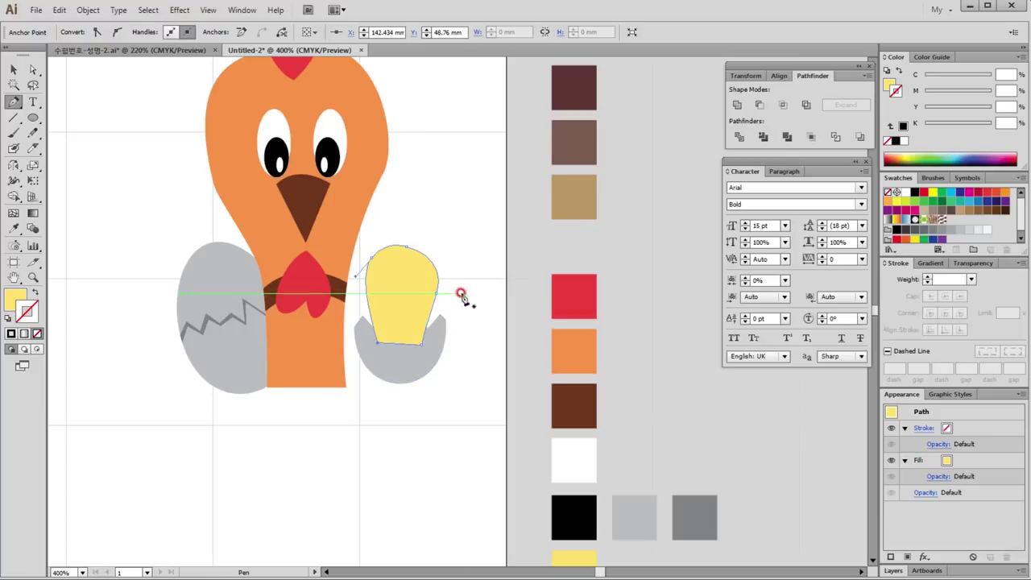
{"action": "left_click", "coordinate": [455, 234], "text": "ctrl"}
{"action": "left_click_drag", "start_coordinate": [346, 201], "coordinate": [500, 386]}
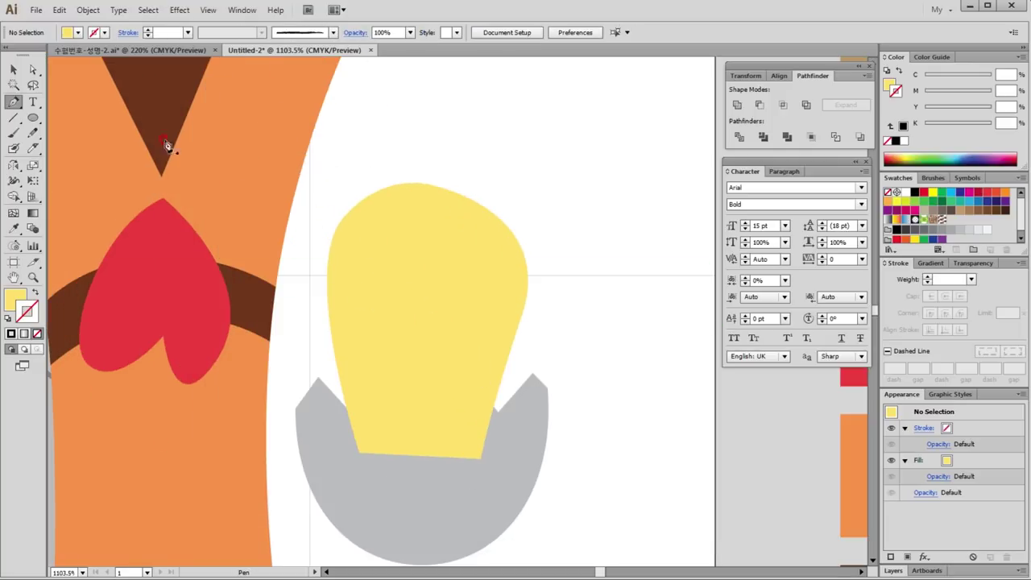
Draw a white, strokeless eye circle on the chick.
{"action": "left_click", "coordinate": [33, 117]}
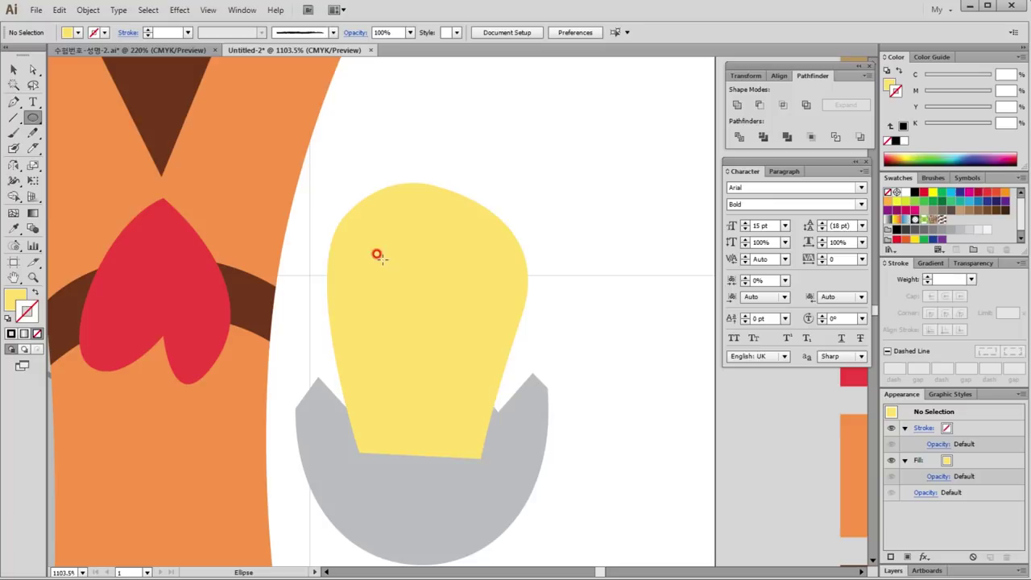
{"action": "left_click", "coordinate": [906, 141]}
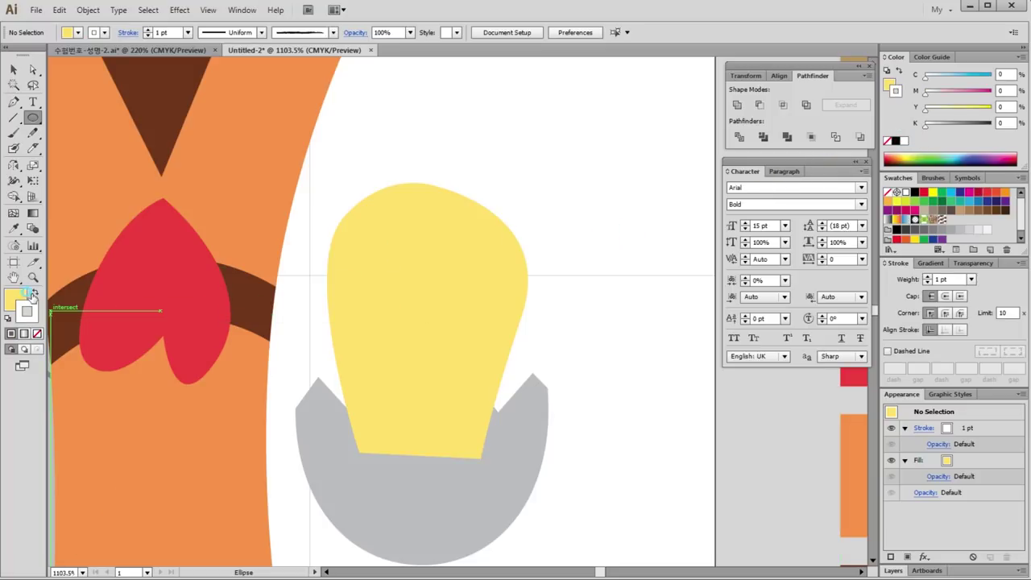
{"action": "left_click", "coordinate": [34, 293]}
{"action": "left_click", "coordinate": [38, 333]}
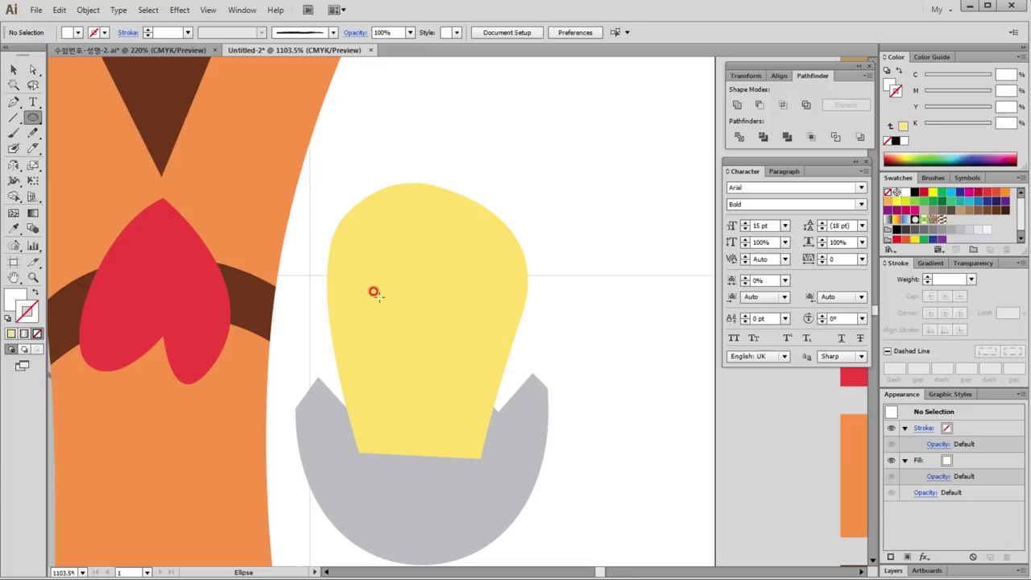
{"action": "left_click_drag", "start_coordinate": [372, 256], "coordinate": [410, 302]}
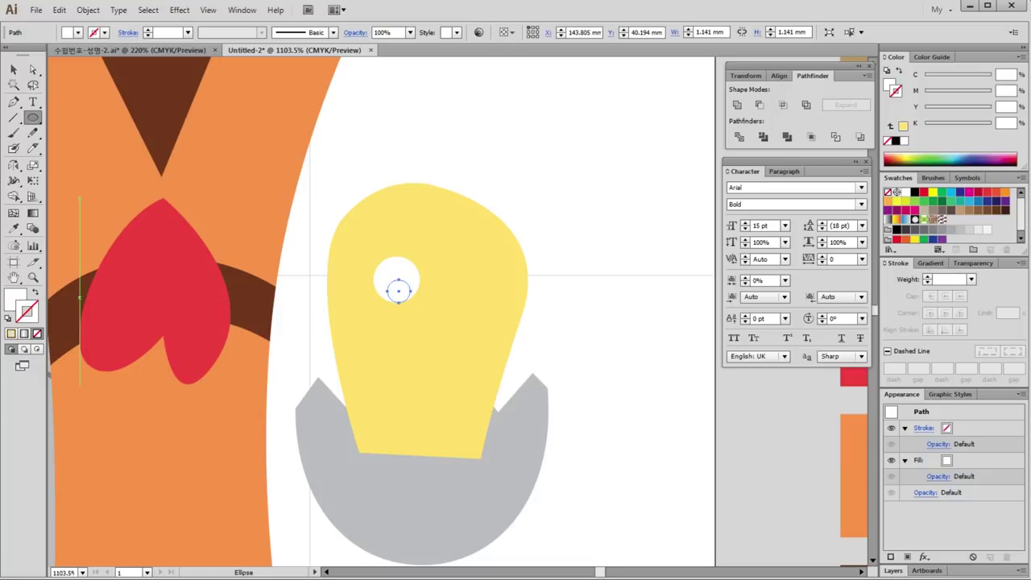
Add a black pupil with a tiny white highlight to the eye.
{"action": "left_click", "coordinate": [14, 298]}
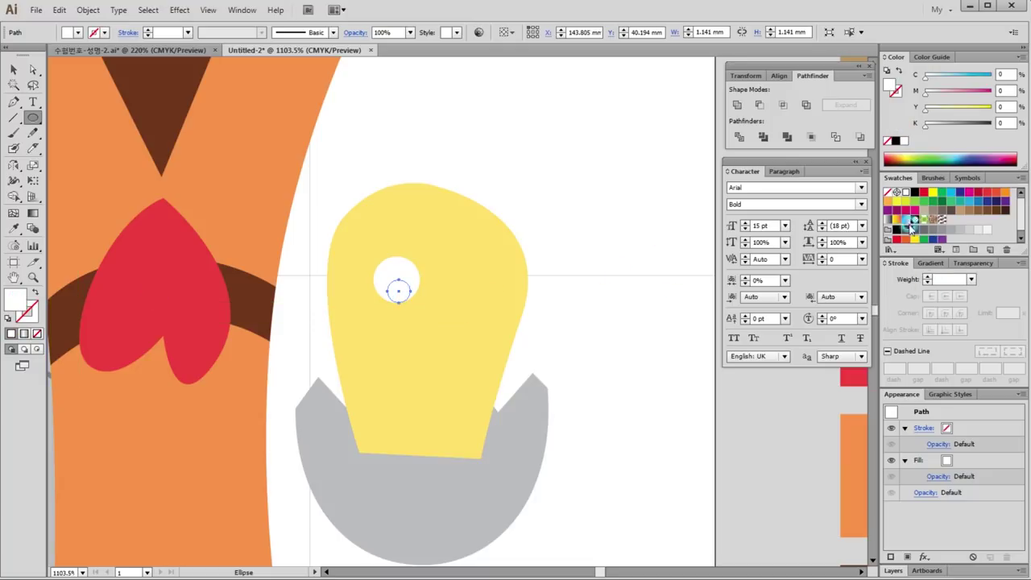
{"action": "left_click", "coordinate": [896, 141]}
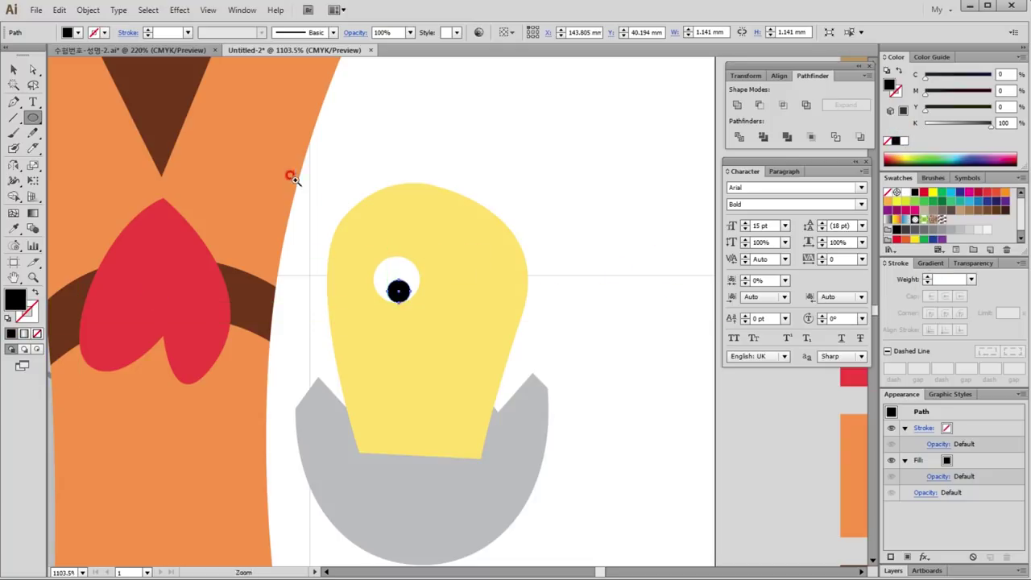
{"action": "left_click_drag", "start_coordinate": [292, 178], "coordinate": [527, 398]}
{"action": "left_click_drag", "start_coordinate": [356, 307], "coordinate": [362, 332]}
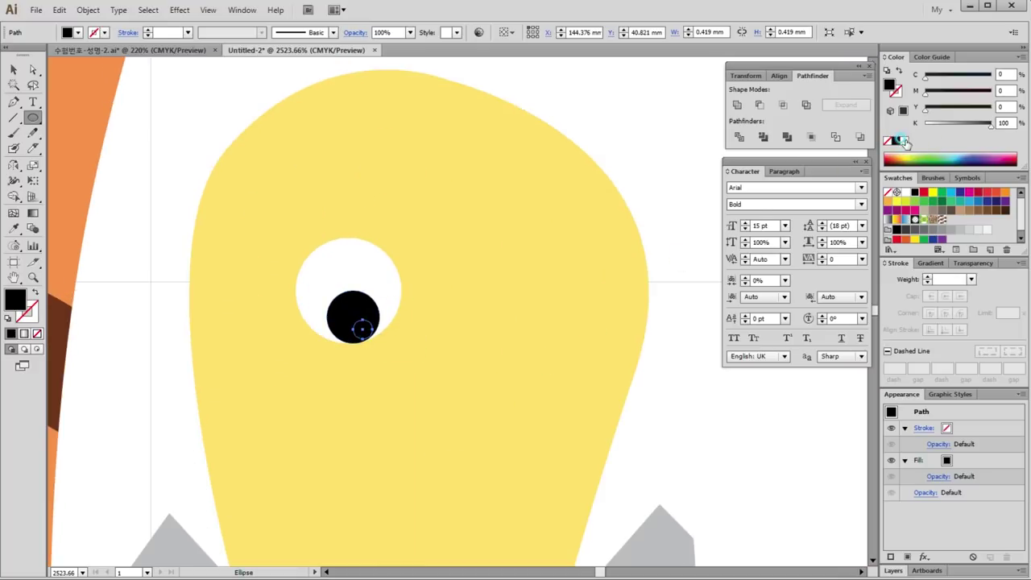
{"action": "left_click", "coordinate": [899, 141]}
Reflect a copy of the eye vertically to form the chick's second eye.
{"action": "left_click", "coordinate": [13, 70]}
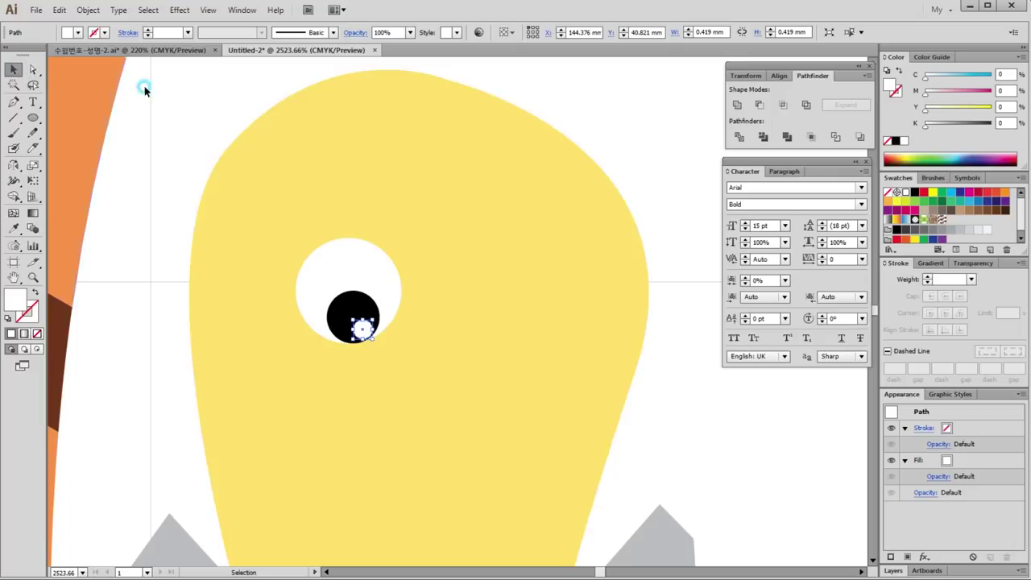
{"action": "left_click", "coordinate": [349, 308], "text": "shift"}
{"action": "left_click", "coordinate": [368, 270], "text": "shift"}
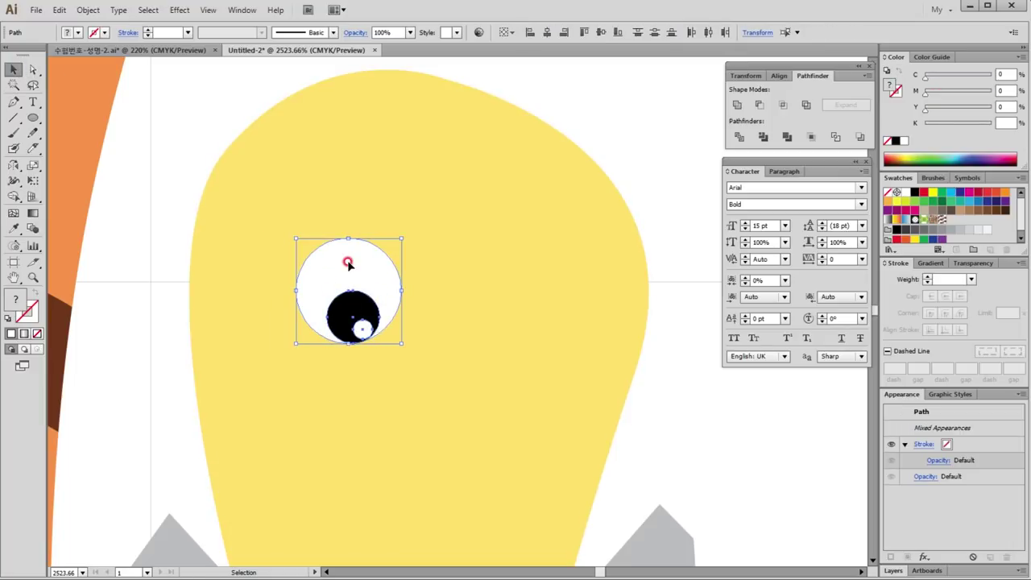
{"action": "key", "text": "o"}
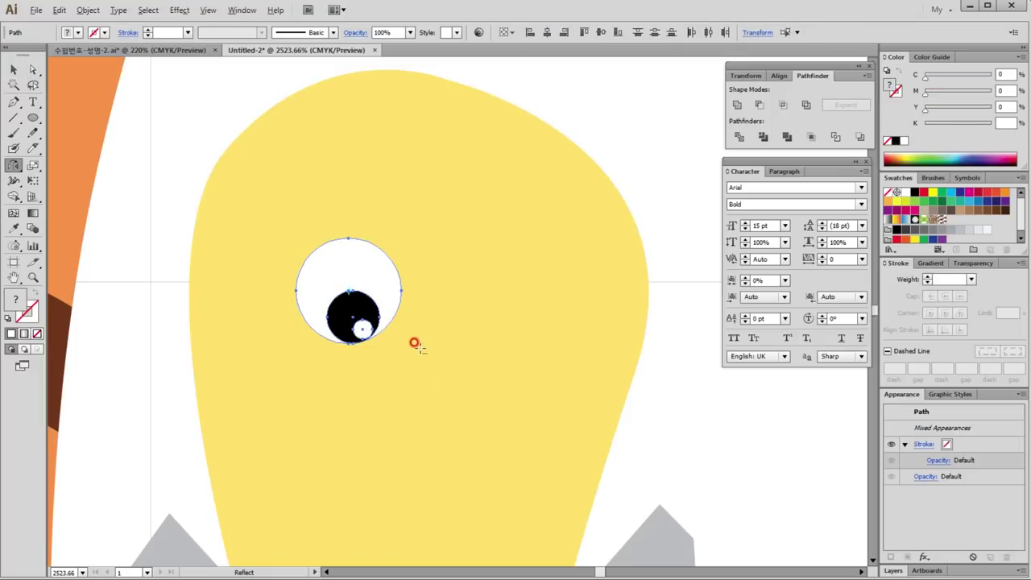
{"action": "left_click", "coordinate": [416, 347], "text": "alt"}
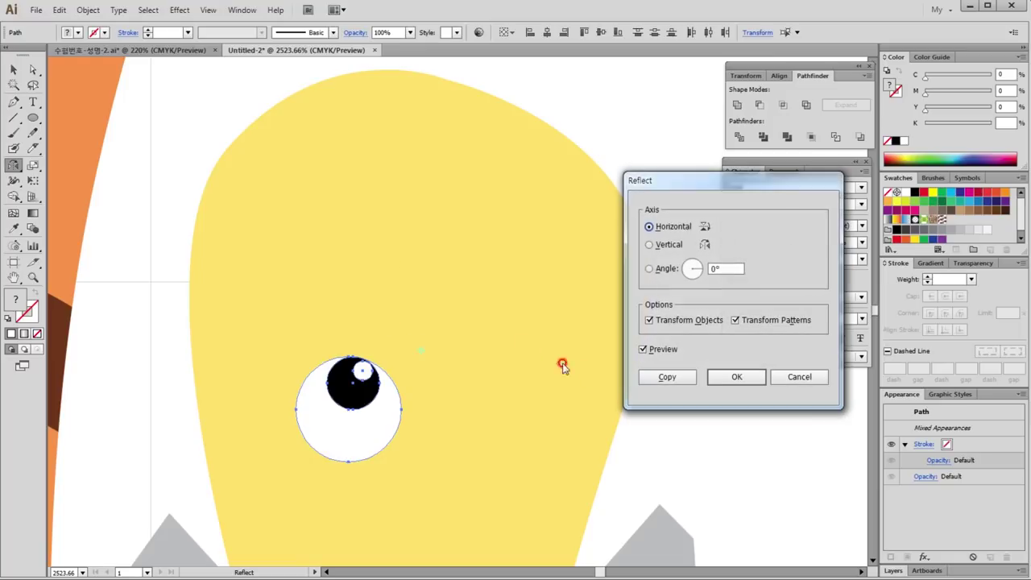
{"action": "left_click", "coordinate": [675, 246]}
{"action": "left_click", "coordinate": [668, 376]}
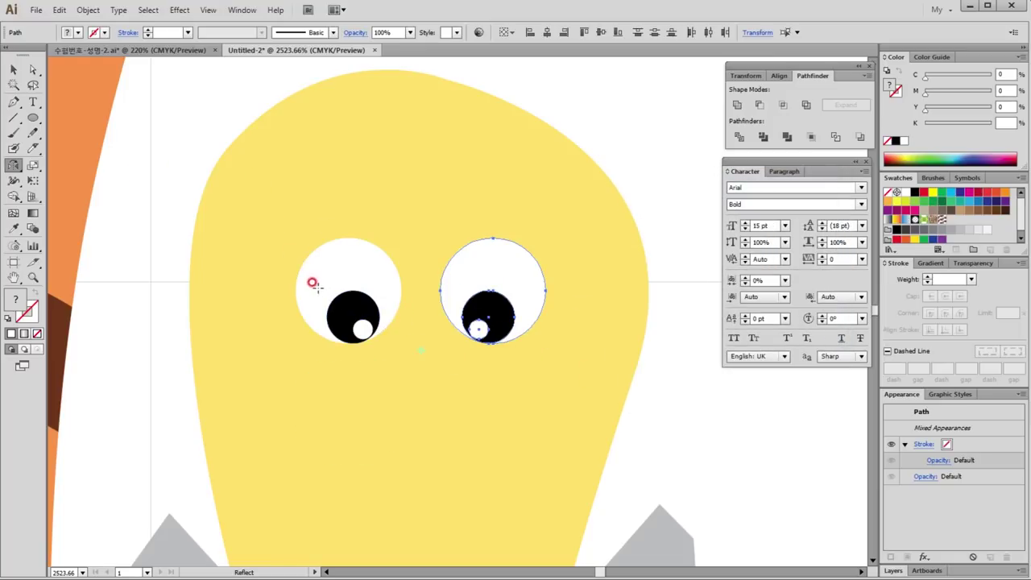
{"action": "left_click", "coordinate": [57, 332], "text": "ctrl"}
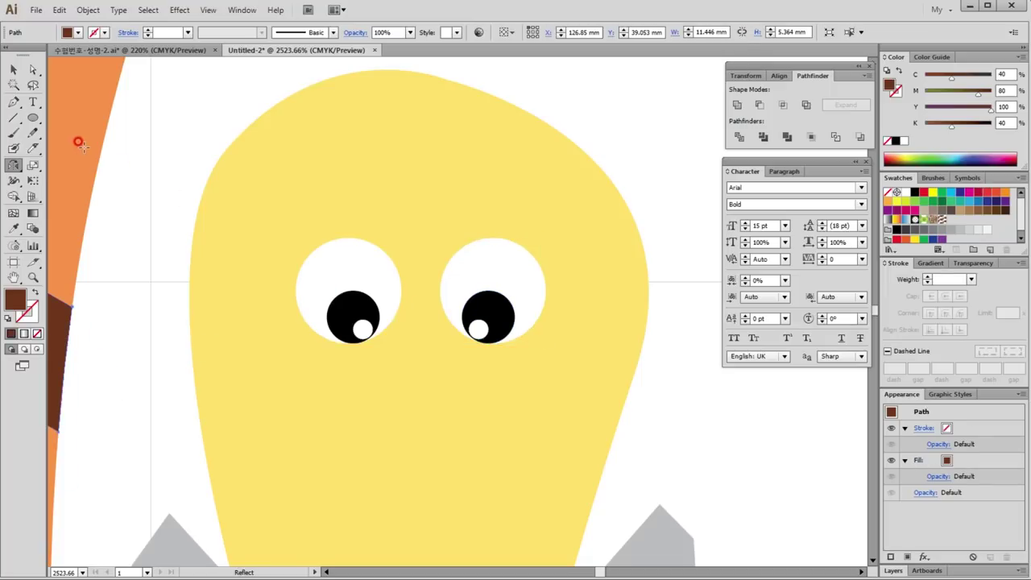
{"action": "key", "text": "p"}
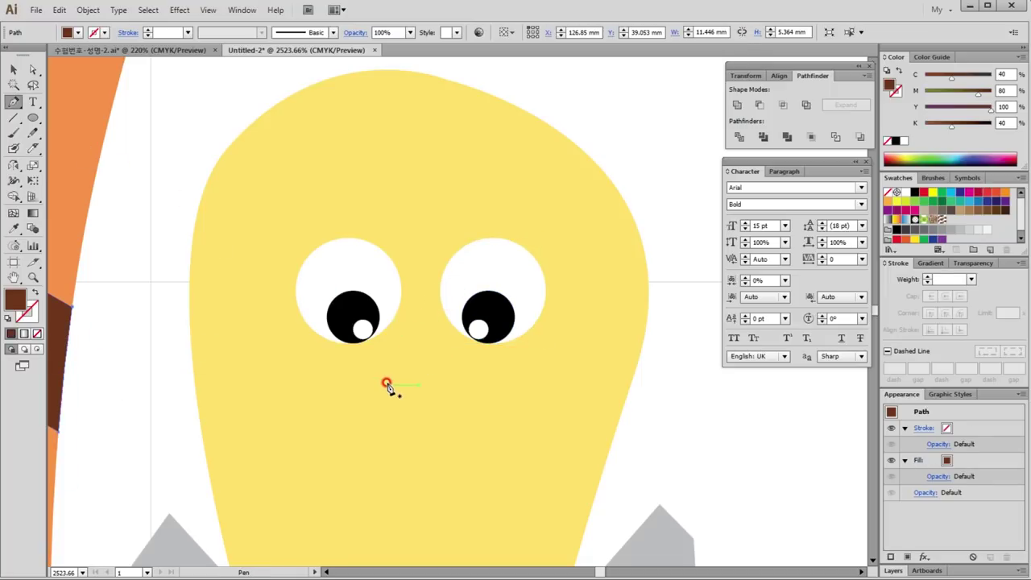
Draw a small dark brown triangle beak under the eyes with a curved top edge.
{"action": "left_click", "coordinate": [379, 376]}
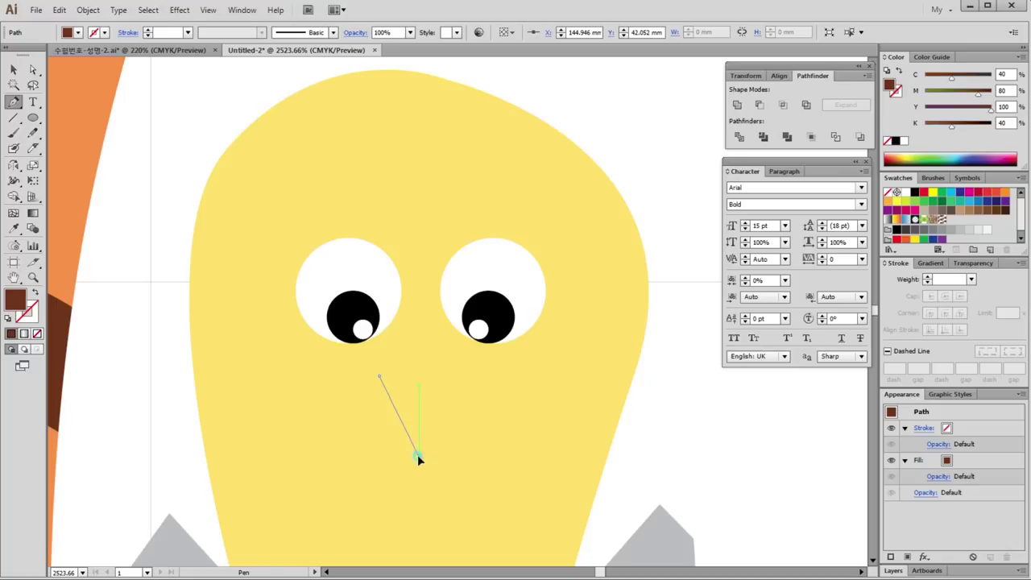
{"action": "left_click", "coordinate": [418, 456]}
{"action": "left_click", "coordinate": [464, 372]}
{"action": "left_click", "coordinate": [380, 374]}
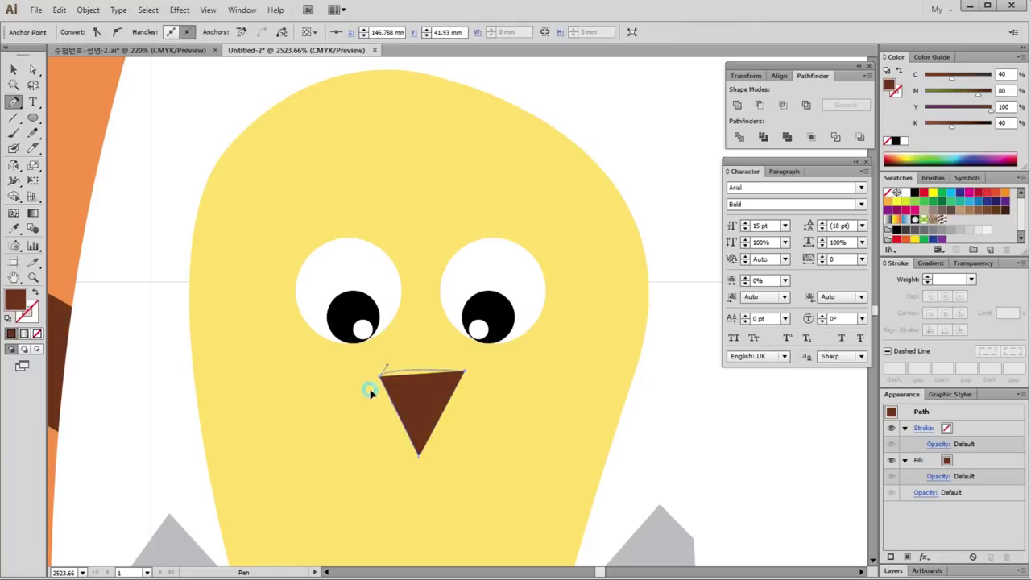
{"action": "left_click_drag", "start_coordinate": [331, 406], "coordinate": [342, 416]}
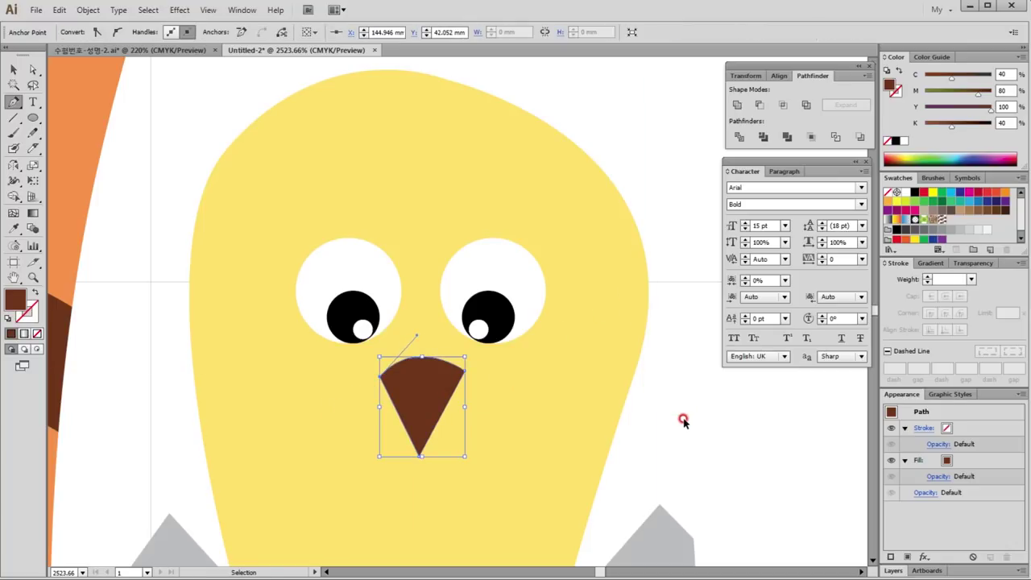
{"action": "left_click", "coordinate": [698, 438], "text": "ctrl"}
{"action": "key", "text": "ctrl+minus"}
{"action": "key", "text": "ctrl+minus"}
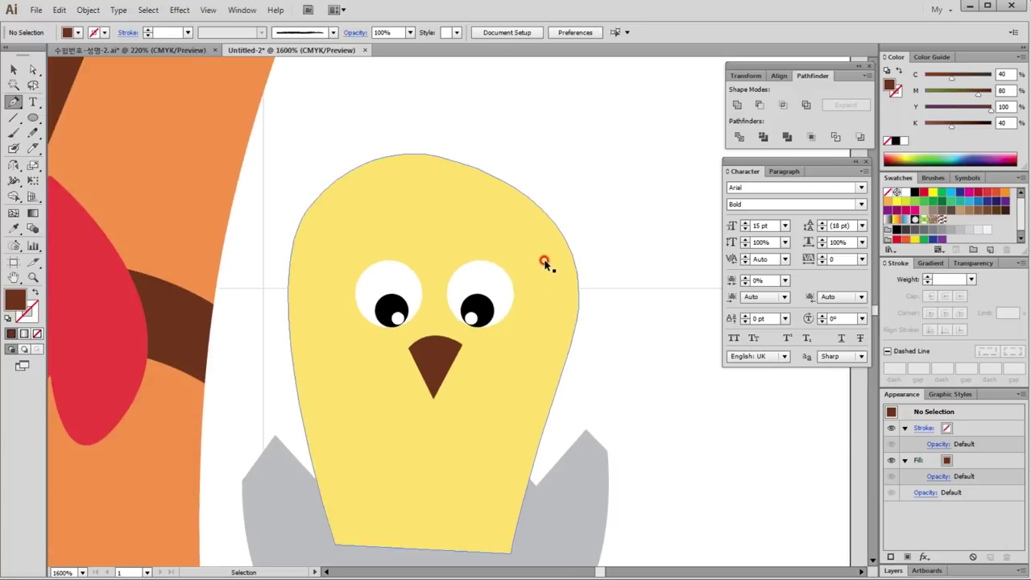
{"action": "key", "text": "ctrl+minus"}
{"action": "key", "text": "ctrl+minus"}
{"action": "left_click_drag", "start_coordinate": [541, 259], "coordinate": [478, 433]}
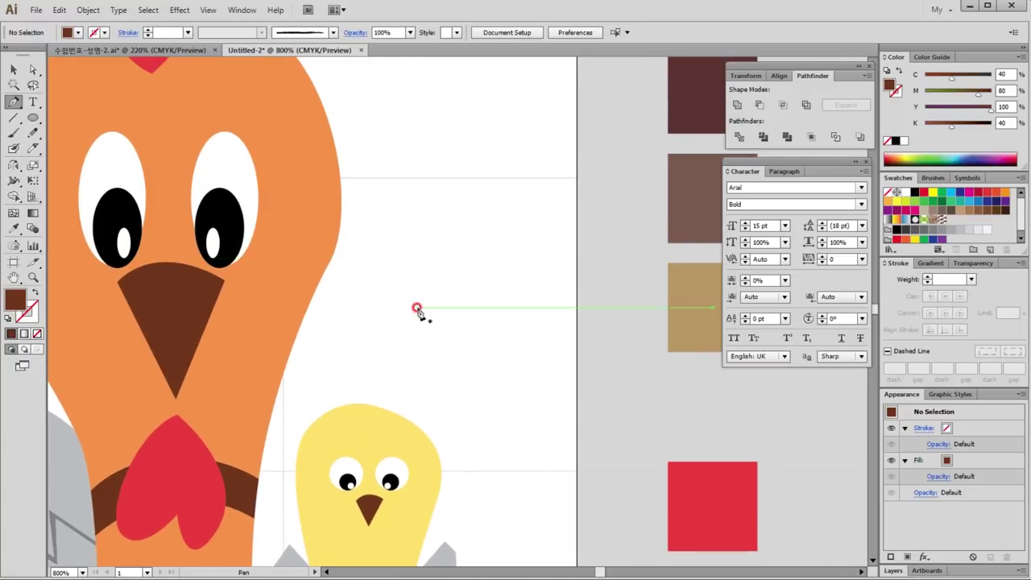
{"action": "left_click_drag", "start_coordinate": [424, 306], "coordinate": [434, 423]}
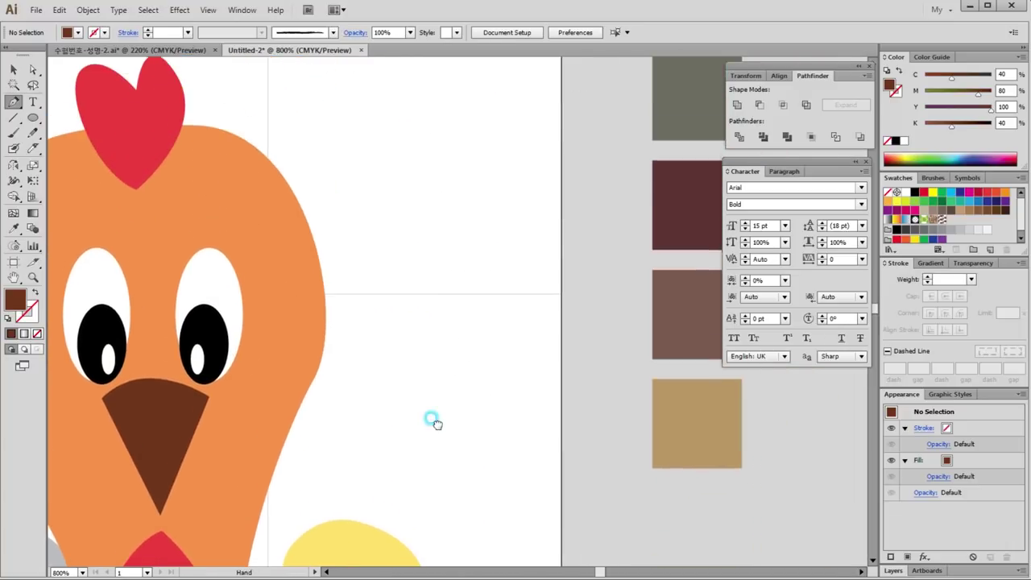
Copy the hen's heart comb, shrink it and place it atop the chick's head.
{"action": "left_click", "coordinate": [171, 117], "text": "ctrl"}
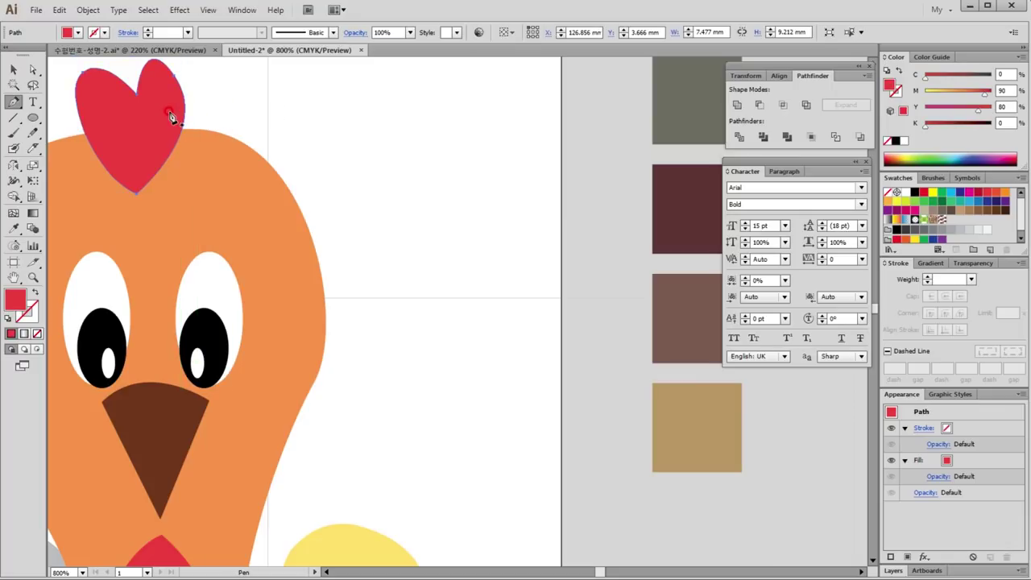
{"action": "key", "text": "v"}
{"action": "left_click_drag", "start_coordinate": [162, 116], "coordinate": [391, 489]}
{"action": "mouse_move", "coordinate": [410, 420]}
{"action": "left_mouse_down"}
{"action": "mouse_move", "coordinate": [382, 477]}
{"action": "mouse_move", "coordinate": [402, 496]}
{"action": "left_mouse_up"}
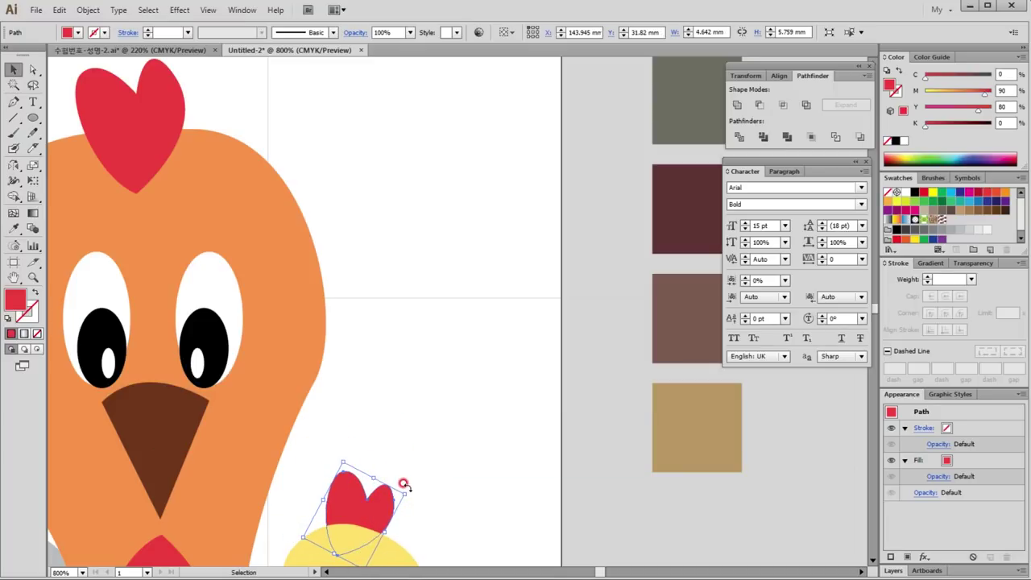
{"action": "mouse_move", "coordinate": [402, 496]}
{"action": "left_mouse_down"}
{"action": "mouse_move", "coordinate": [403, 460]}
{"action": "mouse_move", "coordinate": [385, 529]}
{"action": "left_mouse_up"}
Recolour the chick's crest with the chicken body's orange.
{"action": "key", "text": "i"}
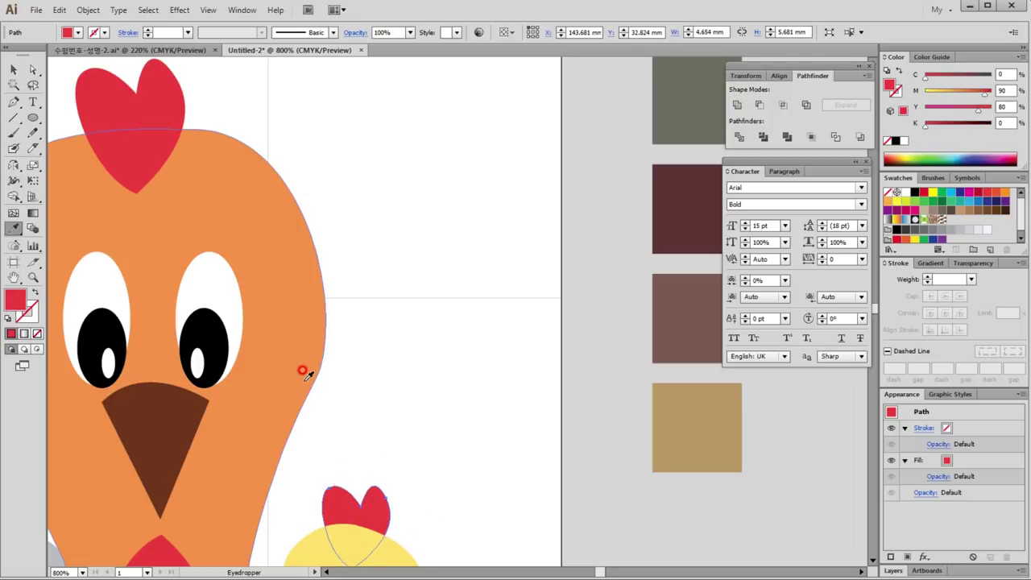
{"action": "left_click", "coordinate": [299, 367]}
{"action": "left_click", "coordinate": [481, 450]}
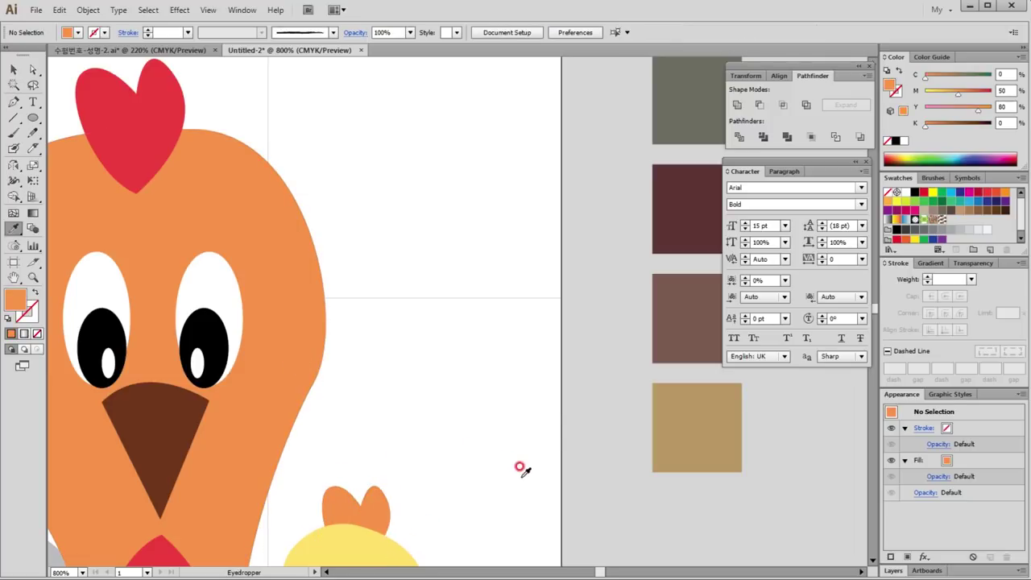
{"action": "key", "text": "ctrl+minus"}
{"action": "key", "text": "ctrl+minus"}
{"action": "key", "text": "ctrl+minus"}
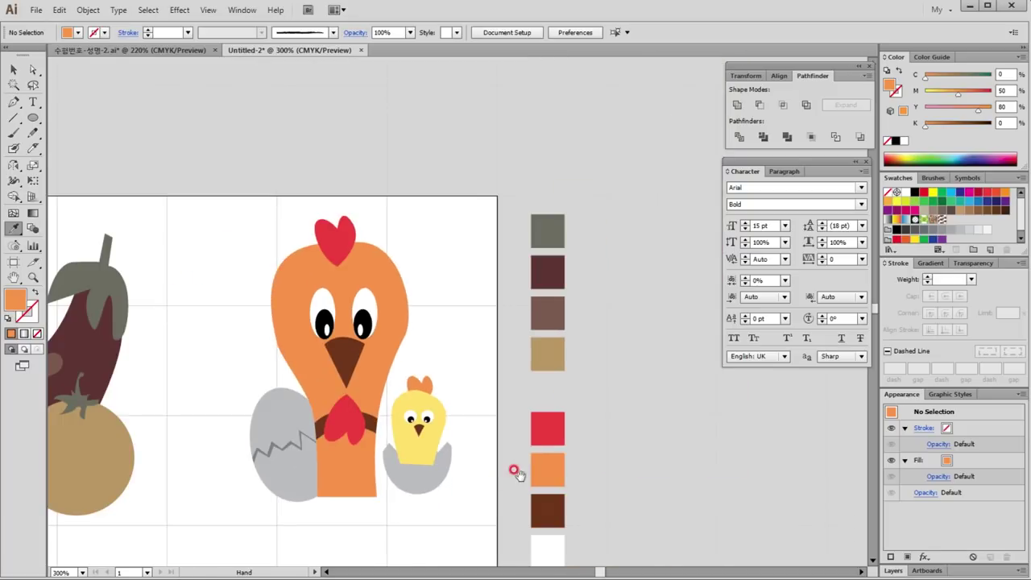
Widen the chick's yellow body slightly on both sides.
{"action": "scroll", "coordinate": [490, 426], "scroll_direction": "down", "scroll_amount": 3}
{"action": "left_click_drag", "start_coordinate": [293, 256], "coordinate": [484, 460]}
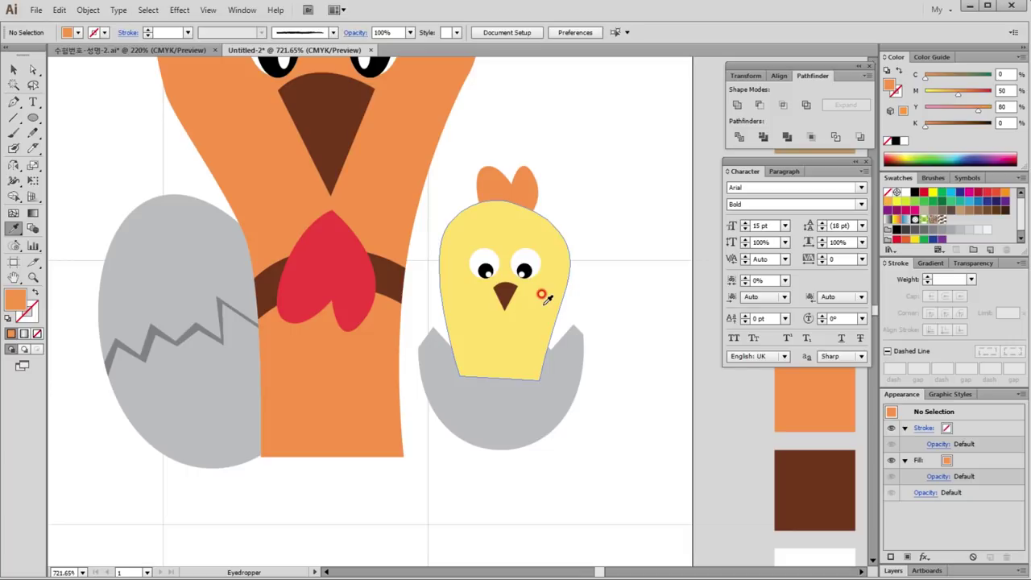
{"action": "key", "text": "v"}
{"action": "left_click", "coordinate": [554, 300]}
{"action": "left_click_drag", "start_coordinate": [569, 286], "coordinate": [575, 287]}
{"action": "left_click_drag", "start_coordinate": [438, 289], "coordinate": [424, 290]}
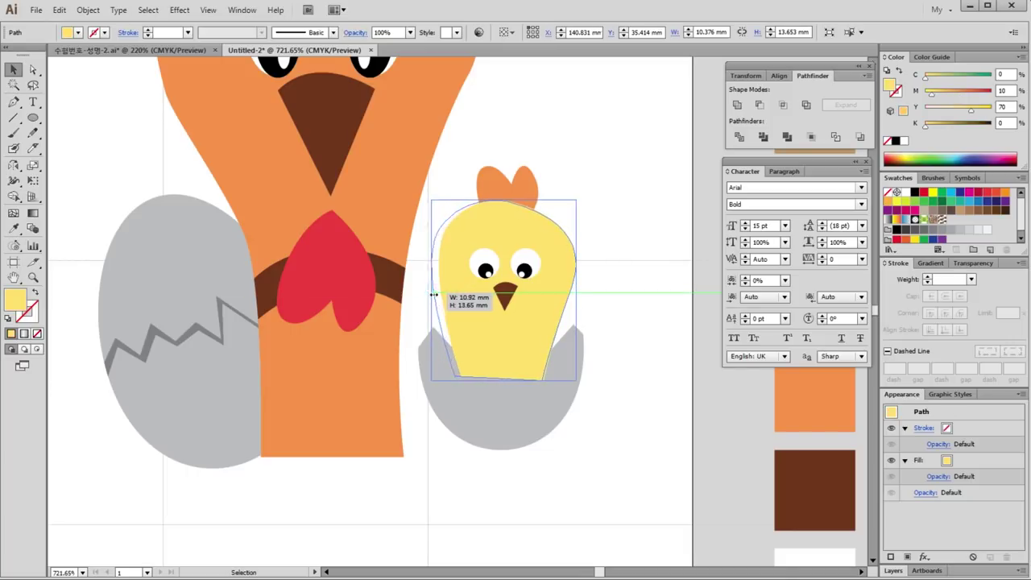
{"action": "left_click", "coordinate": [635, 344]}
{"action": "left_click", "coordinate": [428, 289]}
{"action": "left_click_drag", "start_coordinate": [428, 290], "coordinate": [431, 289]}
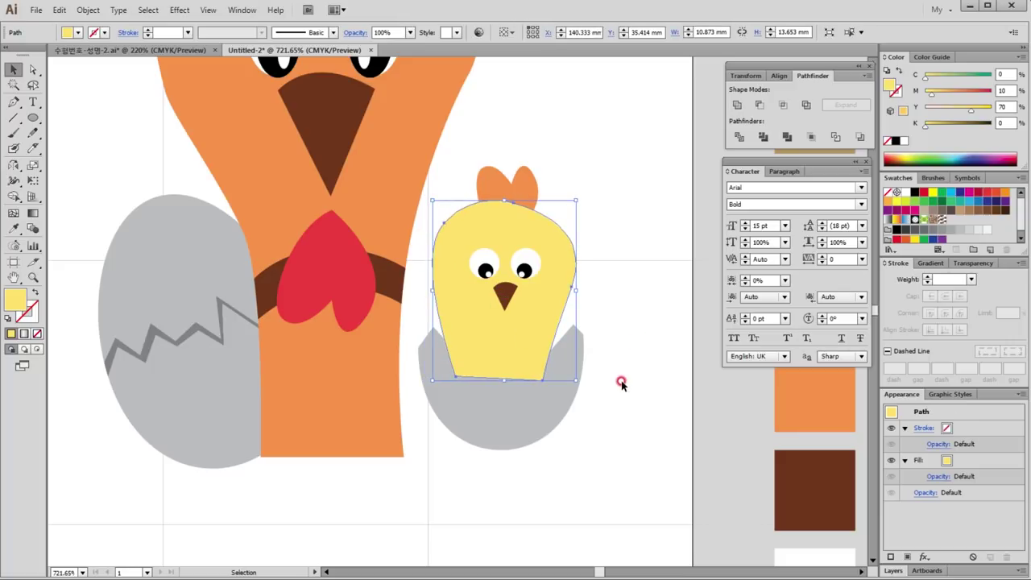
Bring the broken eggshell in front of the chick body.
{"action": "left_click", "coordinate": [518, 409]}
{"action": "right_click", "coordinate": [520, 409]}
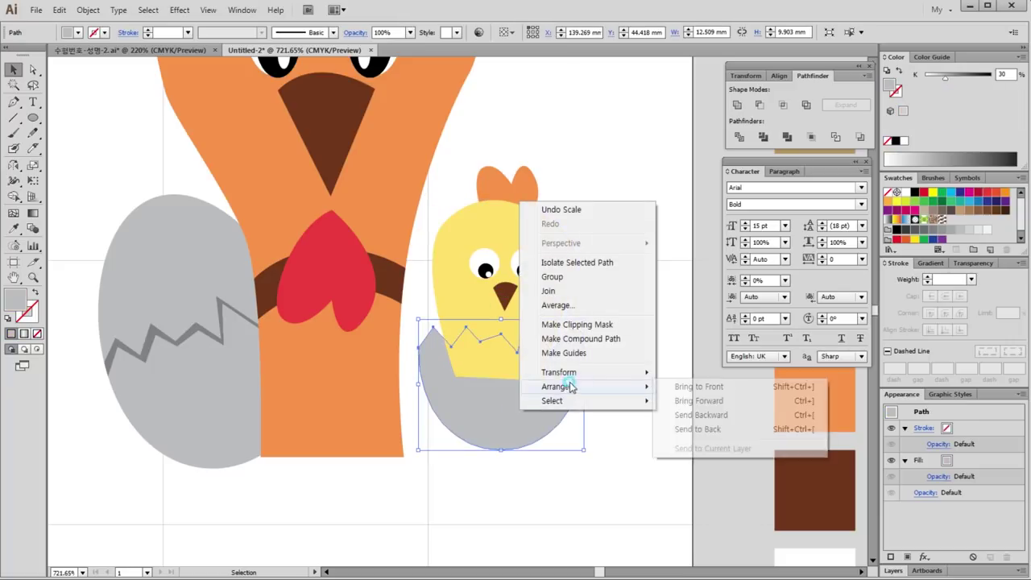
{"action": "left_click", "coordinate": [714, 388]}
{"action": "left_click", "coordinate": [663, 457]}
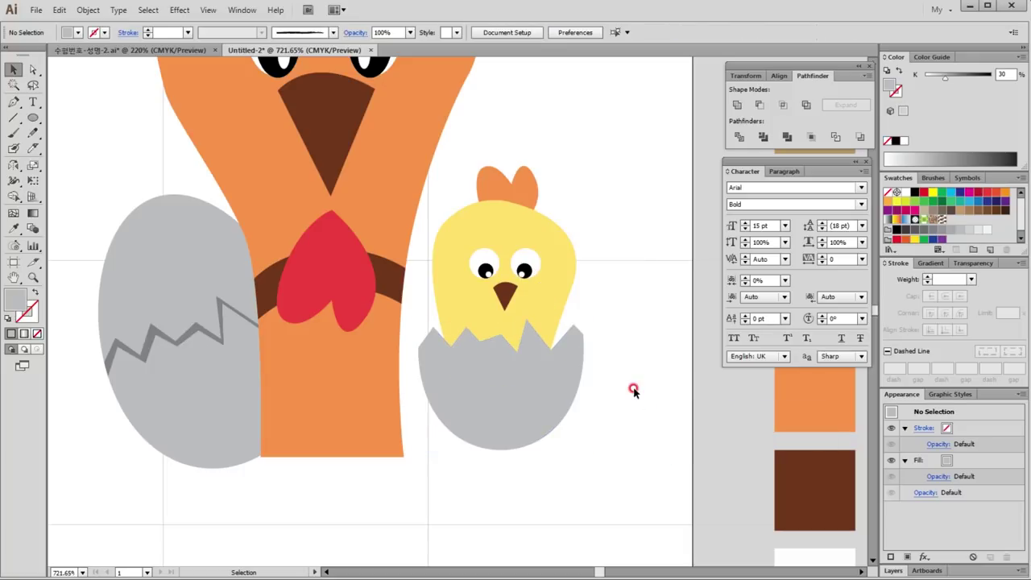
Group the chick with its shell, tilt the group and move it left against the hen.
{"action": "left_click_drag", "start_coordinate": [647, 411], "coordinate": [443, 184]}
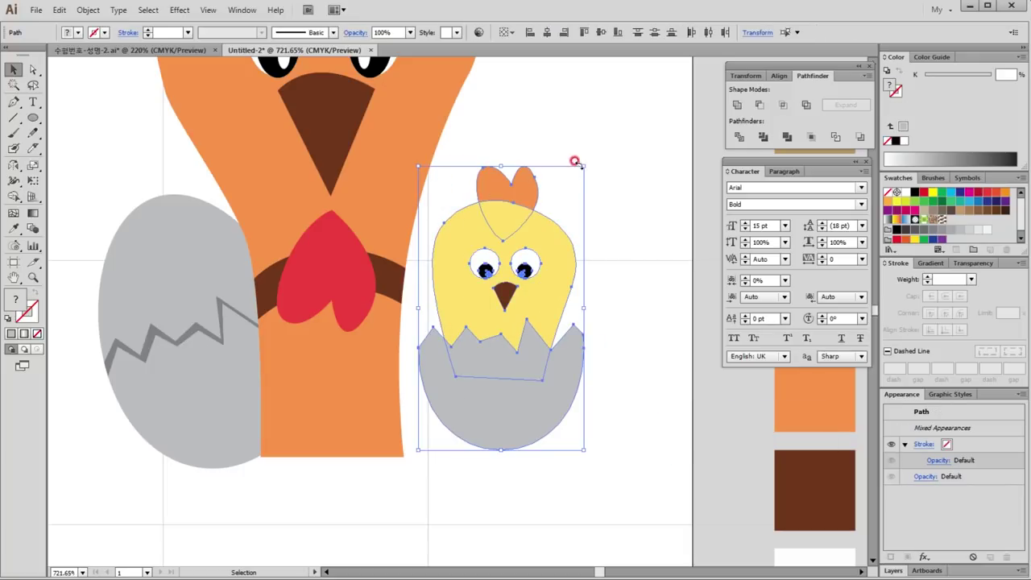
{"action": "key", "text": "ctrl+g"}
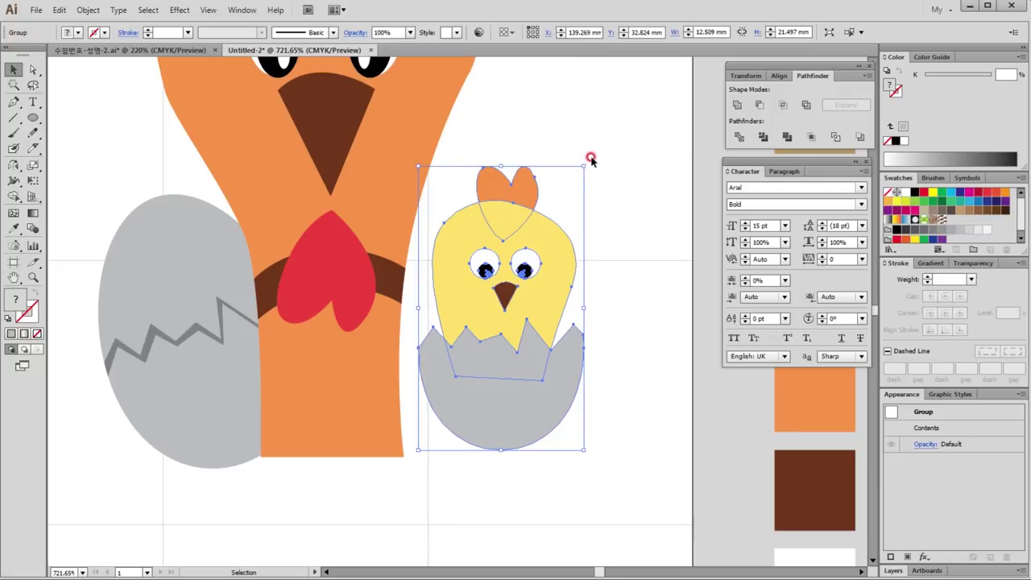
{"action": "left_click_drag", "start_coordinate": [588, 165], "coordinate": [627, 185]}
{"action": "left_click", "coordinate": [575, 187]}
{"action": "left_click_drag", "start_coordinate": [585, 155], "coordinate": [604, 188]}
{"action": "mouse_move", "coordinate": [525, 322]}
{"action": "left_mouse_down"}
{"action": "mouse_move", "coordinate": [486, 322]}
{"action": "mouse_move", "coordinate": [478, 339]}
{"action": "left_mouse_up"}
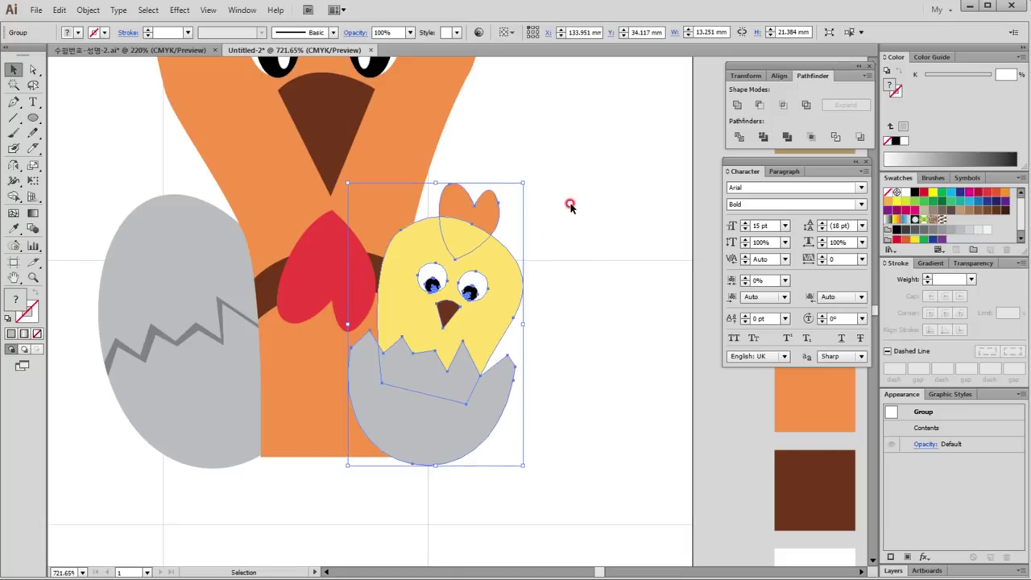
{"action": "left_click_drag", "start_coordinate": [519, 178], "coordinate": [527, 173]}
{"action": "left_click", "coordinate": [539, 326]}
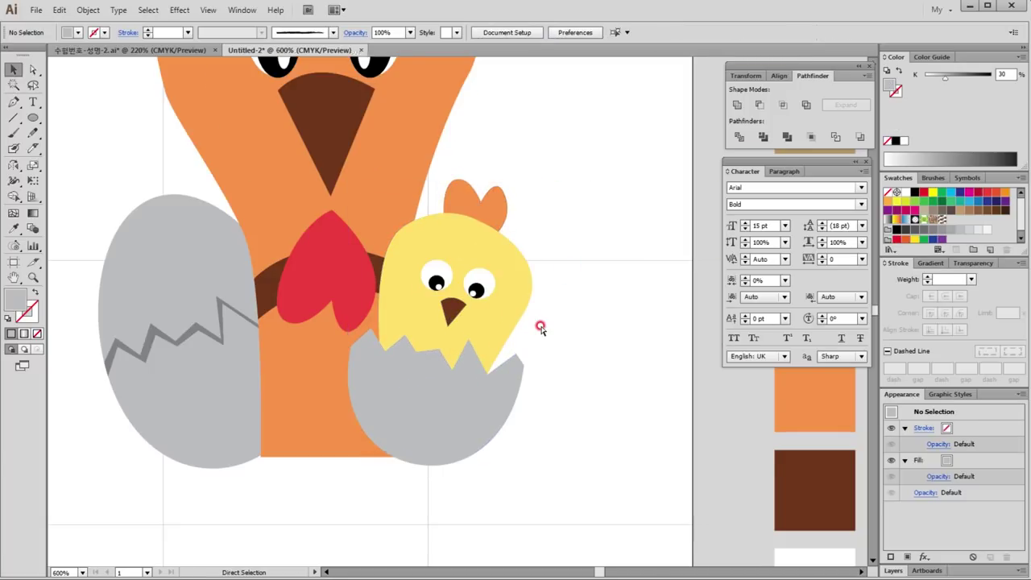
{"action": "key", "text": "ctrl+minus"}
{"action": "key", "text": "ctrl+minus"}
{"action": "key", "text": "ctrl+minus"}
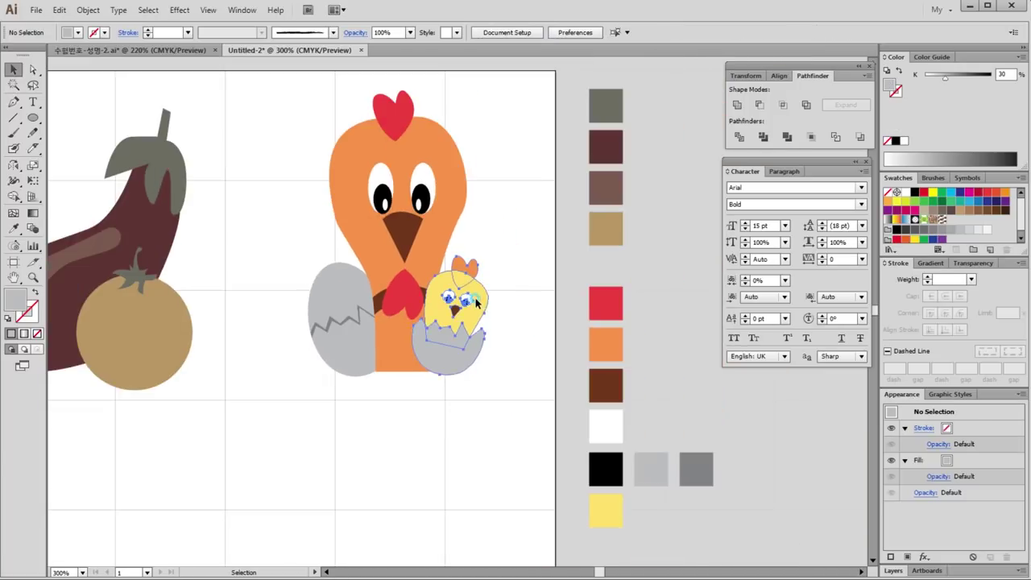
Enlarge the chick group by dragging its corner handle.
{"action": "left_click", "coordinate": [483, 310]}
{"action": "left_click_drag", "start_coordinate": [496, 247], "coordinate": [516, 238]}
{"action": "left_click", "coordinate": [513, 461]}
Move all the chicken artwork (hen, cracked egg, chick) down and to the left.
{"action": "left_click_drag", "start_coordinate": [487, 423], "coordinate": [546, 460]}
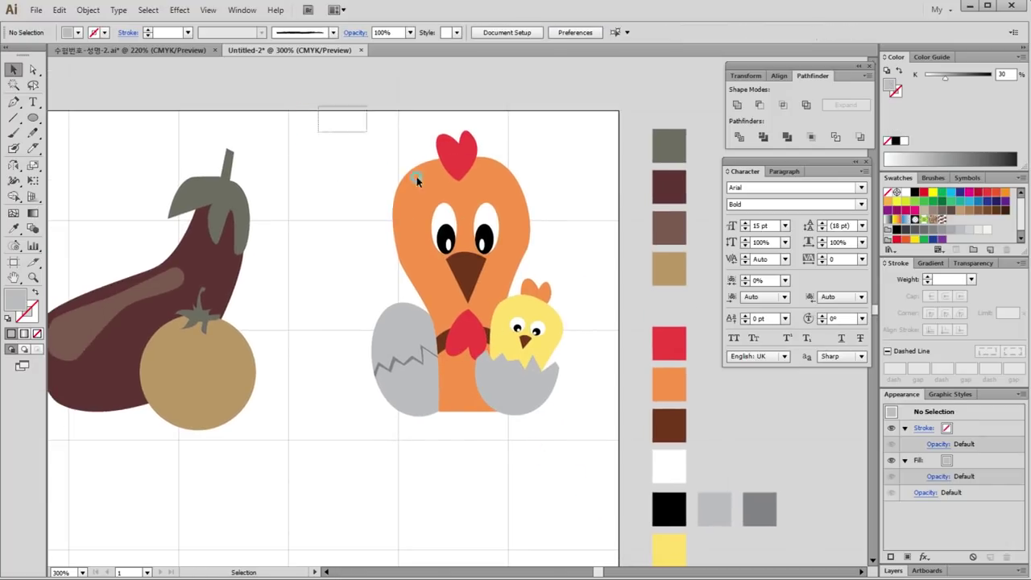
{"action": "left_click_drag", "start_coordinate": [318, 109], "coordinate": [605, 449]}
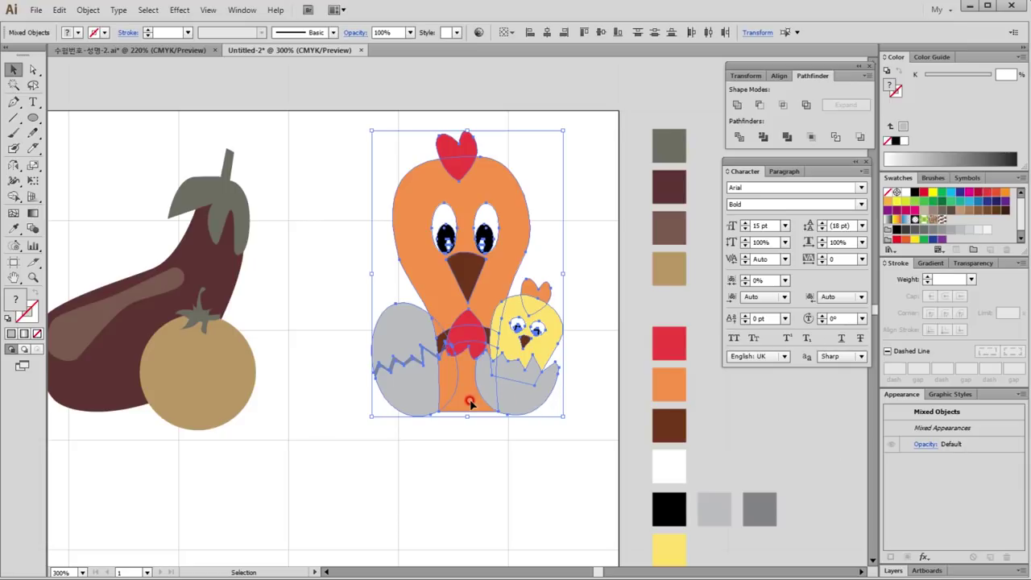
{"action": "left_click_drag", "start_coordinate": [471, 404], "coordinate": [449, 414]}
{"action": "left_click", "coordinate": [502, 472]}
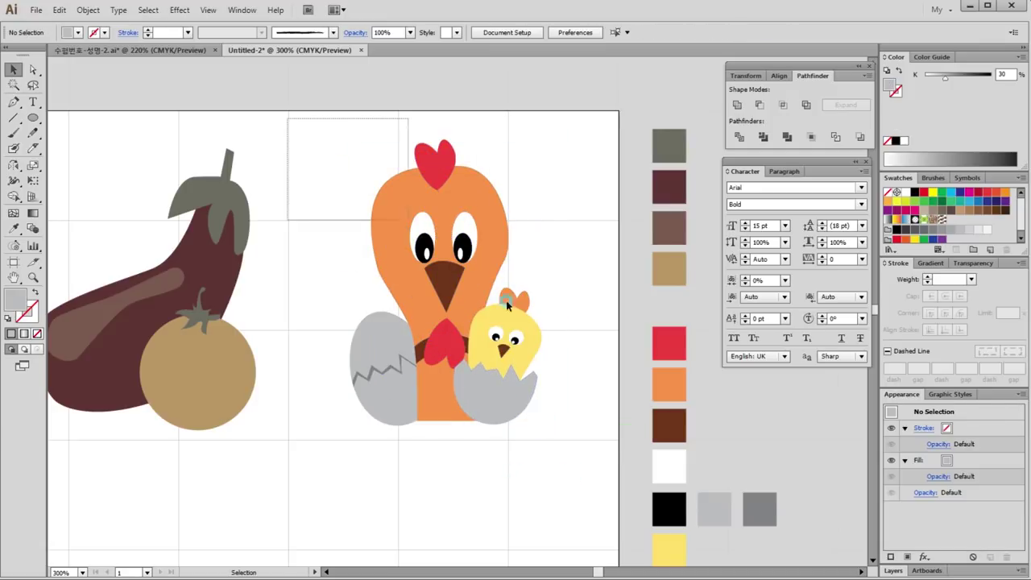
Enlarge the whole chicken scene toward the lower left, showing the full artboard.
{"action": "left_click_drag", "start_coordinate": [508, 304], "coordinate": [531, 481]}
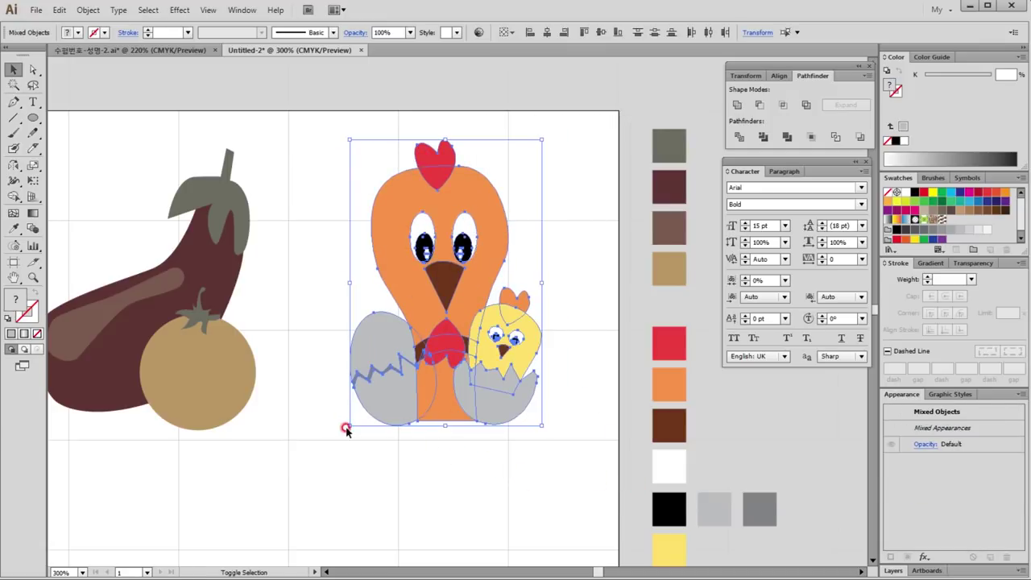
{"action": "left_click_drag", "start_coordinate": [344, 421], "coordinate": [300, 452]}
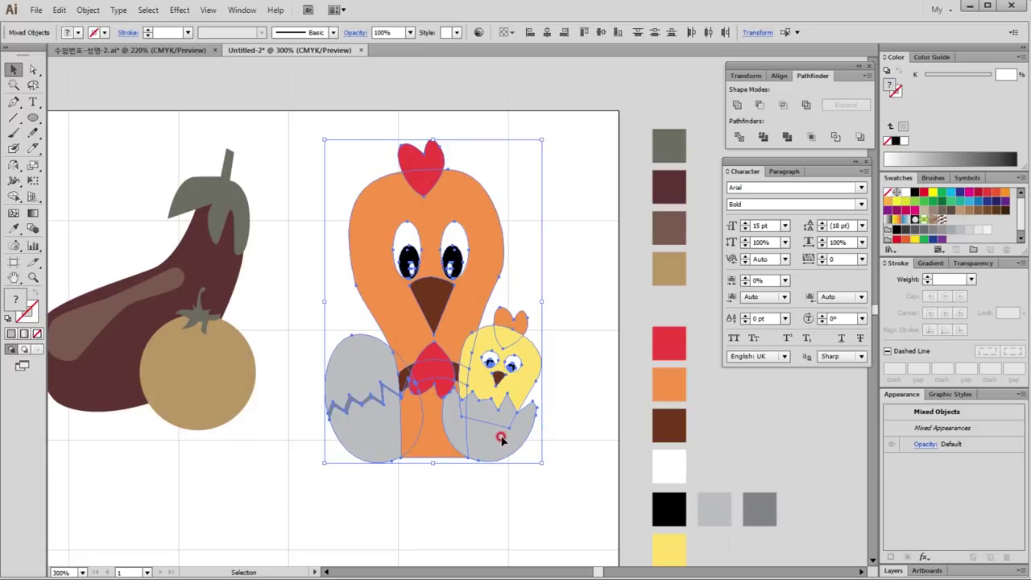
{"action": "left_click", "coordinate": [559, 438]}
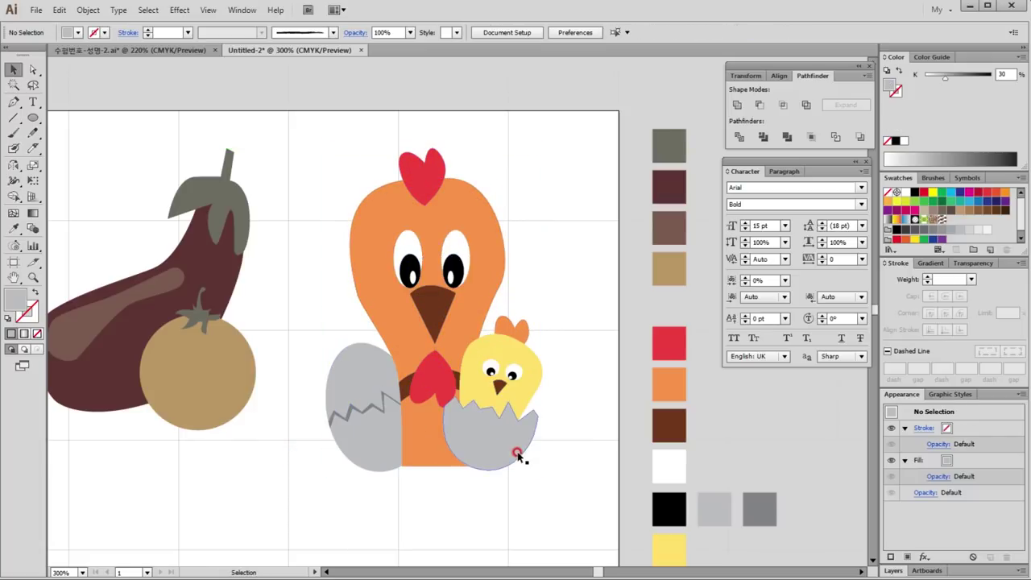
{"action": "key", "text": "ctrl+minus"}
{"action": "key", "text": "ctrl+minus"}
{"action": "left_click_drag", "start_coordinate": [489, 444], "coordinate": [494, 336]}
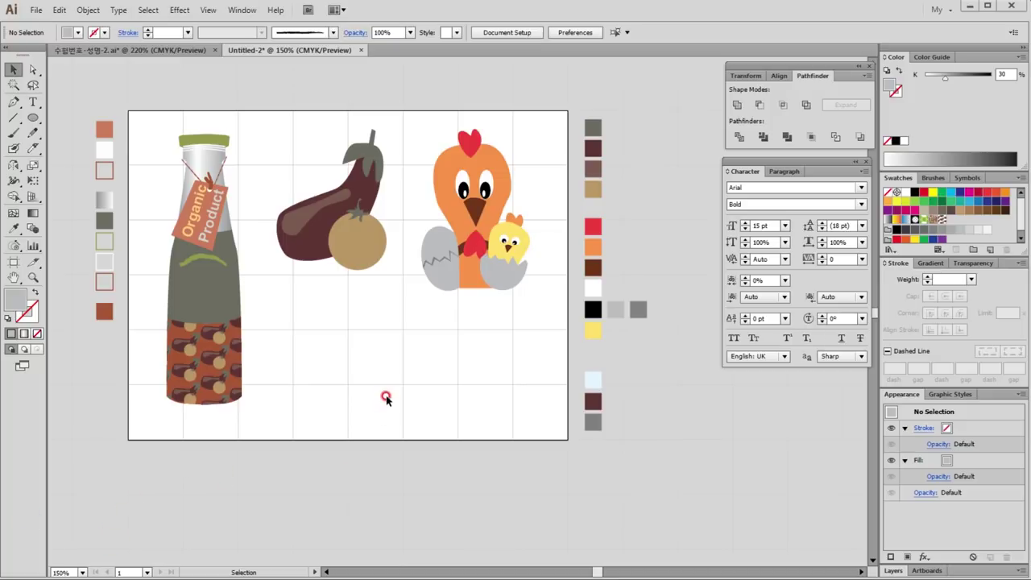
Start a pale blue (C10 M0 Y0 K0) Pen path with its first anchor below the chicken.
{"action": "left_click", "coordinate": [14, 103]}
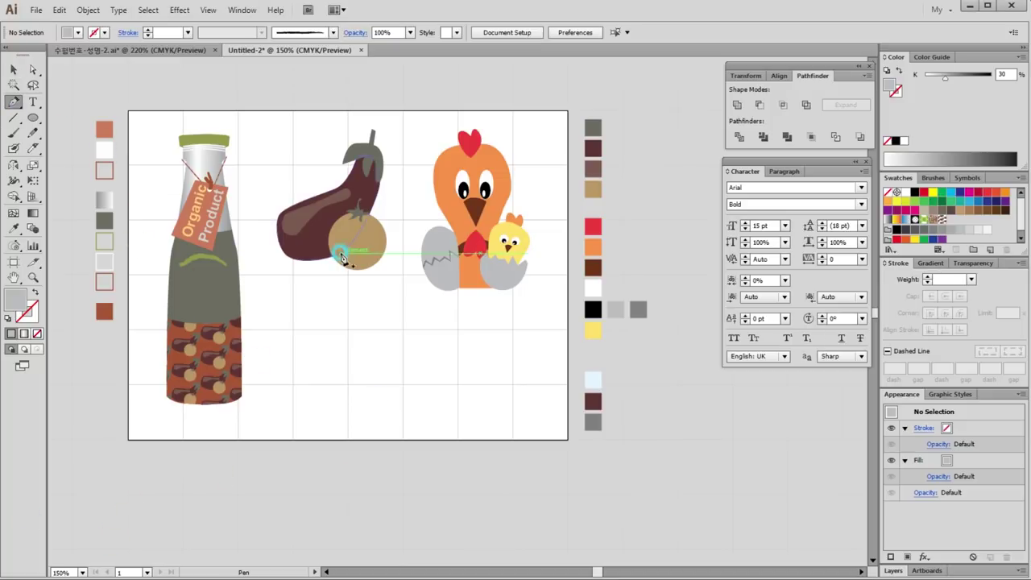
{"action": "key", "text": "ctrl"}
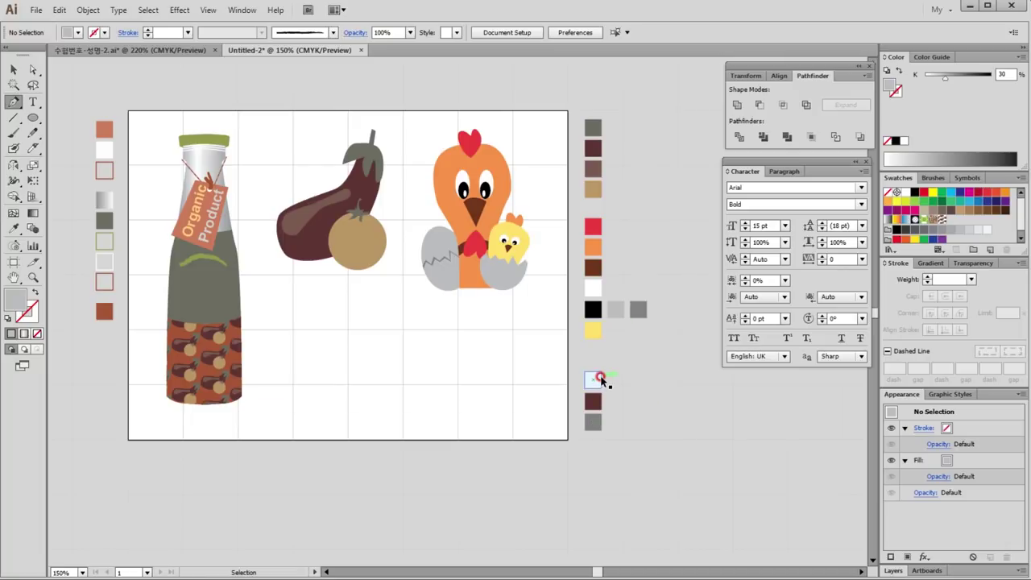
{"action": "left_click", "coordinate": [595, 380], "text": "ctrl"}
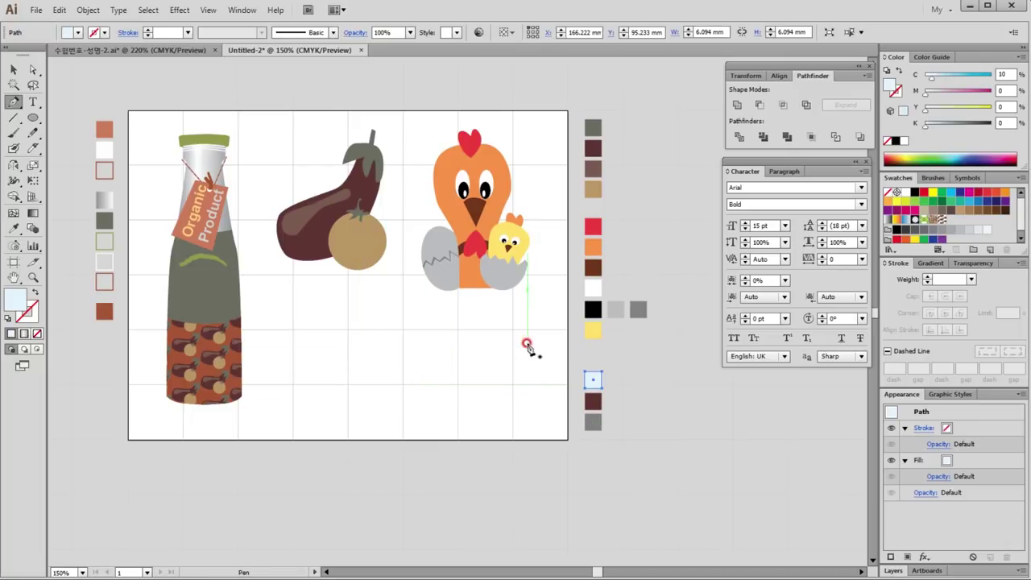
{"action": "left_click", "coordinate": [519, 323]}
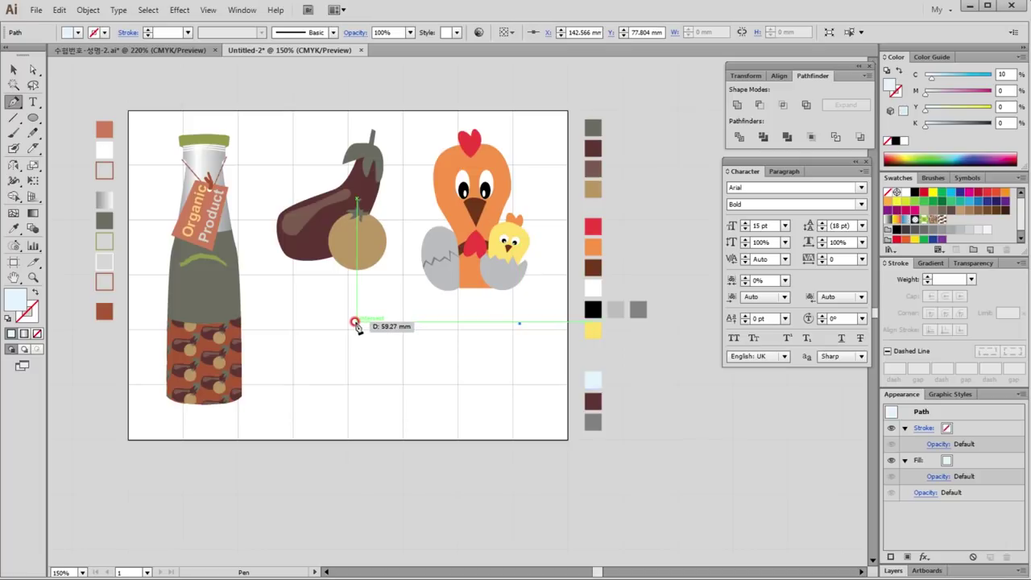
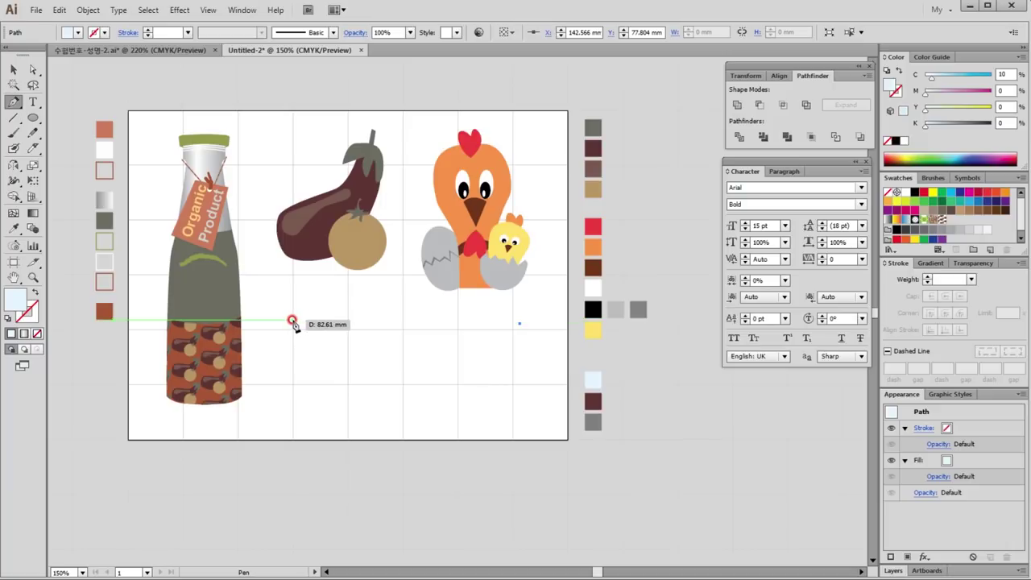
Draw a pale blue four-sided bar below the eggplant and hen with the Pen tool.
{"action": "left_click", "coordinate": [293, 322]}
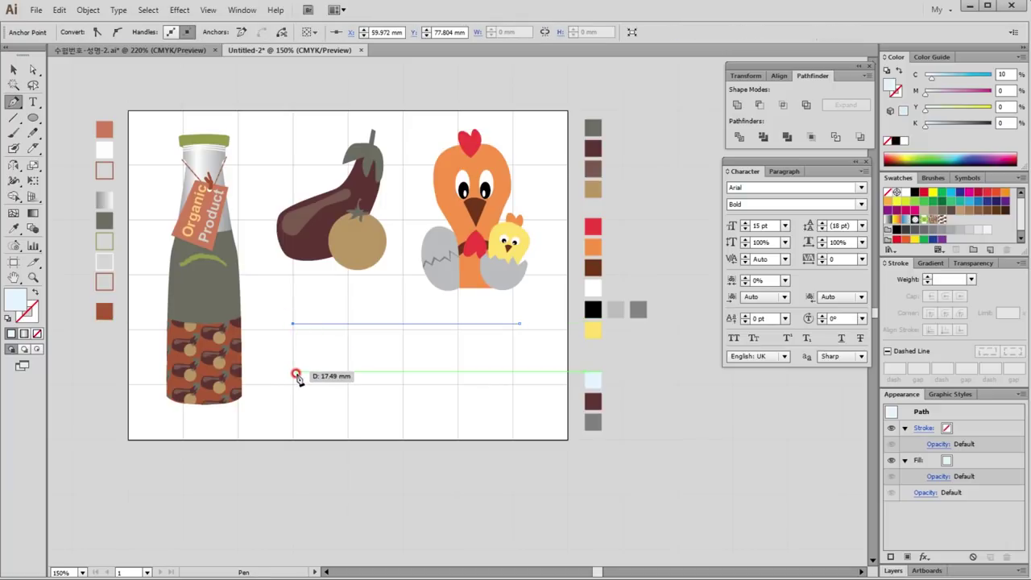
{"action": "left_click", "coordinate": [287, 377]}
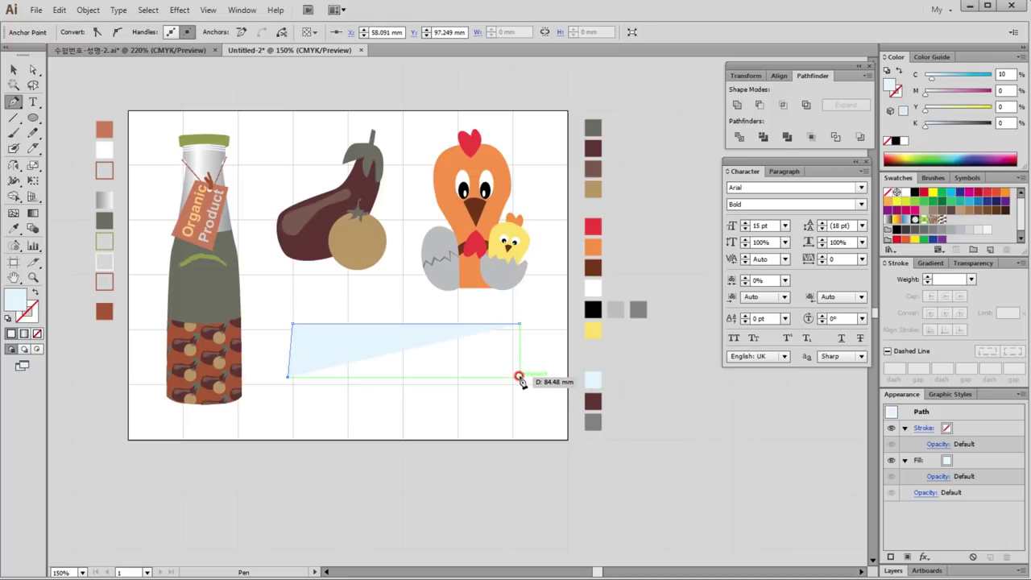
{"action": "left_click", "coordinate": [520, 377]}
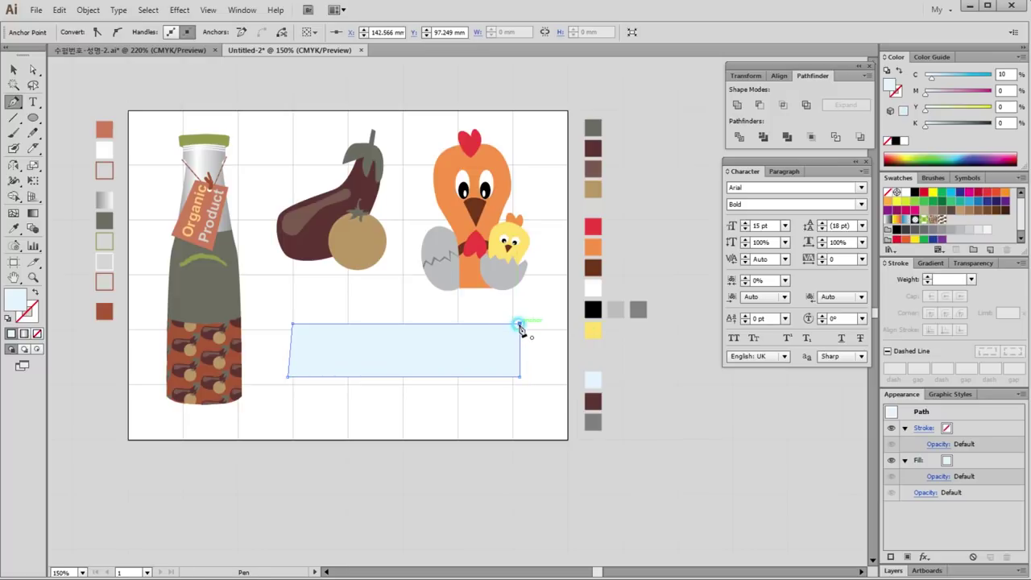
{"action": "left_click", "coordinate": [490, 403], "text": "ctrl"}
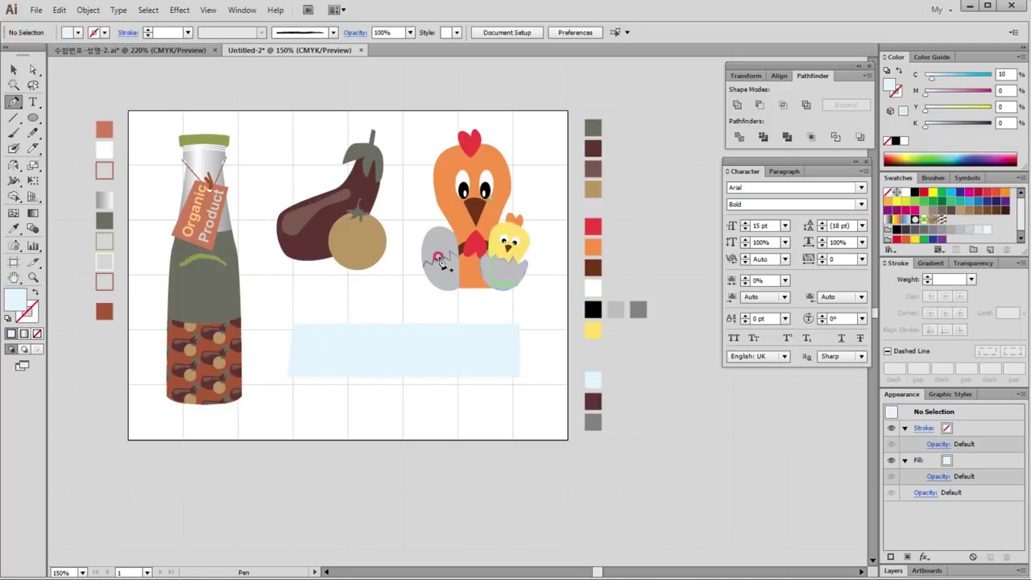
Select all parts of the hen and chick and group them.
{"action": "left_click", "coordinate": [13, 69]}
{"action": "left_click", "coordinate": [449, 514]}
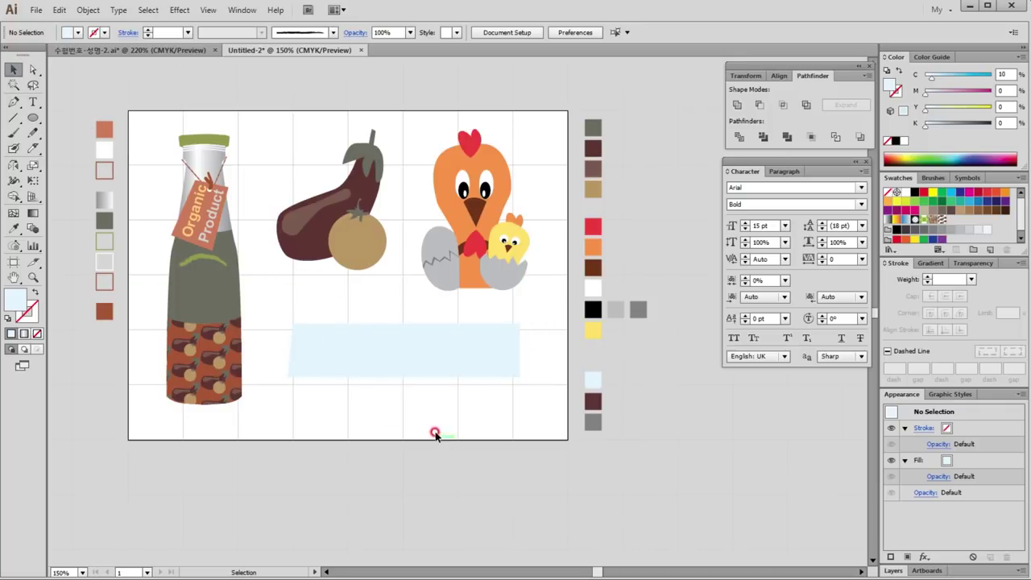
{"action": "left_click", "coordinate": [485, 192]}
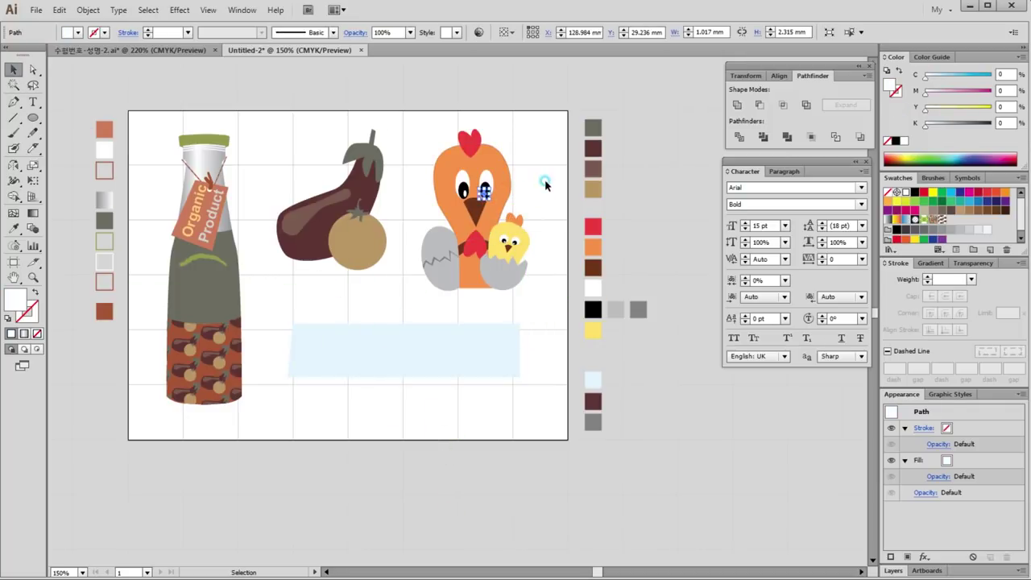
{"action": "left_click_drag", "start_coordinate": [536, 291], "coordinate": [411, 121]}
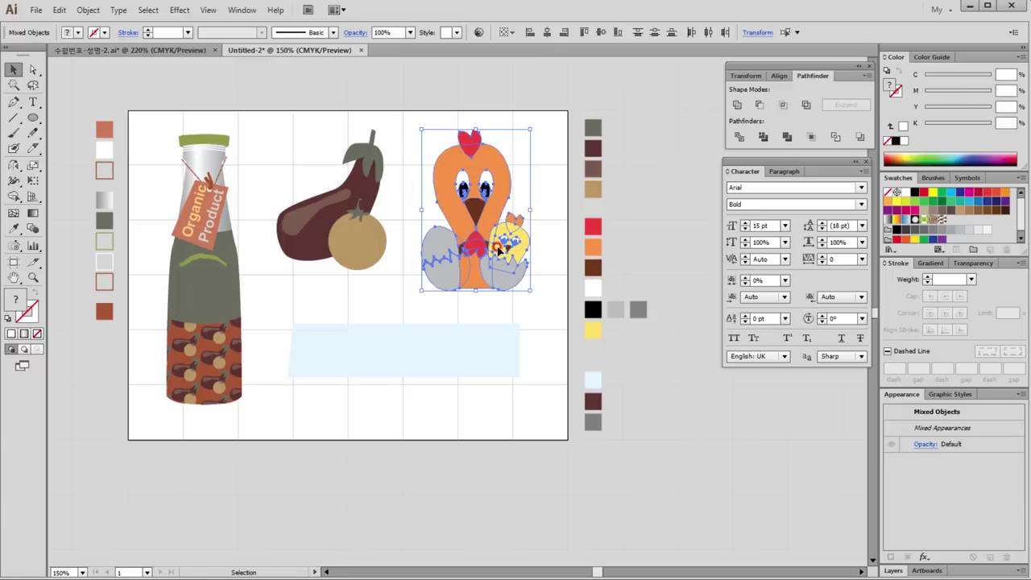
{"action": "key", "text": "ctrl+g"}
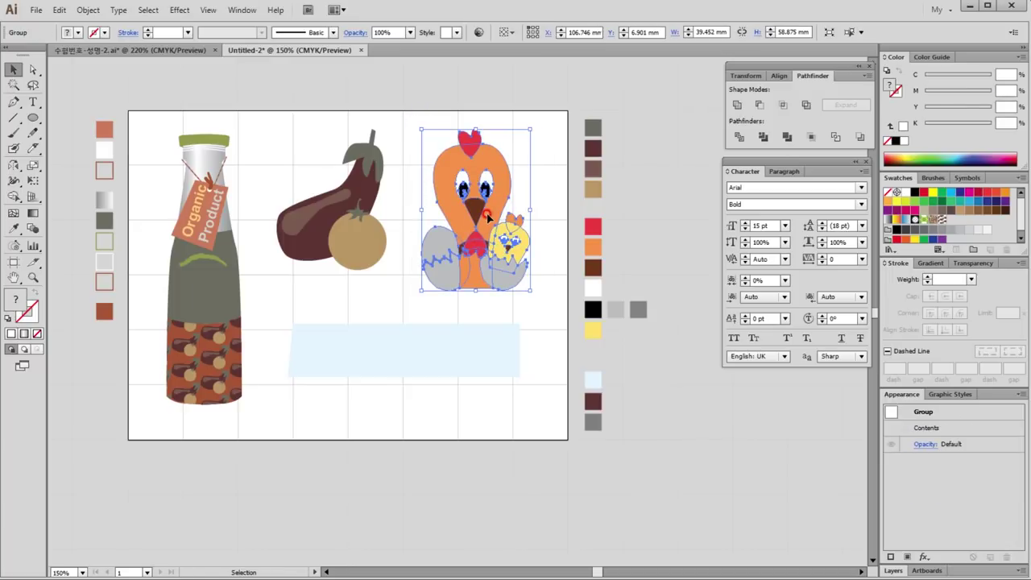
Duplicate the hen group, shrink it to about 28×42 mm, and place it at the bar's left end.
{"action": "left_click_drag", "start_coordinate": [487, 218], "coordinate": [388, 320]}
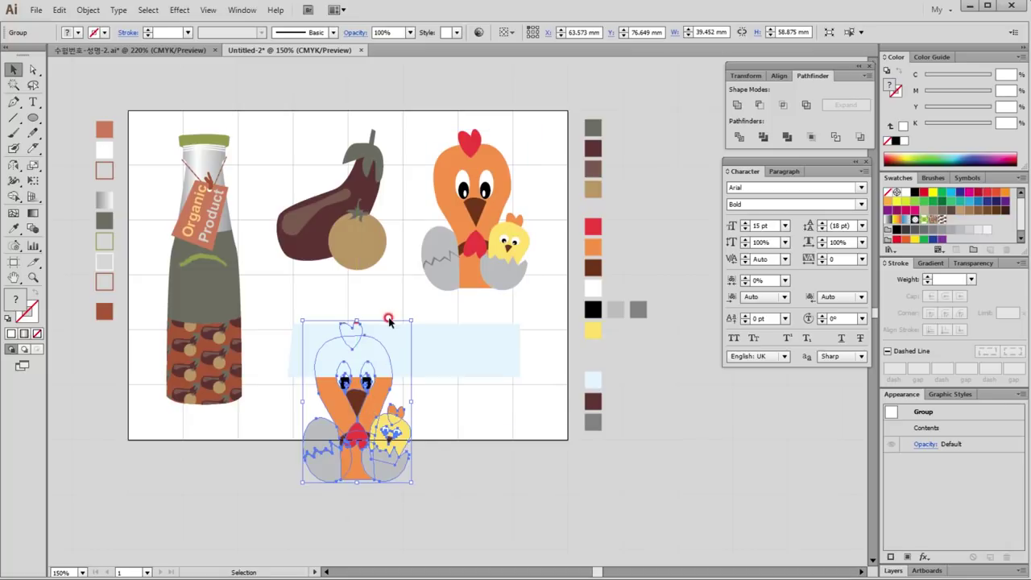
{"action": "mouse_move", "coordinate": [410, 320]}
{"action": "left_mouse_down"}
{"action": "mouse_move", "coordinate": [391, 361]}
{"action": "mouse_move", "coordinate": [431, 481]}
{"action": "left_mouse_up"}
{"action": "left_click_drag", "start_coordinate": [333, 437], "coordinate": [319, 366]}
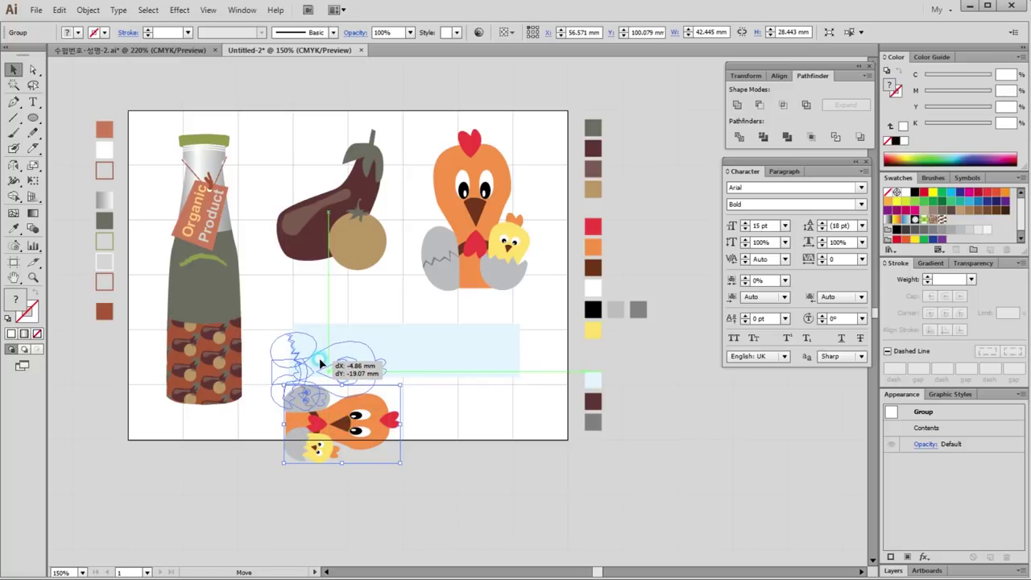
{"action": "left_click_drag", "start_coordinate": [319, 366], "coordinate": [323, 361]}
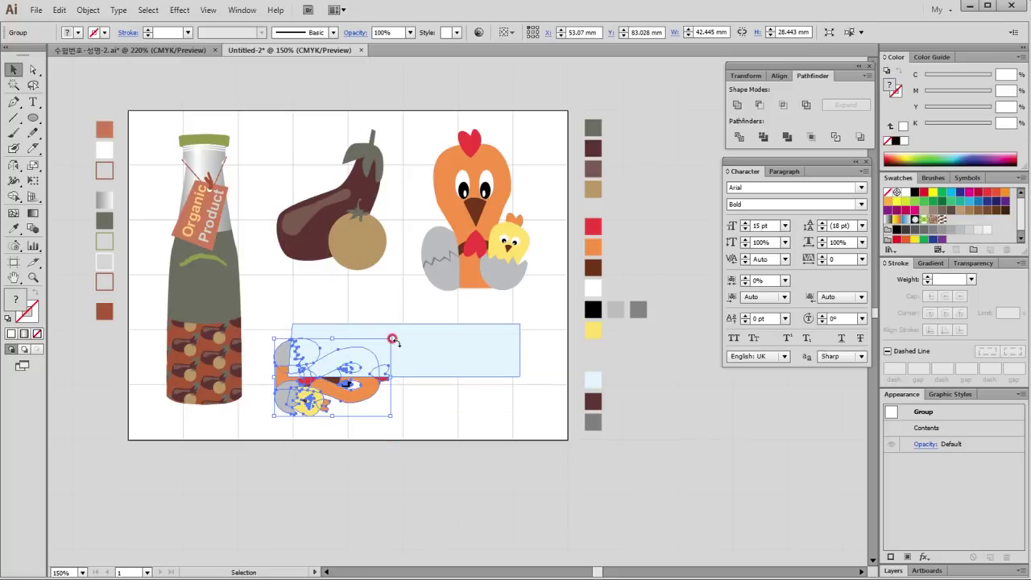
{"action": "left_click", "coordinate": [428, 416]}
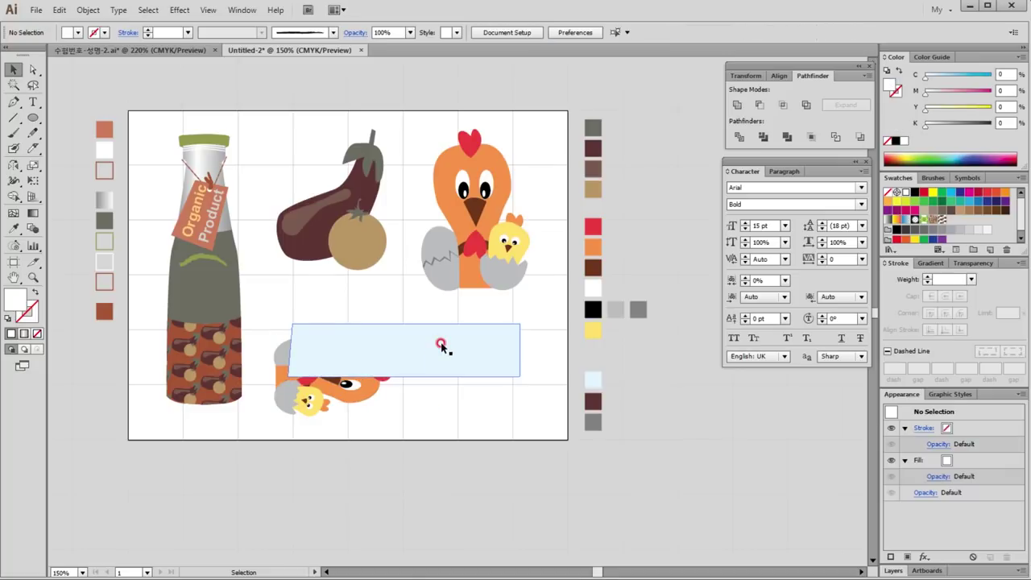
Send the pale blue bar behind the hen copy and nudge the copy slightly right.
{"action": "left_click", "coordinate": [441, 345]}
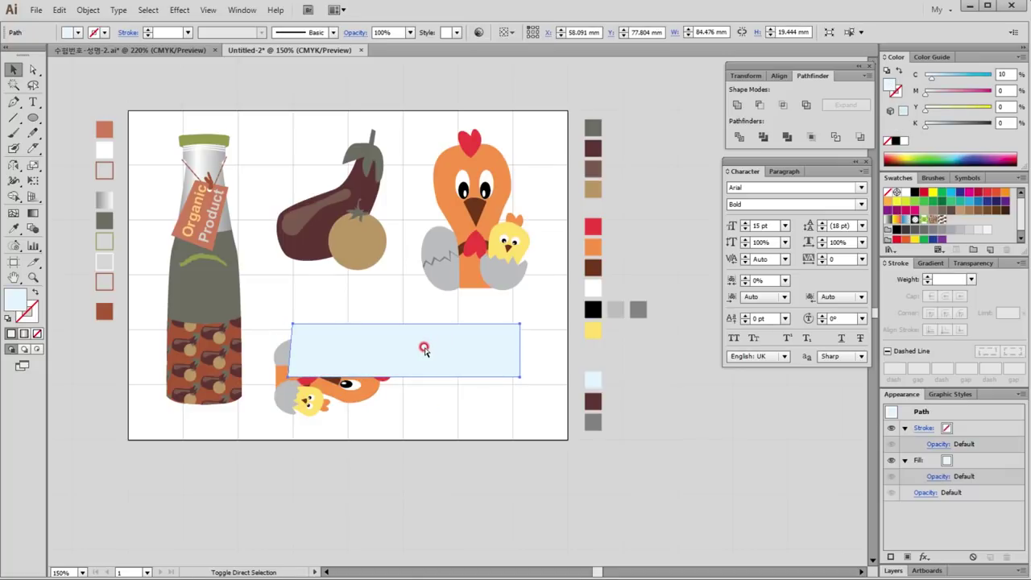
{"action": "key", "text": "ctrl+shift+bracketleft"}
{"action": "left_click", "coordinate": [426, 401]}
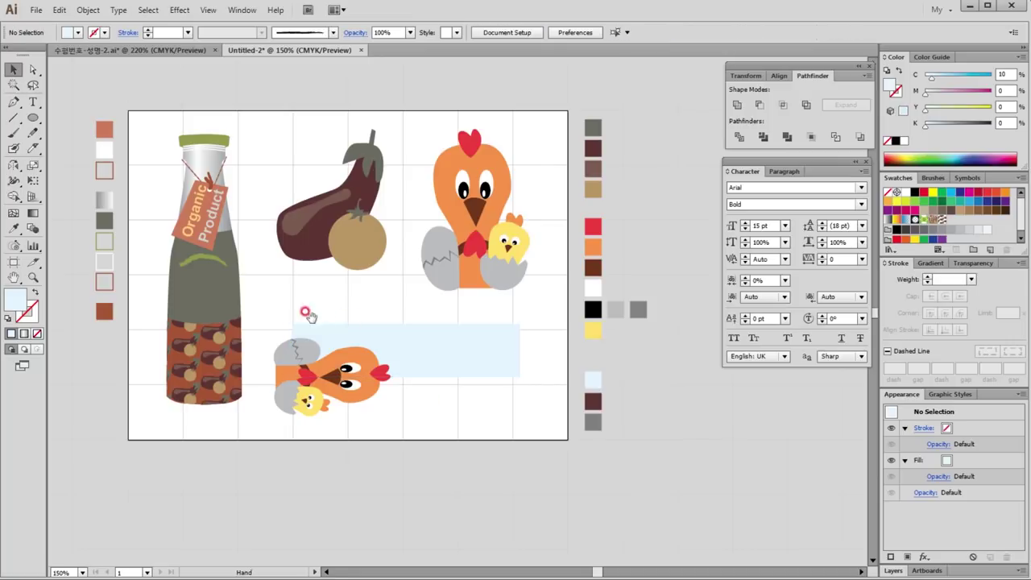
{"action": "left_click_drag", "start_coordinate": [229, 269], "coordinate": [709, 540]}
{"action": "left_click_drag", "start_coordinate": [277, 301], "coordinate": [294, 305]}
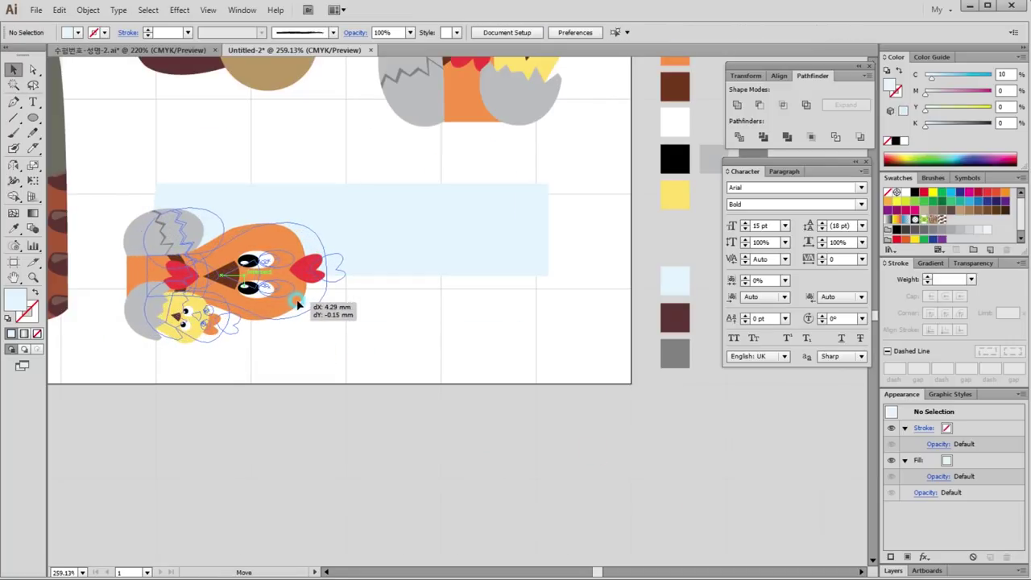
{"action": "left_click_drag", "start_coordinate": [293, 305], "coordinate": [296, 303]}
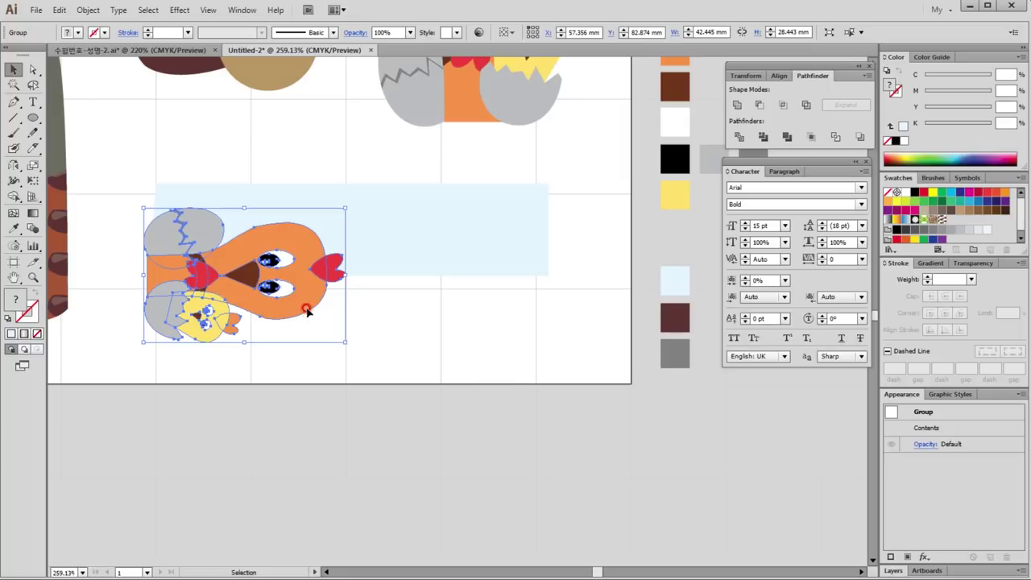
{"action": "left_click", "coordinate": [445, 331]}
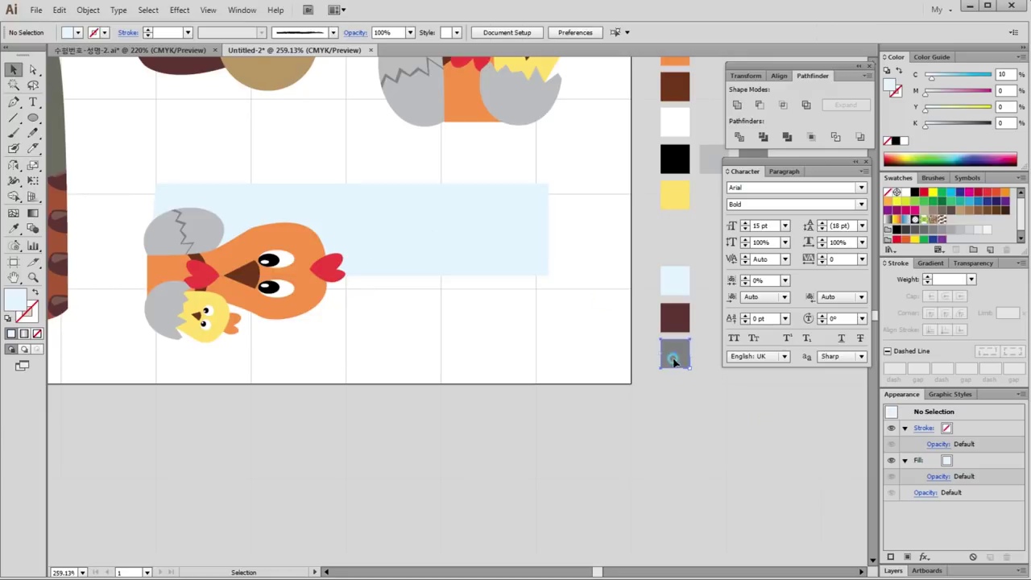
Draw a black Pen shape covering the lower half of the bar, using outline view.
{"action": "left_click", "coordinate": [492, 347]}
{"action": "left_click", "coordinate": [13, 102]}
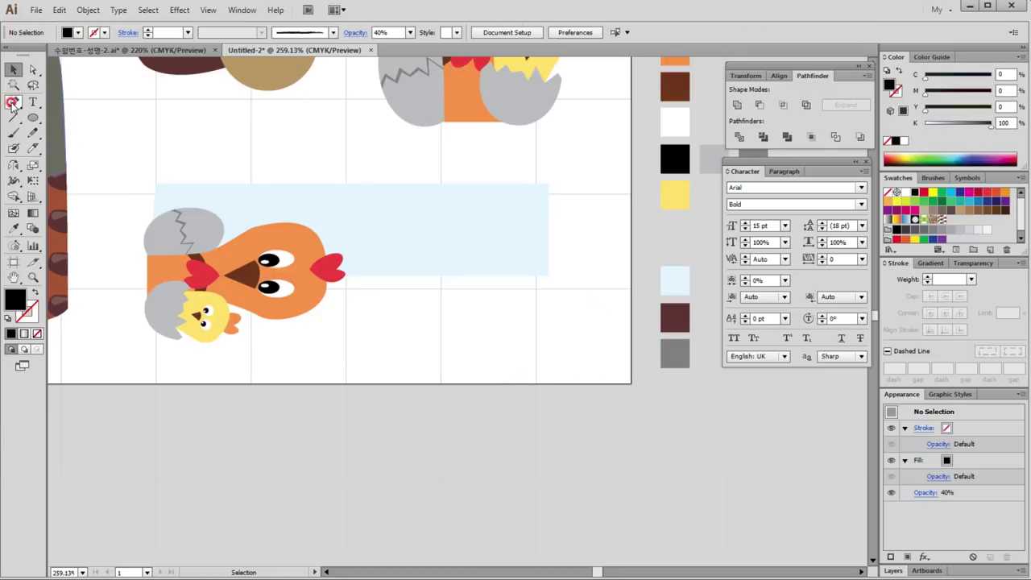
{"action": "left_click", "coordinate": [548, 276]}
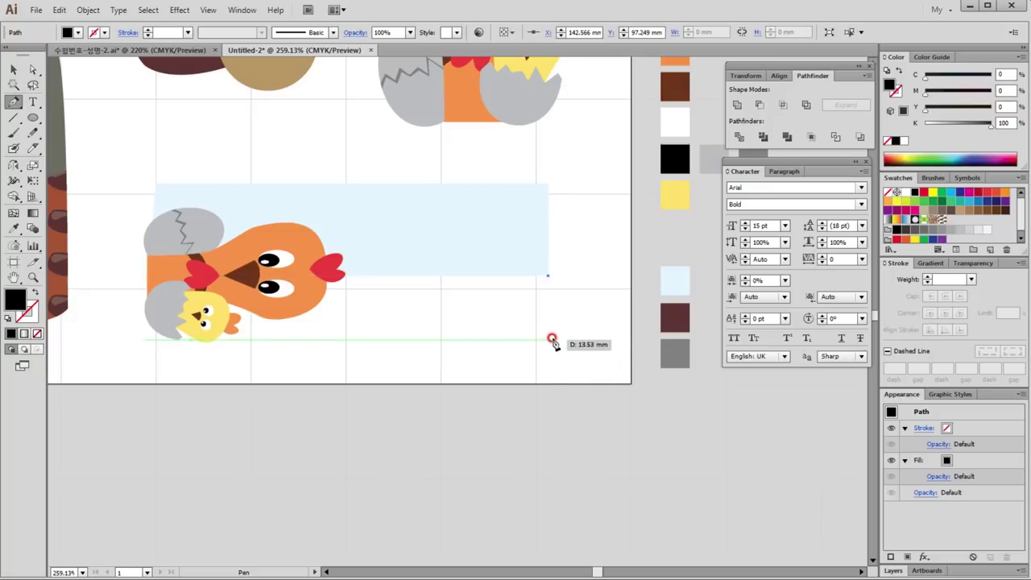
{"action": "left_click", "coordinate": [548, 326]}
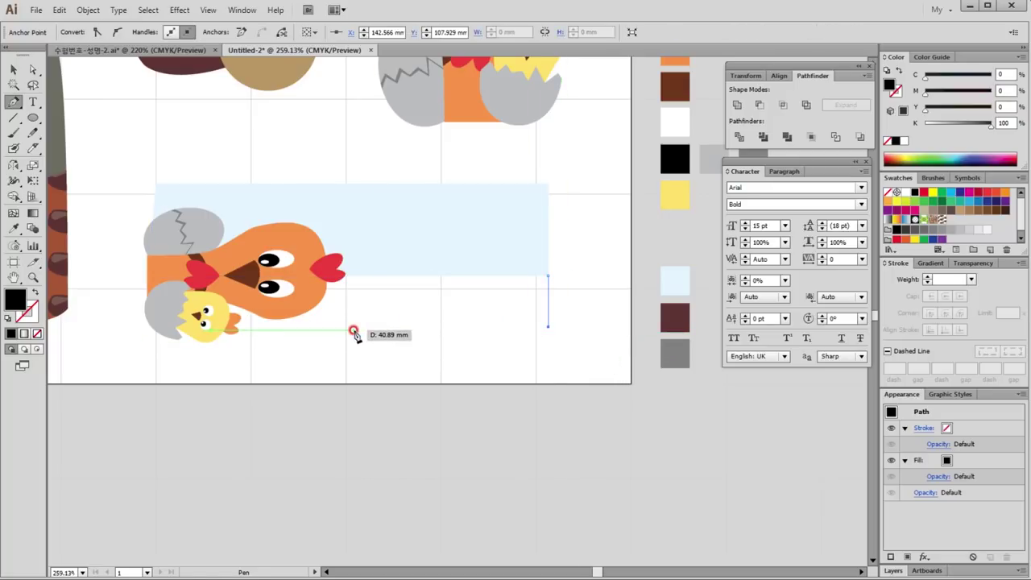
{"action": "left_click", "coordinate": [185, 339]}
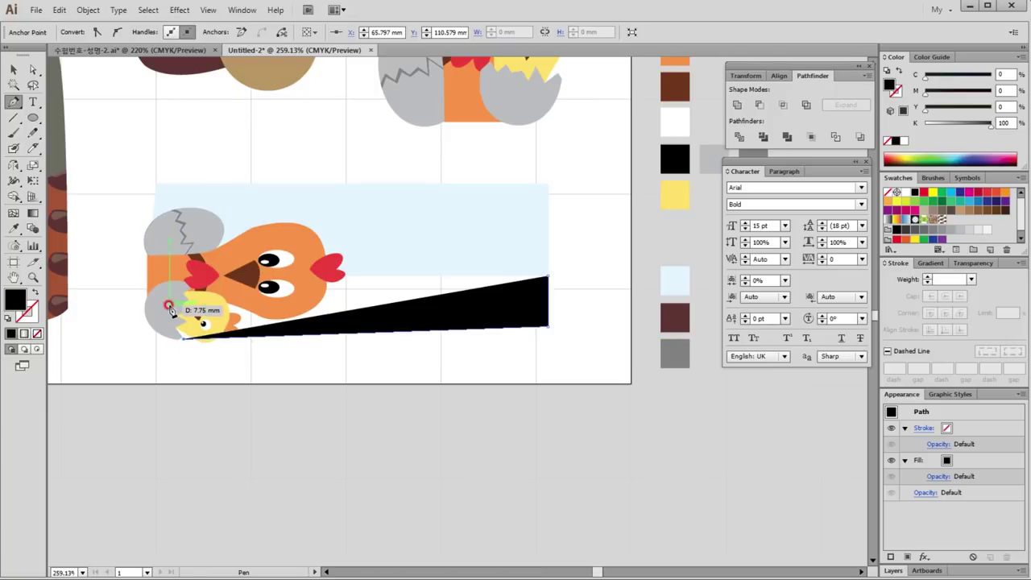
{"action": "key", "text": "ctrl+y"}
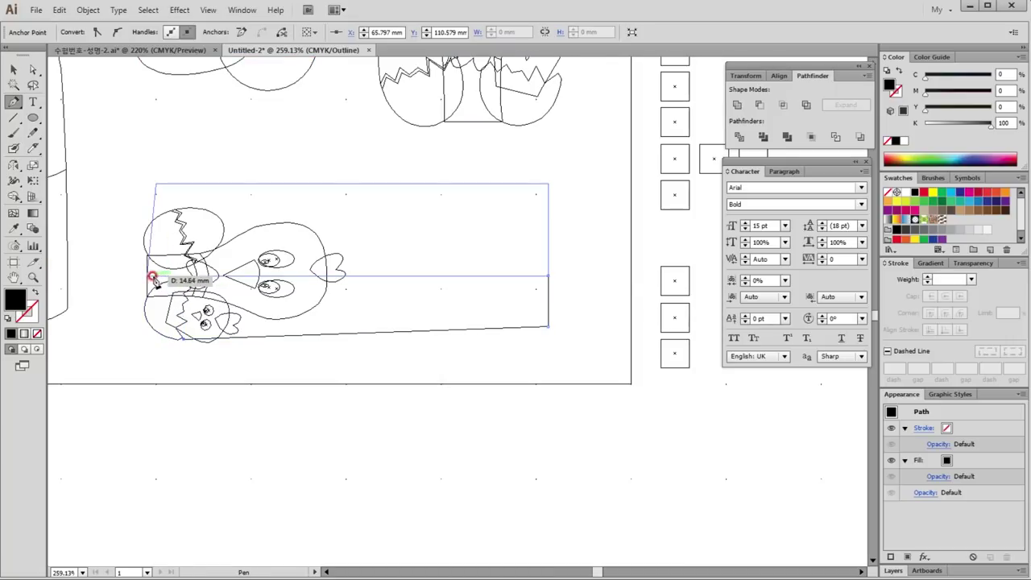
{"action": "left_click", "coordinate": [147, 276]}
{"action": "left_click", "coordinate": [548, 276]}
{"action": "left_click", "coordinate": [478, 365], "text": "ctrl"}
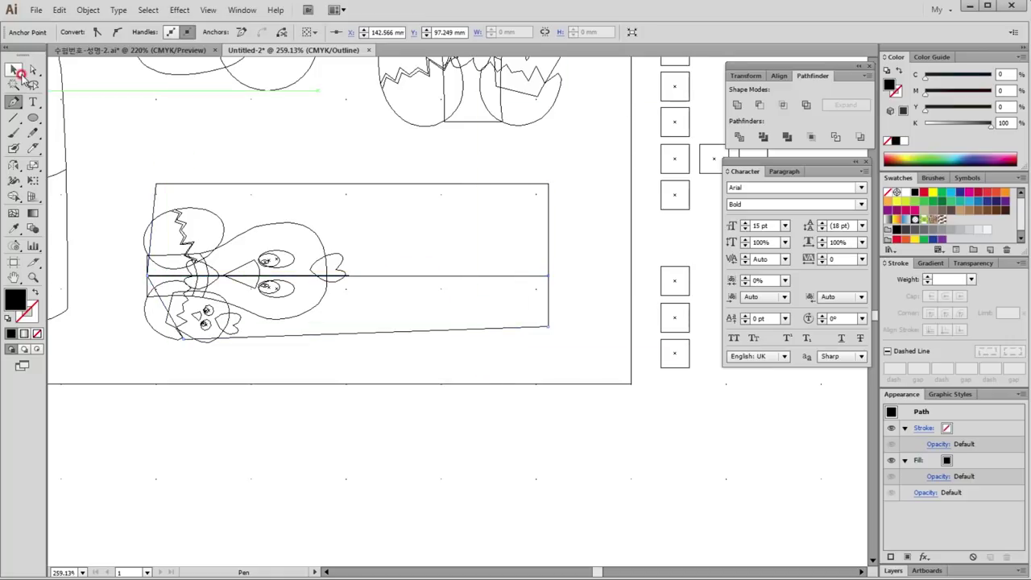
Lower the black shape's bottom-right corner to straighten its bottom edge, then return to preview.
{"action": "left_click", "coordinate": [34, 69]}
{"action": "left_click", "coordinate": [536, 315]}
{"action": "left_click_drag", "start_coordinate": [548, 326], "coordinate": [550, 337]}
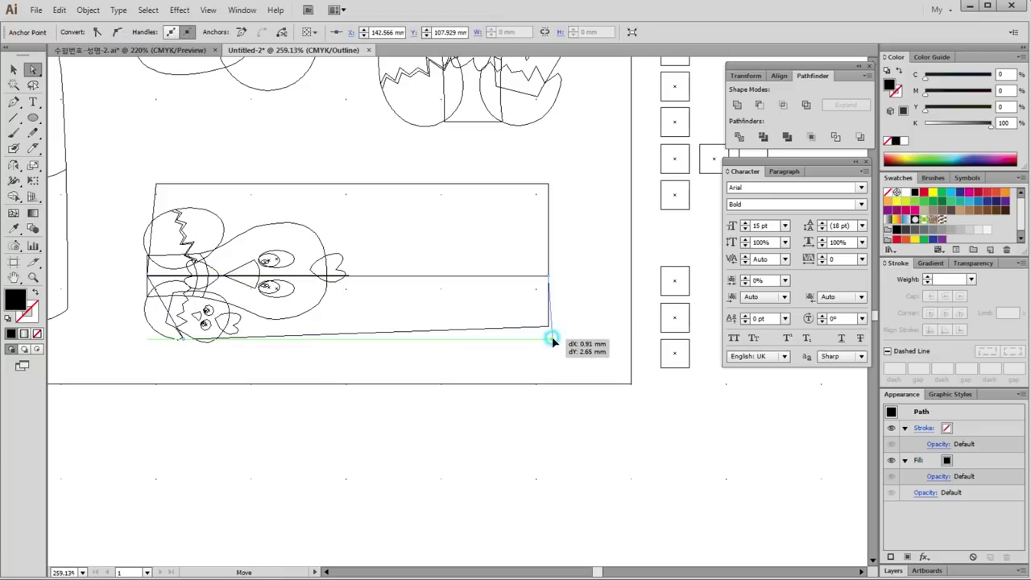
{"action": "left_click_drag", "start_coordinate": [552, 341], "coordinate": [551, 339]}
{"action": "left_click", "coordinate": [491, 354]}
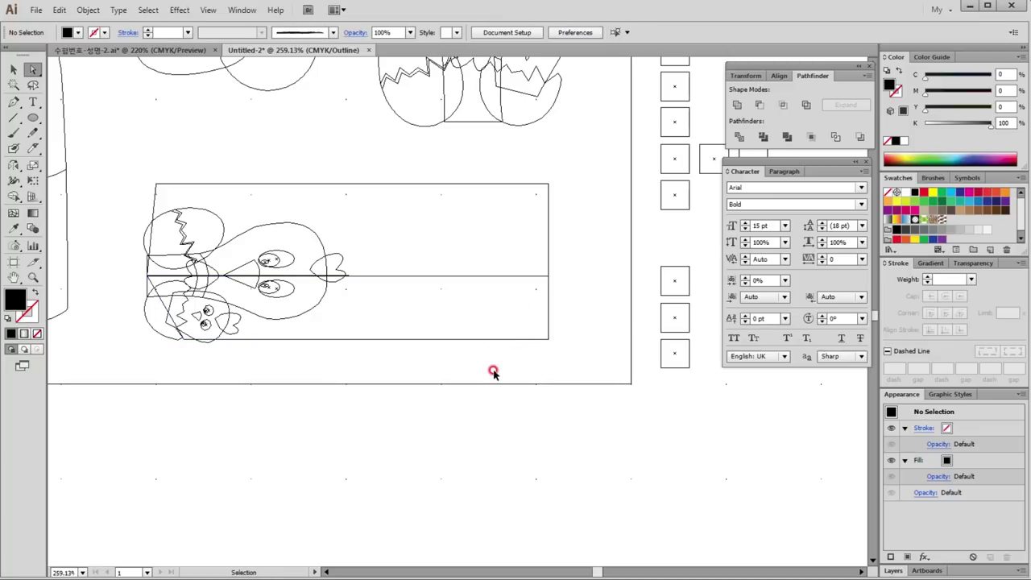
{"action": "key", "text": "ctrl+y"}
Set the black shape's opacity to 40% in the Transparency panel.
{"action": "left_click", "coordinate": [15, 70]}
{"action": "left_click", "coordinate": [345, 295]}
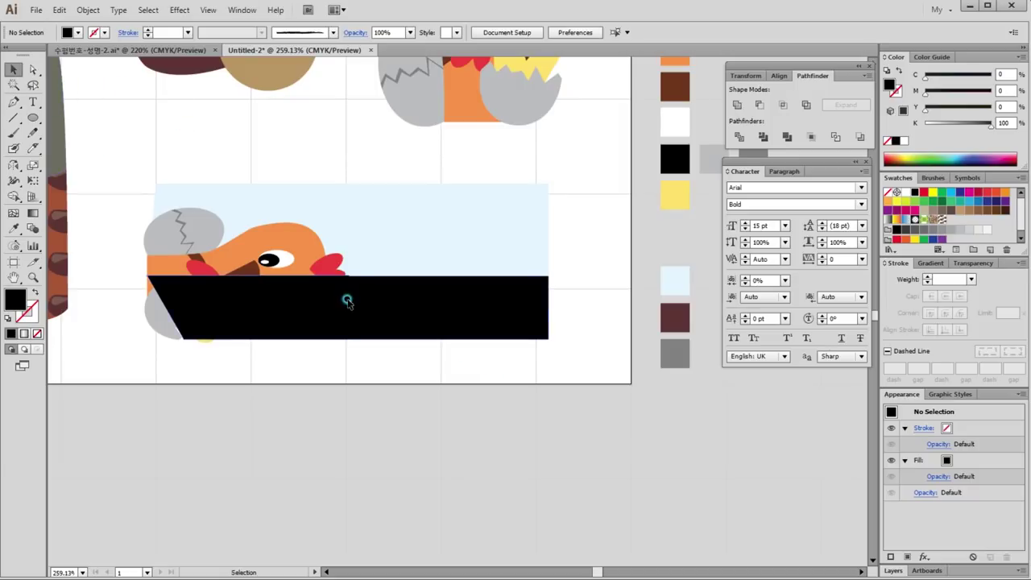
{"action": "left_click", "coordinate": [972, 264]}
{"action": "left_click", "coordinate": [996, 279]}
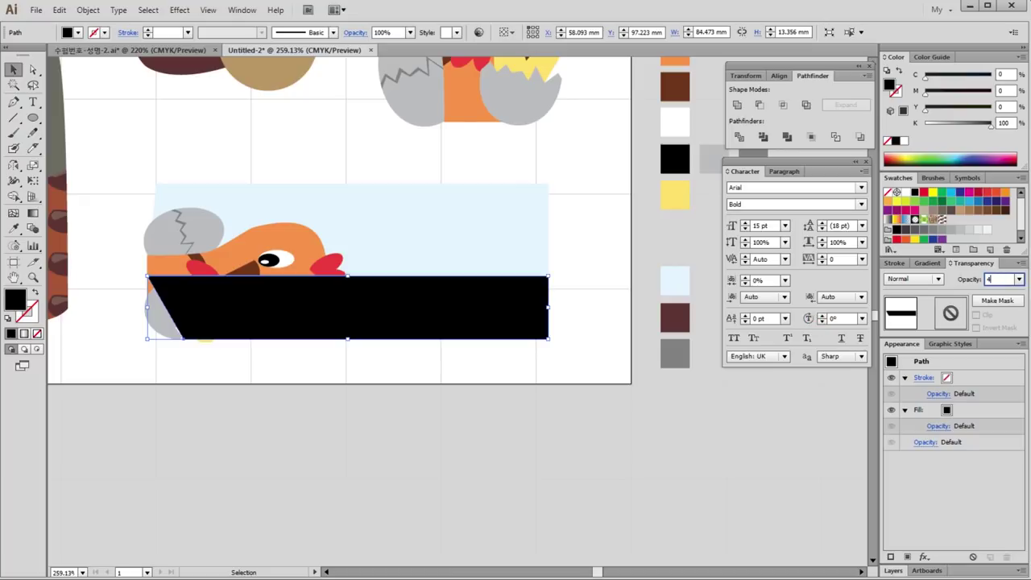
{"action": "type", "text": "0"}
{"action": "key", "text": "Return"}
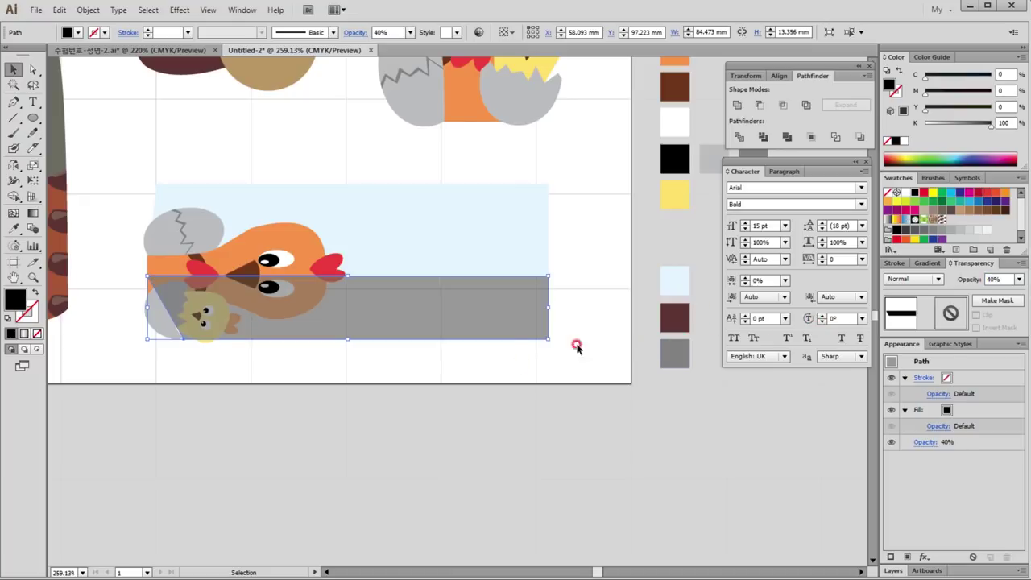
{"action": "left_click", "coordinate": [577, 347]}
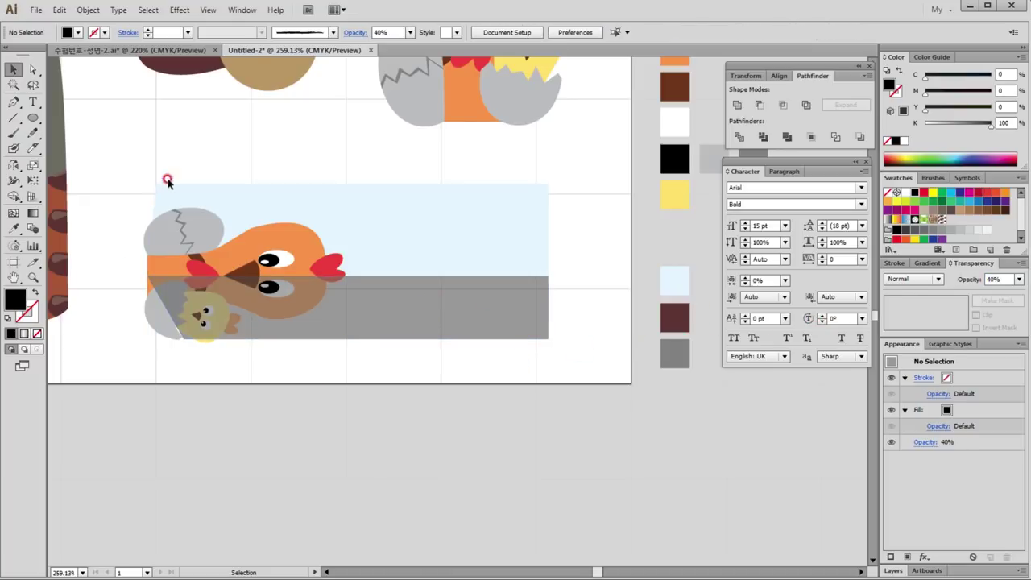
Move the tomato and its stem slightly right against the eggplant.
{"action": "left_click_drag", "start_coordinate": [438, 219], "coordinate": [402, 306]}
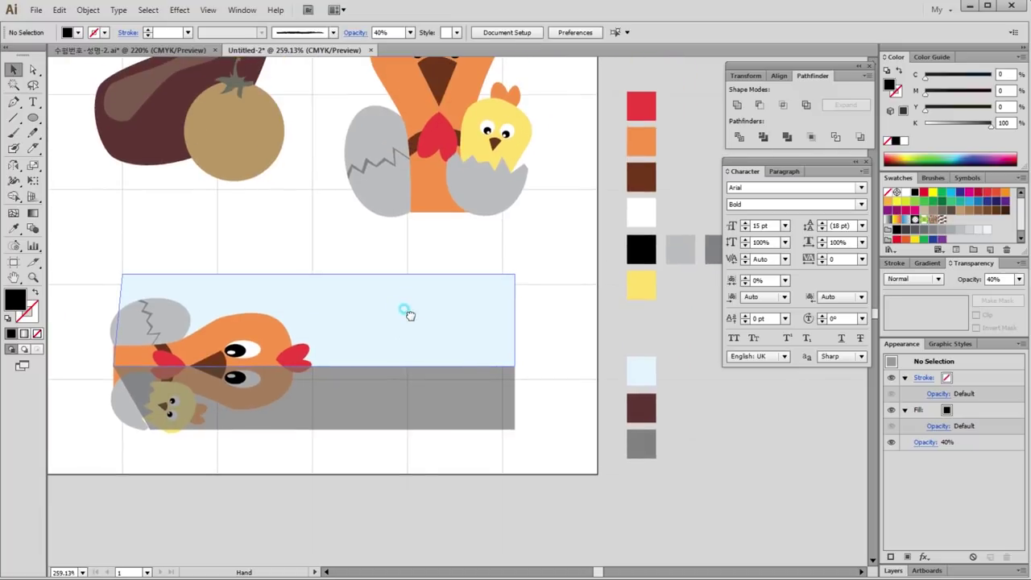
{"action": "mouse_move", "coordinate": [489, 293]}
{"action": "left_mouse_down"}
{"action": "mouse_move", "coordinate": [499, 375]}
{"action": "mouse_move", "coordinate": [540, 375]}
{"action": "mouse_move", "coordinate": [569, 398]}
{"action": "left_mouse_up"}
{"action": "left_click", "coordinate": [460, 309]}
{"action": "left_click", "coordinate": [460, 309]}
{"action": "left_click_drag", "start_coordinate": [351, 208], "coordinate": [386, 295]}
{"action": "left_click", "coordinate": [385, 270]}
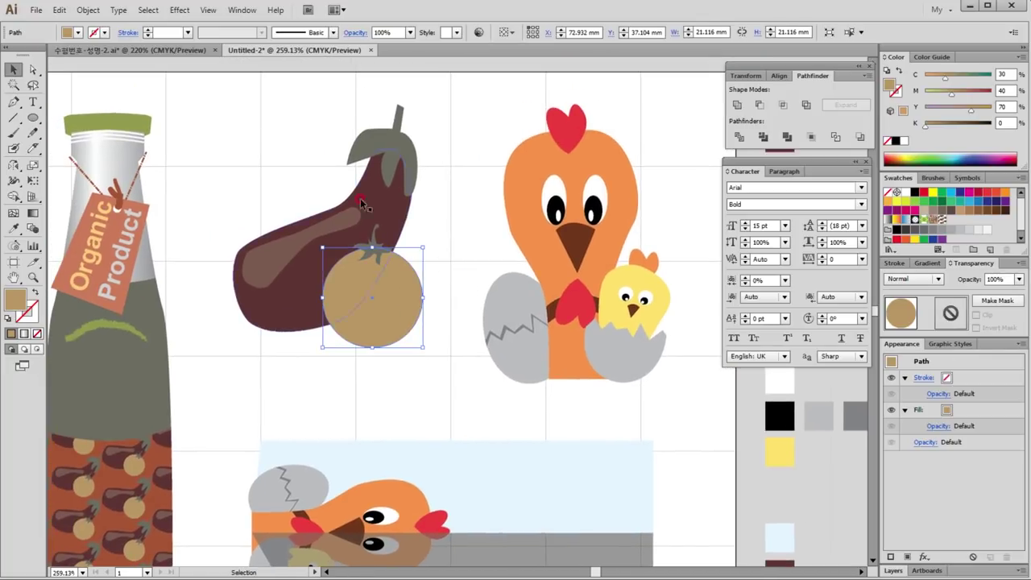
{"action": "left_click_drag", "start_coordinate": [212, 144], "coordinate": [507, 393]}
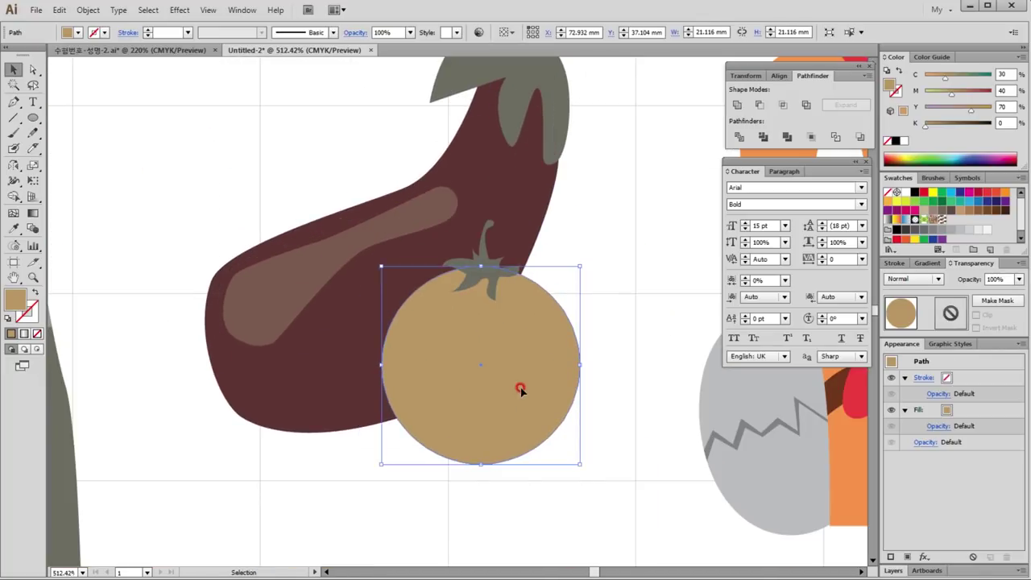
{"action": "left_click", "coordinate": [487, 257], "text": "shift"}
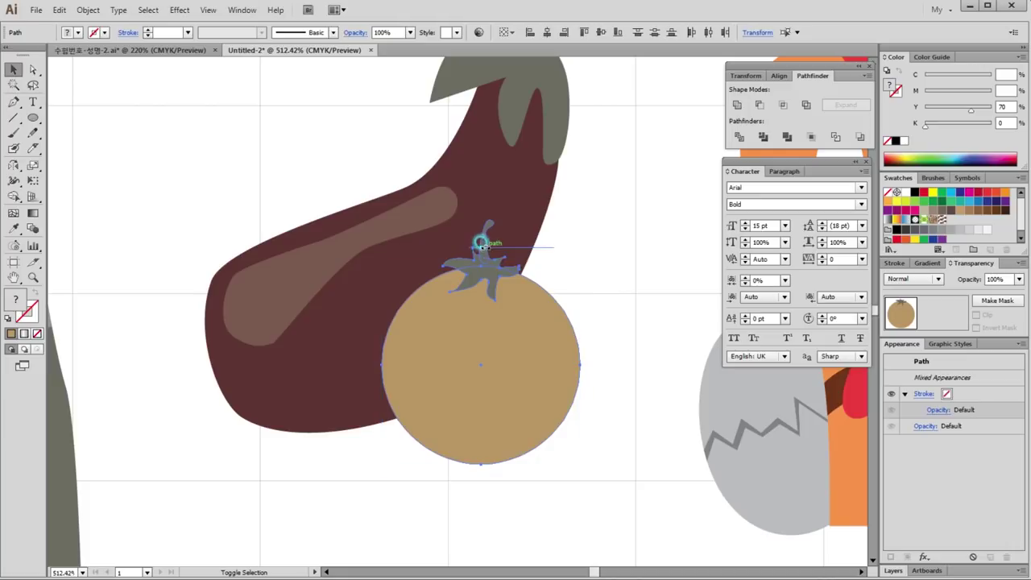
{"action": "left_click_drag", "start_coordinate": [519, 374], "coordinate": [553, 360]}
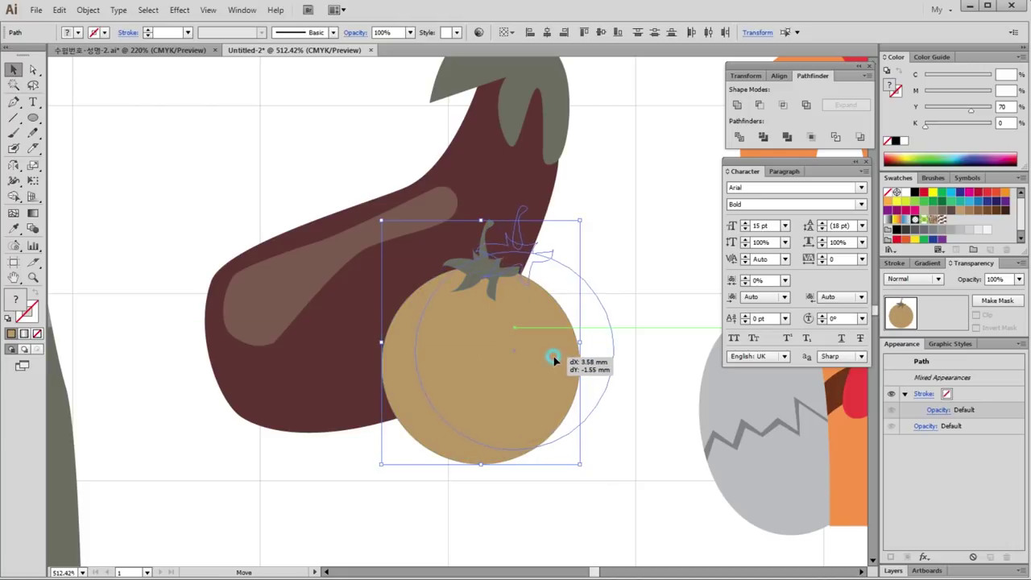
{"action": "left_click", "coordinate": [655, 370]}
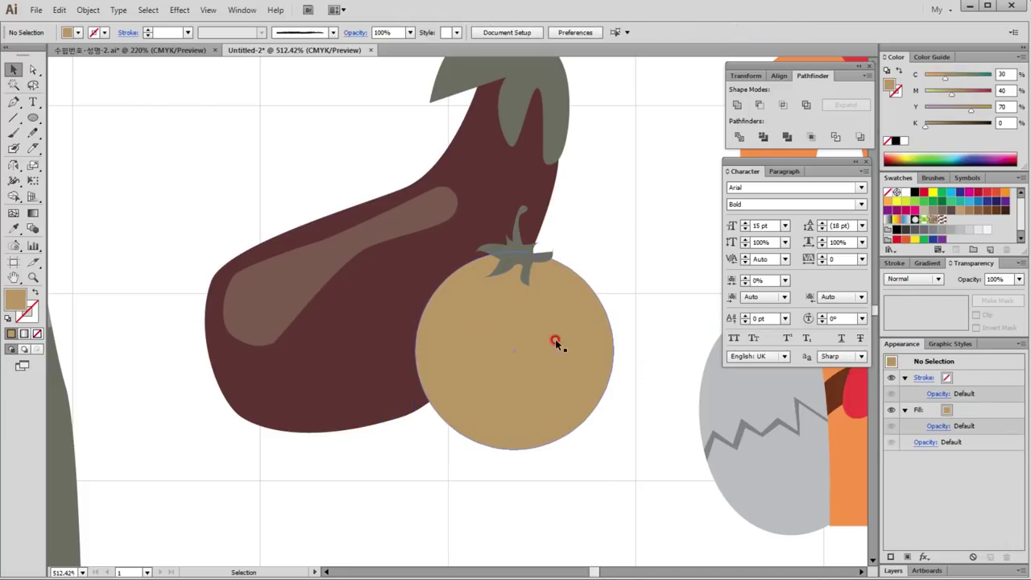
Select the eggplant, leaf and tomato and group them with Ctrl+G.
{"action": "scroll", "coordinate": [556, 342], "scroll_direction": "up", "scroll_amount": 3}
{"action": "left_click_drag", "start_coordinate": [606, 413], "coordinate": [306, 205]}
{"action": "key", "text": "ctrl+g"}
{"action": "key", "text": "ctrl+minus"}
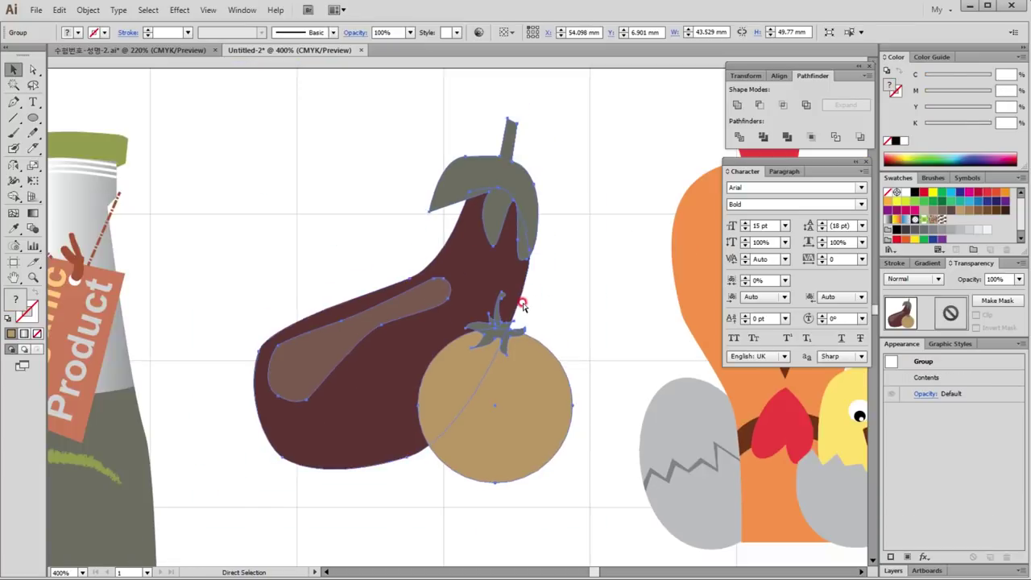
{"action": "key", "text": "ctrl+minus"}
{"action": "key", "text": "ctrl+minus"}
Place a shrunken eggplant-group copy rotated -90° inside the box.
{"action": "mouse_move", "coordinate": [522, 431]}
{"action": "left_mouse_down"}
{"action": "mouse_move", "coordinate": [459, 221]}
{"action": "mouse_move", "coordinate": [460, 234]}
{"action": "left_mouse_up"}
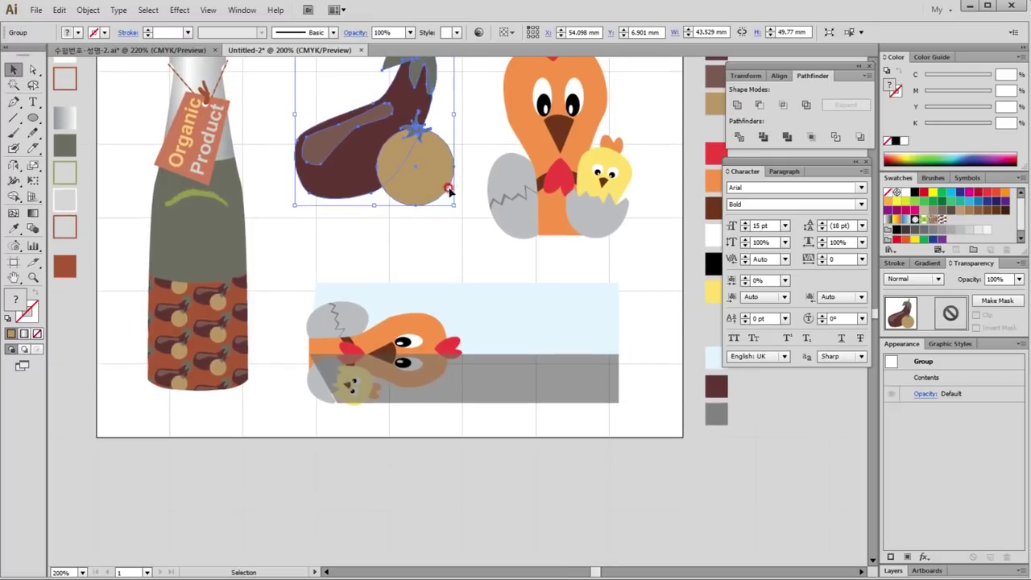
{"action": "left_click_drag", "start_coordinate": [434, 177], "coordinate": [555, 465]}
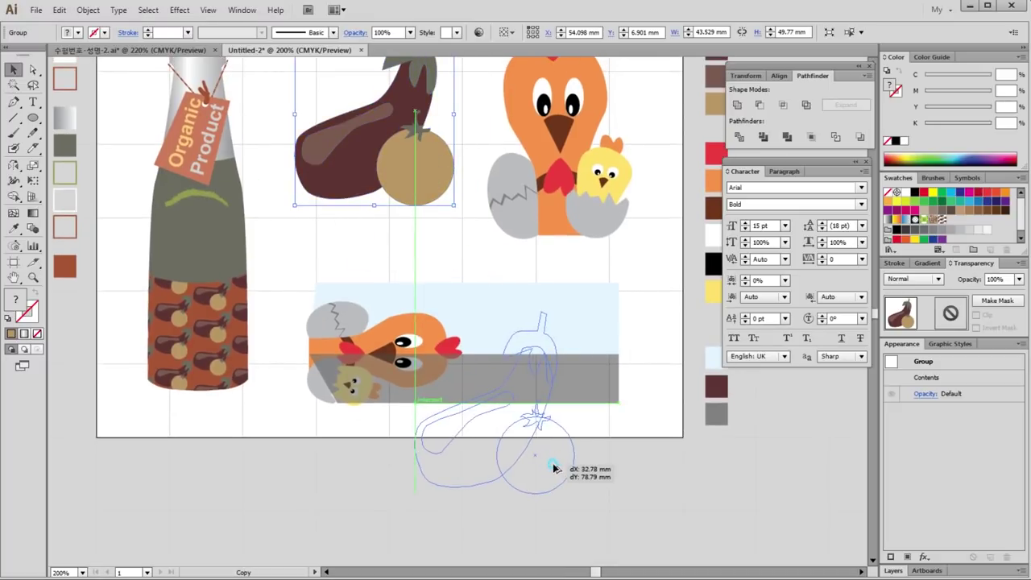
{"action": "left_click_drag", "start_coordinate": [570, 311], "coordinate": [496, 403]}
{"action": "left_click_drag", "start_coordinate": [467, 506], "coordinate": [511, 379]}
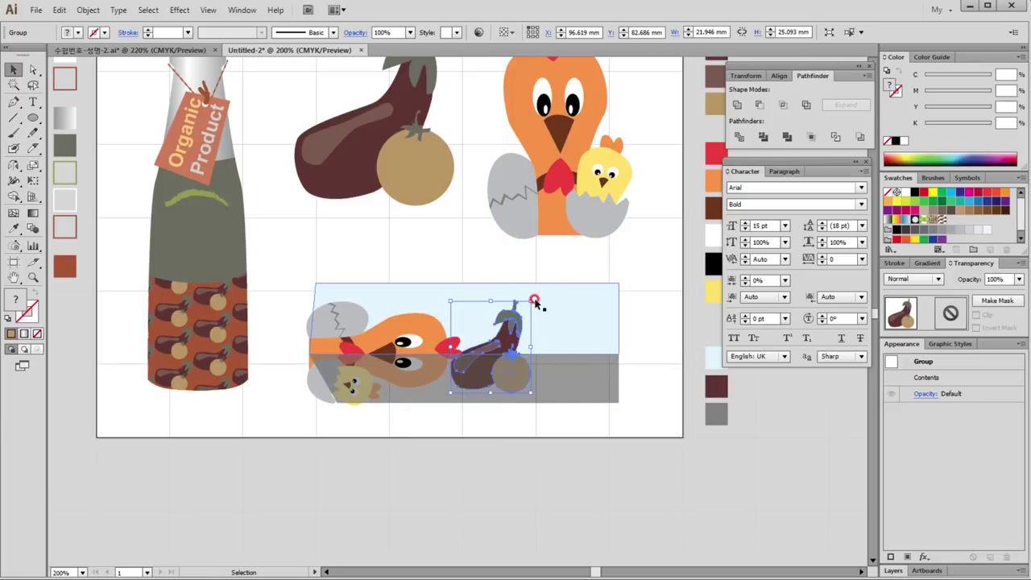
{"action": "mouse_move", "coordinate": [533, 293]}
{"action": "left_mouse_down"}
{"action": "mouse_move", "coordinate": [538, 422]}
{"action": "mouse_move", "coordinate": [564, 414]}
{"action": "left_mouse_up"}
{"action": "left_click_drag", "start_coordinate": [453, 378], "coordinate": [477, 373]}
{"action": "left_click", "coordinate": [475, 338]}
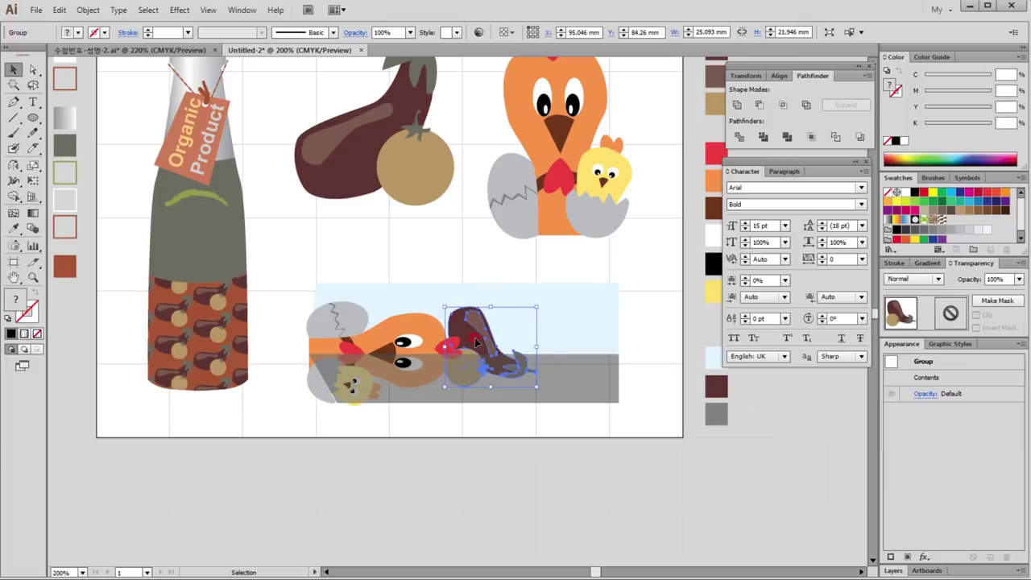
{"action": "left_click_drag", "start_coordinate": [472, 338], "coordinate": [492, 337]}
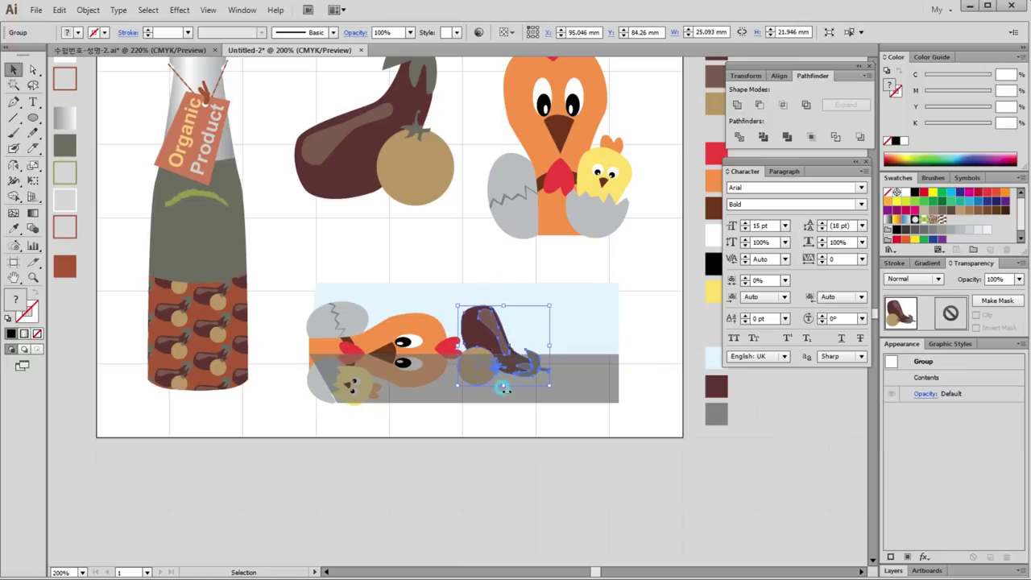
{"action": "left_click_drag", "start_coordinate": [548, 303], "coordinate": [542, 312]}
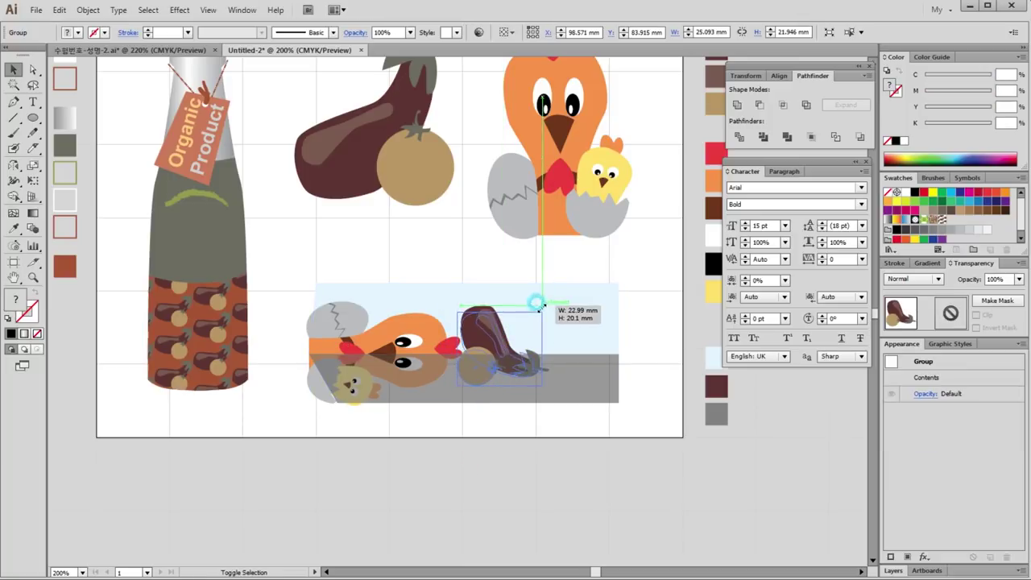
Shrink the reflected chicken slightly and resize and raise the eggplant copy.
{"action": "left_click", "coordinate": [366, 329]}
{"action": "left_click_drag", "start_coordinate": [462, 300], "coordinate": [463, 311]}
{"action": "left_click", "coordinate": [494, 342]}
{"action": "left_click_drag", "start_coordinate": [482, 353], "coordinate": [484, 335]}
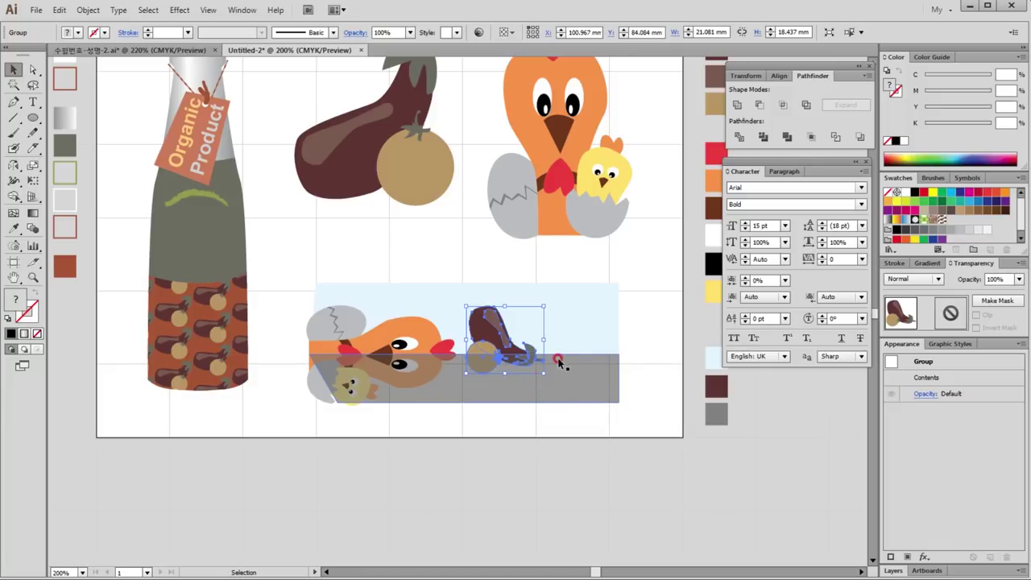
Add two more small eggplant copies, one above and one at the box's right end.
{"action": "left_click_drag", "start_coordinate": [488, 335], "coordinate": [366, 244]}
{"action": "left_click", "coordinate": [353, 240], "text": "shift"}
{"action": "left_click_drag", "start_coordinate": [353, 240], "coordinate": [367, 253]}
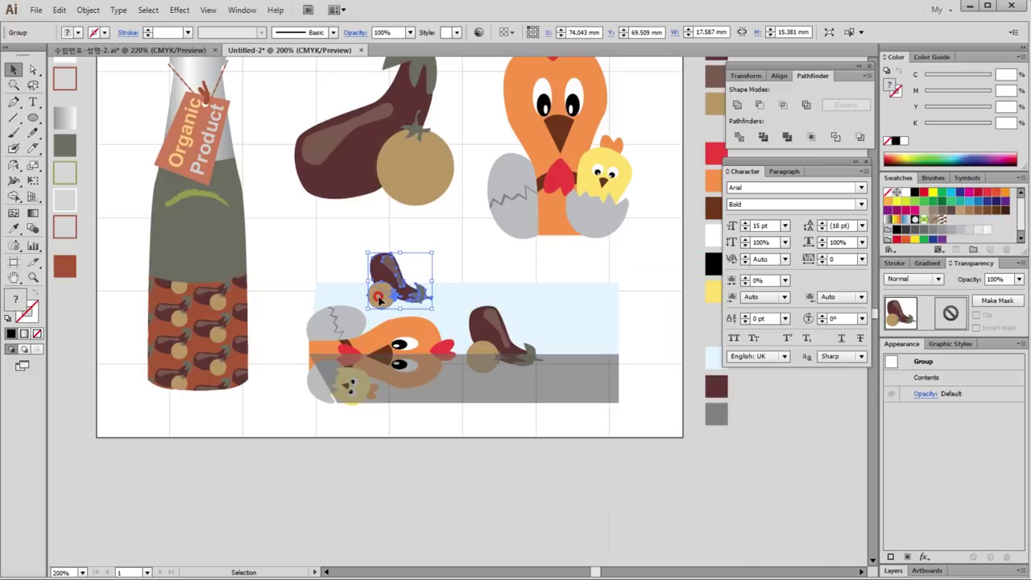
{"action": "left_click_drag", "start_coordinate": [385, 299], "coordinate": [572, 346]}
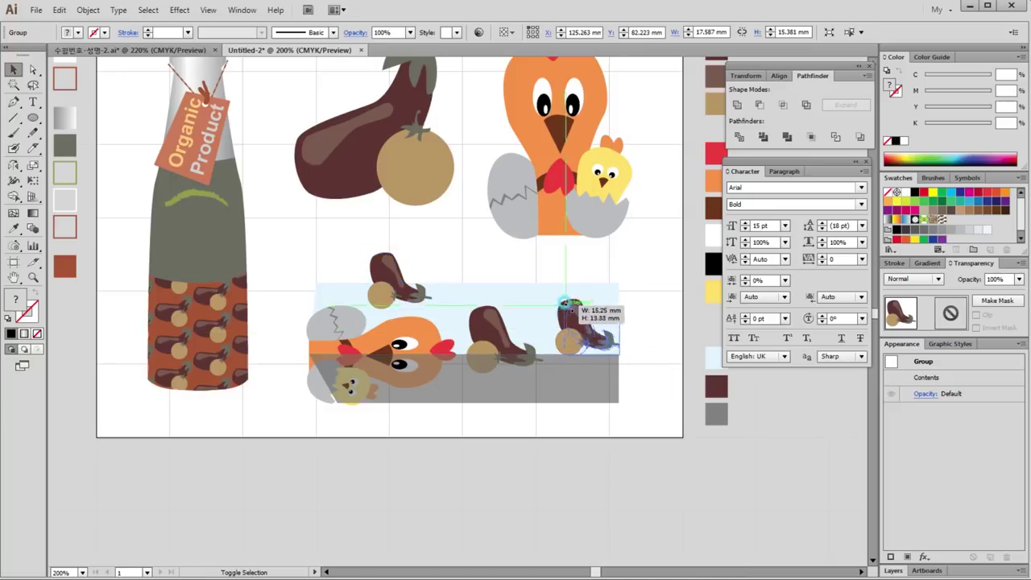
{"action": "left_click_drag", "start_coordinate": [557, 300], "coordinate": [569, 311]}
{"action": "left_click_drag", "start_coordinate": [597, 349], "coordinate": [587, 341]}
{"action": "left_click_drag", "start_coordinate": [553, 298], "coordinate": [561, 306]}
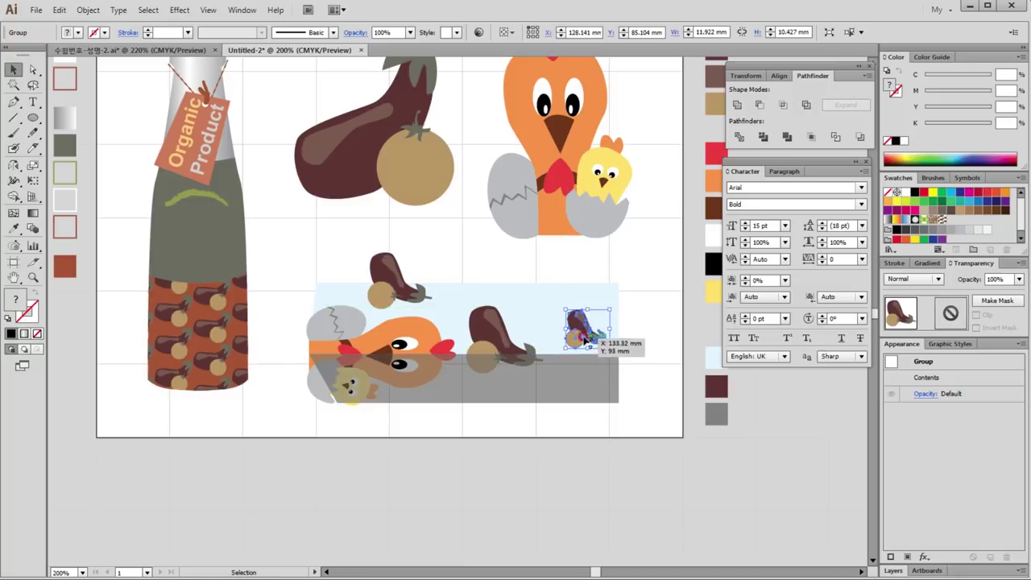
{"action": "left_click_drag", "start_coordinate": [364, 258], "coordinate": [389, 286]}
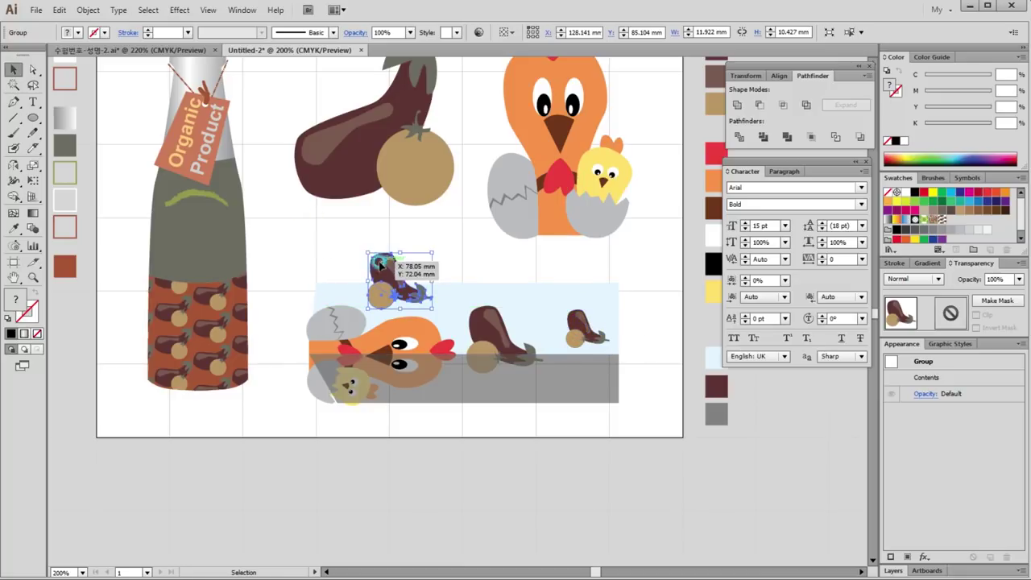
{"action": "left_click_drag", "start_coordinate": [389, 286], "coordinate": [385, 281]}
{"action": "left_click", "coordinate": [628, 463]}
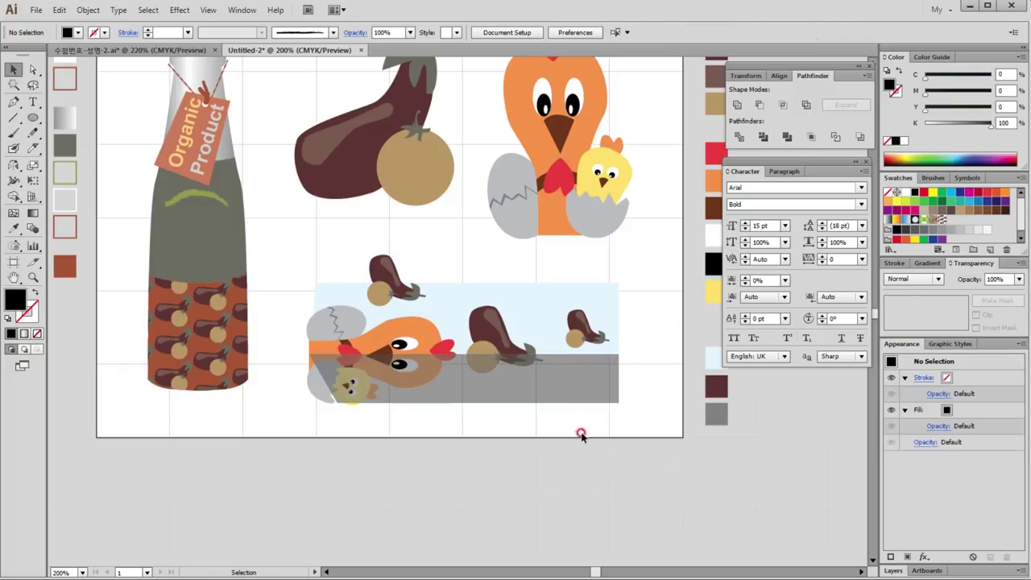
{"action": "left_click", "coordinate": [544, 305]}
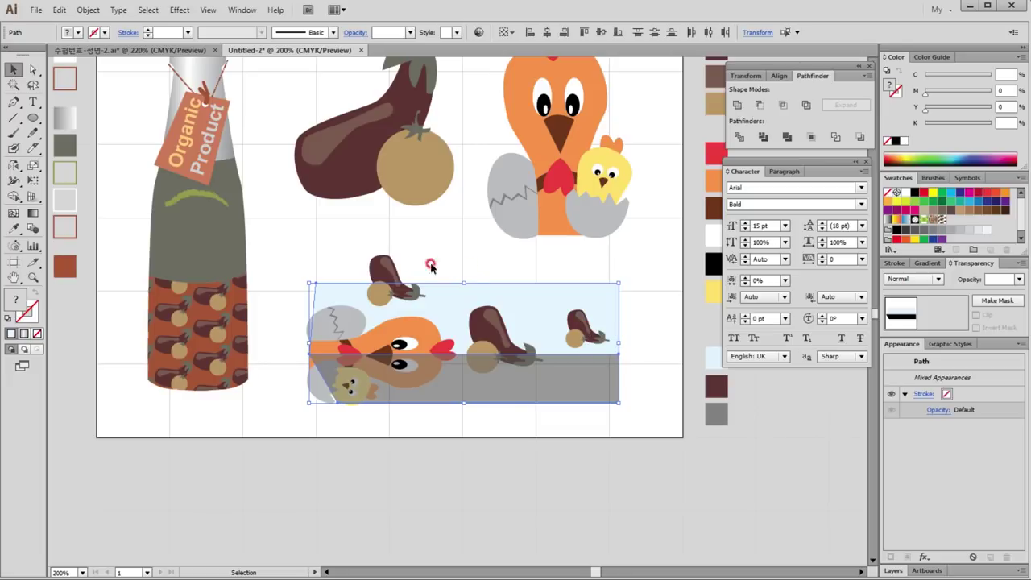
Bring the light-blue rectangle to the front and unite the two box rectangles.
{"action": "left_click", "coordinate": [387, 263]}
{"action": "left_click", "coordinate": [505, 316]}
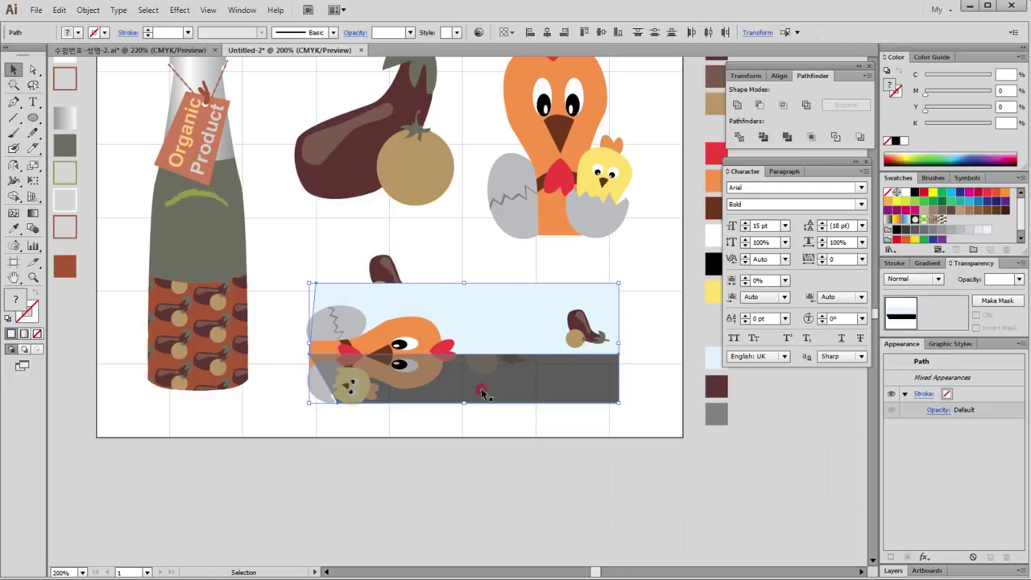
{"action": "right_click", "coordinate": [481, 317]}
{"action": "mouse_move", "coordinate": [516, 487]}
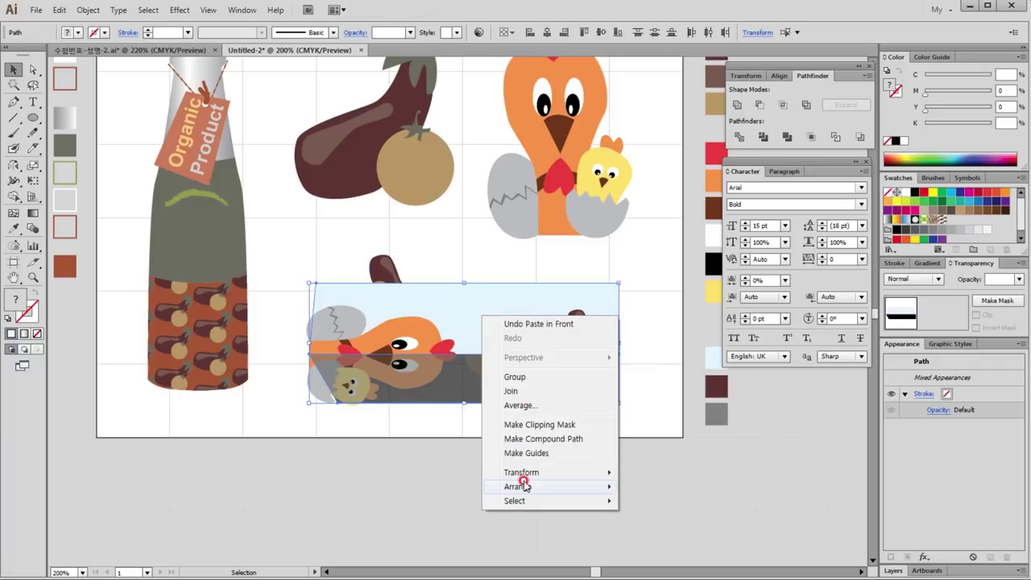
{"action": "left_click", "coordinate": [681, 486]}
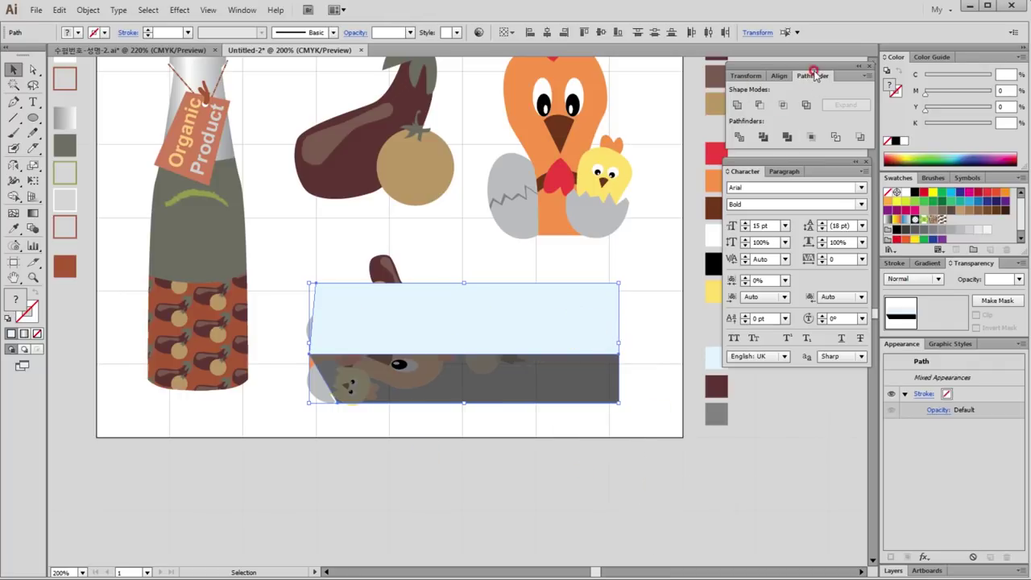
{"action": "left_click", "coordinate": [740, 105]}
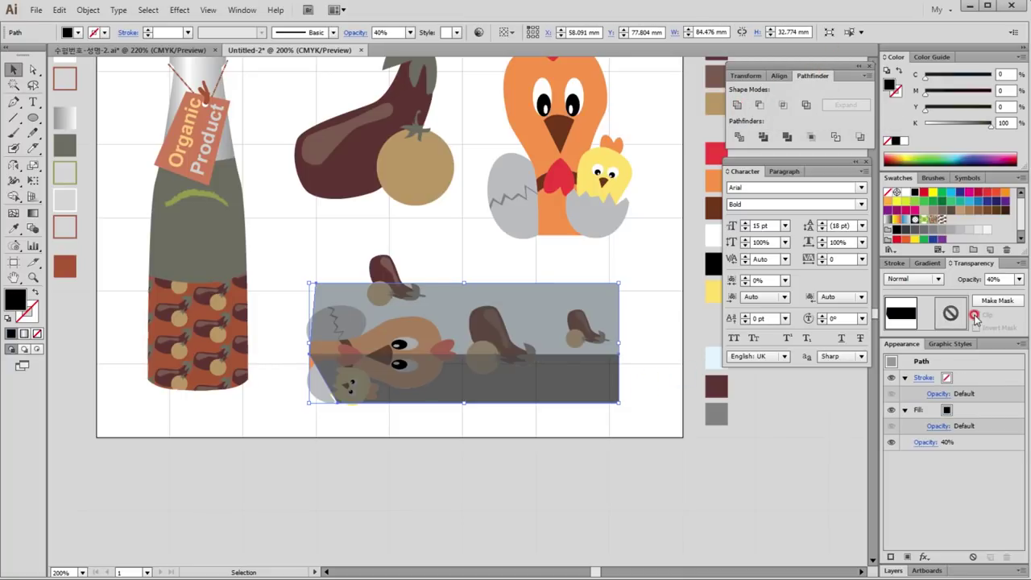
Fill the merged box shape pink at 100% opacity.
{"action": "left_click", "coordinate": [1018, 280]}
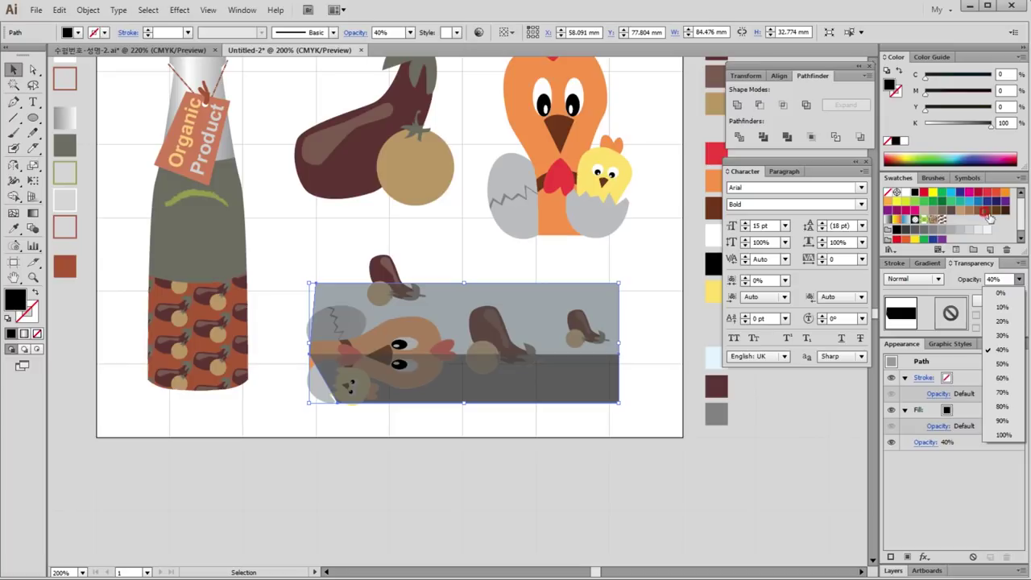
{"action": "left_click", "coordinate": [697, 379]}
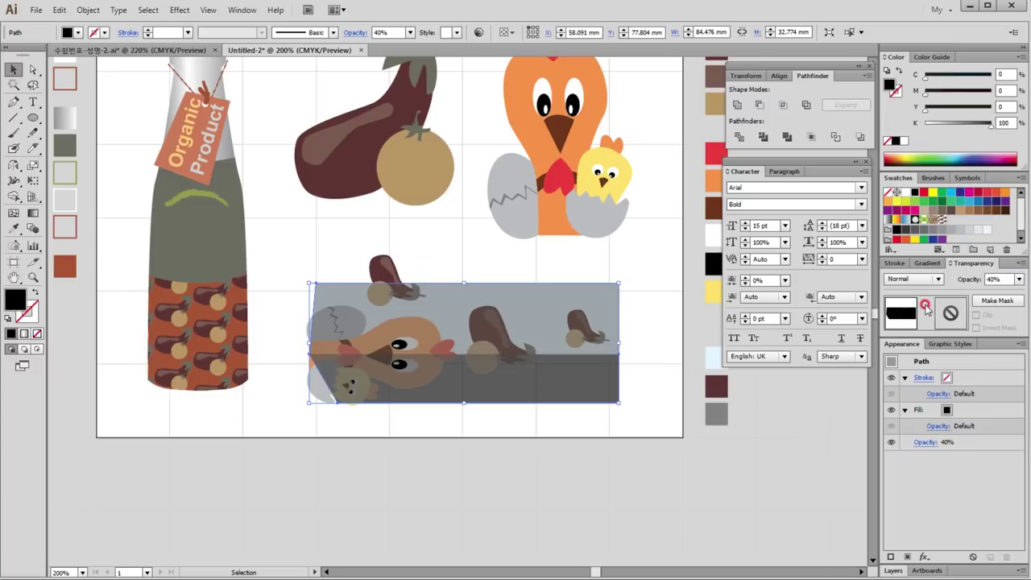
{"action": "left_click", "coordinate": [1019, 278]}
{"action": "left_click", "coordinate": [1003, 434]}
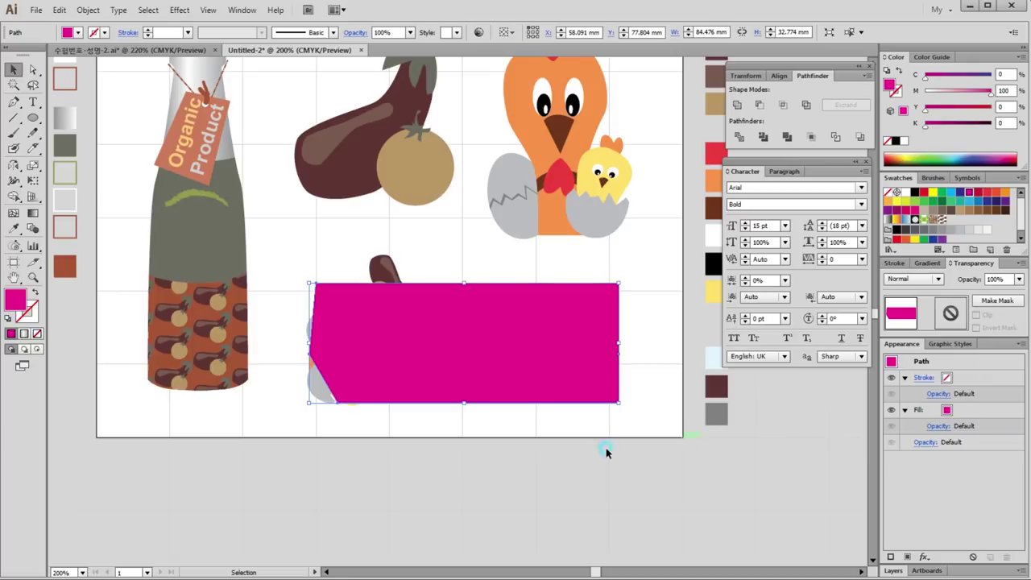
Select the box shape with the artwork and make a clipping mask.
{"action": "left_click", "coordinate": [464, 481]}
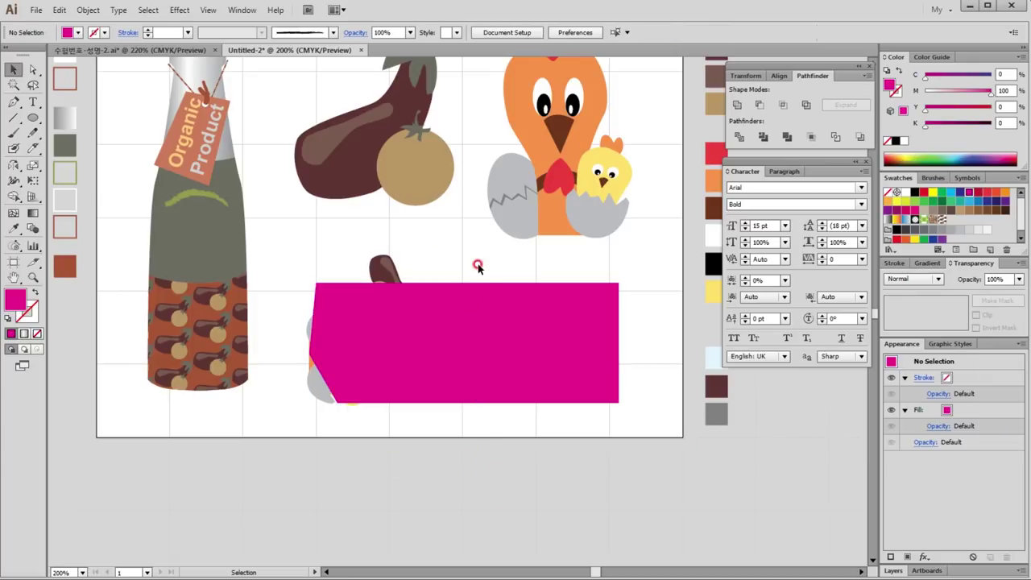
{"action": "left_click_drag", "start_coordinate": [466, 270], "coordinate": [298, 420]}
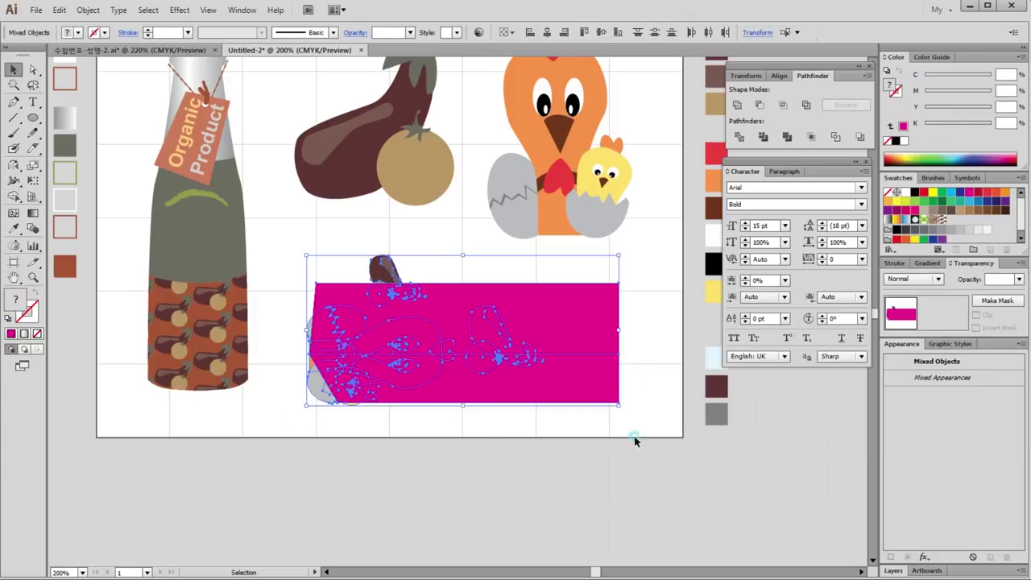
{"action": "left_click_drag", "start_coordinate": [646, 430], "coordinate": [565, 370]}
{"action": "left_click_drag", "start_coordinate": [454, 331], "coordinate": [274, 247]}
{"action": "right_click", "coordinate": [441, 310]}
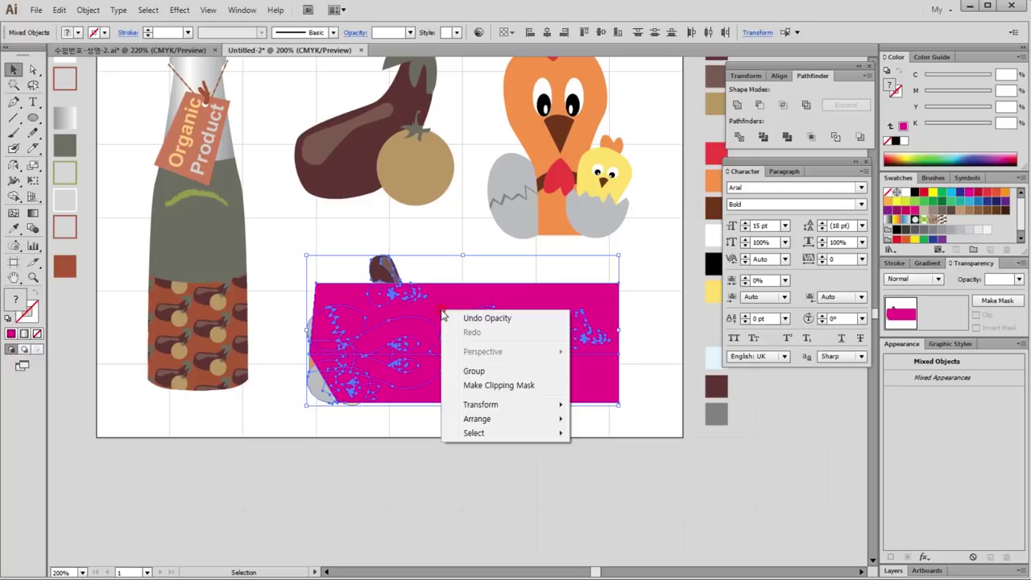
{"action": "left_click", "coordinate": [511, 385]}
{"action": "left_click", "coordinate": [586, 505]}
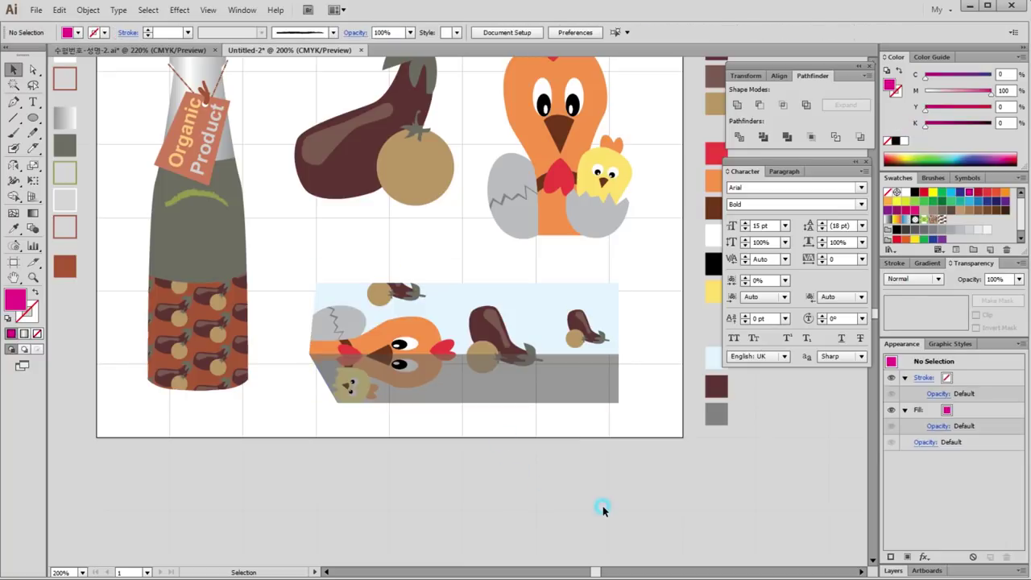
{"action": "left_click", "coordinate": [712, 389]}
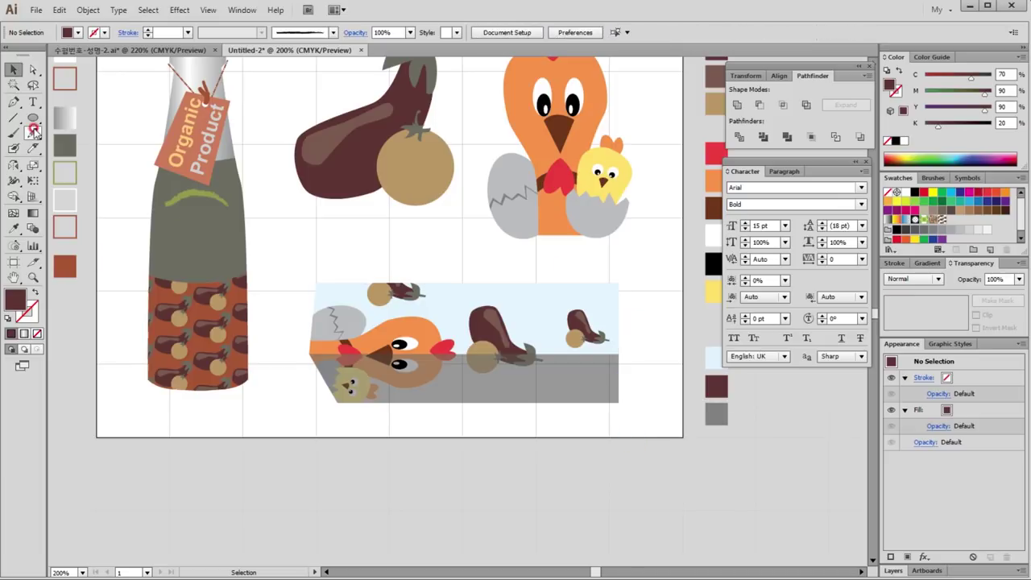
Draw a dark maroon slanted side panel at the box's right end with the Pen tool.
{"action": "left_click", "coordinate": [14, 102]}
{"action": "left_click_drag", "start_coordinate": [621, 357], "coordinate": [428, 337]}
{"action": "left_click", "coordinate": [415, 255]}
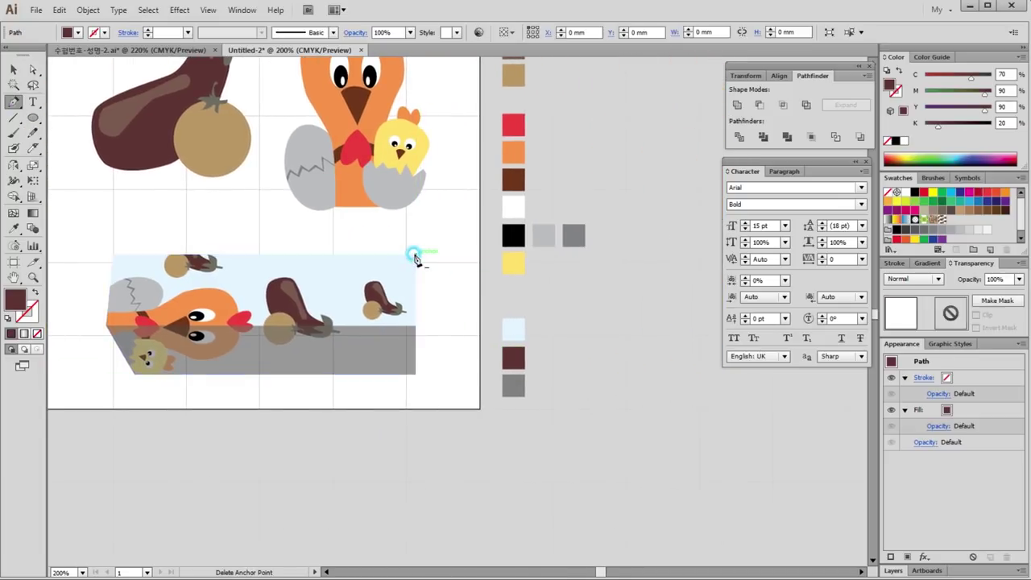
{"action": "left_click", "coordinate": [428, 274]}
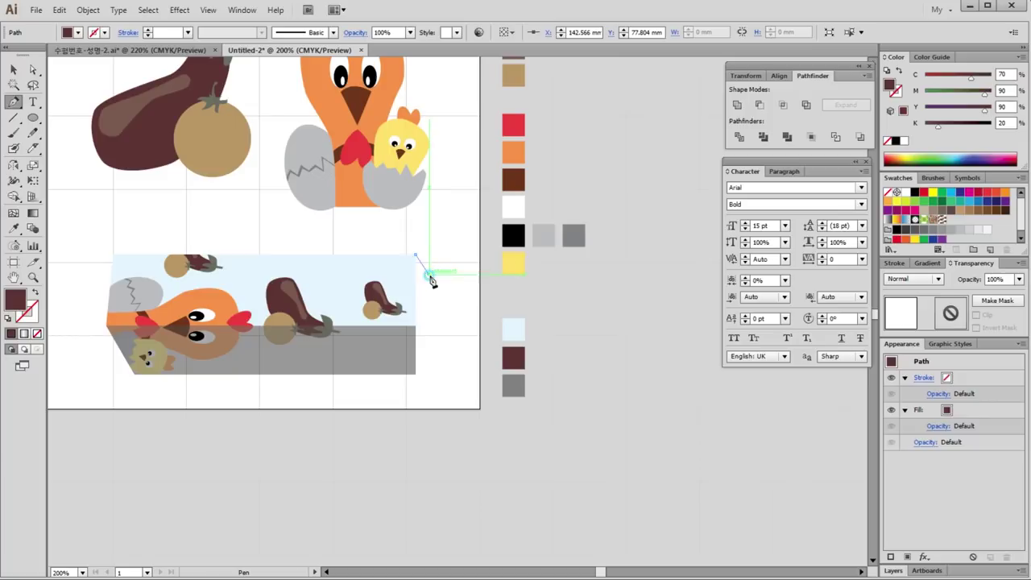
{"action": "left_click", "coordinate": [424, 350]}
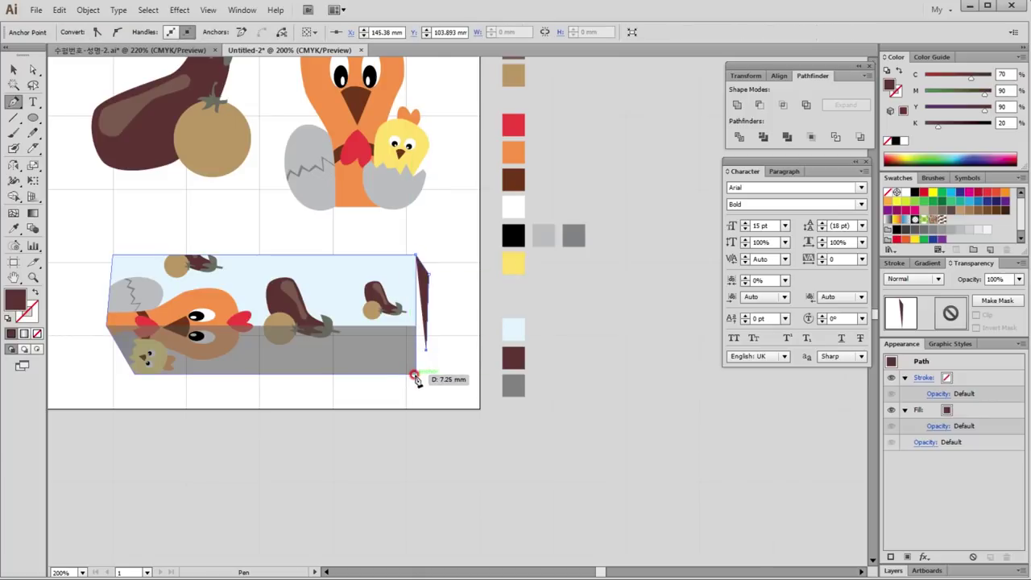
{"action": "left_click", "coordinate": [414, 372]}
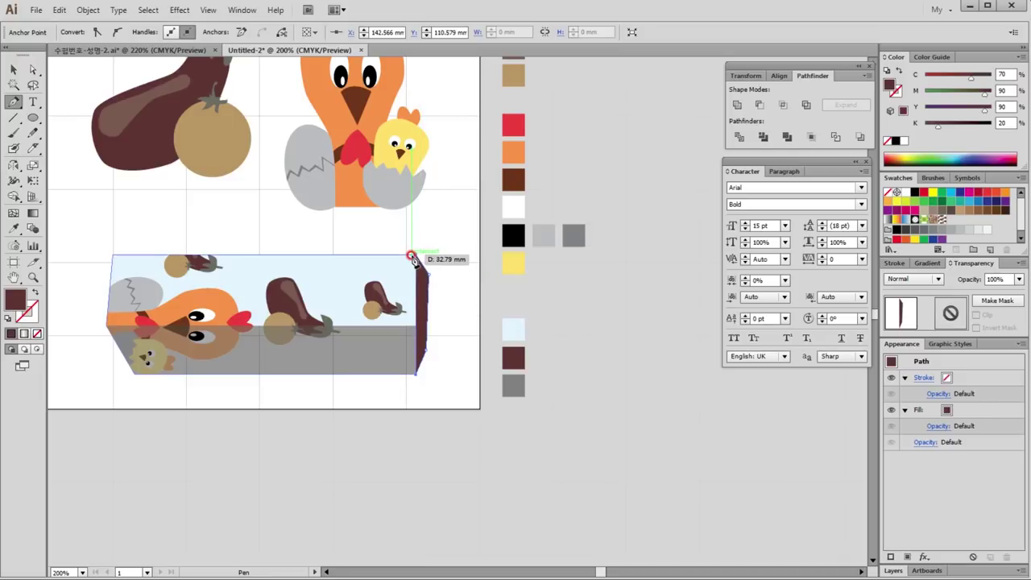
{"action": "left_click", "coordinate": [416, 254]}
{"action": "left_click_drag", "start_coordinate": [323, 212], "coordinate": [472, 432]}
Draw a small circle on the side panel's edge and straighten the panel's lower edge.
{"action": "left_click", "coordinate": [36, 116]}
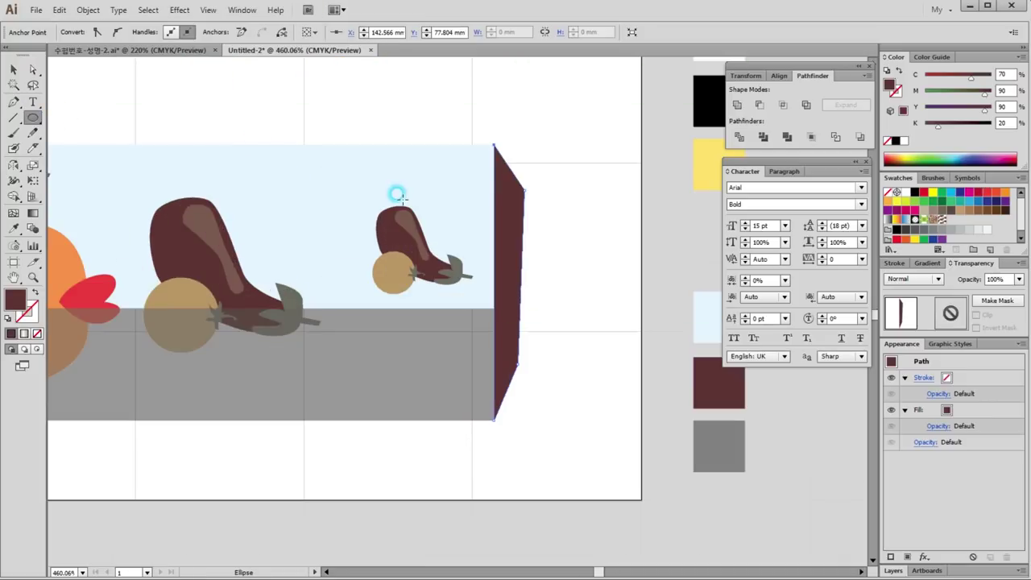
{"action": "left_click_drag", "start_coordinate": [471, 214], "coordinate": [503, 250]}
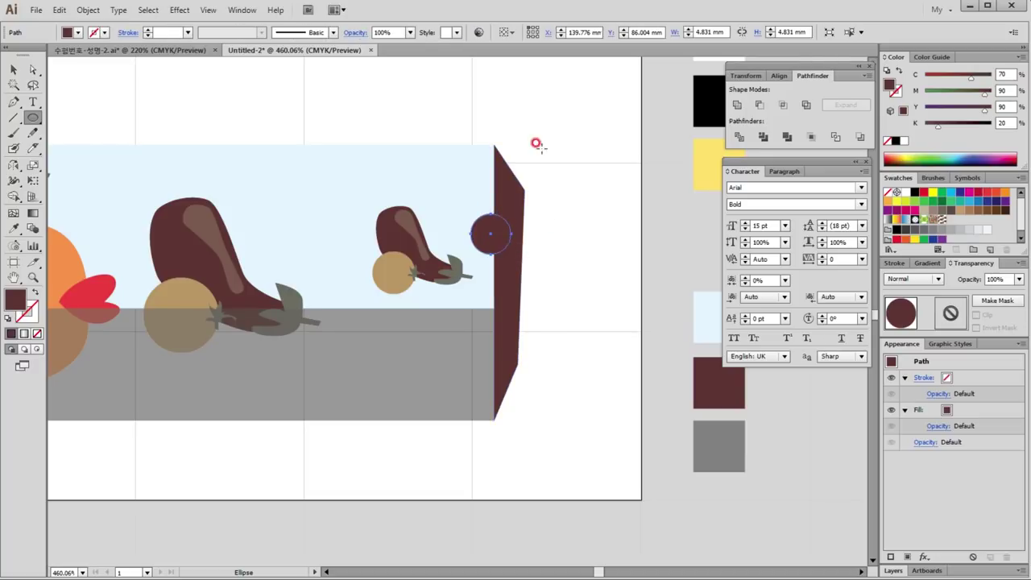
{"action": "left_click", "coordinate": [10, 70]}
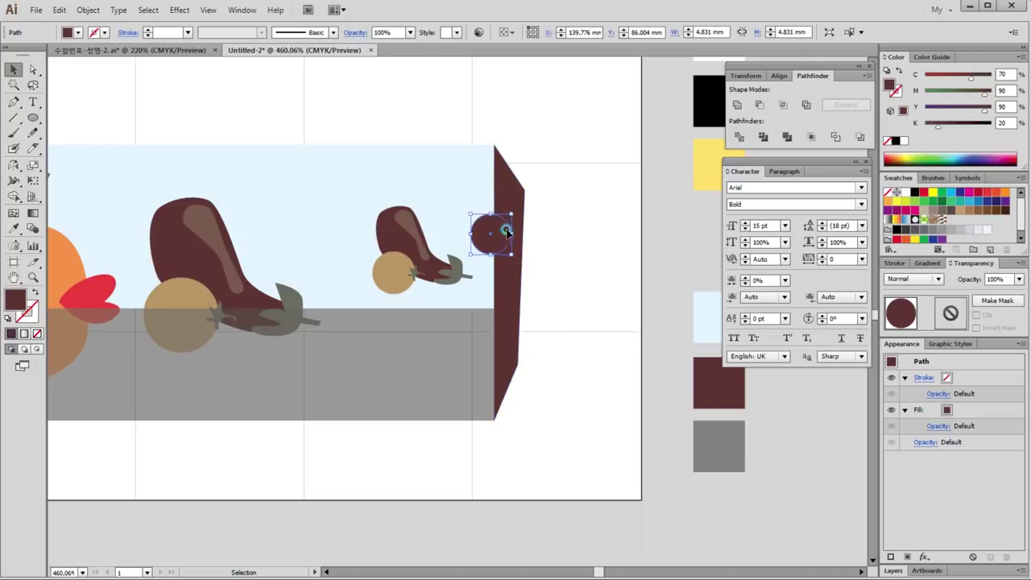
{"action": "left_click_drag", "start_coordinate": [493, 235], "coordinate": [501, 228]}
{"action": "key", "text": "a"}
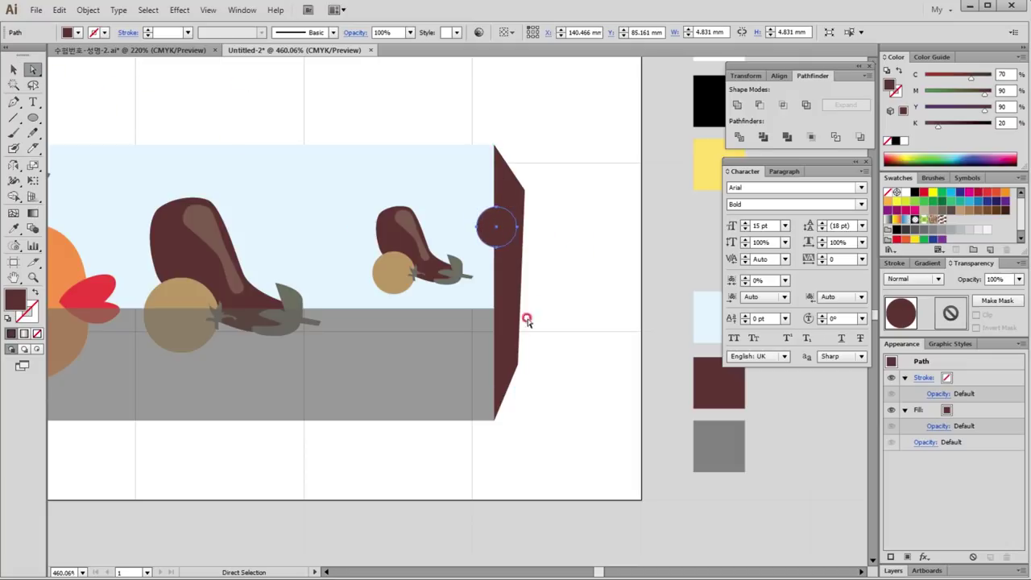
{"action": "left_click_drag", "start_coordinate": [517, 364], "coordinate": [524, 363]}
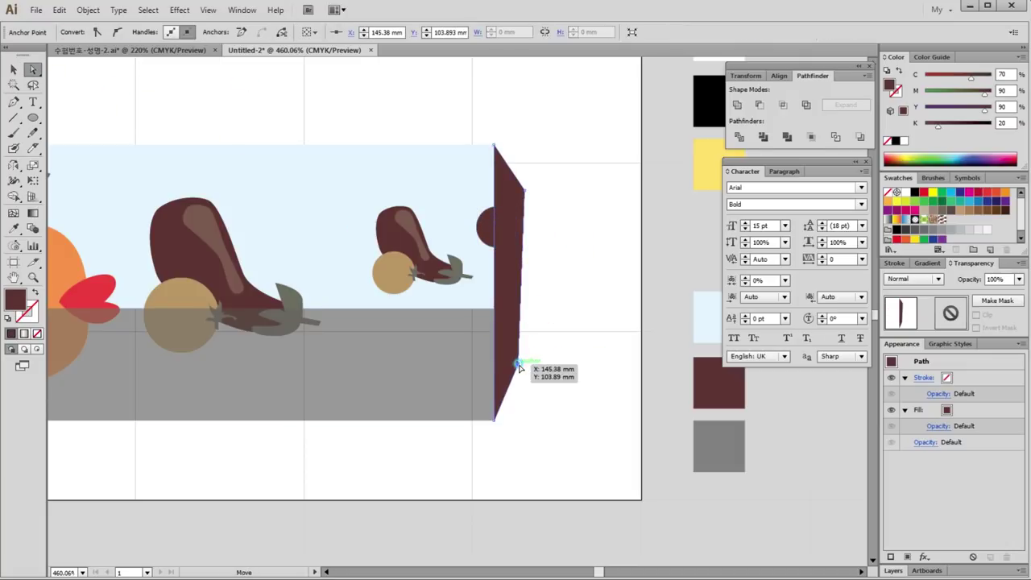
{"action": "left_click", "coordinate": [565, 333]}
Unite the circle and side panel into one shape with Pathfinder.
{"action": "left_click", "coordinate": [493, 225]}
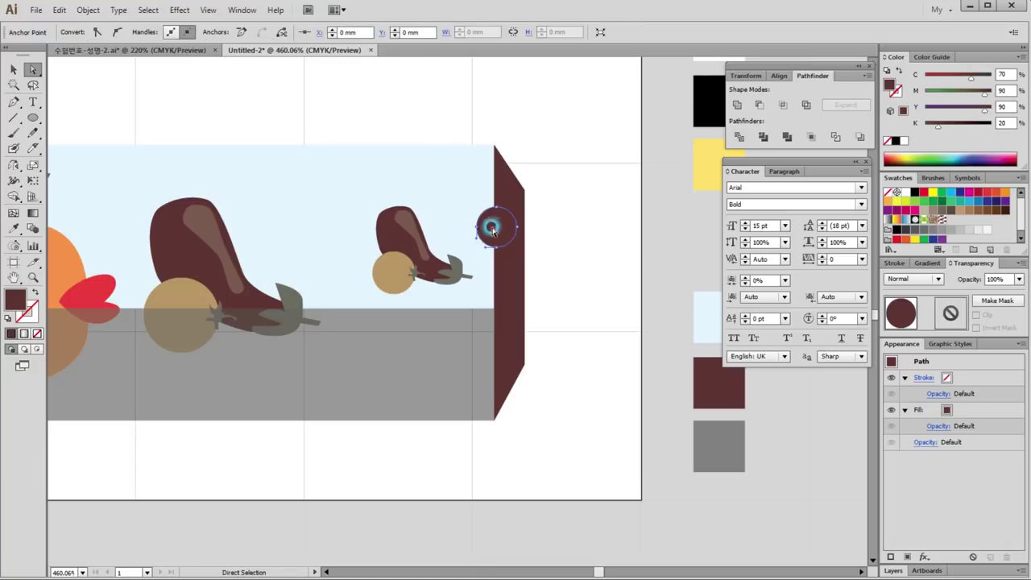
{"action": "left_click", "coordinate": [16, 70]}
{"action": "left_click", "coordinate": [569, 204]}
{"action": "left_click", "coordinate": [506, 190]}
{"action": "left_click", "coordinate": [796, 76]}
{"action": "left_click", "coordinate": [739, 106]}
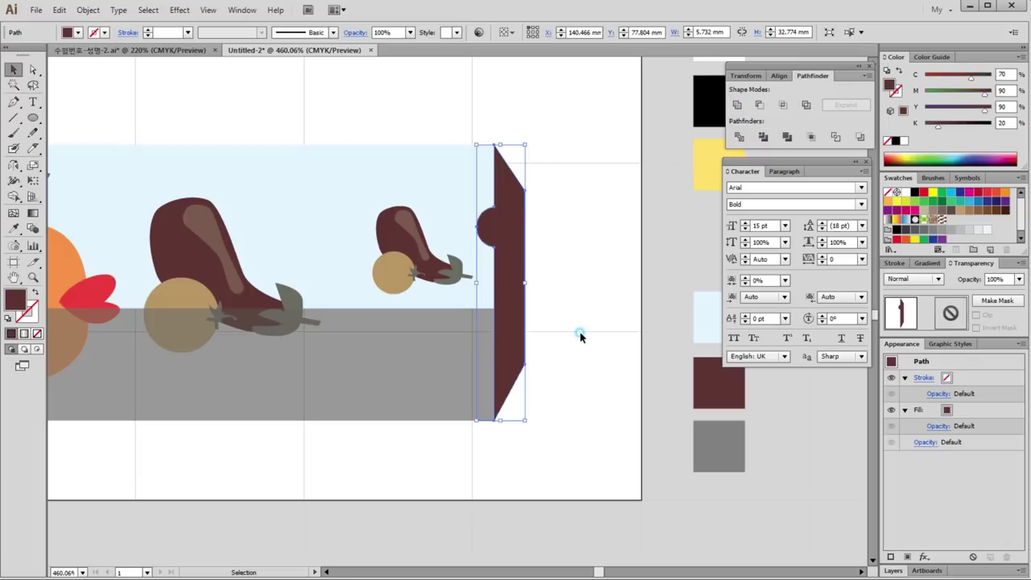
{"action": "left_click", "coordinate": [607, 370]}
{"action": "key", "text": "ctrl+0"}
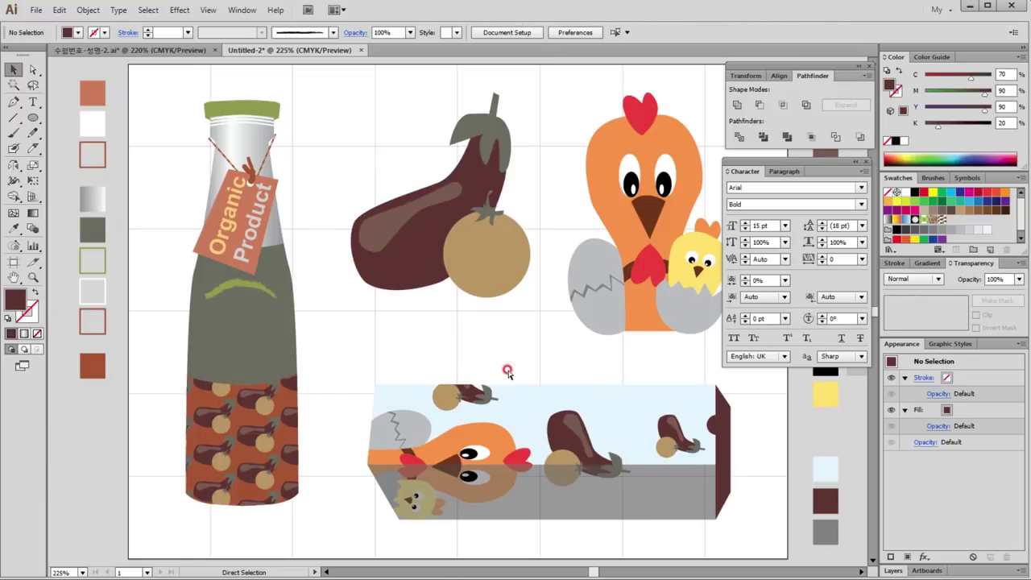
Copy the hen-and-chick group beside the artboard and shrink it.
{"action": "key", "text": "ctrl+minus"}
{"action": "key", "text": "ctrl+minus"}
{"action": "key", "text": "ctrl+minus"}
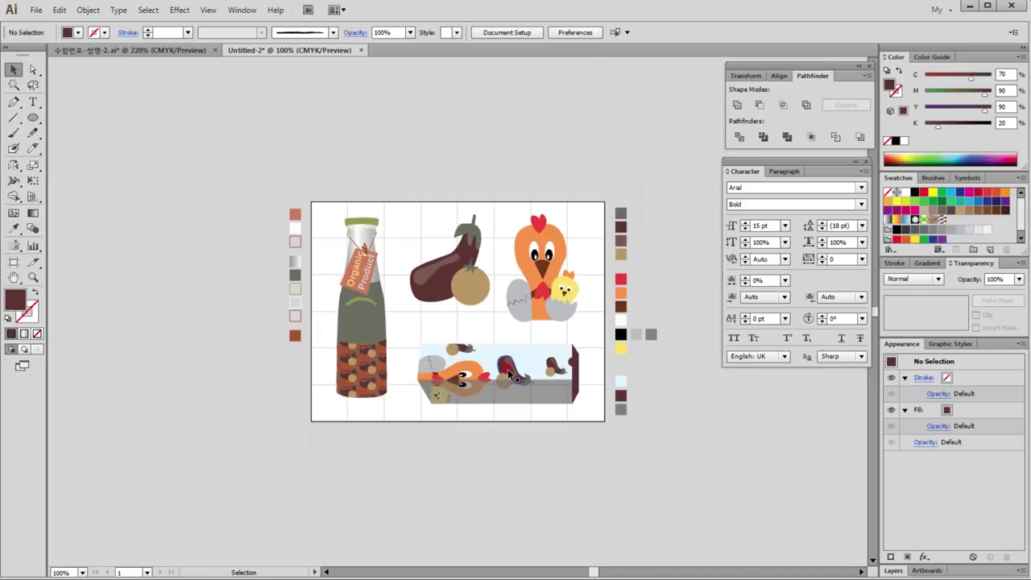
{"action": "left_click", "coordinate": [539, 250]}
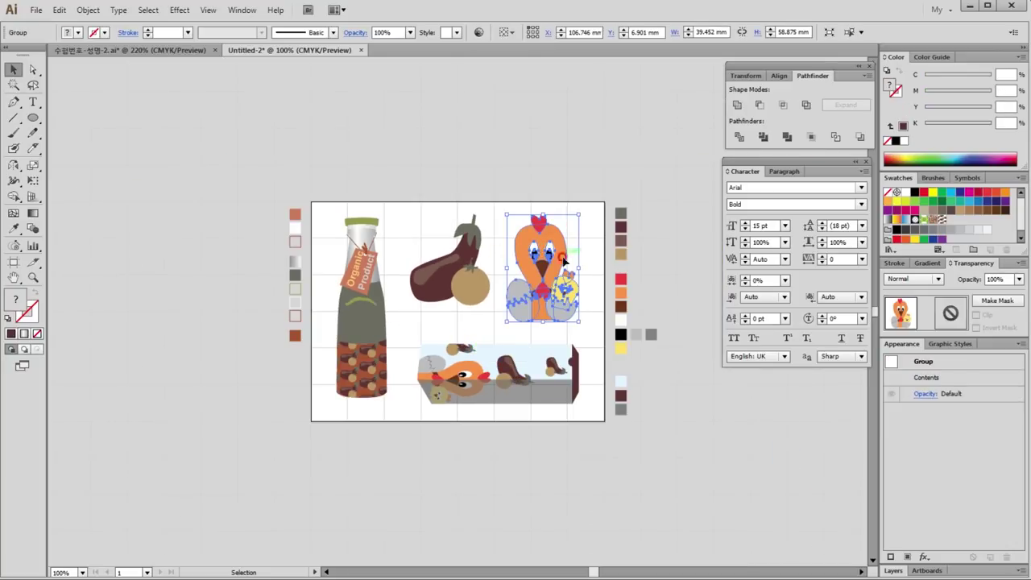
{"action": "left_click_drag", "start_coordinate": [528, 303], "coordinate": [235, 430]}
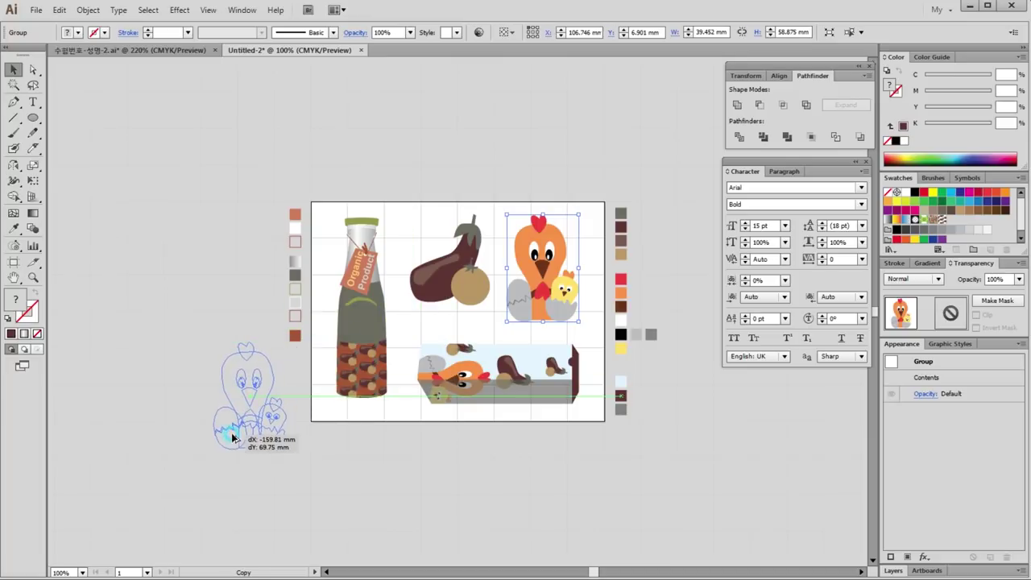
{"action": "mouse_move", "coordinate": [282, 337]}
{"action": "left_mouse_down"}
{"action": "mouse_move", "coordinate": [234, 429]}
{"action": "mouse_move", "coordinate": [357, 317]}
{"action": "left_mouse_up"}
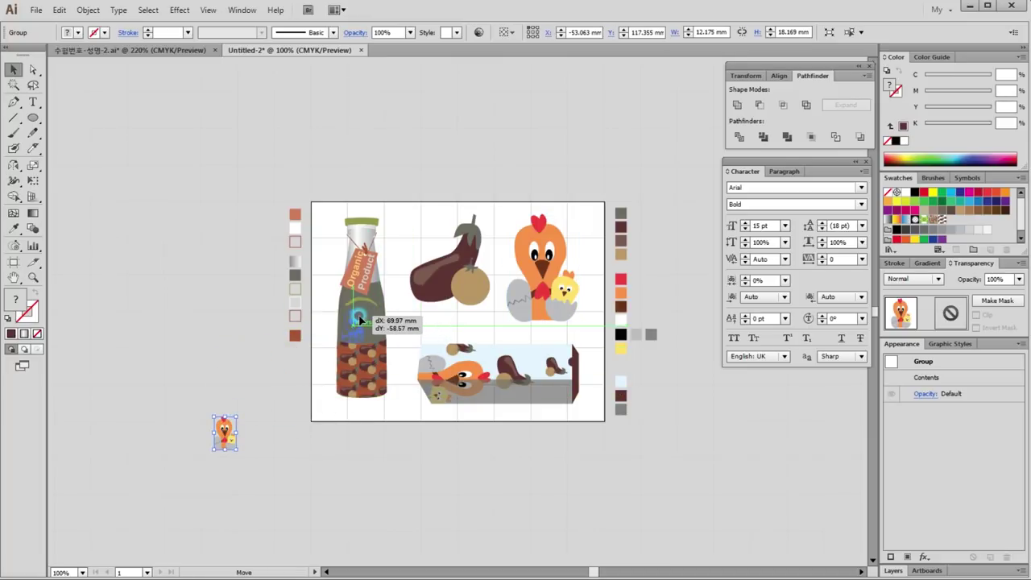
Scale the hen emblem to about 10 mm wide and set it on the bottle's grey label.
{"action": "left_click_drag", "start_coordinate": [266, 248], "coordinate": [459, 469]}
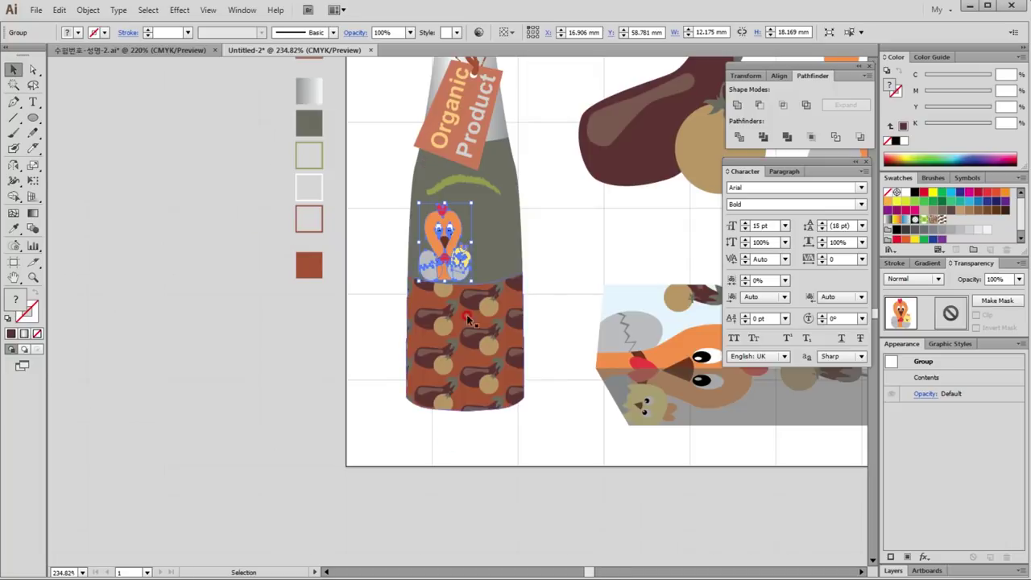
{"action": "mouse_move", "coordinate": [456, 225]}
{"action": "left_mouse_down"}
{"action": "mouse_move", "coordinate": [470, 194]}
{"action": "mouse_move", "coordinate": [466, 203]}
{"action": "left_mouse_up"}
{"action": "mouse_move", "coordinate": [453, 234]}
{"action": "left_mouse_down"}
{"action": "mouse_move", "coordinate": [455, 246]}
{"action": "mouse_move", "coordinate": [456, 232]}
{"action": "left_mouse_up"}
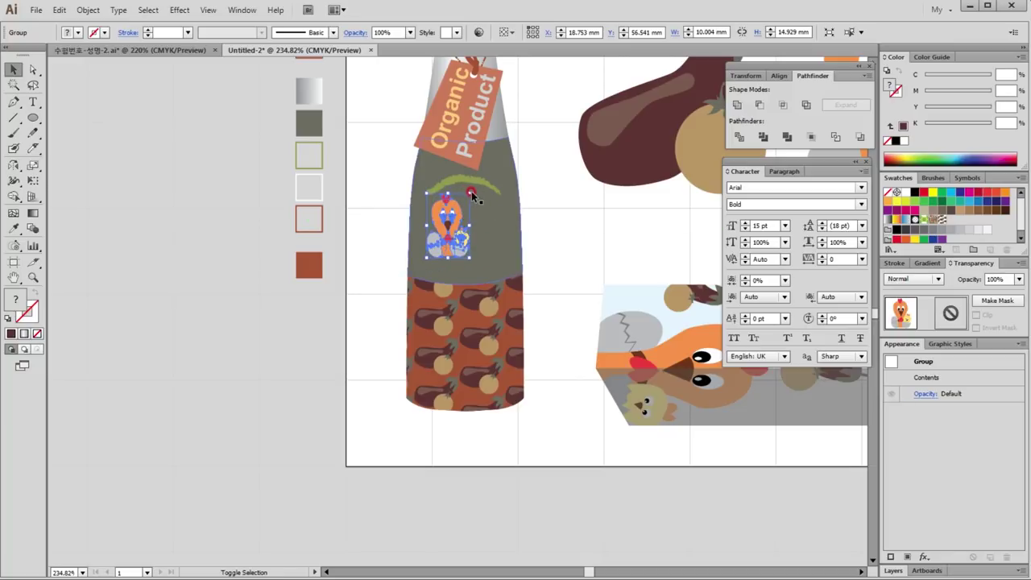
{"action": "left_click_drag", "start_coordinate": [468, 191], "coordinate": [454, 221]}
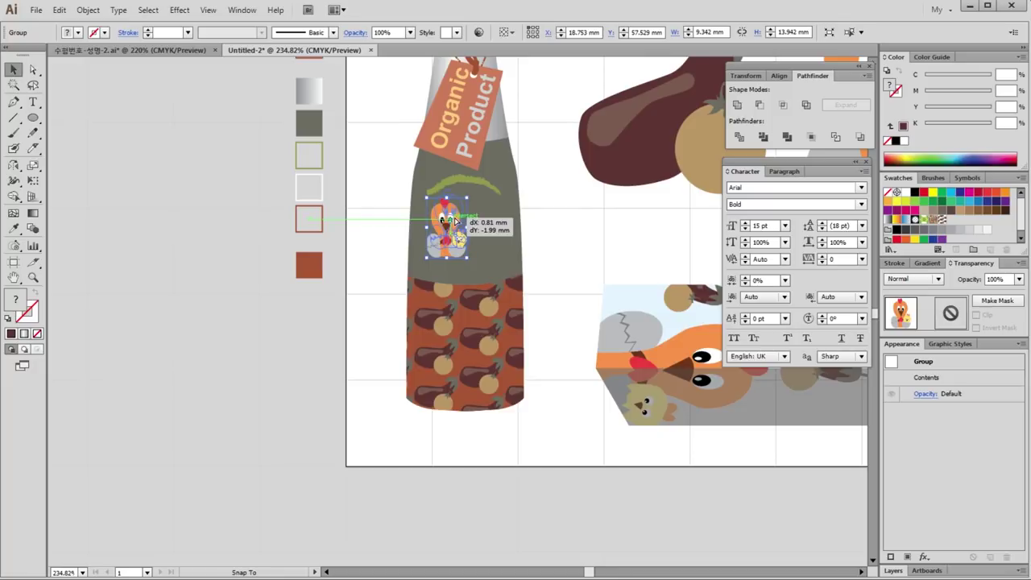
{"action": "left_click", "coordinate": [254, 303]}
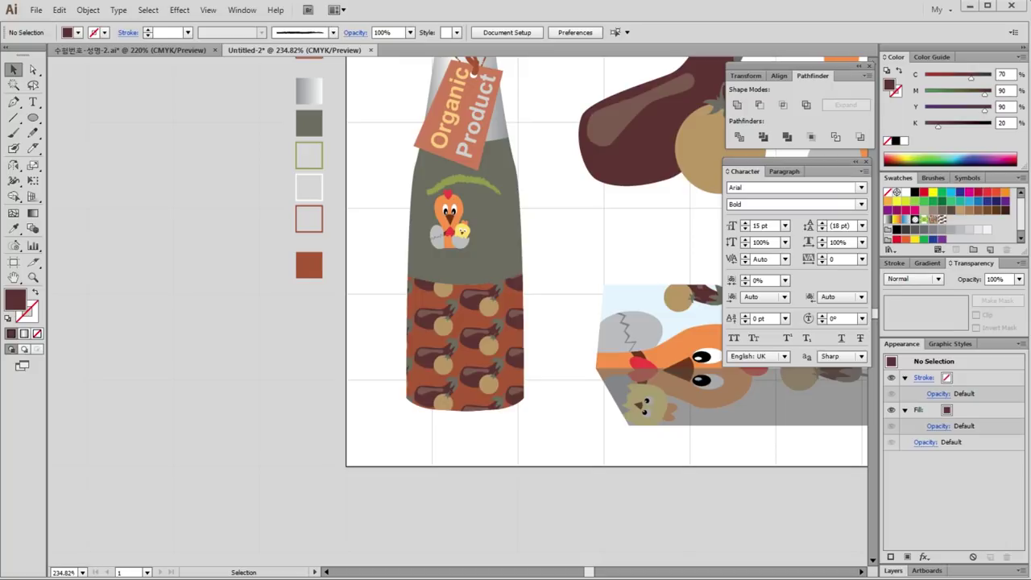
{"action": "left_click", "coordinate": [33, 102]}
Type 'Fresh Farm Food' left of the bottle and make it white Arial Regular 10 pt.
{"action": "left_click", "coordinate": [201, 337]}
{"action": "type", "text": "Fresh Farm Food"}
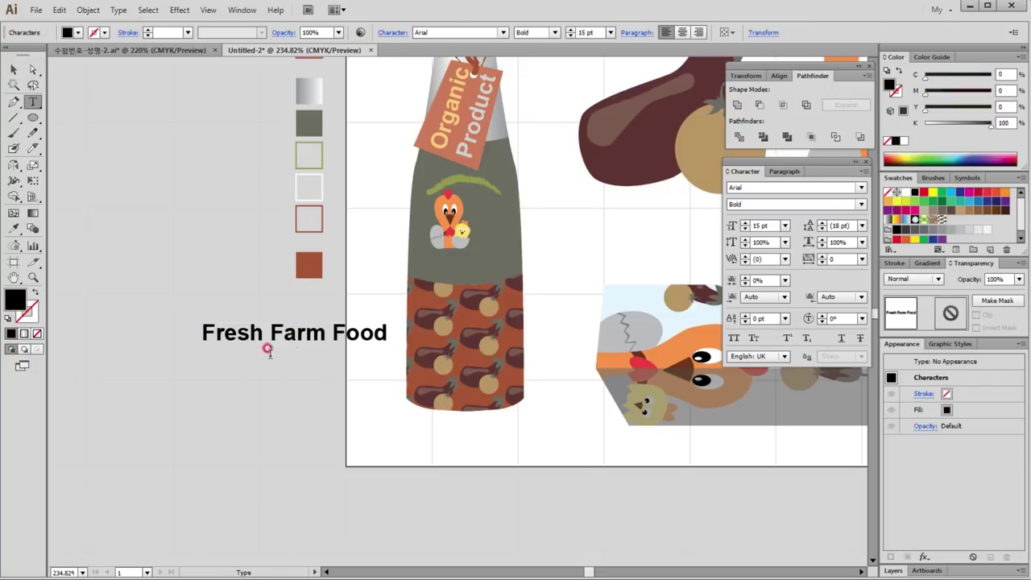
{"action": "left_click", "coordinate": [13, 70]}
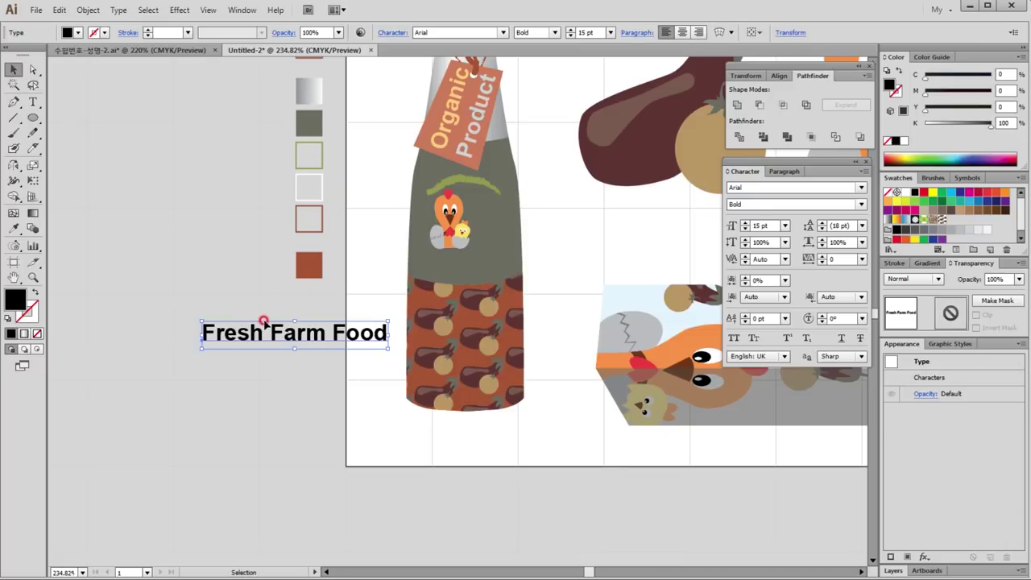
{"action": "left_click", "coordinate": [862, 204]}
{"action": "left_click", "coordinate": [751, 232]}
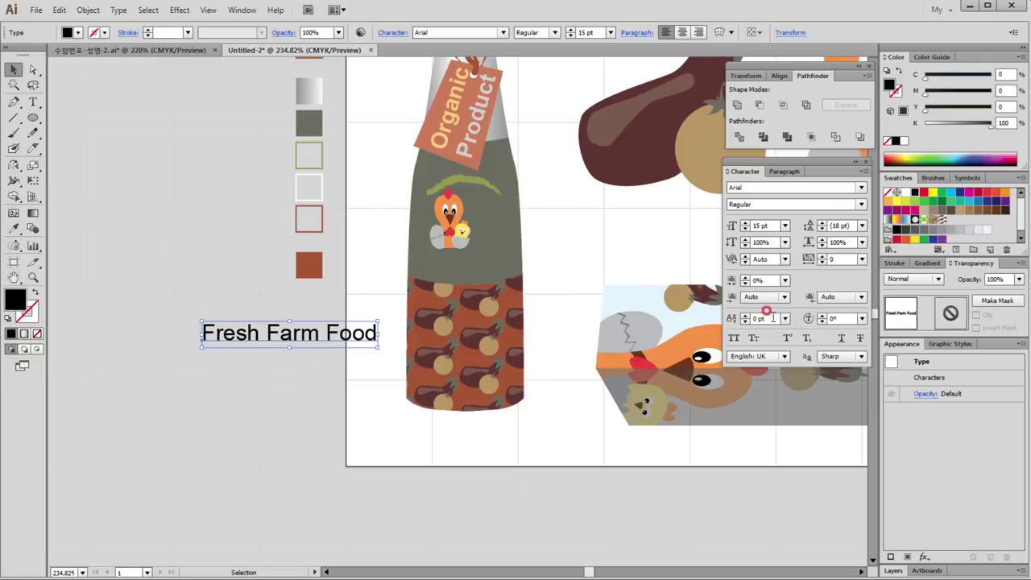
{"action": "double_click", "coordinate": [759, 226]}
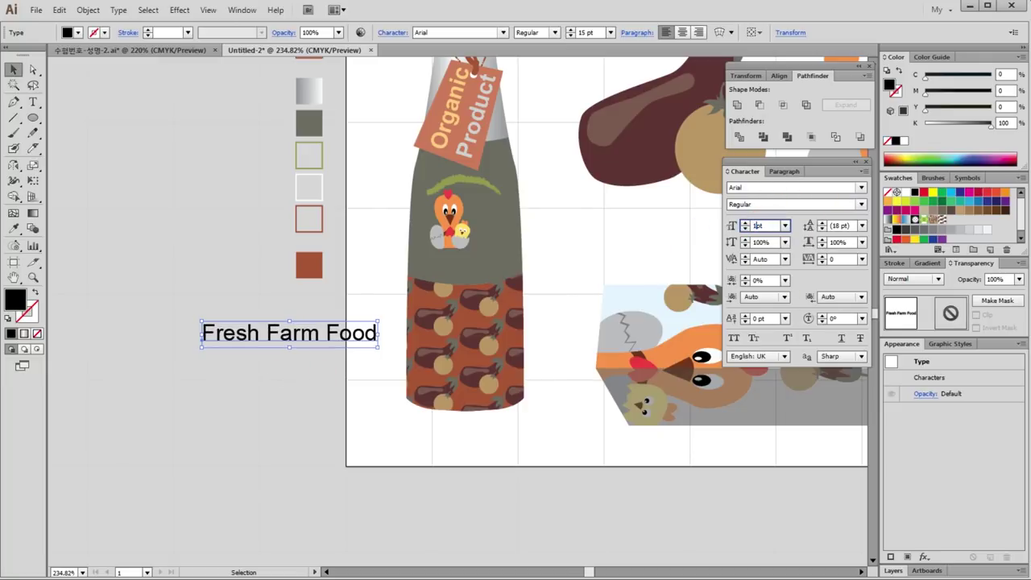
{"action": "type", "text": "0"}
{"action": "key", "text": "Return"}
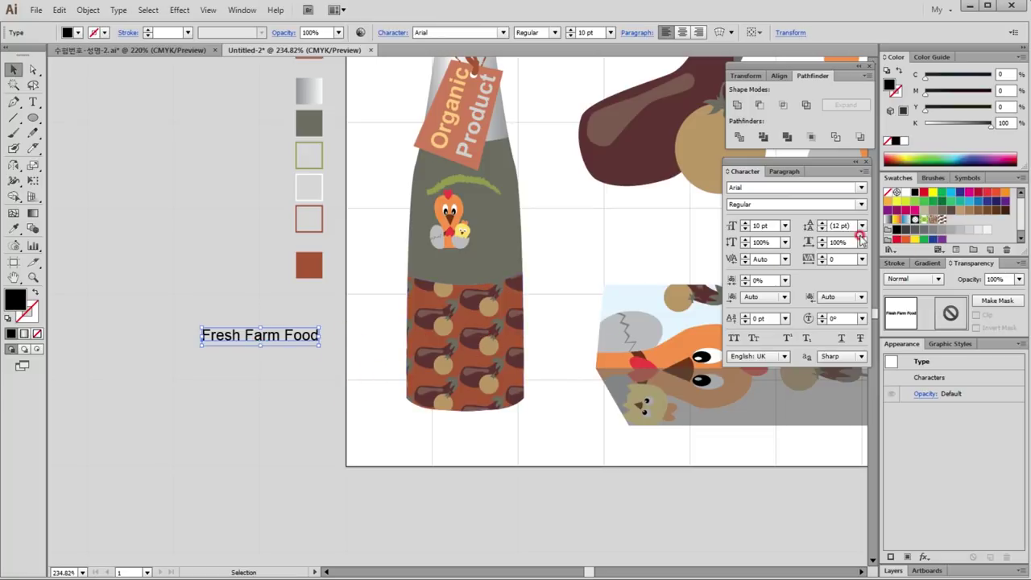
{"action": "left_click", "coordinate": [896, 141]}
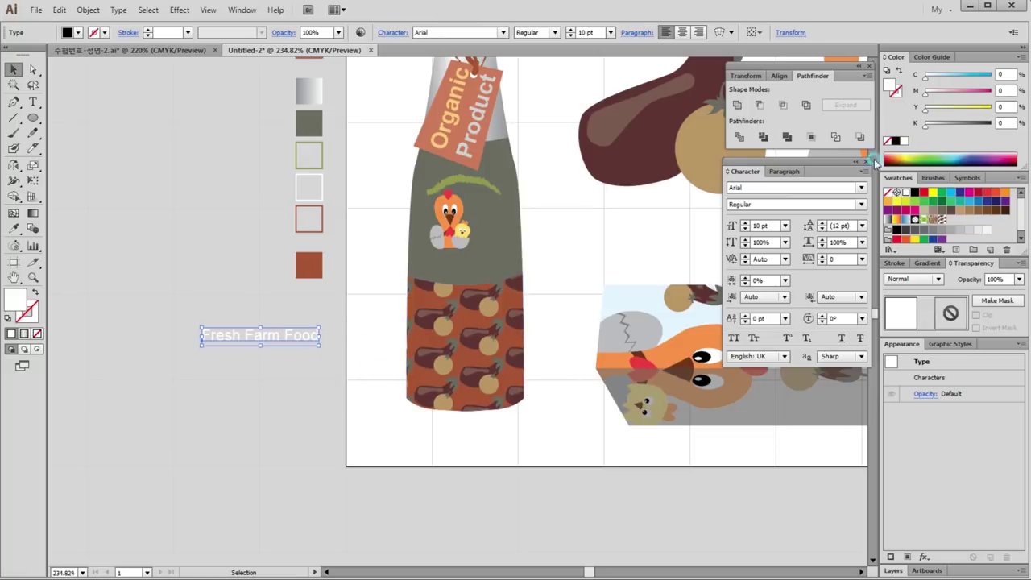
Break the text onto three lines: Fresh, Farm, Food.
{"action": "double_click", "coordinate": [241, 333]}
{"action": "triple_click", "coordinate": [248, 330]}
{"action": "left_click", "coordinate": [251, 334]}
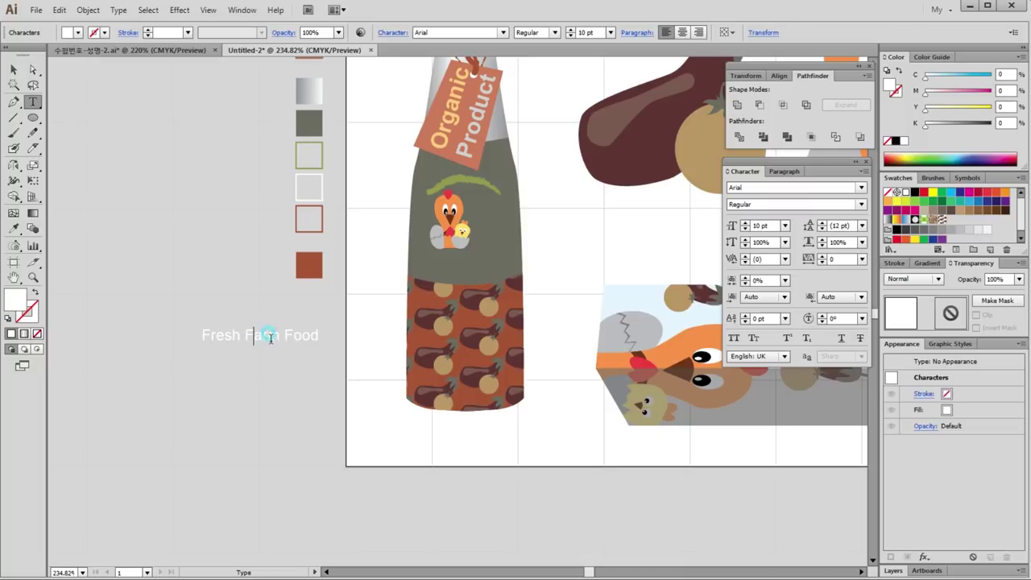
{"action": "key", "text": "BackSpace"}
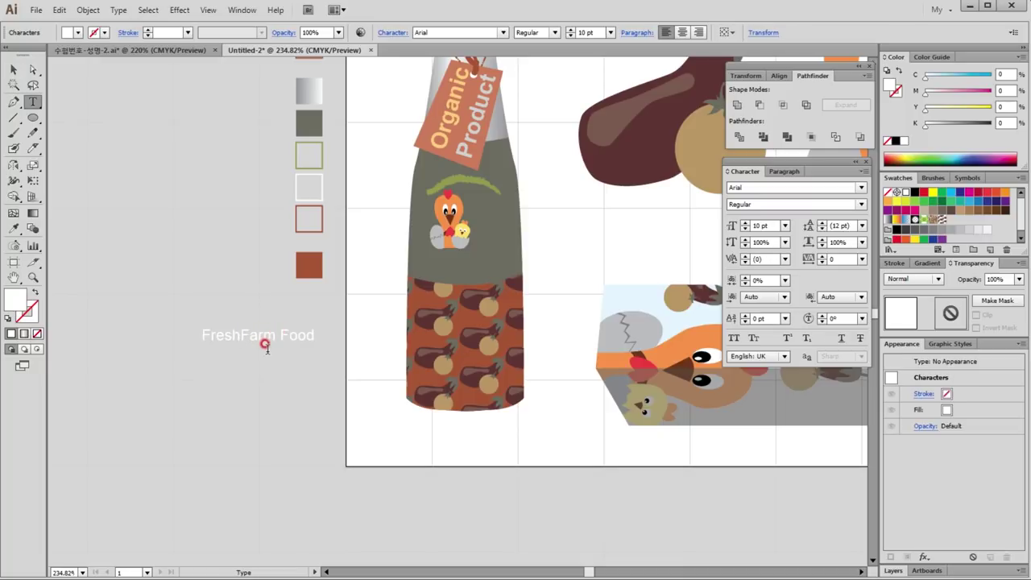
{"action": "key", "text": "Return"}
{"action": "left_click", "coordinate": [239, 352]}
{"action": "key", "text": "Return"}
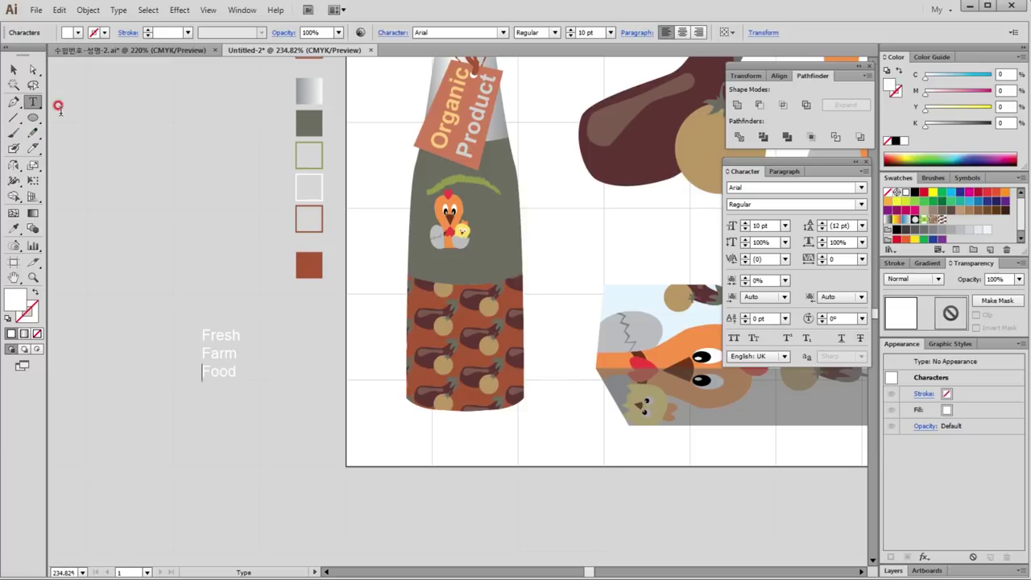
Move the stacked text onto the bottle beside the hen emblem.
{"action": "left_click", "coordinate": [13, 70]}
{"action": "mouse_move", "coordinate": [225, 352]}
{"action": "left_mouse_down"}
{"action": "mouse_move", "coordinate": [482, 236]}
{"action": "mouse_move", "coordinate": [491, 218]}
{"action": "mouse_move", "coordinate": [463, 235]}
{"action": "mouse_move", "coordinate": [493, 254]}
{"action": "left_mouse_up"}
{"action": "left_click", "coordinate": [465, 235]}
{"action": "left_click", "coordinate": [491, 247]}
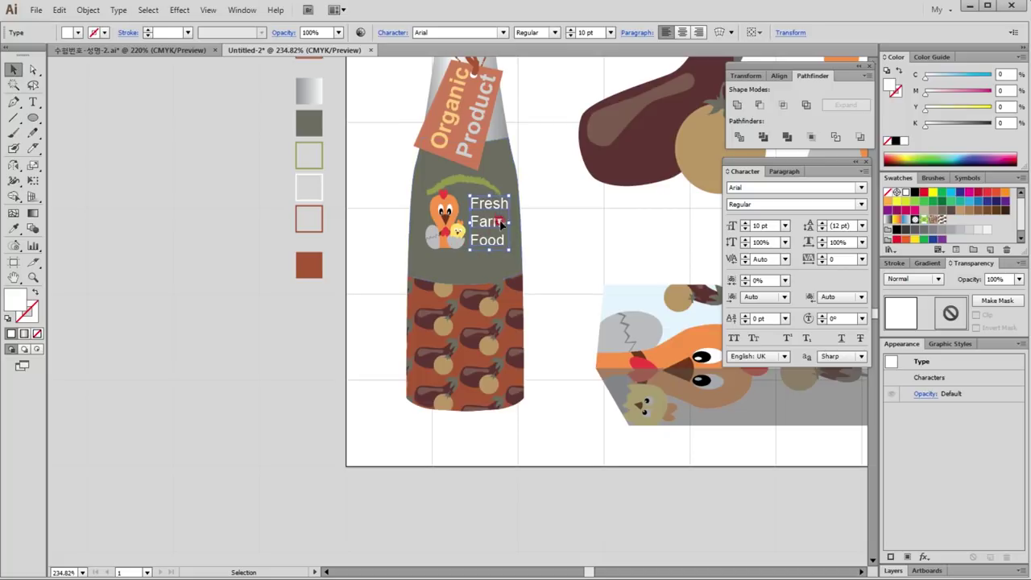
Nudge the hen emblem and its text together slightly lower-left on the label.
{"action": "left_click", "coordinate": [464, 234]}
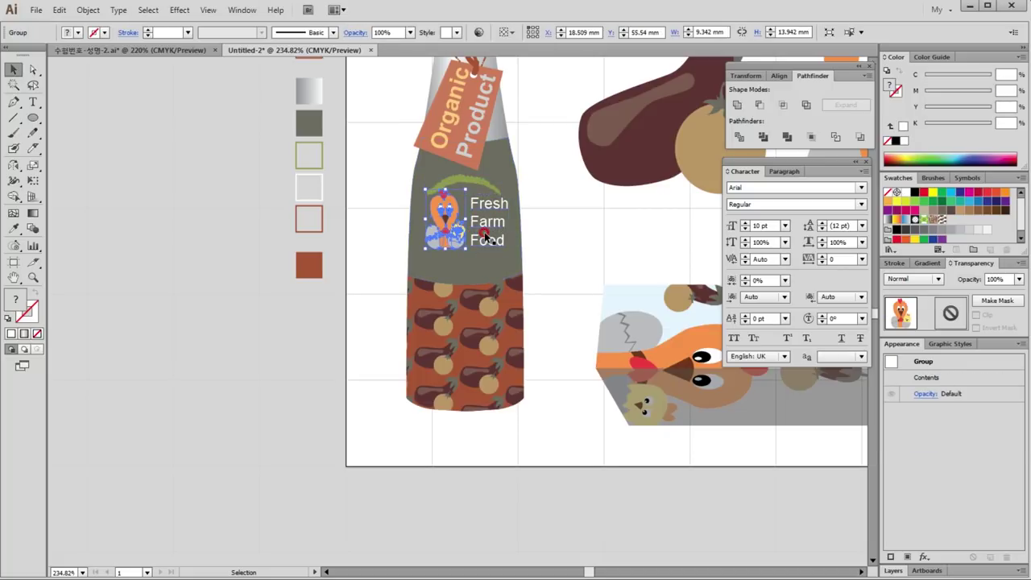
{"action": "left_click", "coordinate": [494, 231], "text": "shift"}
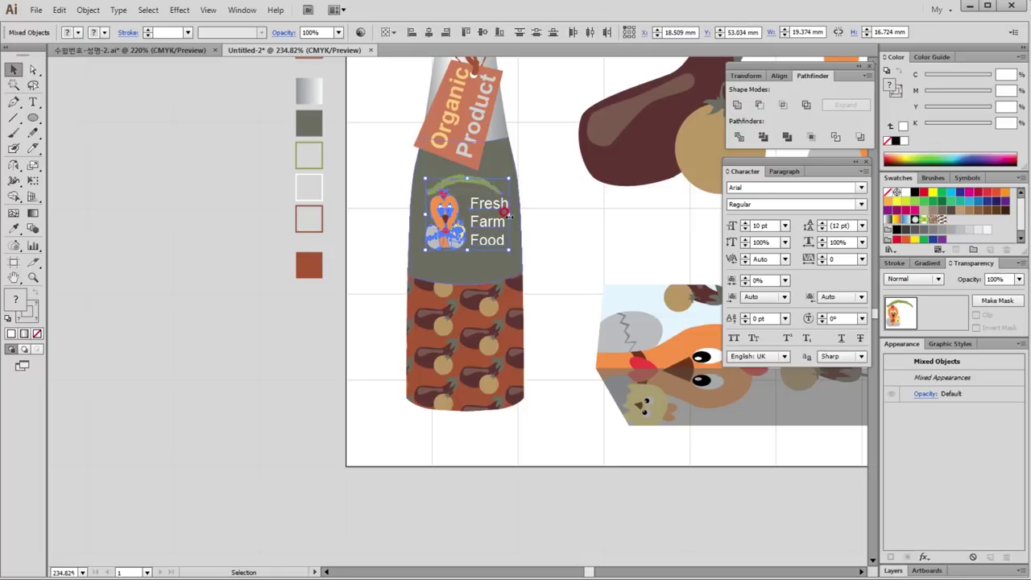
{"action": "left_click_drag", "start_coordinate": [505, 212], "coordinate": [502, 216]}
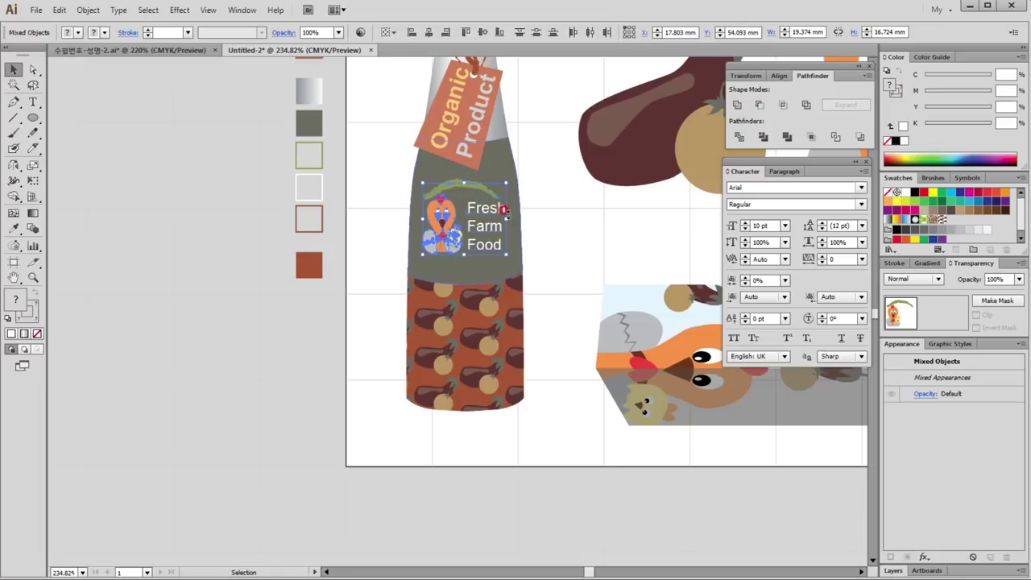
{"action": "left_click", "coordinate": [577, 235]}
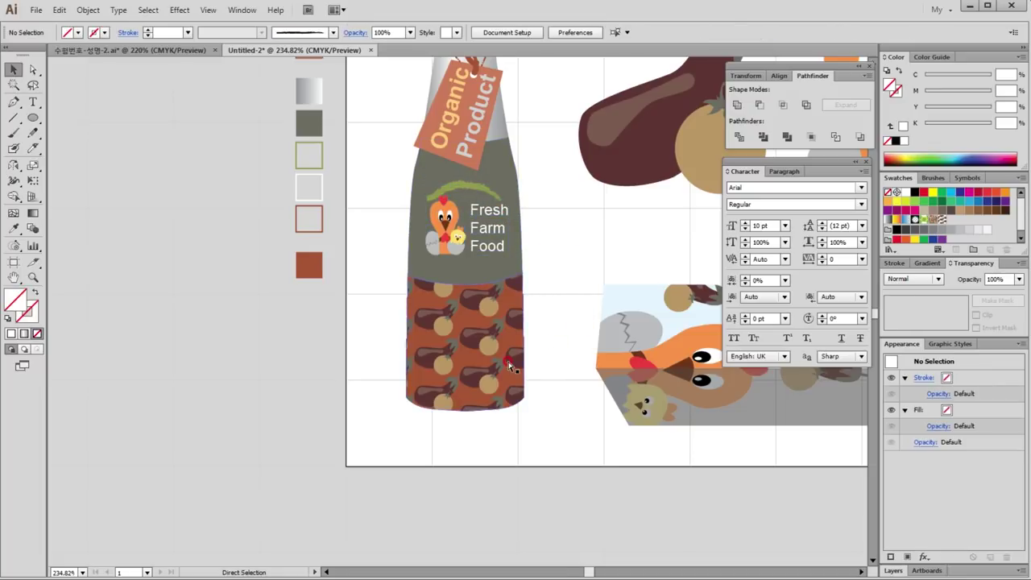
Fit the whole artboard in view, centre it and hide all panels.
{"action": "key", "text": "ctrl+0"}
{"action": "mouse_move", "coordinate": [503, 338]}
{"action": "left_mouse_down"}
{"action": "mouse_move", "coordinate": [457, 325]}
{"action": "mouse_move", "coordinate": [535, 349]}
{"action": "left_mouse_up"}
{"action": "key", "text": "Tab"}
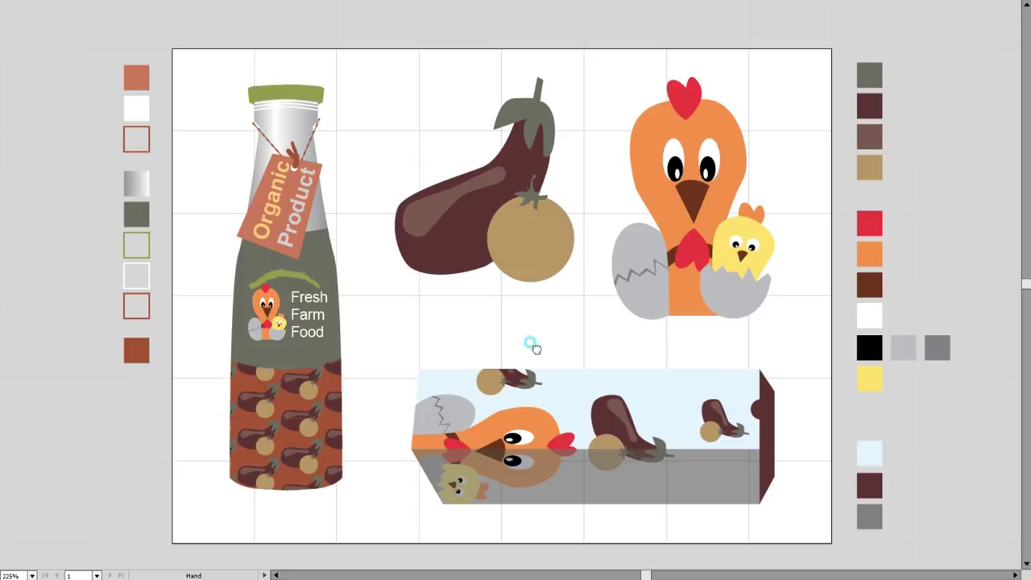
Delete the column of colour samples beside the artwork.
{"action": "key", "text": "v"}
{"action": "left_click_drag", "start_coordinate": [161, 399], "coordinate": [81, 61]}
{"action": "left_click", "coordinate": [774, 344]}
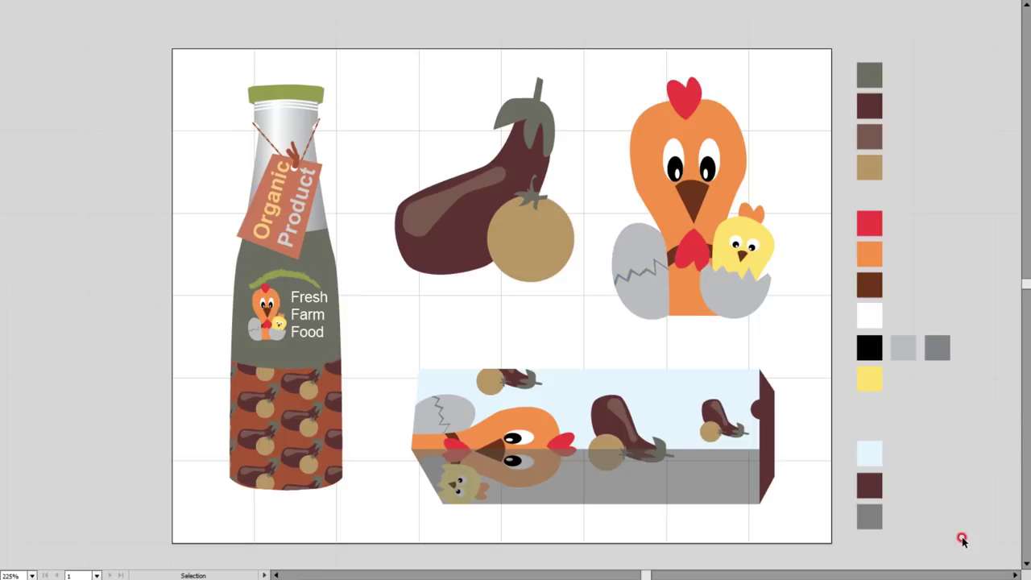
{"action": "left_click_drag", "start_coordinate": [959, 538], "coordinate": [861, 49]}
{"action": "key", "text": "Delete"}
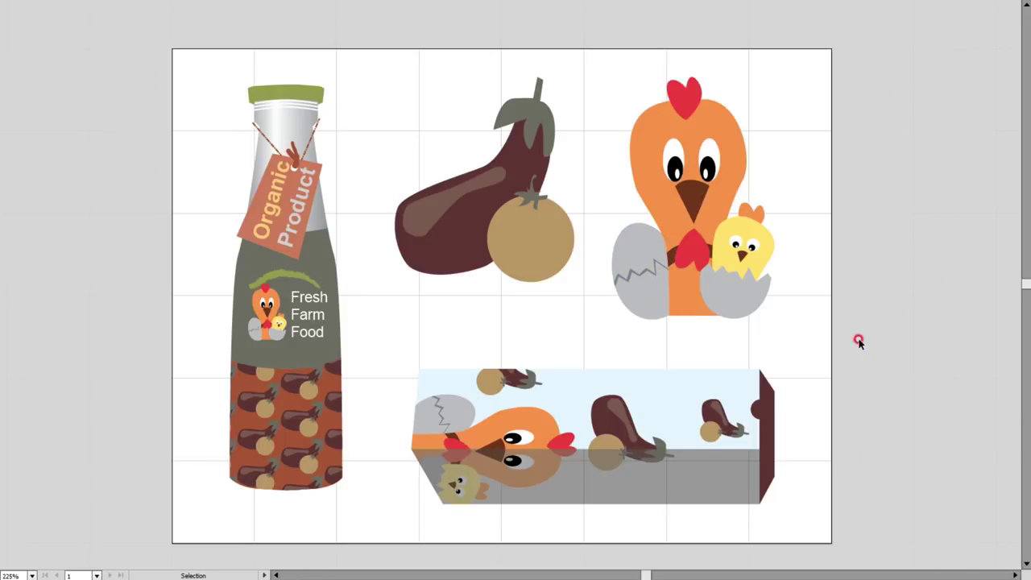
{"action": "left_click", "coordinate": [805, 351]}
Recolour the bottle cap with the bottle's dark grey using the Eyedropper.
{"action": "left_click", "coordinate": [326, 251]}
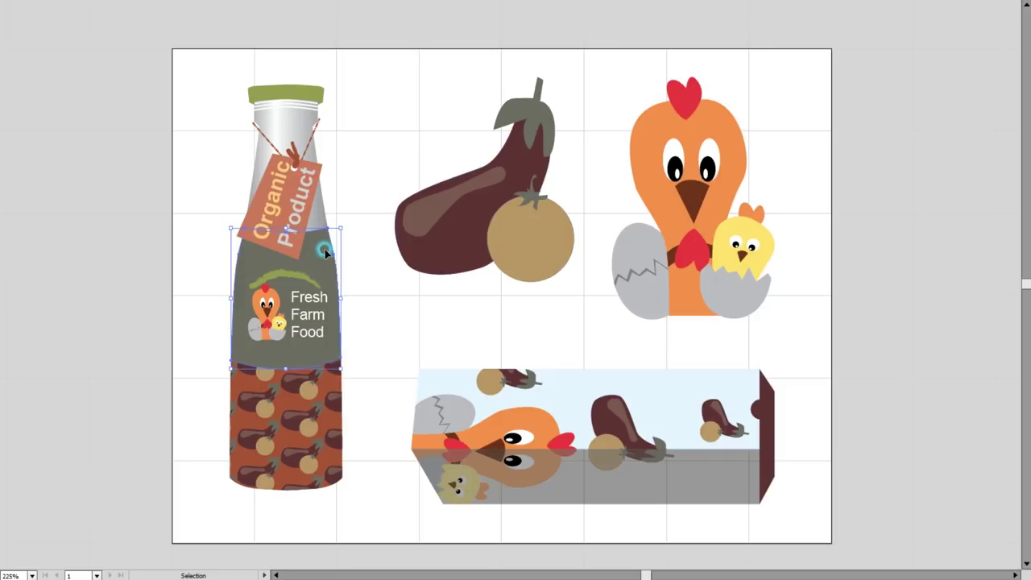
{"action": "left_click", "coordinate": [316, 97]}
{"action": "key", "text": "i"}
{"action": "left_click", "coordinate": [324, 259]}
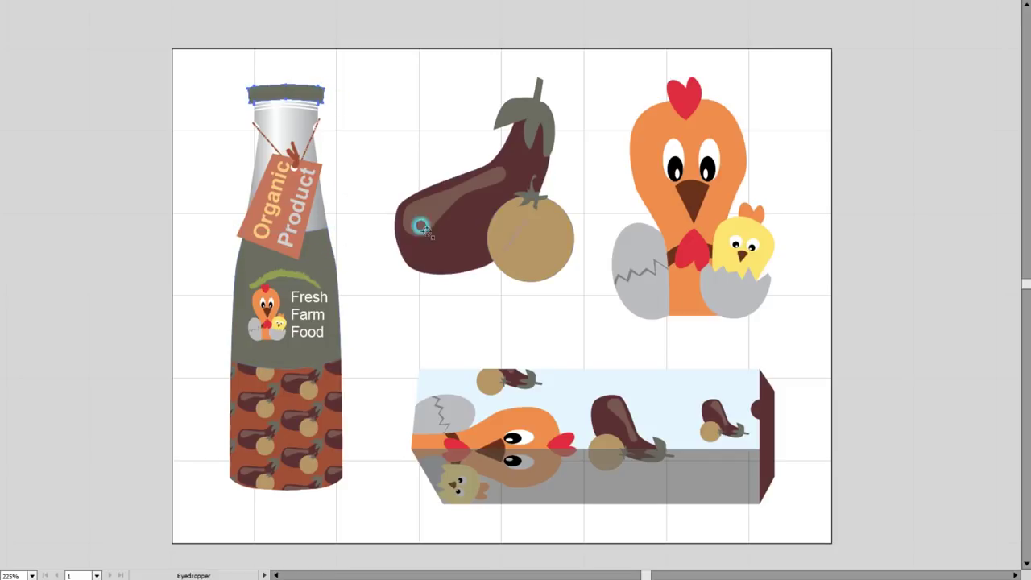
{"action": "left_click", "coordinate": [394, 337], "text": "ctrl"}
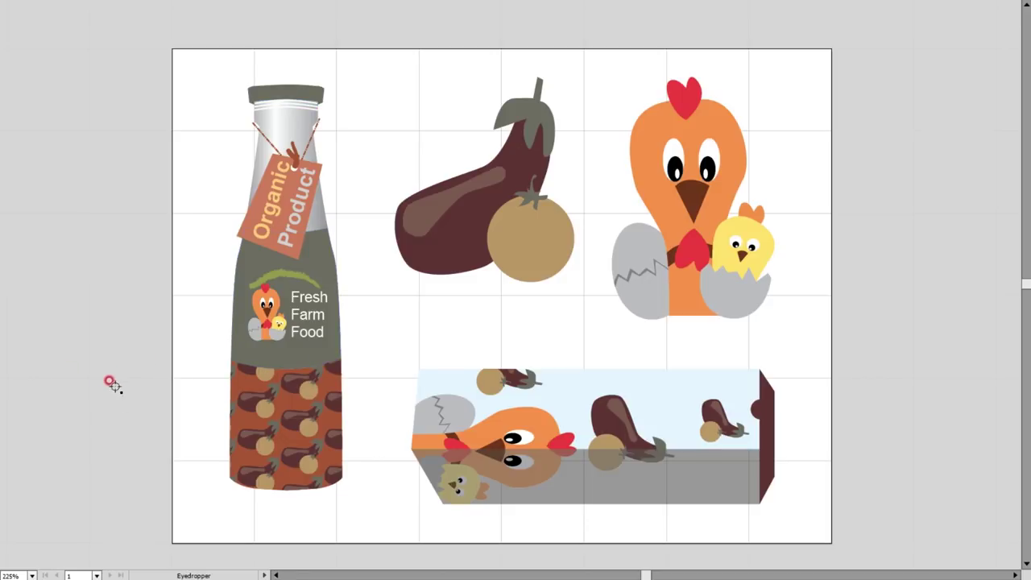